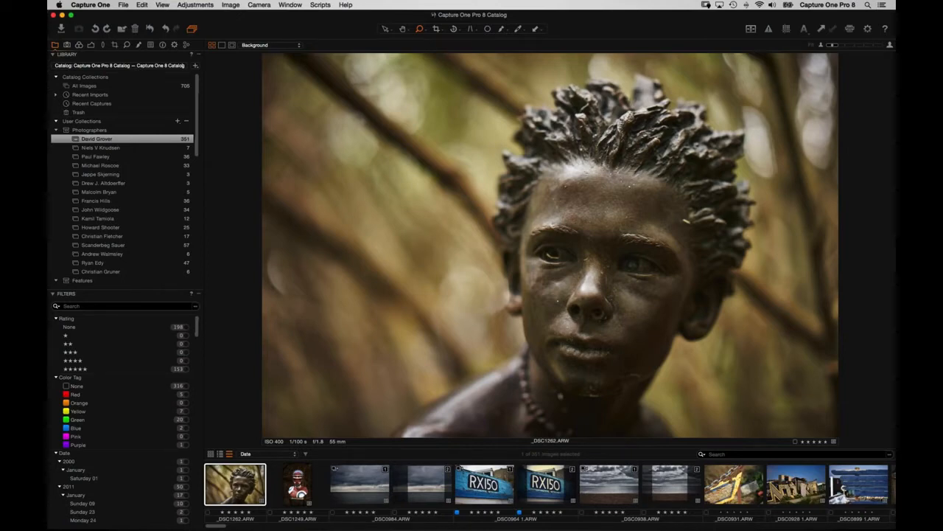
Set up a new catalog named after its owner, located in the Webinar Wednesday folder within Pictures.
{"action": "left_click", "coordinate": [250, 225]}
{"action": "left_click", "coordinate": [123, 4]}
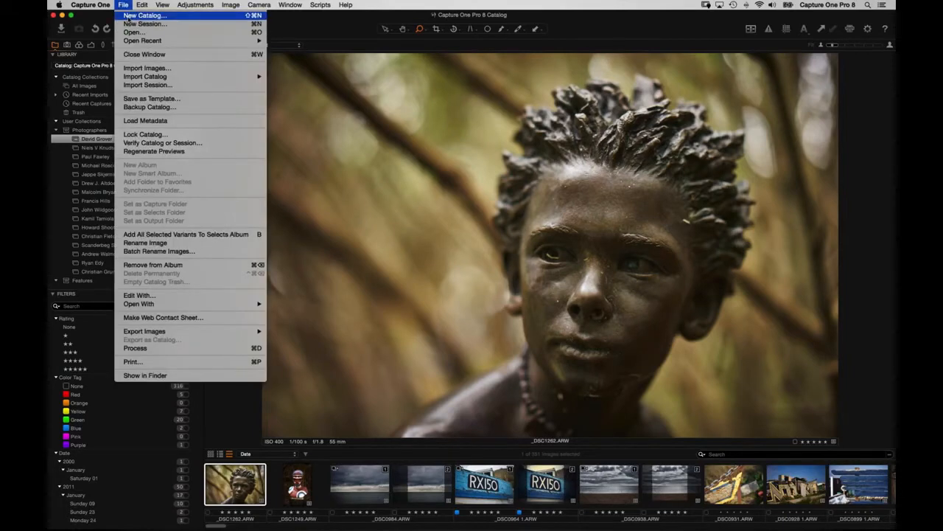
{"action": "left_click", "coordinate": [181, 16]}
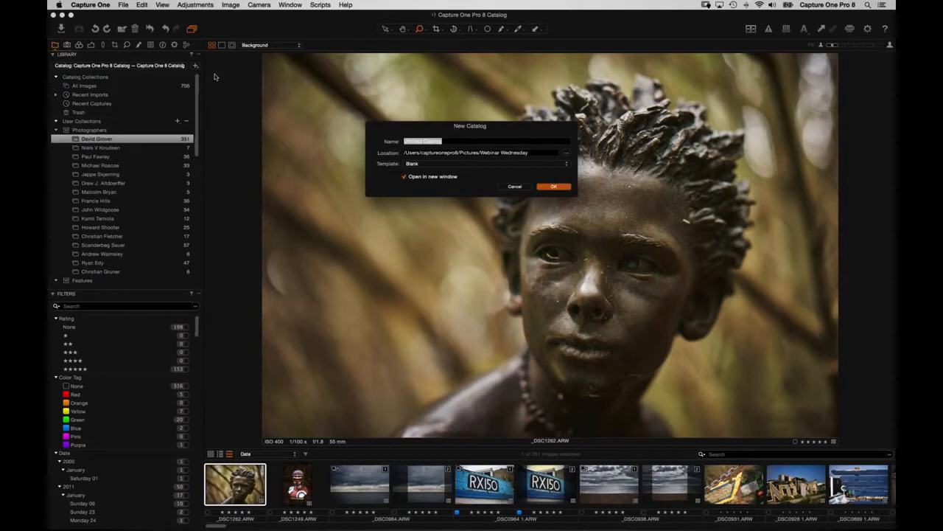
{"action": "type", "text": "David's Catalog"}
{"action": "left_click", "coordinate": [568, 154]}
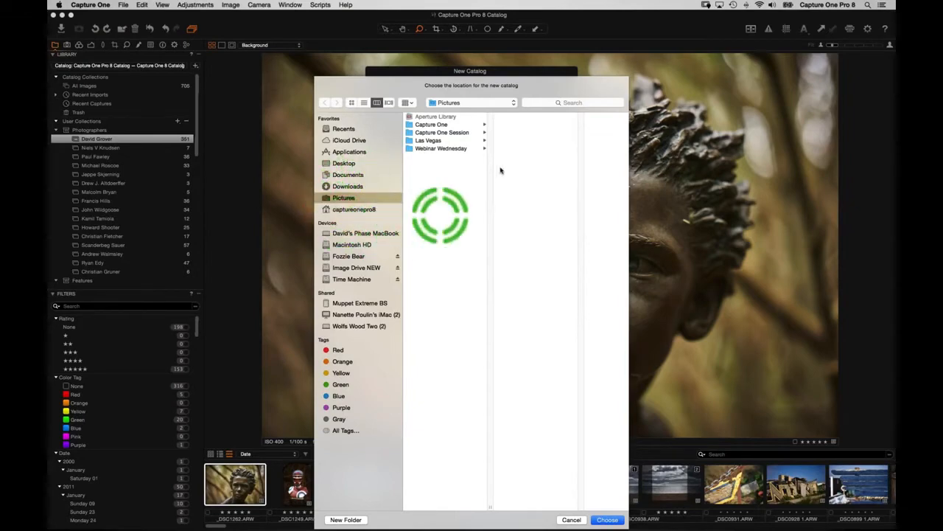
{"action": "left_click", "coordinate": [446, 149]}
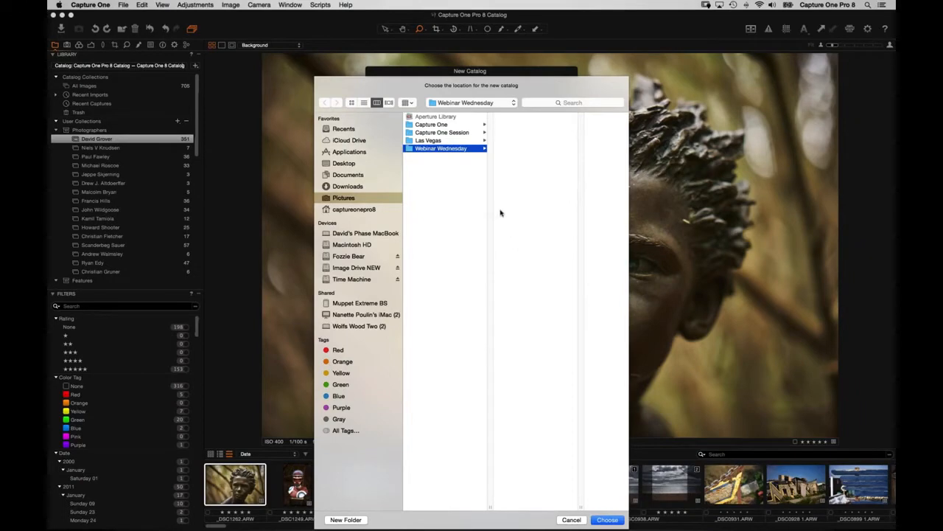
{"action": "left_click", "coordinate": [608, 519]}
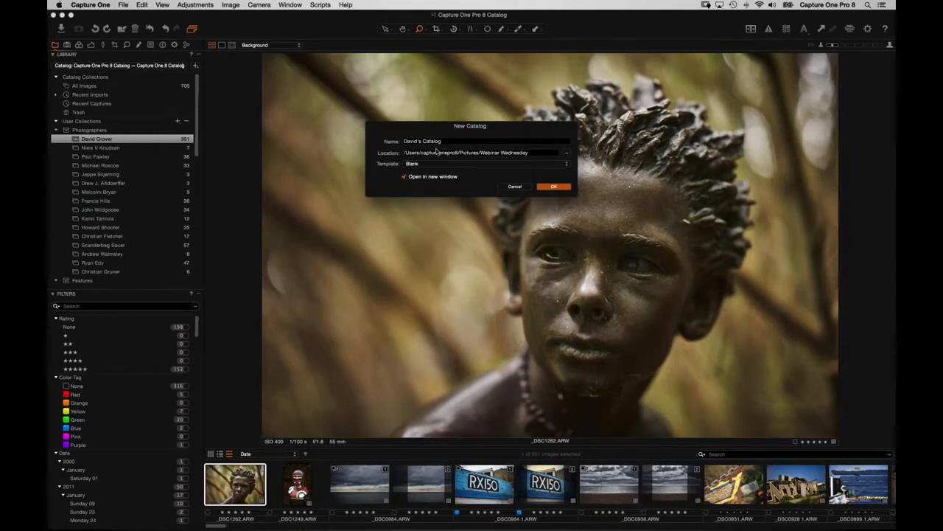
Switch to Finder, look at the contents of the Pictures folder, and close the window.
{"action": "key", "text": "super+Tab"}
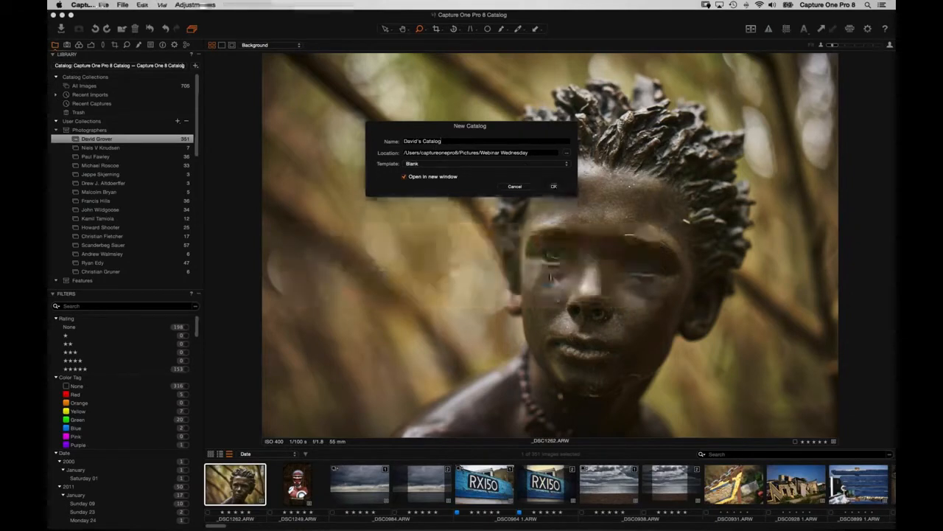
{"action": "key", "text": "super+n"}
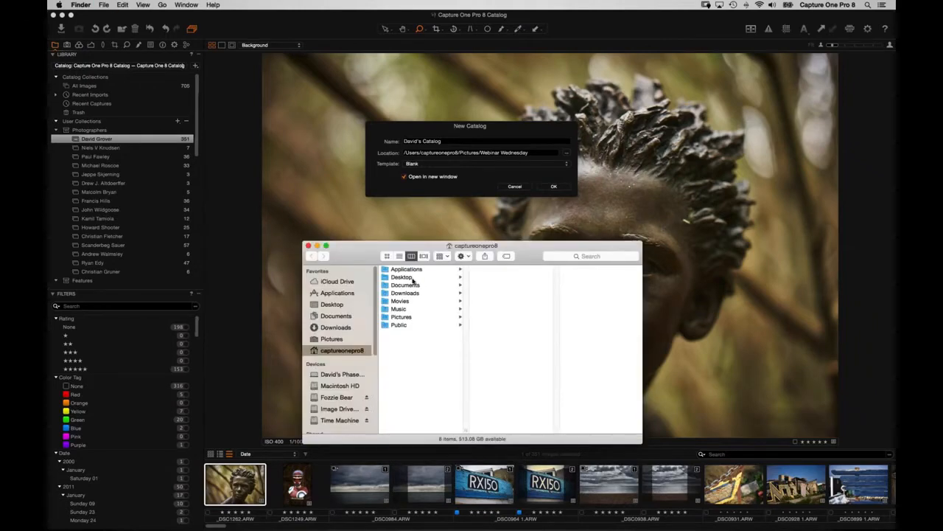
{"action": "left_click", "coordinate": [418, 316]}
{"action": "left_click", "coordinate": [511, 271]}
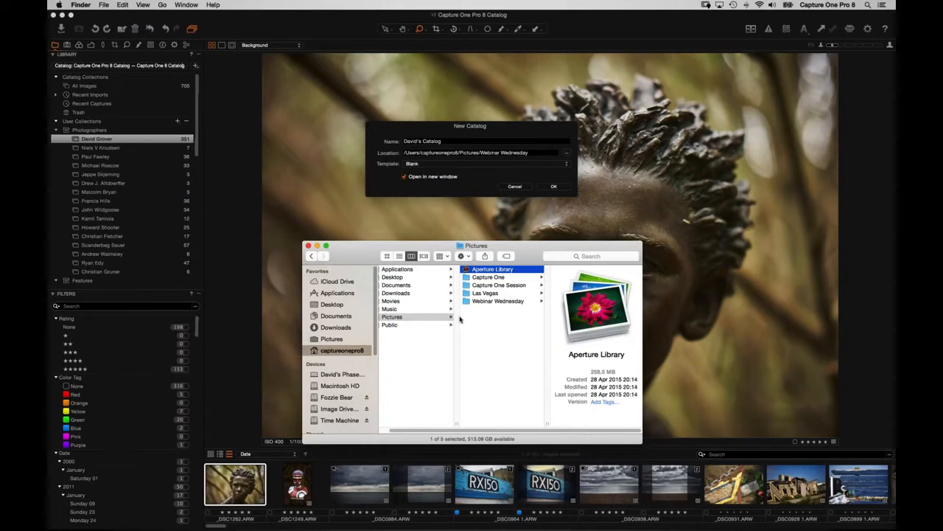
{"action": "left_click", "coordinate": [308, 246]}
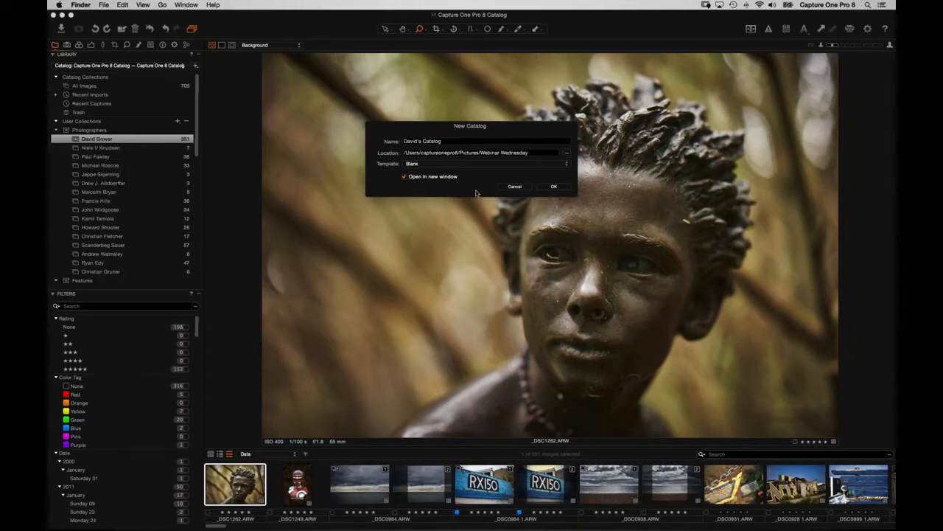
Create the catalog with the Blank template and enlarge its new window to fill the screen.
{"action": "left_click", "coordinate": [554, 186]}
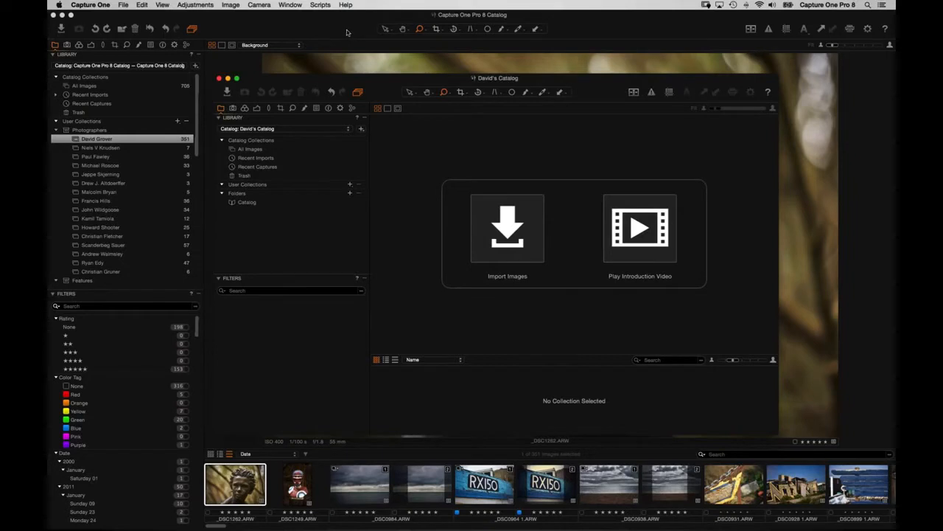
{"action": "left_click", "coordinate": [236, 78]}
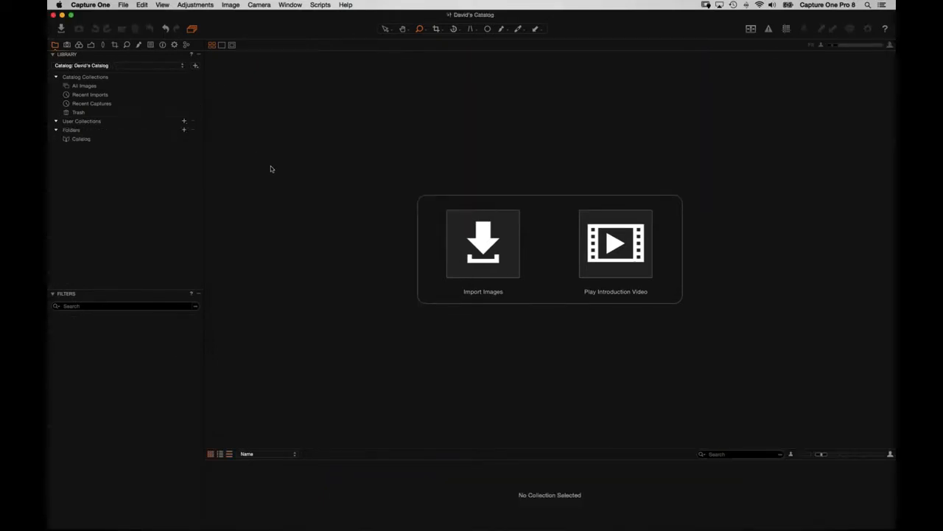
Switch to Finder, inspect the new catalog file in Pictures > Webinar Wednesday, and return to Capture One.
{"action": "key", "text": "super+Tab"}
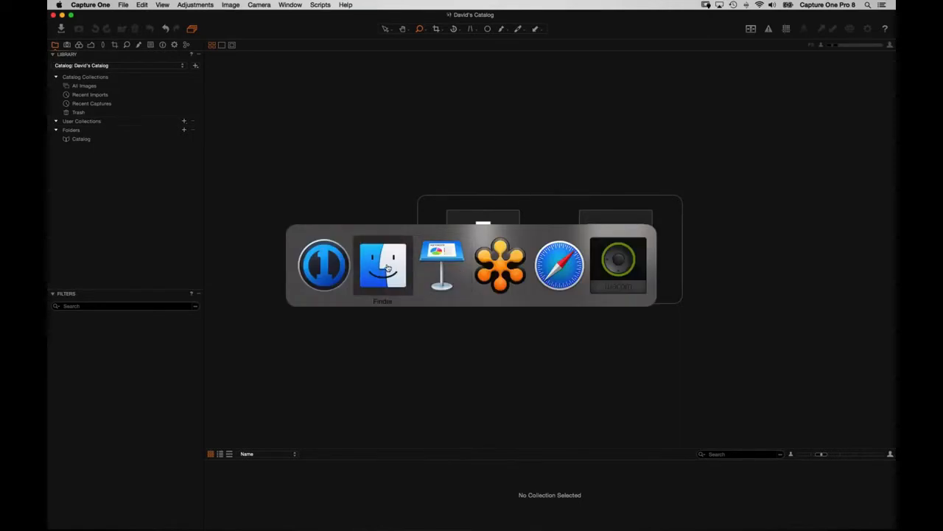
{"action": "key", "text": "super+n"}
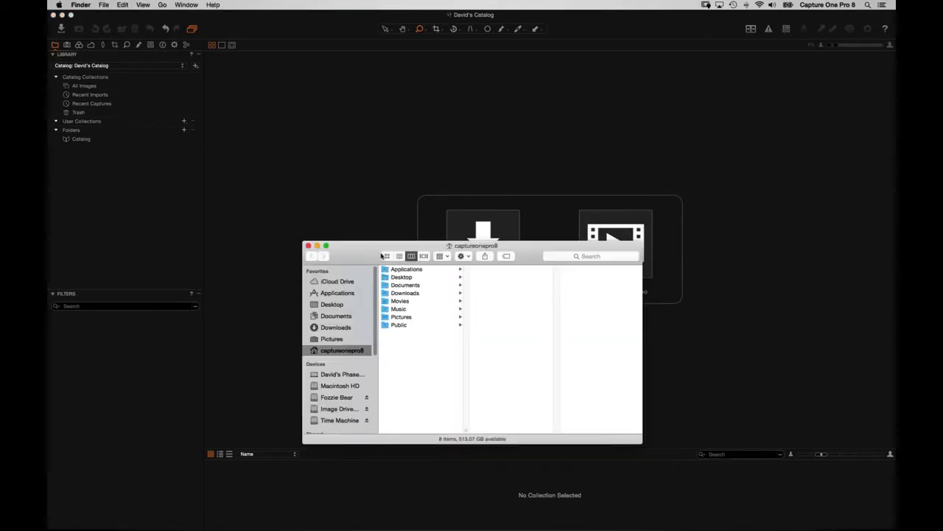
{"action": "left_click_drag", "start_coordinate": [387, 257], "coordinate": [358, 122]}
{"action": "left_click", "coordinate": [392, 181]}
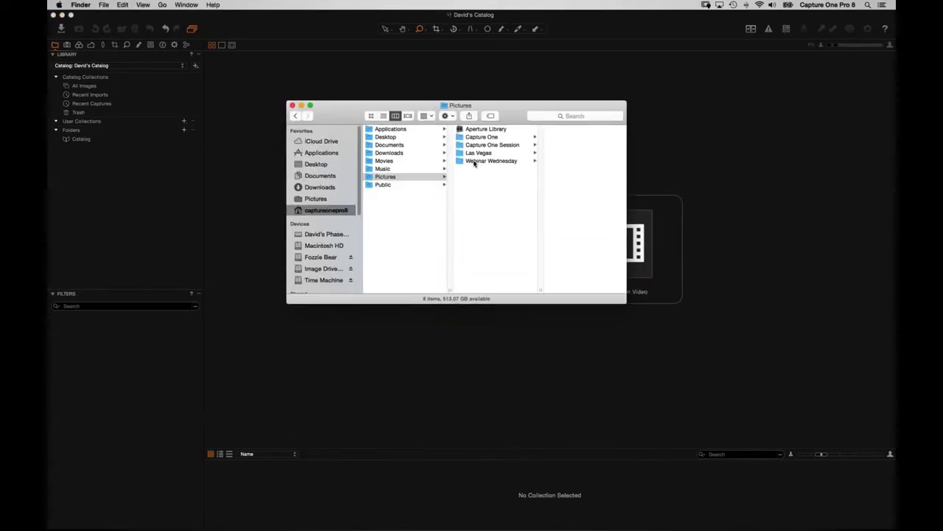
{"action": "left_click", "coordinate": [475, 162]}
{"action": "left_click", "coordinate": [561, 130]}
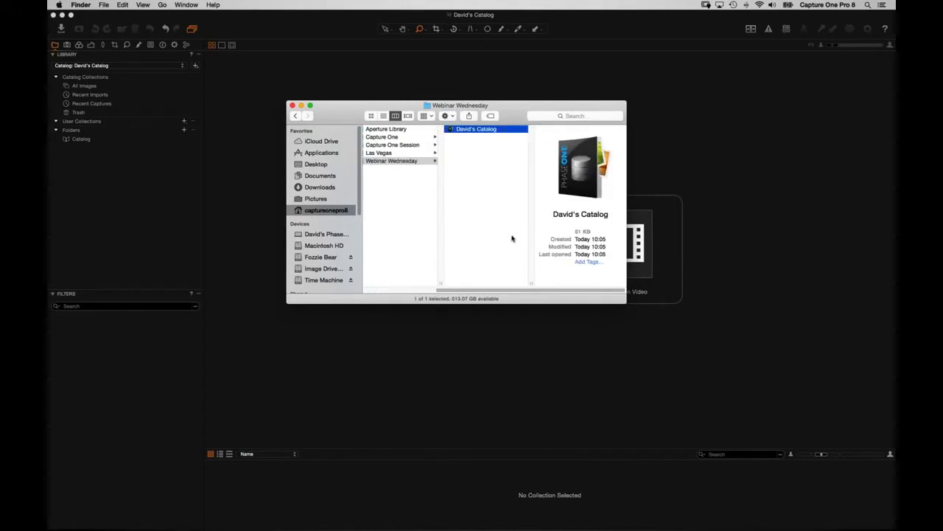
{"action": "left_click_drag", "start_coordinate": [626, 303], "coordinate": [702, 360]}
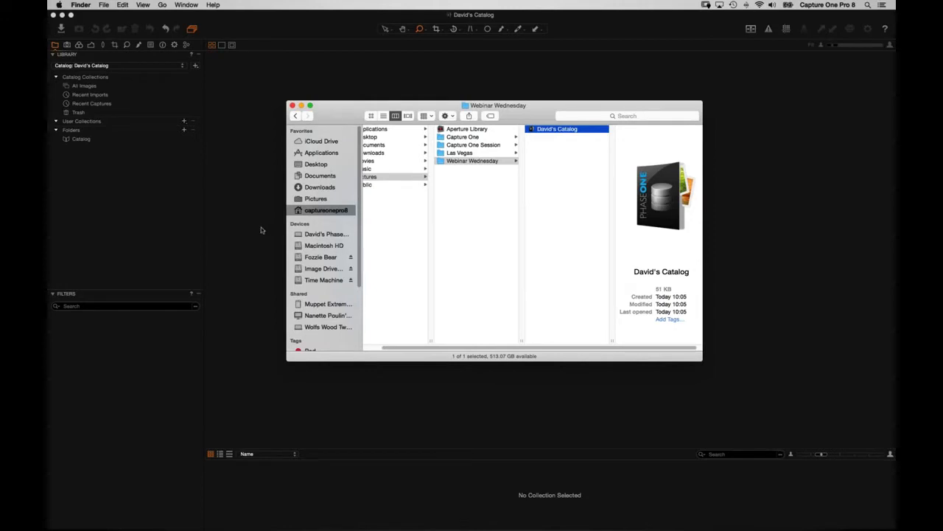
{"action": "left_click", "coordinate": [231, 220]}
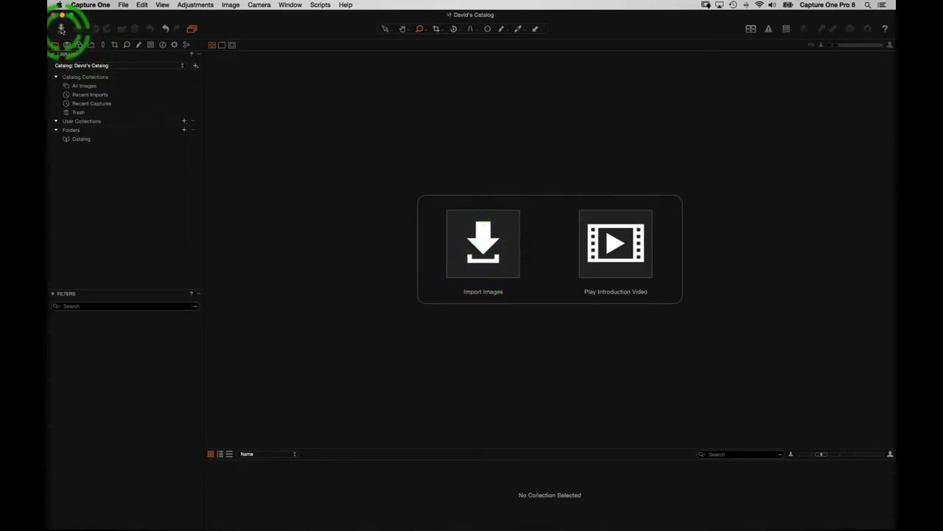
Open the Import Images dialog for the new catalog, then enlarge and reposition it.
{"action": "left_click", "coordinate": [124, 6]}
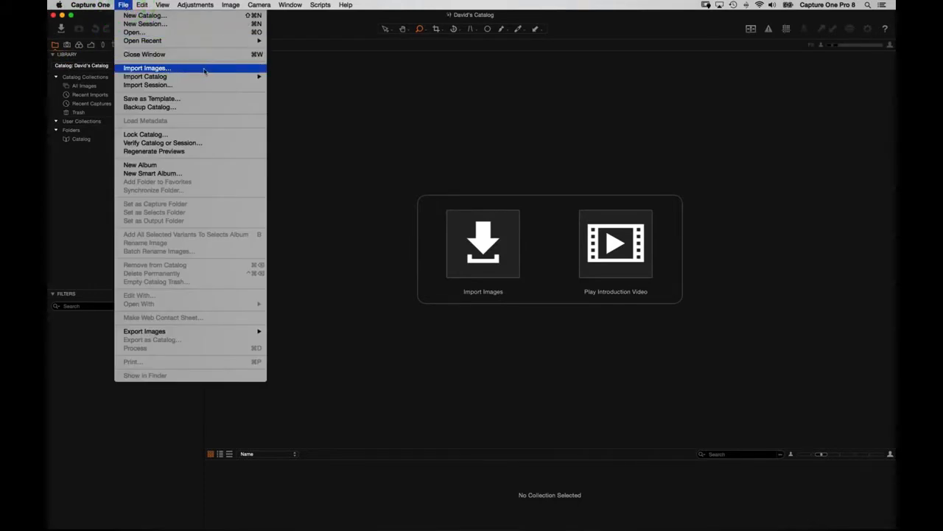
{"action": "left_click", "coordinate": [386, 84]}
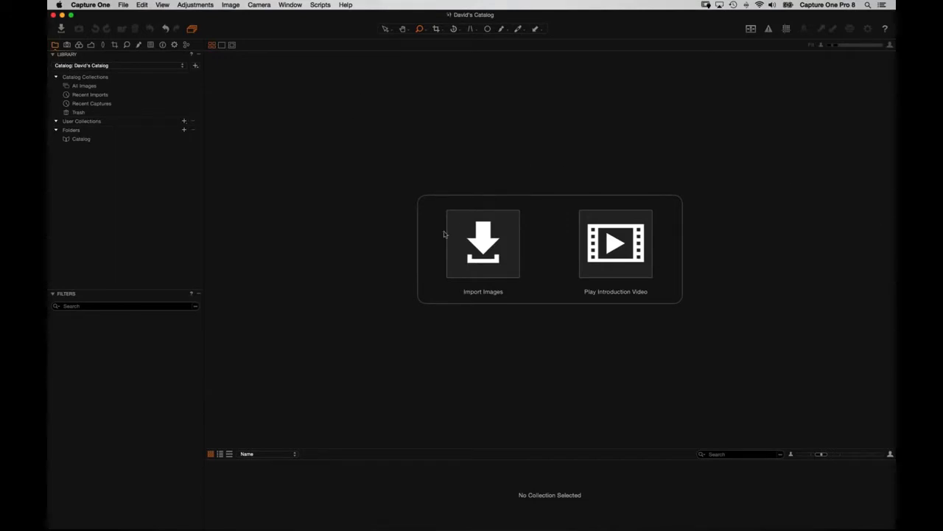
{"action": "left_click", "coordinate": [485, 244]}
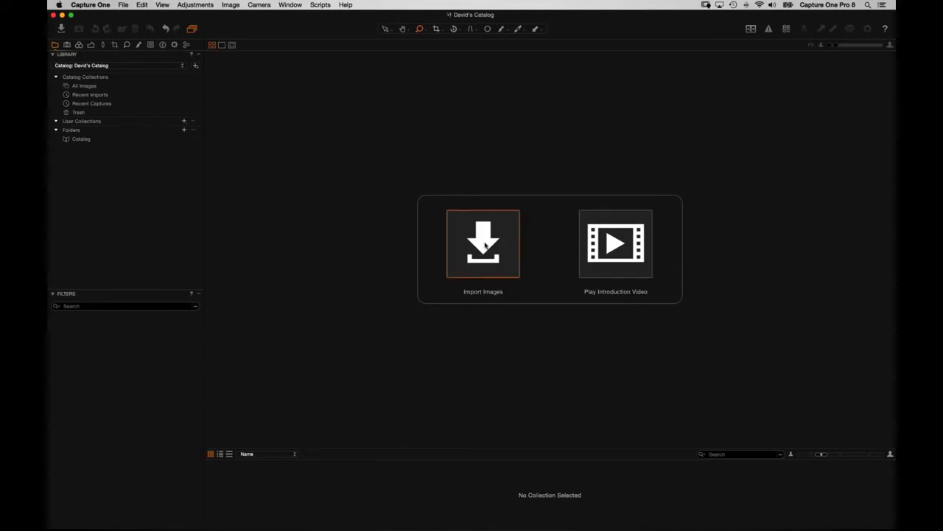
{"action": "left_click_drag", "start_coordinate": [320, 75], "coordinate": [220, 51]}
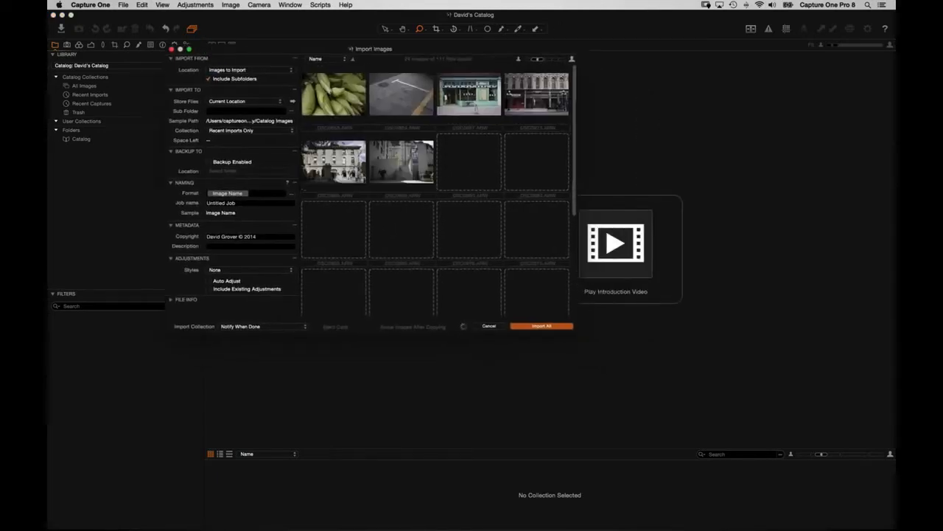
{"action": "left_click_drag", "start_coordinate": [578, 335], "coordinate": [753, 422]}
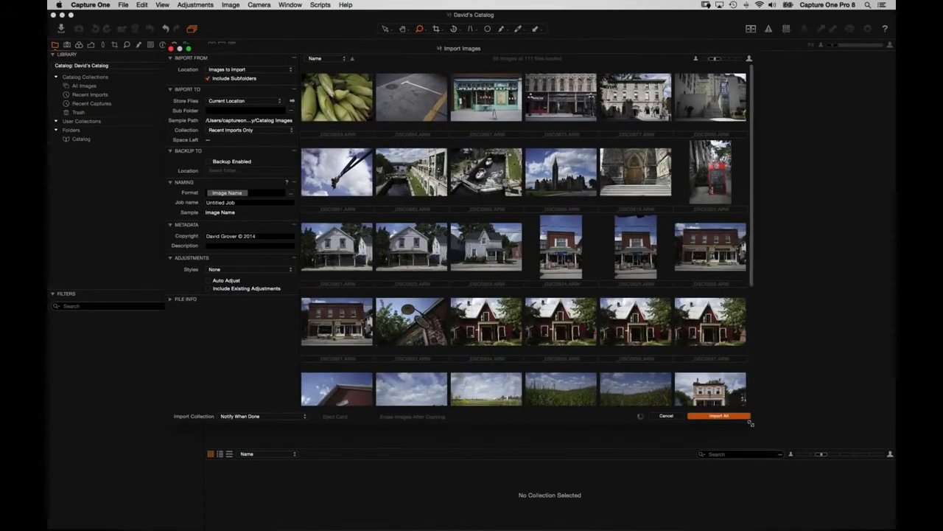
{"action": "left_click_drag", "start_coordinate": [395, 51], "coordinate": [437, 62]}
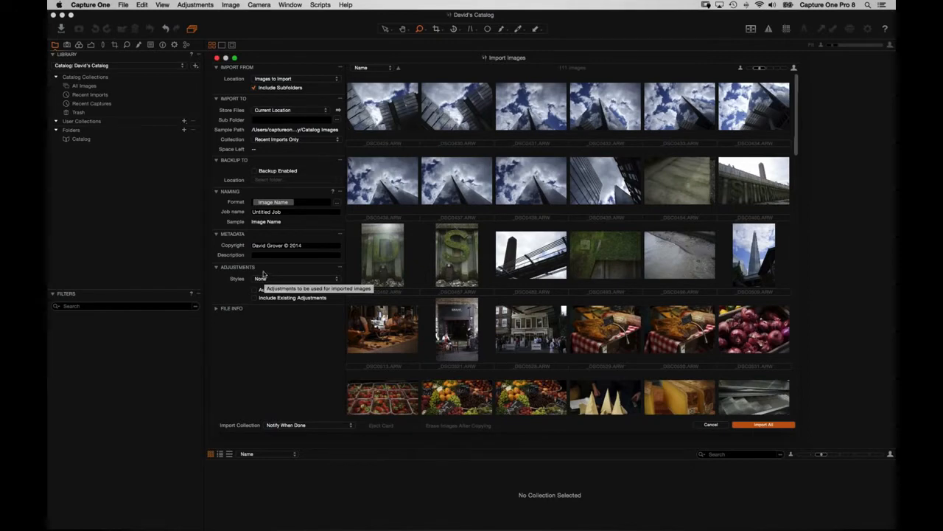
Browse for an import source folder and select Images to Import on Image Drive NEW.
{"action": "left_click", "coordinate": [253, 87]}
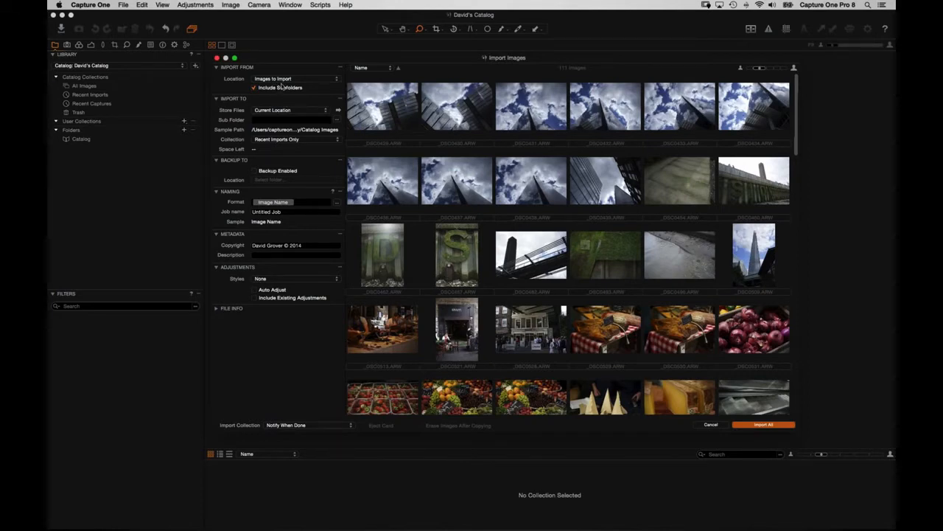
{"action": "left_click", "coordinate": [299, 80]}
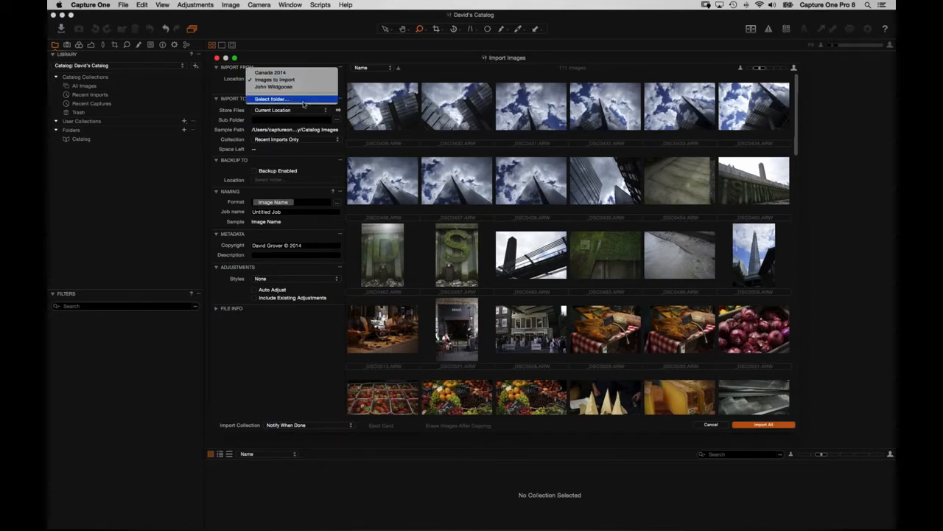
{"action": "left_click", "coordinate": [290, 80]}
{"action": "left_click", "coordinate": [290, 80]}
{"action": "left_click", "coordinate": [302, 101]}
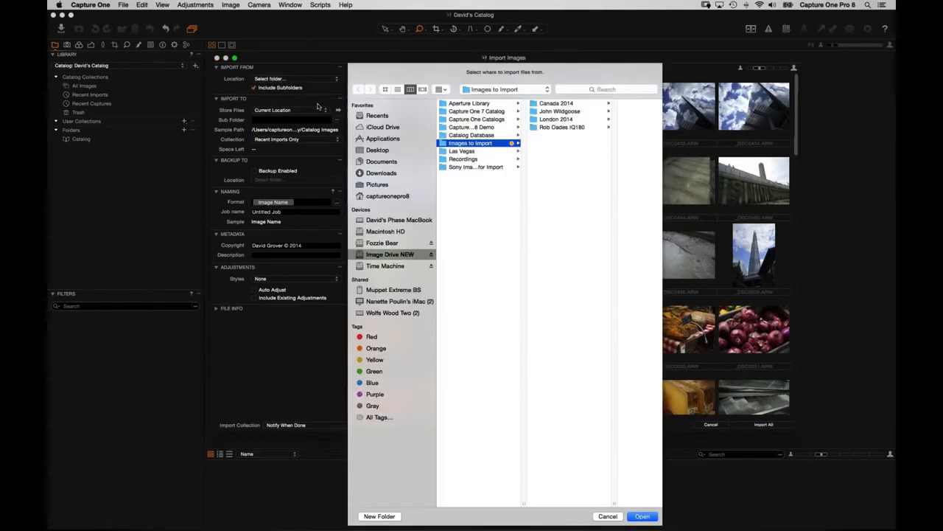
{"action": "left_click", "coordinate": [385, 255]}
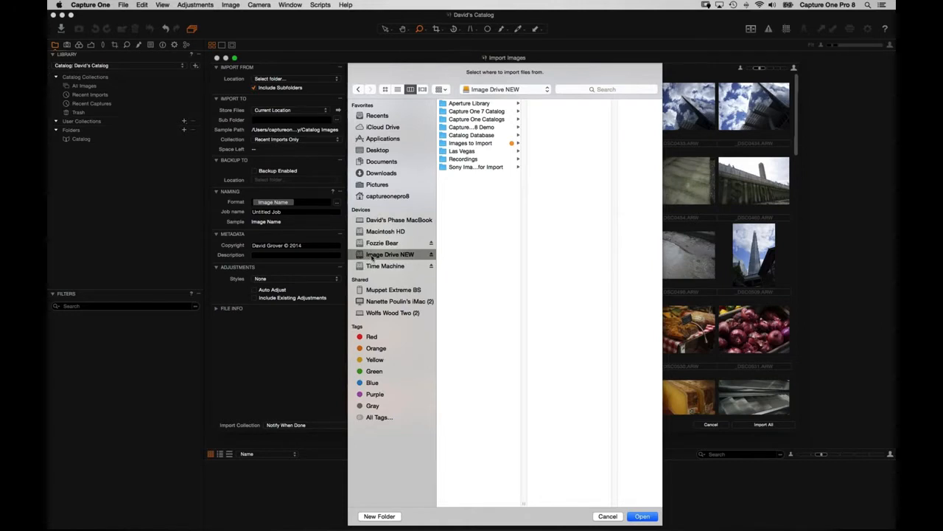
{"action": "left_click", "coordinate": [475, 143]}
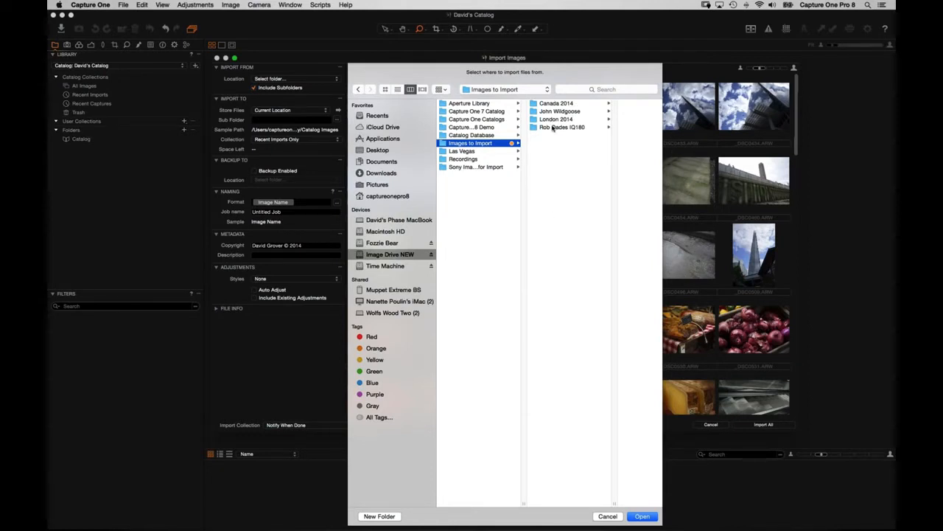
Check the subfolders of Images to Import and set the parent folder as the import location.
{"action": "left_click", "coordinate": [561, 104]}
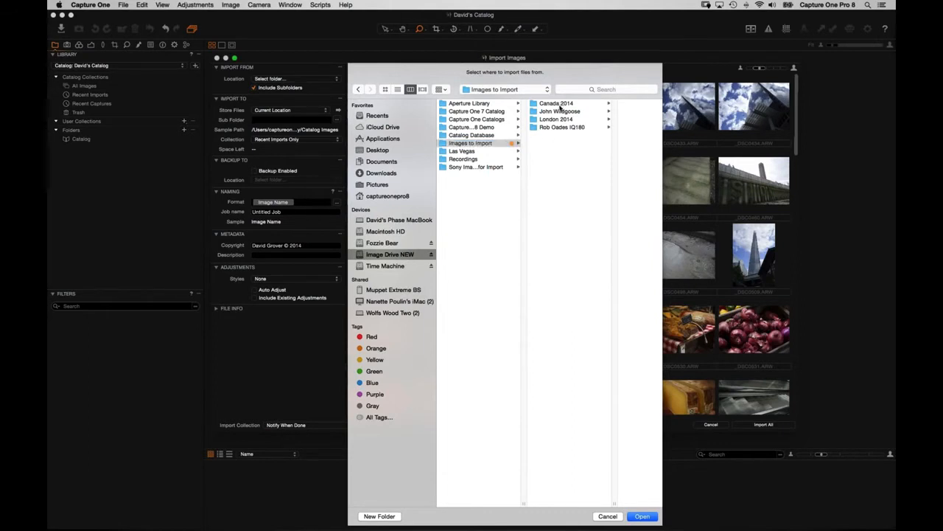
{"action": "key", "text": "Down"}
{"action": "key", "text": "Down"}
{"action": "key", "text": "Down"}
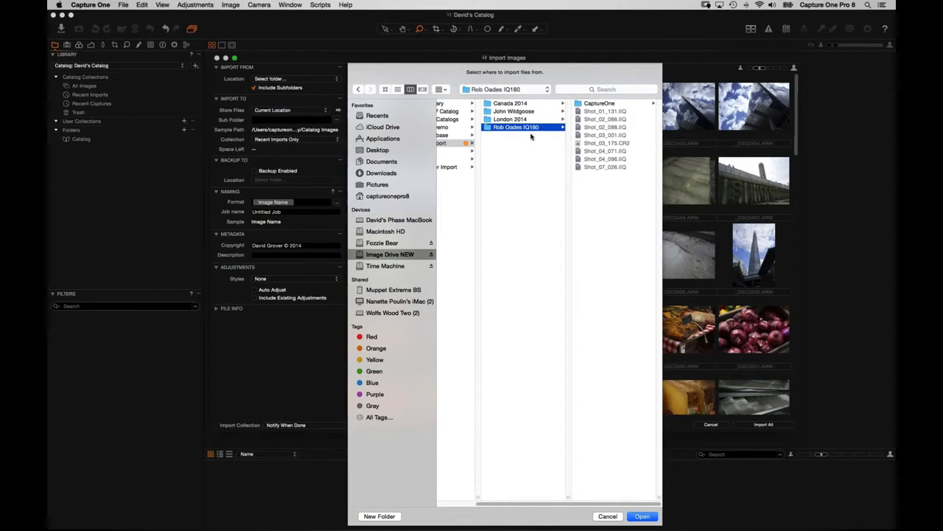
{"action": "left_click", "coordinate": [446, 143]}
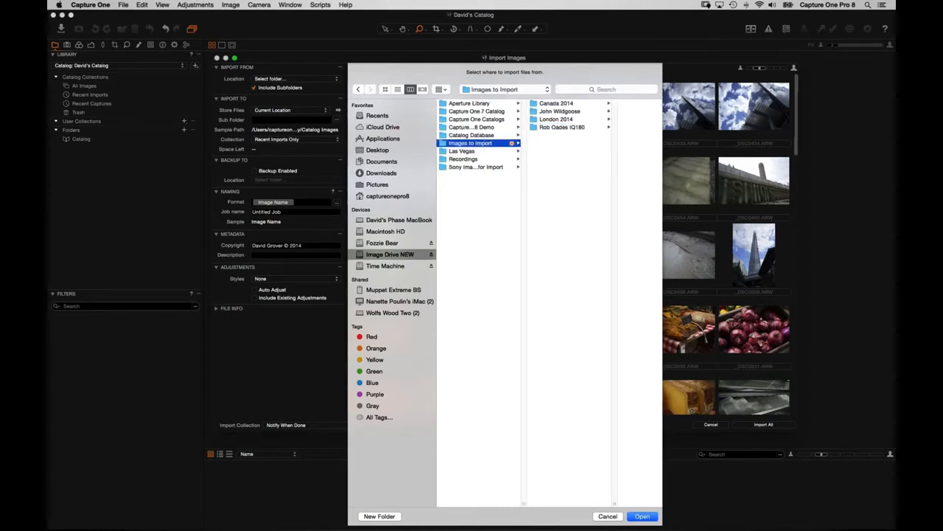
{"action": "key", "text": "Return"}
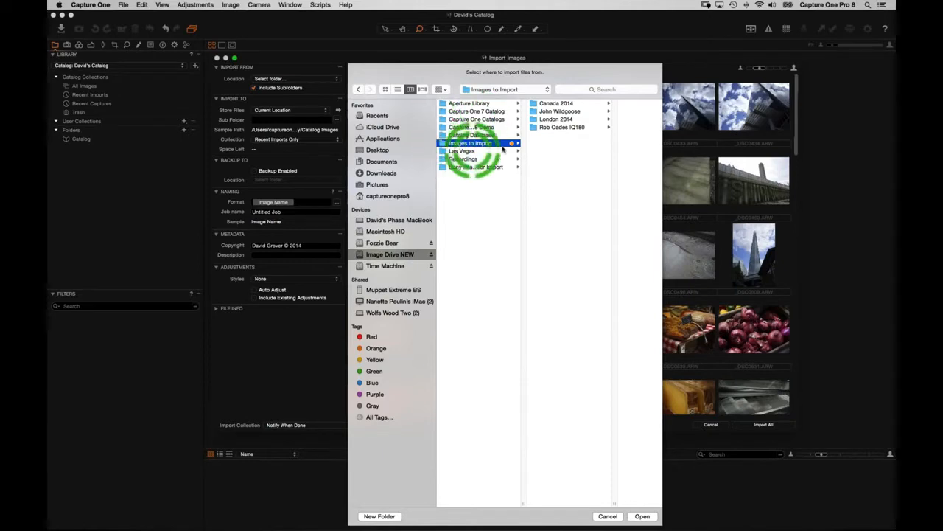
{"action": "left_click", "coordinate": [642, 516]}
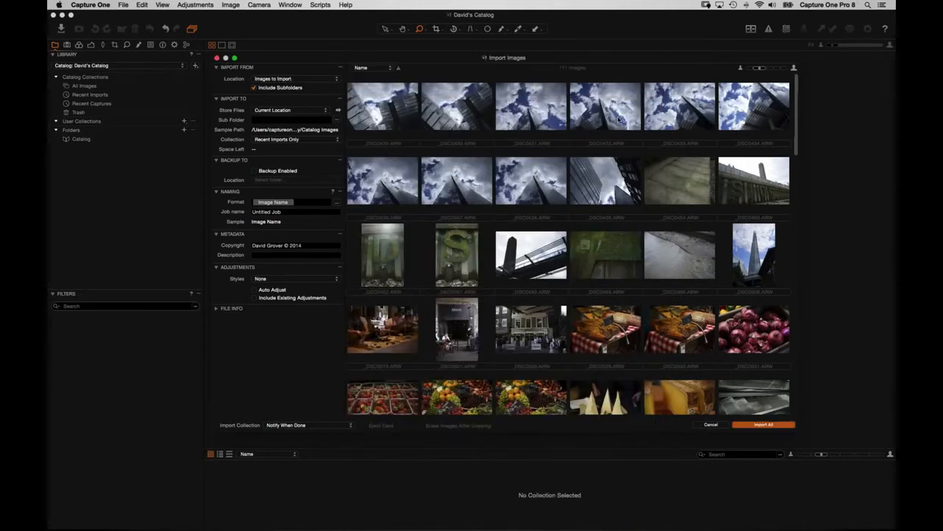
Review the image thumbnails and exclude subfolders from the import source.
{"action": "left_click_drag", "start_coordinate": [797, 140], "coordinate": [786, 81]}
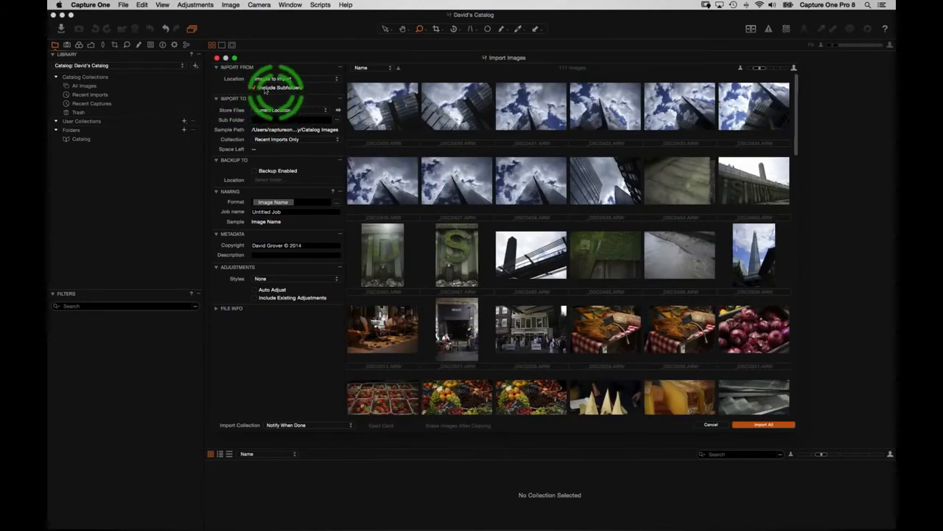
{"action": "left_click", "coordinate": [254, 89]}
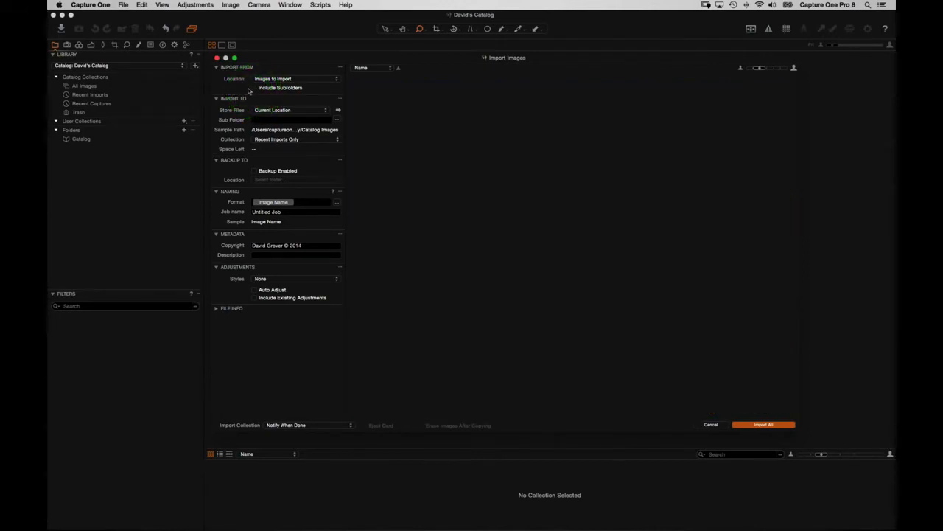
Include the subfolders of Images to Import in the import and review the options for where files are stored.
{"action": "left_click", "coordinate": [254, 89]}
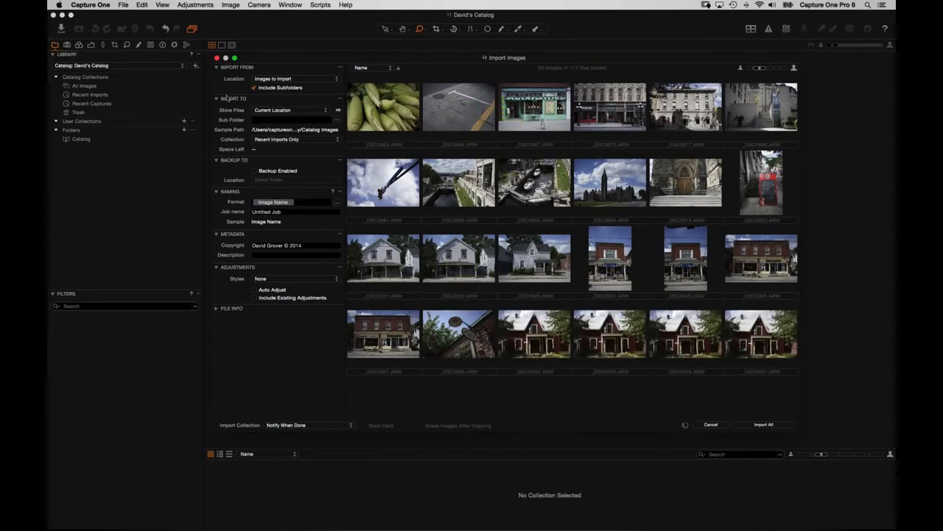
{"action": "left_click", "coordinate": [287, 110]}
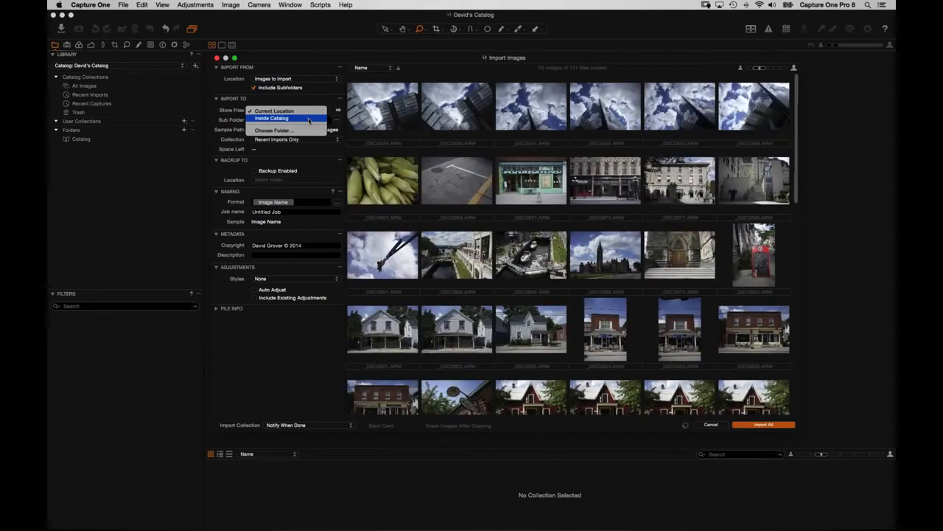
{"action": "left_click", "coordinate": [316, 100]}
Check the catalog file in Finder, return to Capture One and set the import to store files Inside Catalog.
{"action": "key", "text": "super+Tab"}
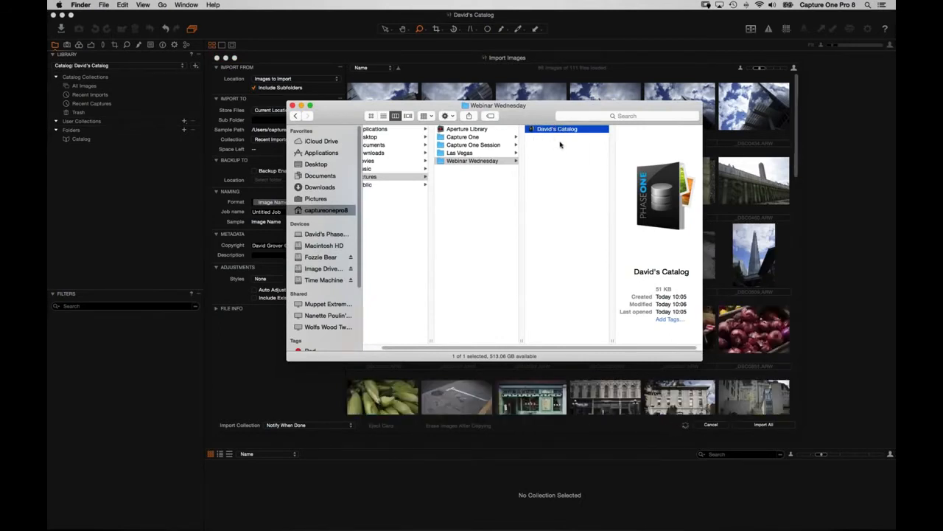
{"action": "left_click", "coordinate": [222, 114]}
{"action": "left_click", "coordinate": [269, 114]}
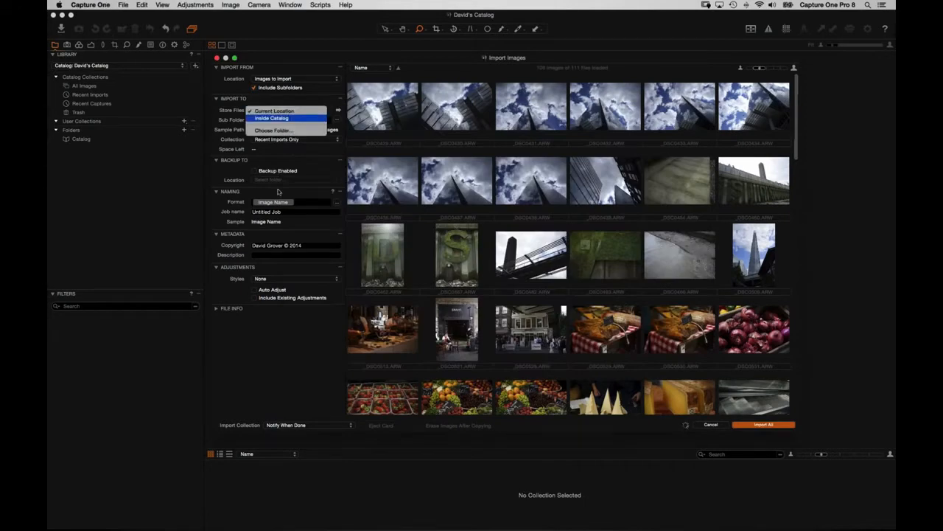
{"action": "key", "text": "Return"}
Switch to Finder, reposition its window and examine the catalog file in the Webinar Wednesday folder.
{"action": "key", "text": "super+Tab"}
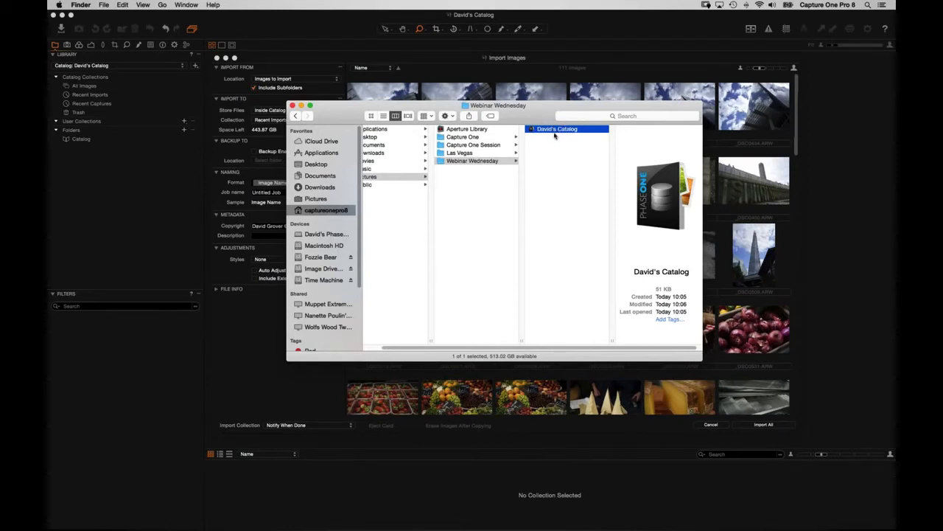
{"action": "left_click_drag", "start_coordinate": [361, 112], "coordinate": [387, 116]}
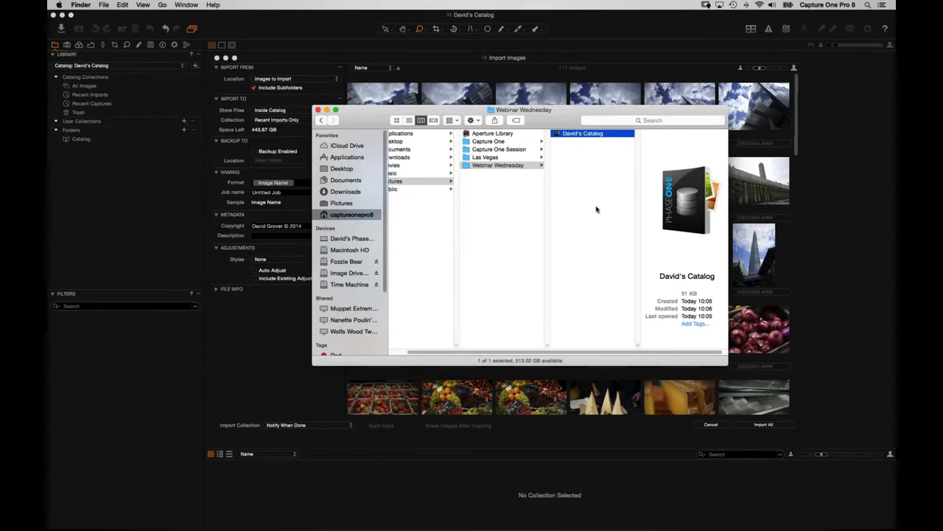
{"action": "left_click", "coordinate": [572, 136]}
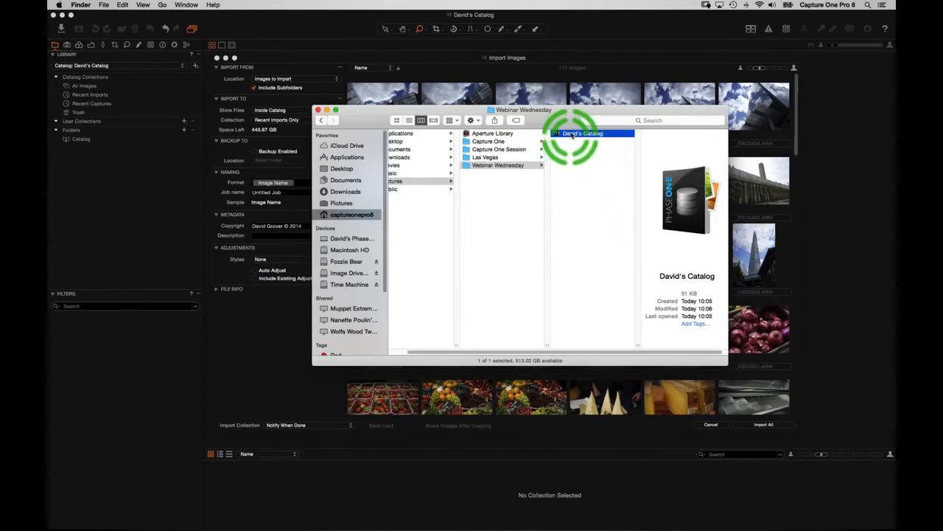
{"action": "left_click", "coordinate": [539, 265]}
{"action": "left_click", "coordinate": [524, 337]}
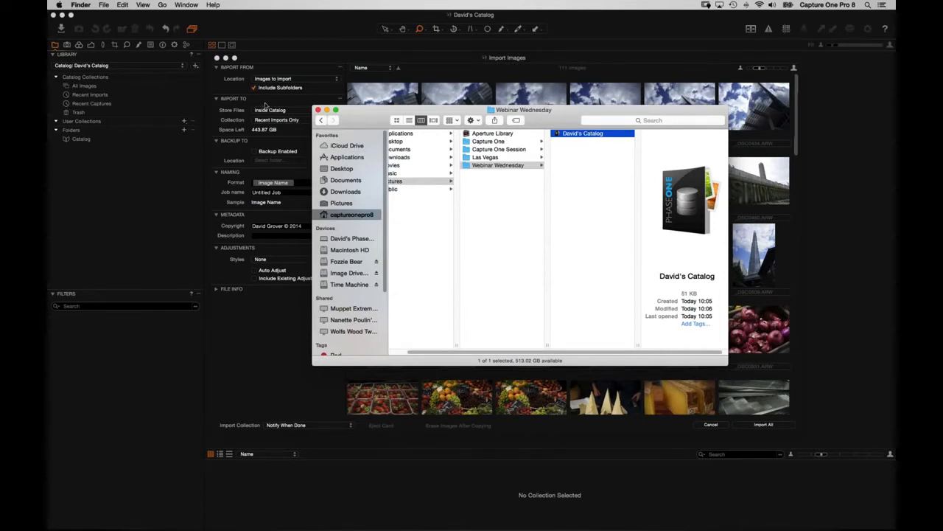
Return to Capture One, set the import to store files in their Current Location and check the Choose Folder option.
{"action": "left_click", "coordinate": [276, 111]}
{"action": "left_click", "coordinate": [274, 110]}
{"action": "left_click", "coordinate": [284, 118]}
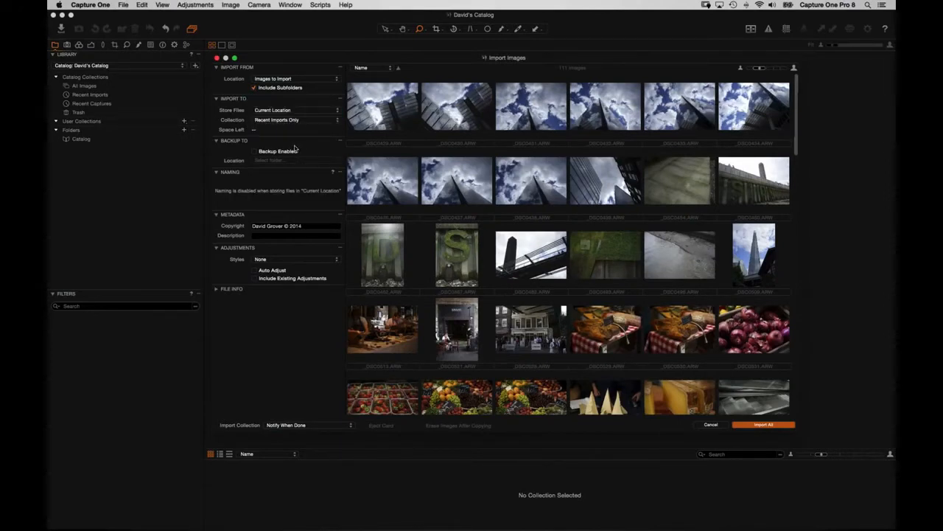
{"action": "left_click", "coordinate": [289, 111]}
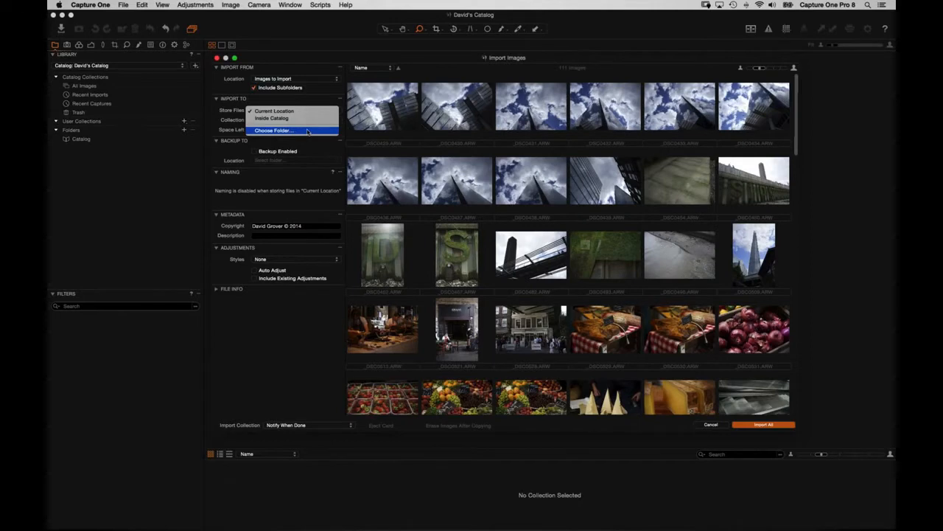
{"action": "left_click", "coordinate": [299, 94]}
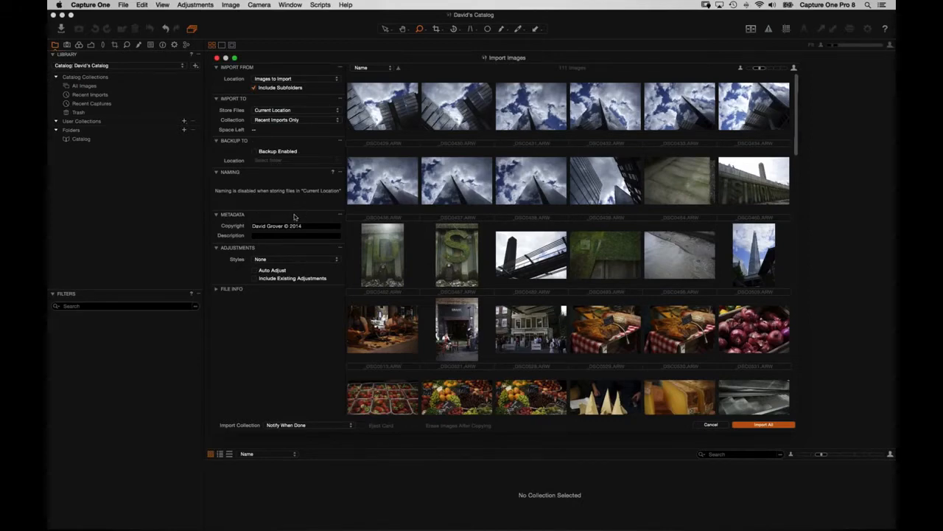
Look through the styles and presets that can be applied on import, including the Keywords user presets.
{"action": "left_click", "coordinate": [296, 262]}
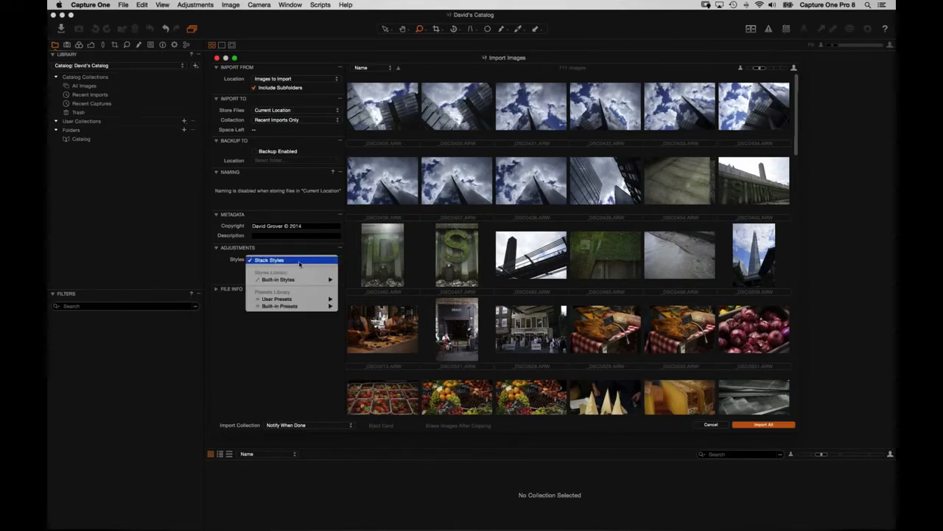
{"action": "mouse_move", "coordinate": [301, 282]}
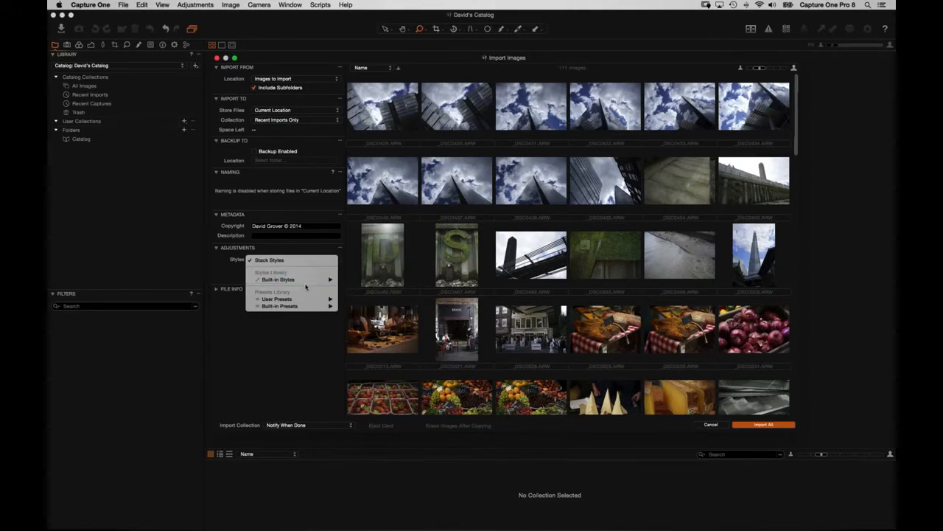
{"action": "mouse_move", "coordinate": [303, 299]}
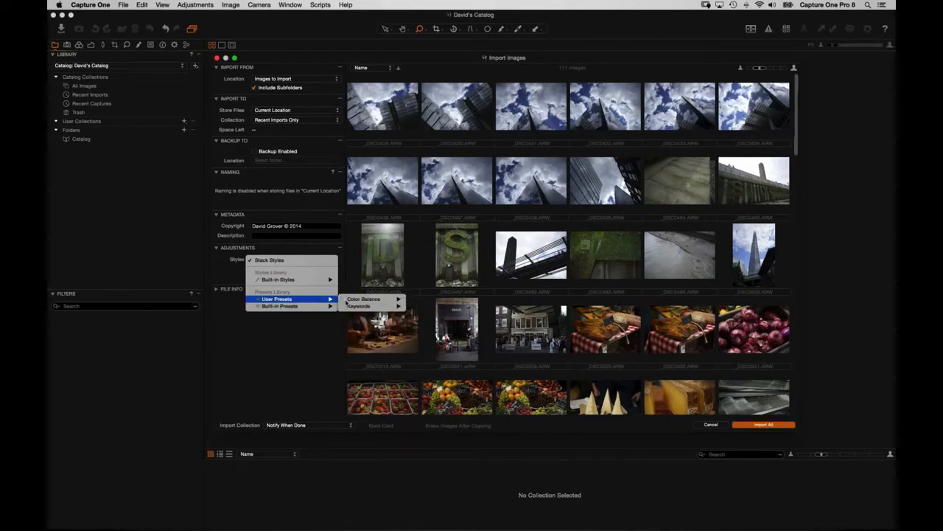
{"action": "mouse_move", "coordinate": [382, 309]}
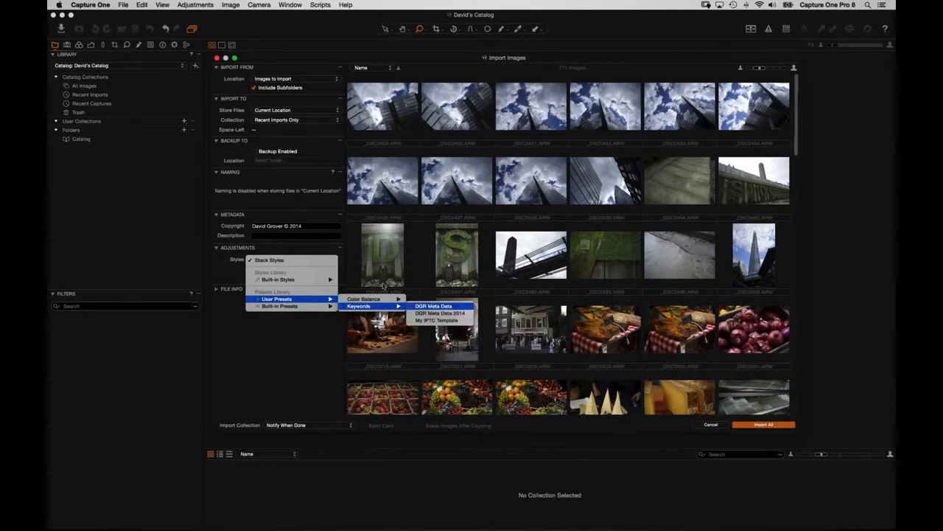
{"action": "left_click", "coordinate": [318, 249]}
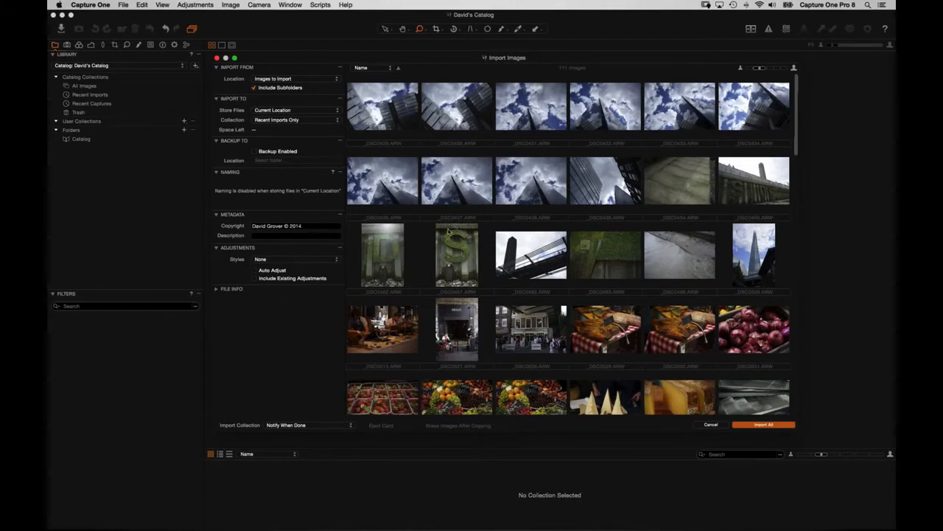
Import all images into the catalog and dismiss the completion message.
{"action": "left_click", "coordinate": [763, 425]}
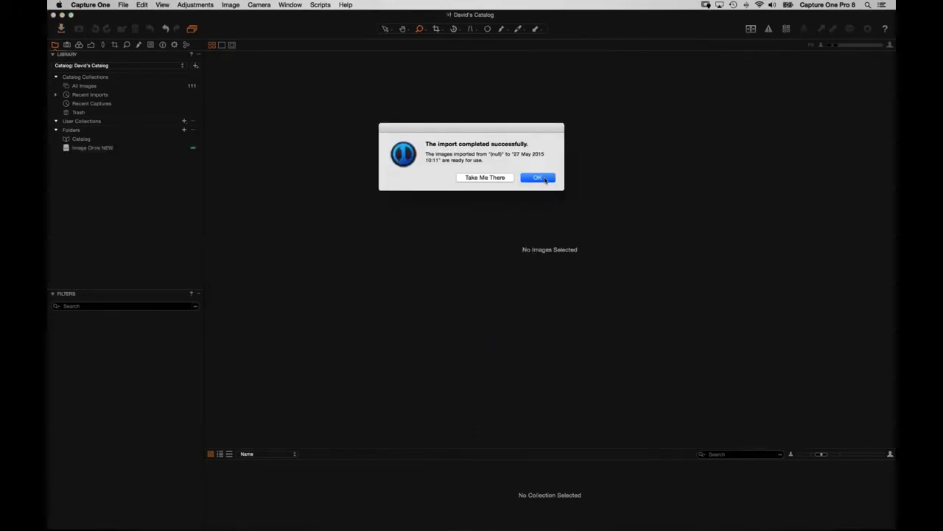
{"action": "left_click", "coordinate": [539, 178]}
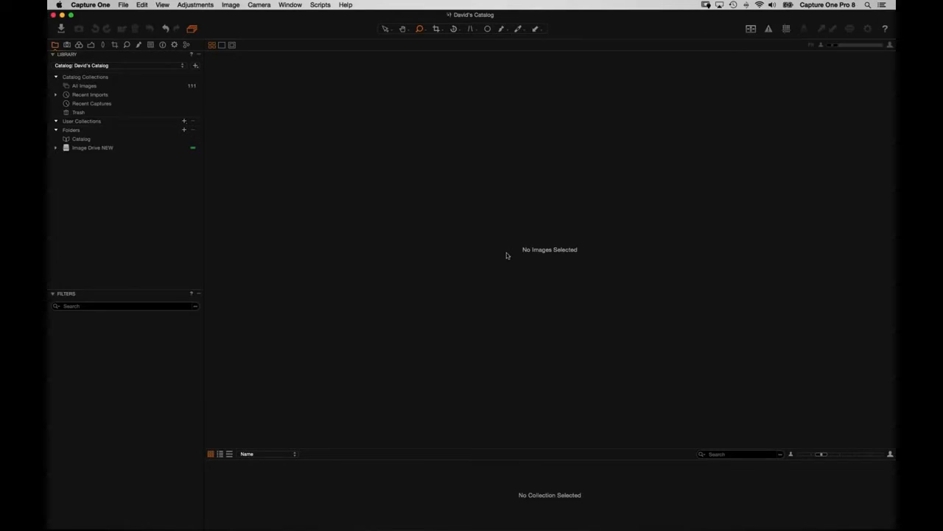
Browse the All Images collection as thumbnails with the viewer hidden, and show the Activities window.
{"action": "left_click", "coordinate": [130, 86]}
{"action": "key", "text": "alt+super+v"}
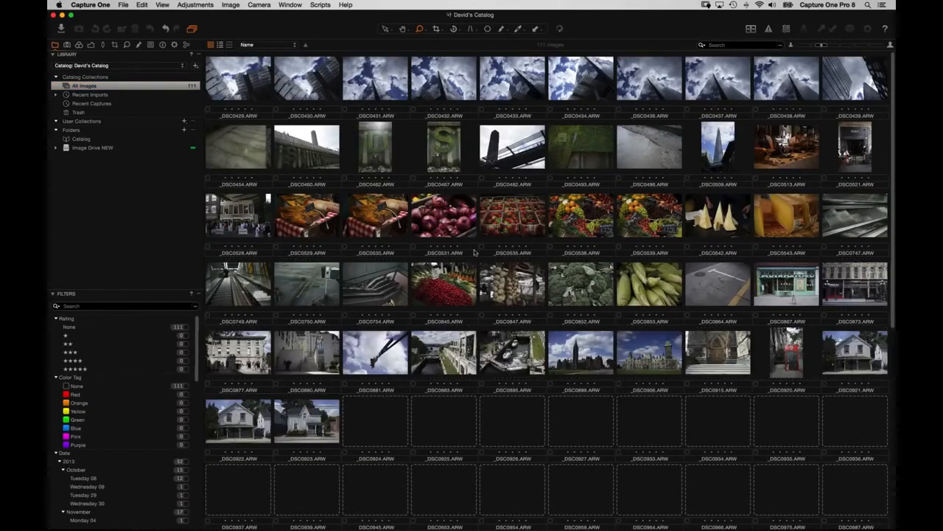
{"action": "scroll", "coordinate": [466, 224], "scroll_direction": "down", "scroll_amount": 5}
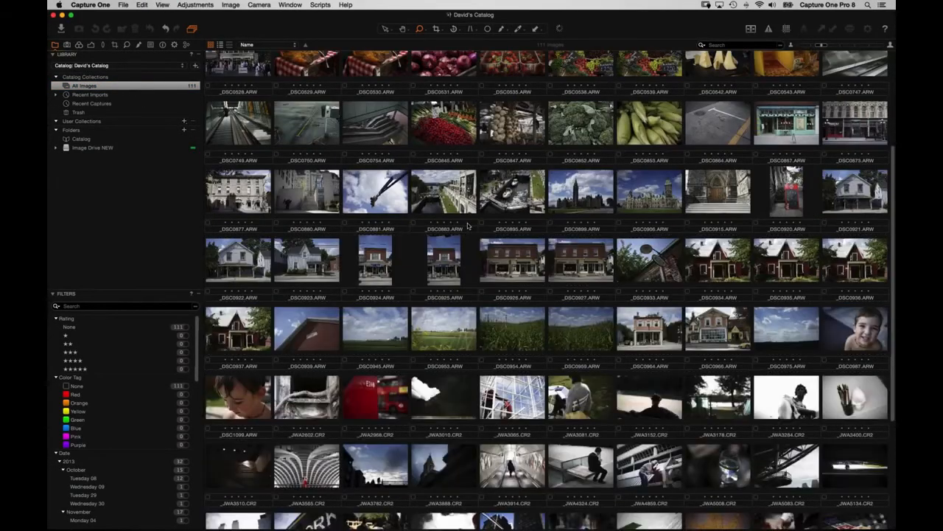
{"action": "scroll", "coordinate": [457, 227], "scroll_direction": "up", "scroll_amount": 5}
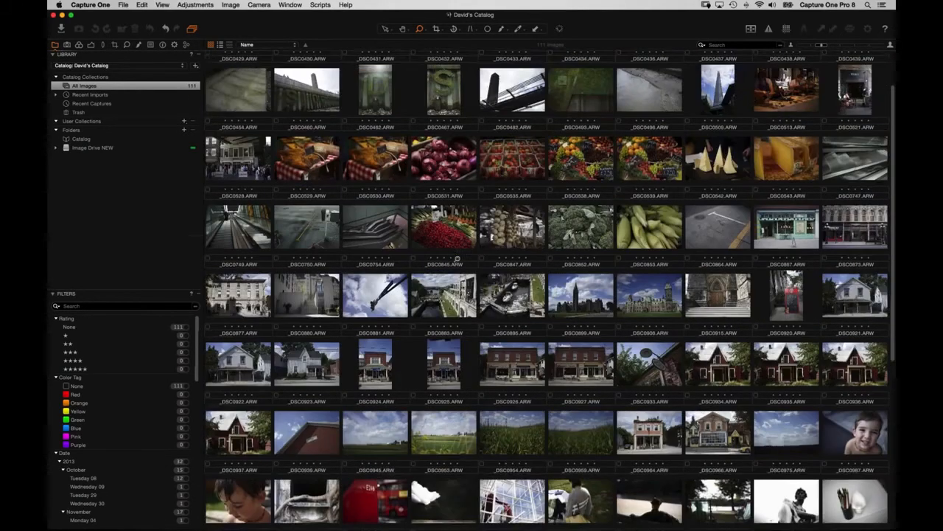
{"action": "left_click", "coordinate": [290, 6]}
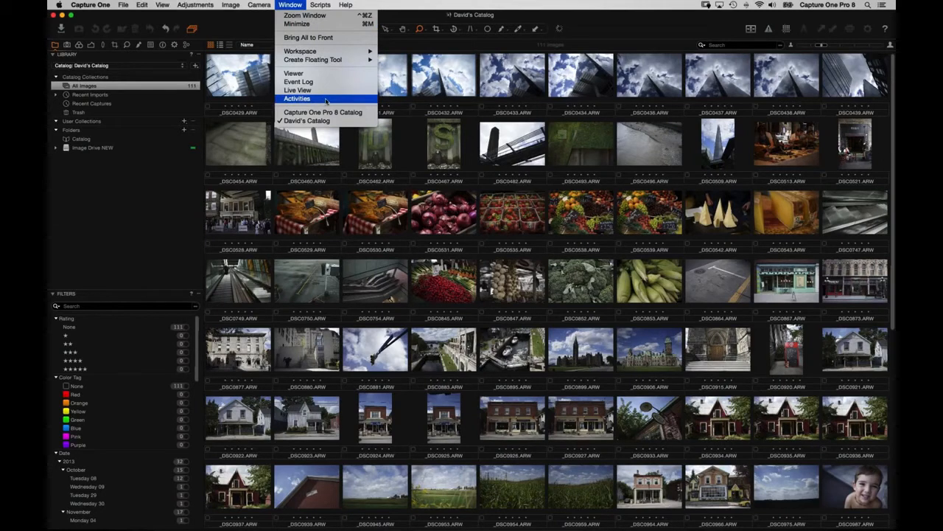
{"action": "left_click", "coordinate": [327, 99]}
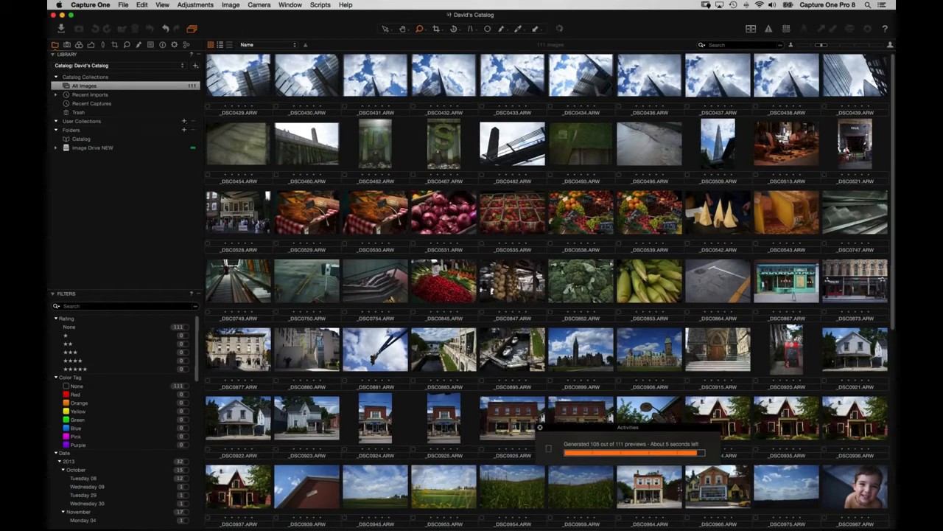
Switch to Finder and examine the Capture, Output, Selects and Trash folders of Capture One Session in Pictures.
{"action": "key", "text": "super+Tab"}
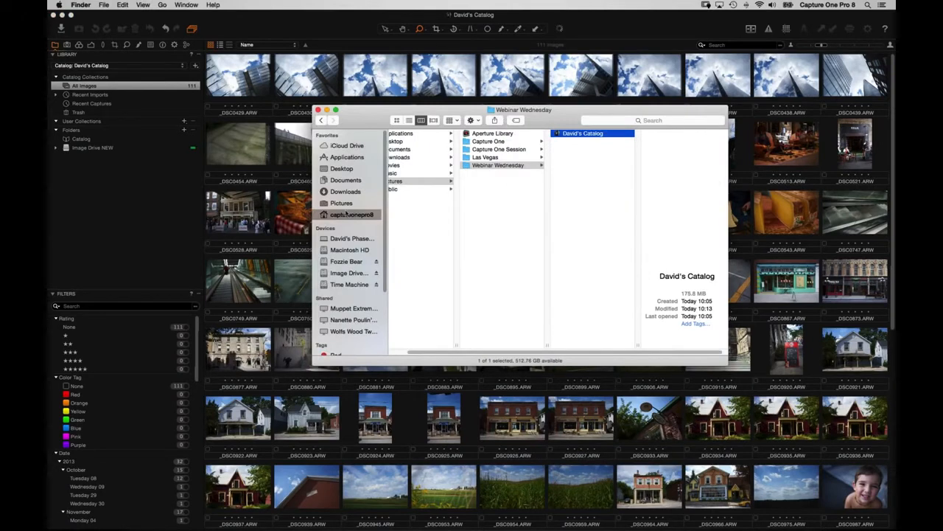
{"action": "left_click", "coordinate": [342, 203]}
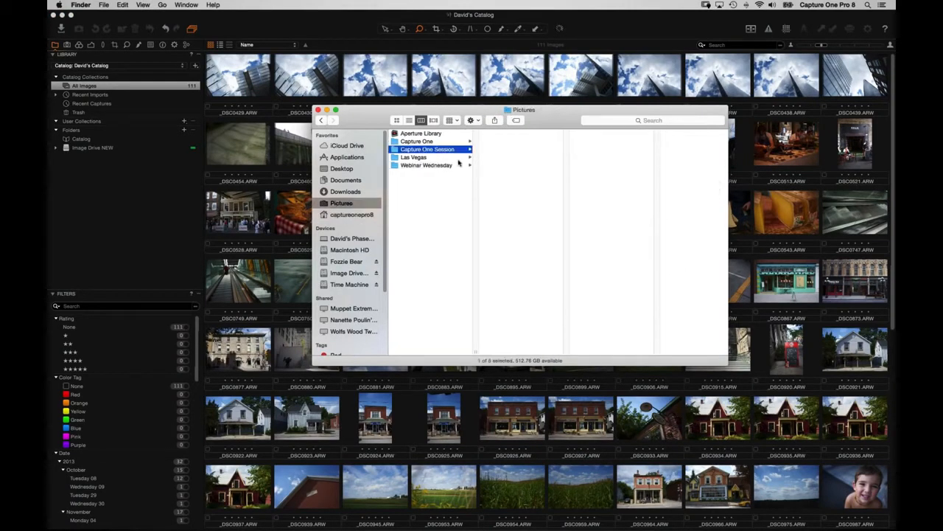
{"action": "left_click", "coordinate": [435, 149]}
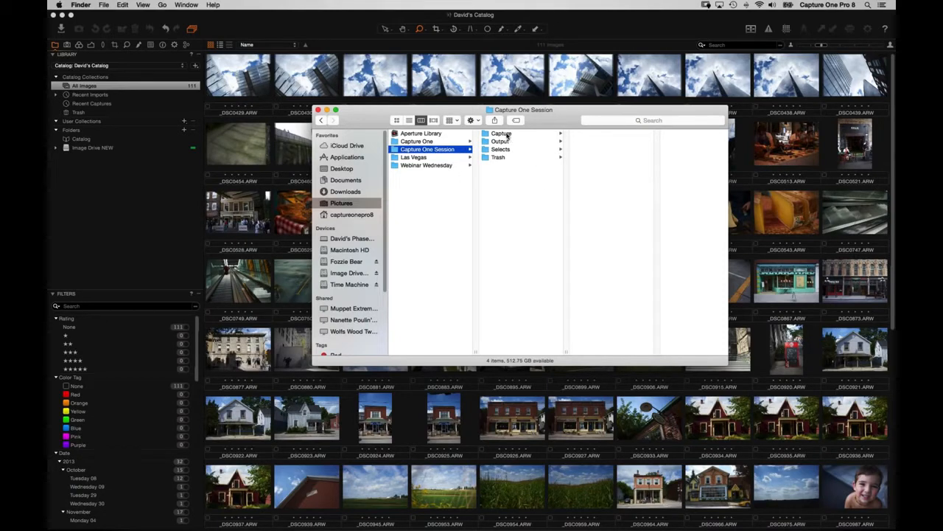
{"action": "left_click", "coordinate": [508, 135]}
{"action": "left_click", "coordinate": [508, 142]}
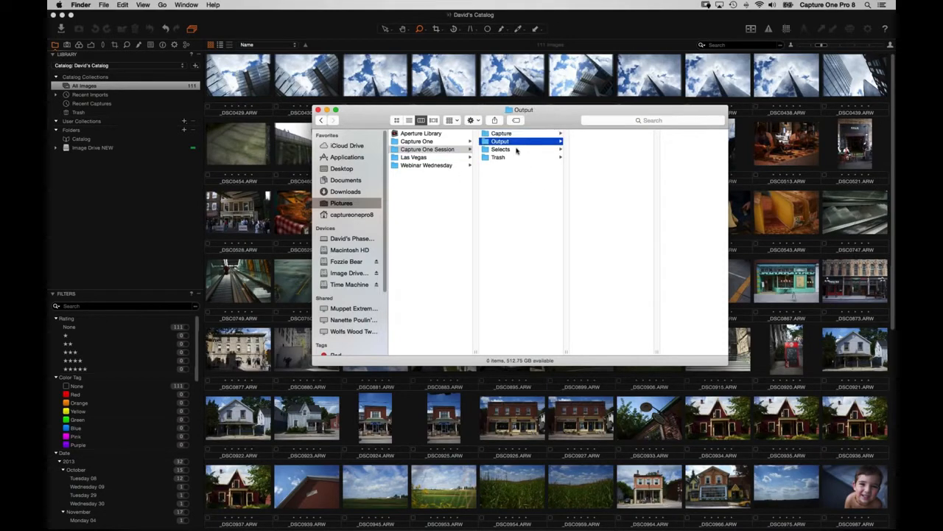
{"action": "left_click", "coordinate": [510, 150]}
{"action": "left_click", "coordinate": [499, 157]}
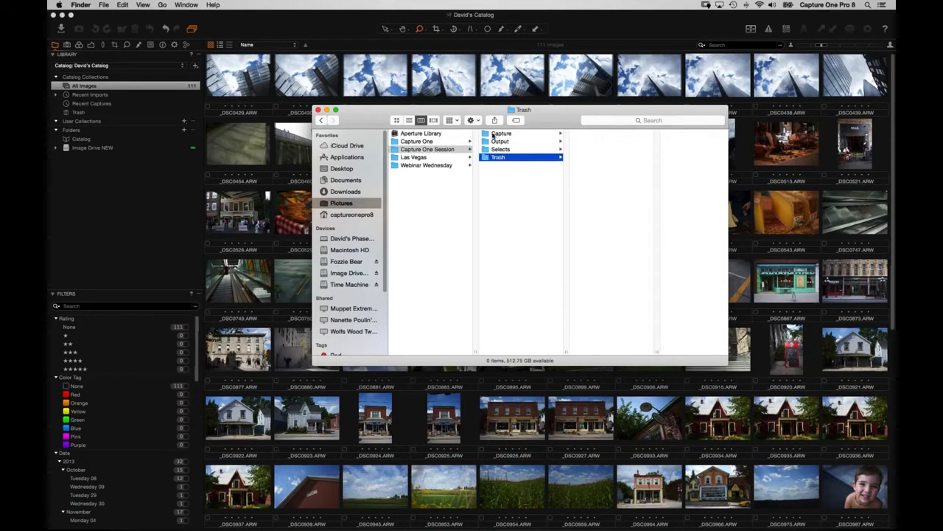
{"action": "left_click", "coordinate": [441, 150]}
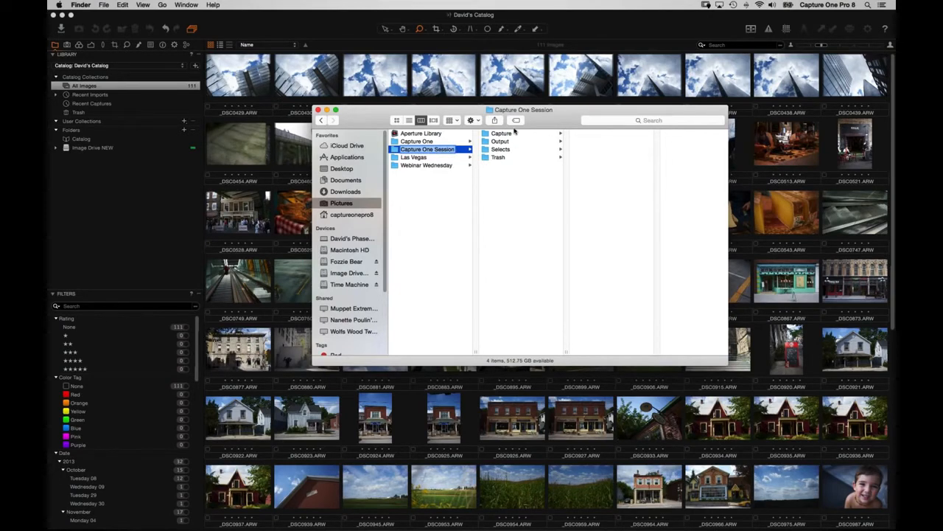
{"action": "key", "text": "Return"}
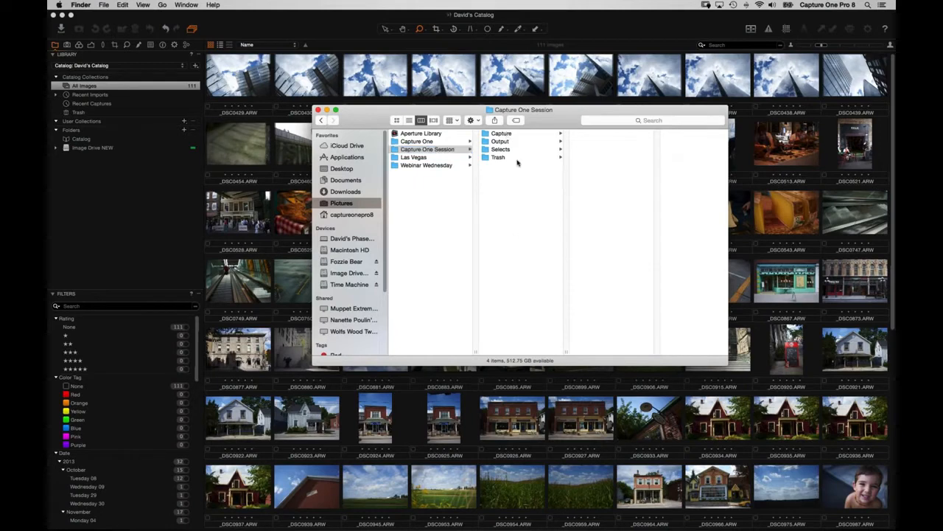
{"action": "left_click", "coordinate": [501, 134]}
{"action": "left_click", "coordinate": [499, 141]}
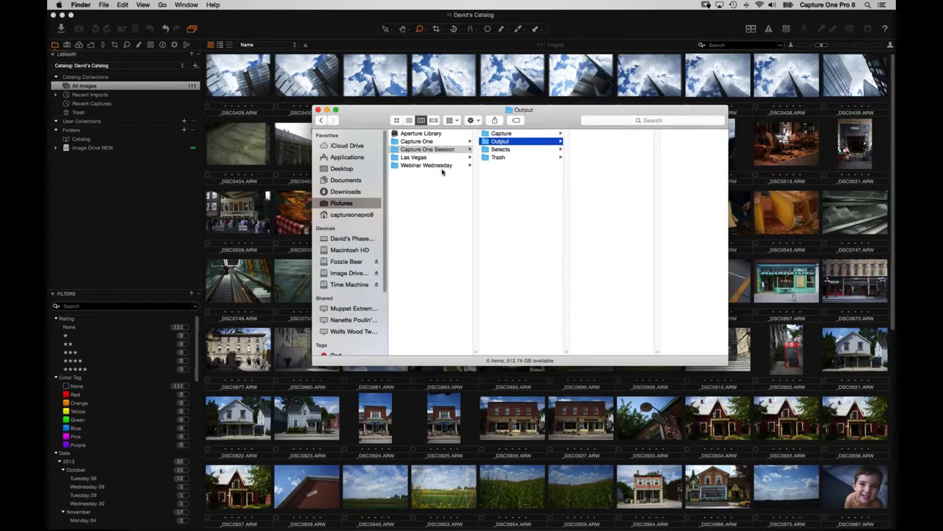
{"action": "left_click", "coordinate": [504, 150]}
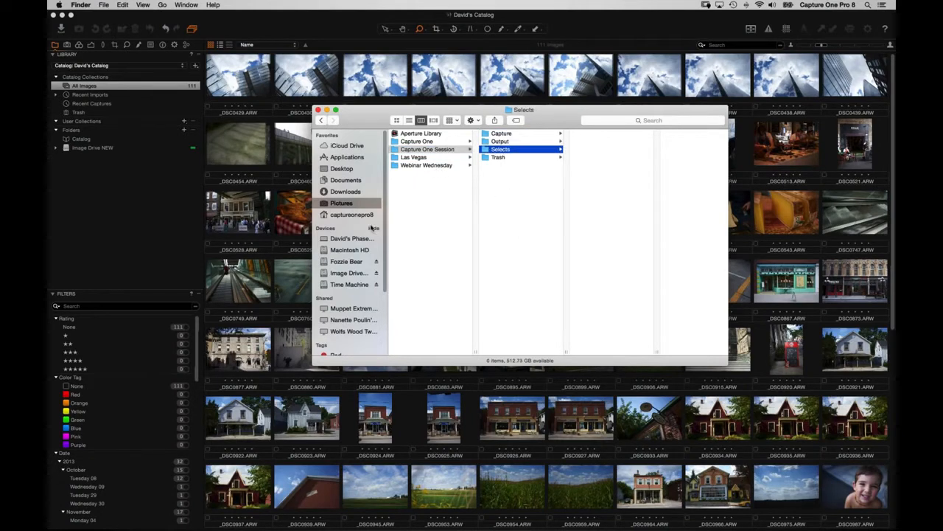
{"action": "left_click", "coordinate": [500, 157]}
{"action": "left_click_drag", "start_coordinate": [428, 149], "coordinate": [407, 296]}
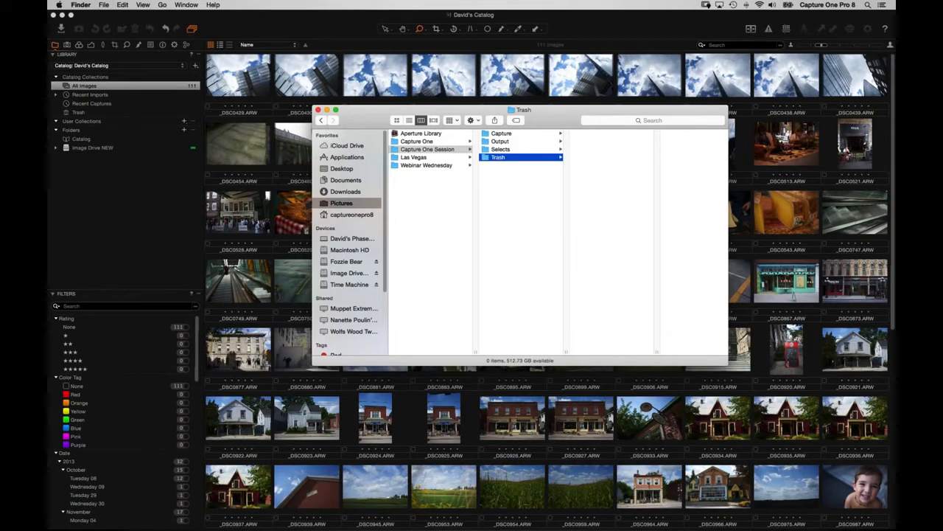
Return to Capture One and open the Import Images dialog.
{"action": "left_click", "coordinate": [164, 224]}
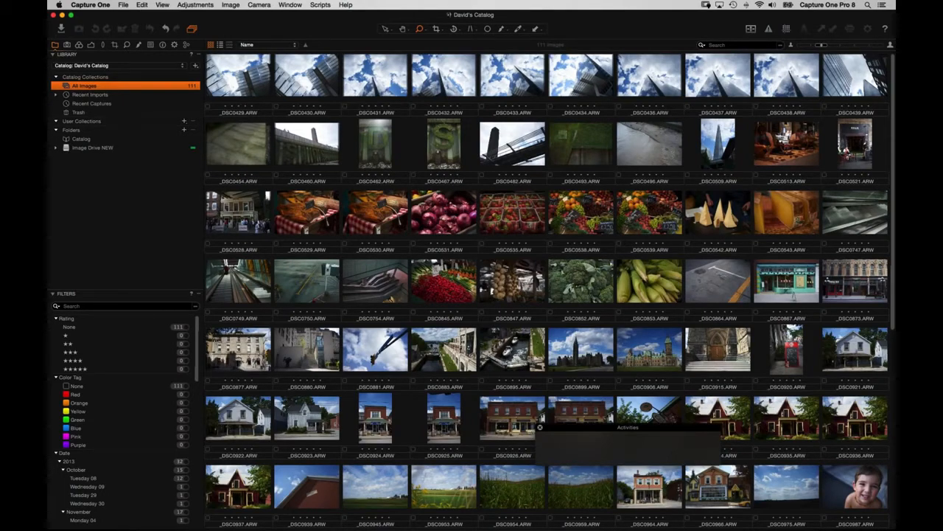
{"action": "left_click", "coordinate": [61, 28]}
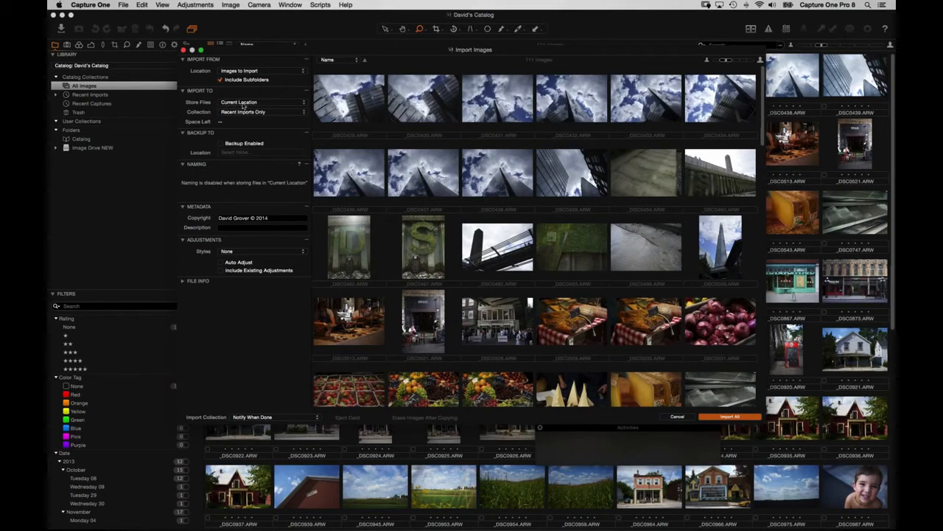
Set the import's file storage destination to the Capture One Session folder in Pictures.
{"action": "left_click", "coordinate": [245, 104]}
{"action": "left_click", "coordinate": [239, 122]}
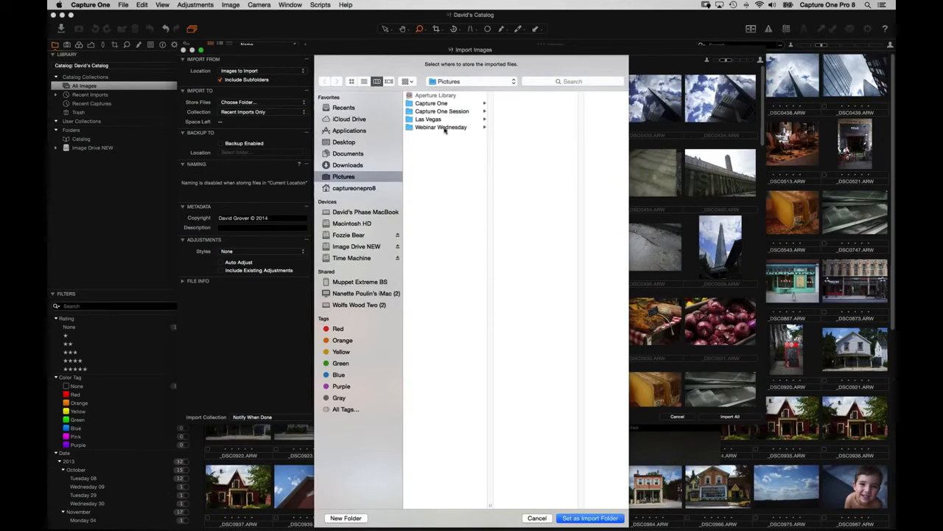
{"action": "left_click", "coordinate": [440, 112]}
{"action": "left_click", "coordinate": [590, 518]}
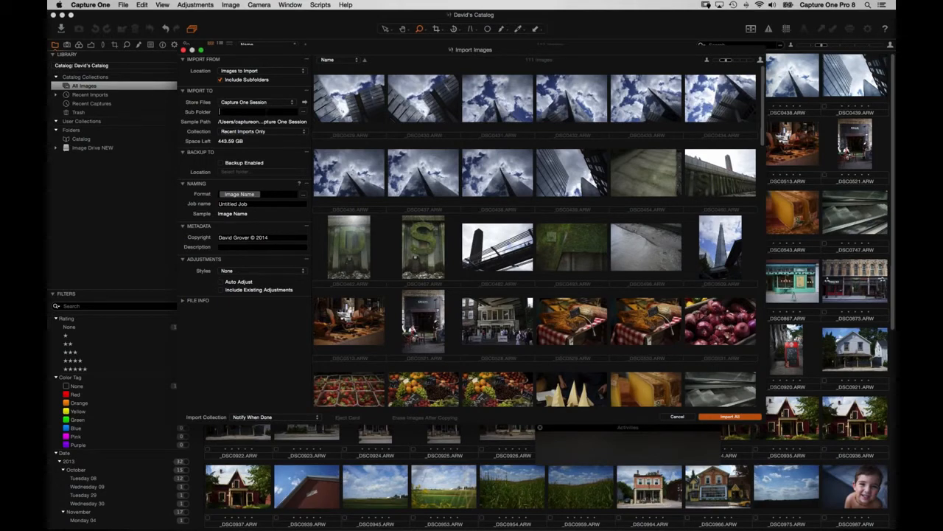
Try adding the Image Day of Month (dd) token to the import's sub folder format, and cancel the import.
{"action": "left_click", "coordinate": [302, 115]}
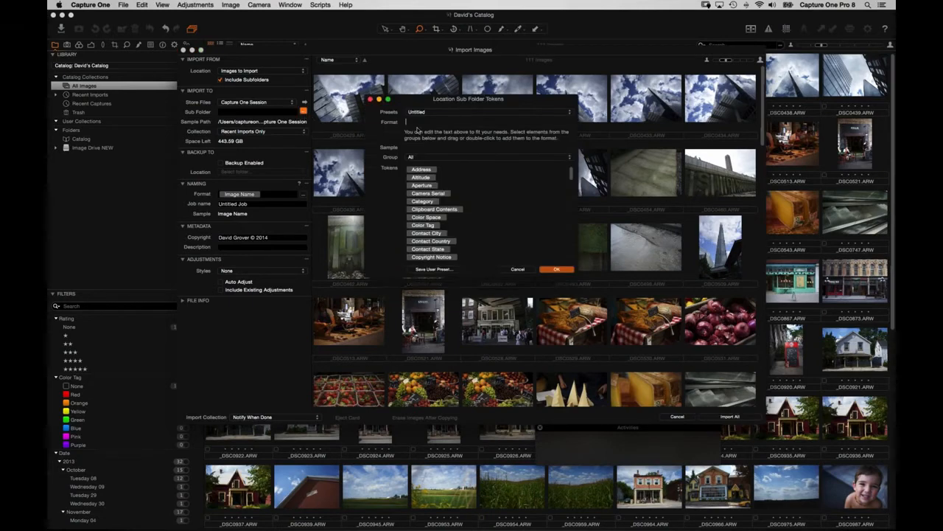
{"action": "scroll", "coordinate": [480, 232], "scroll_direction": "down", "scroll_amount": 5}
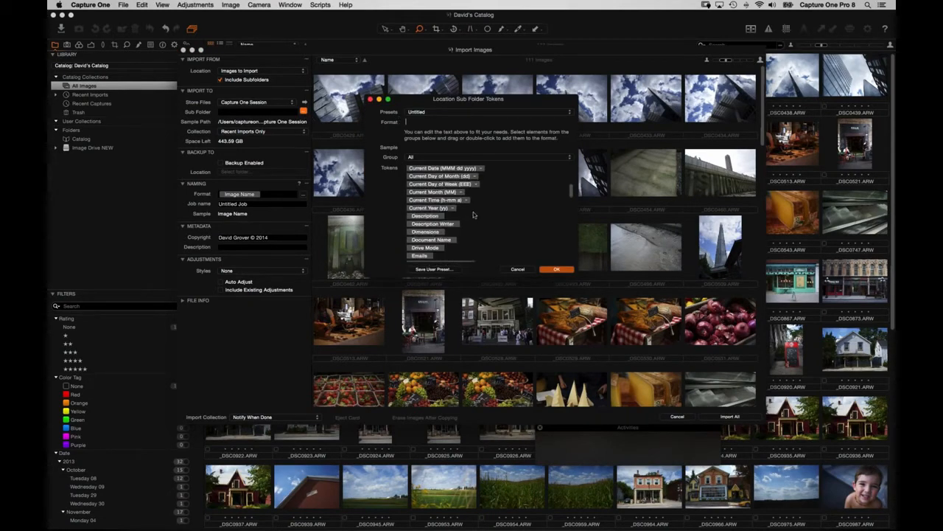
{"action": "scroll", "coordinate": [446, 214], "scroll_direction": "down", "scroll_amount": 8}
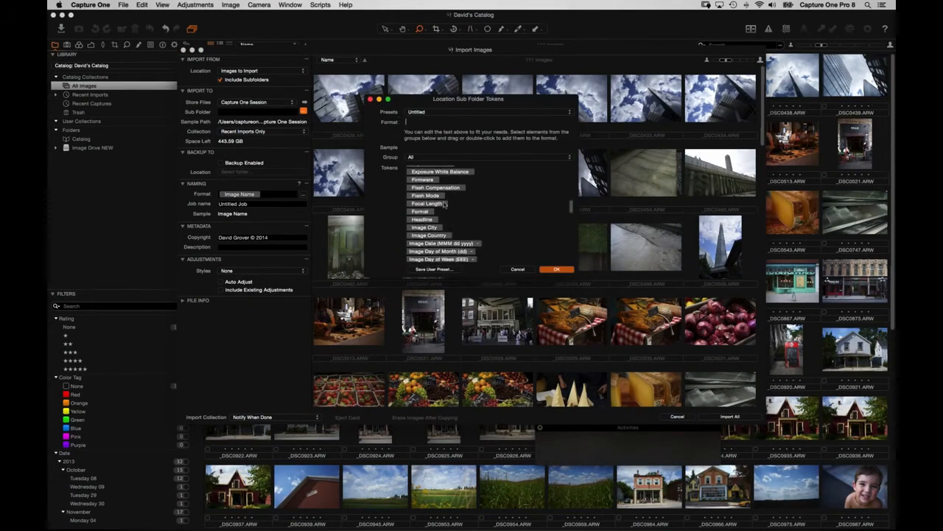
{"action": "left_click_drag", "start_coordinate": [429, 219], "coordinate": [430, 121]}
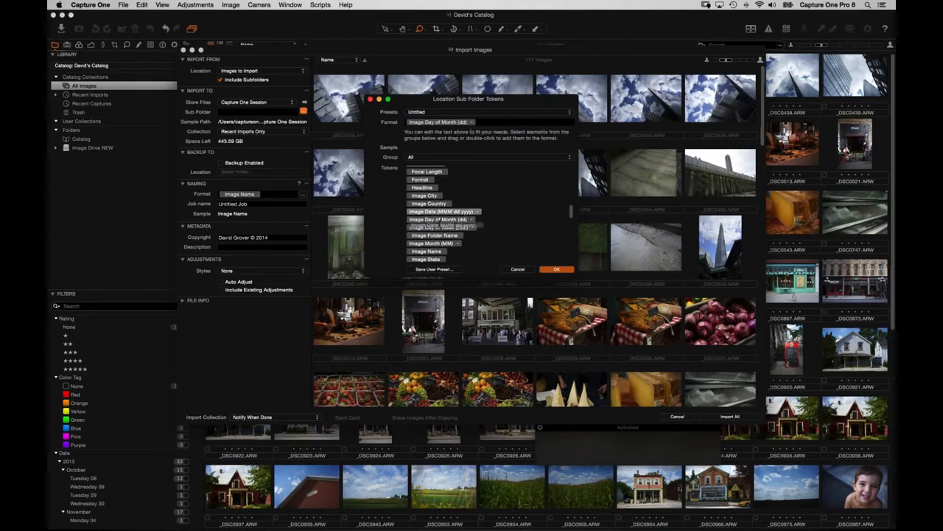
{"action": "left_click", "coordinate": [516, 269]}
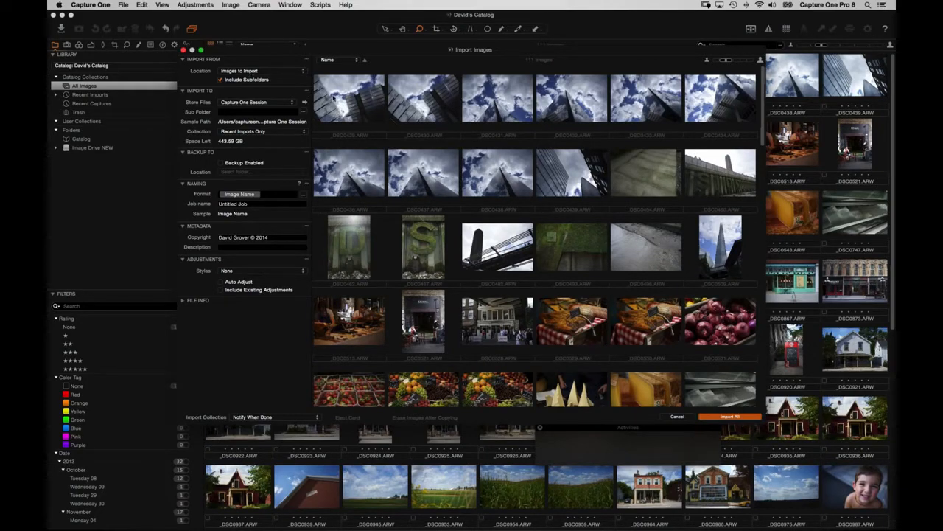
{"action": "left_click", "coordinate": [675, 416]}
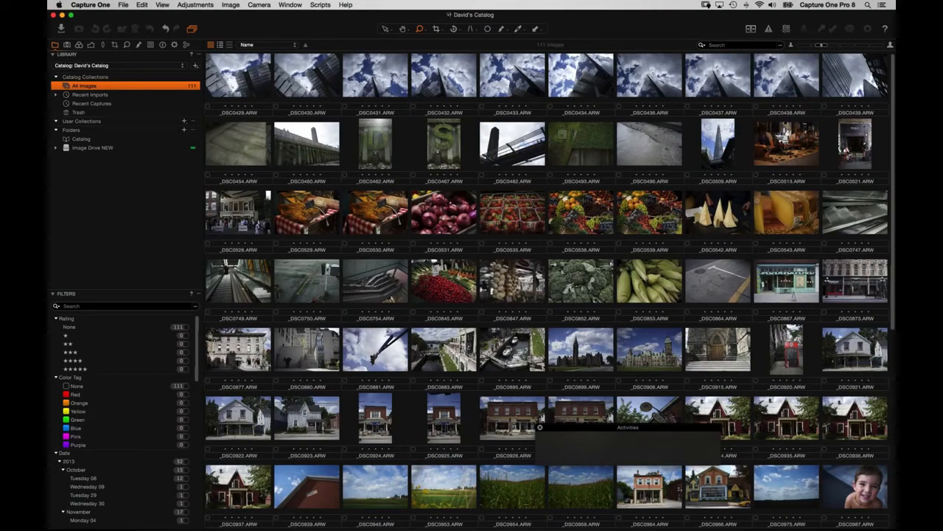
Browse through the thumbnails in All Images and close the Activities window.
{"action": "scroll", "coordinate": [399, 232], "scroll_direction": "down", "scroll_amount": 10}
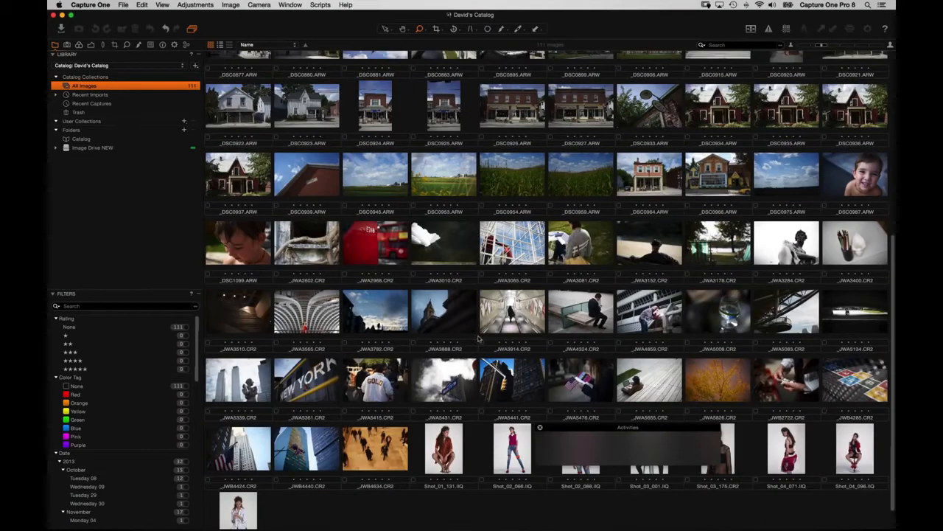
{"action": "scroll", "coordinate": [454, 235], "scroll_direction": "up", "scroll_amount": 10}
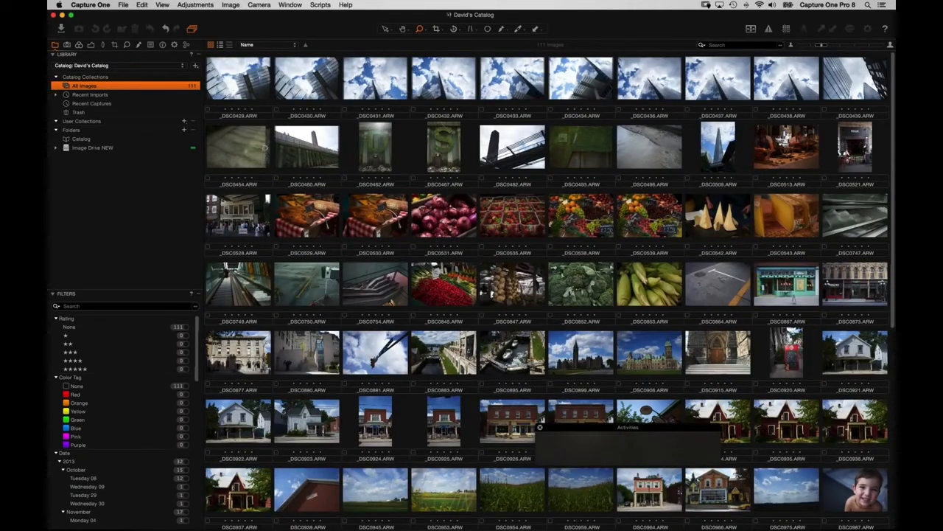
{"action": "scroll", "coordinate": [382, 299], "scroll_direction": "down", "scroll_amount": 7}
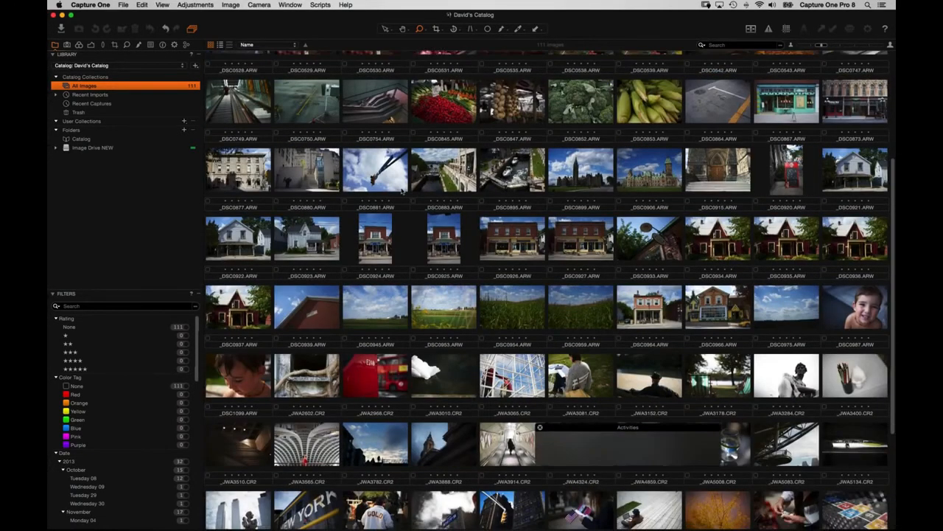
{"action": "left_click", "coordinate": [540, 426]}
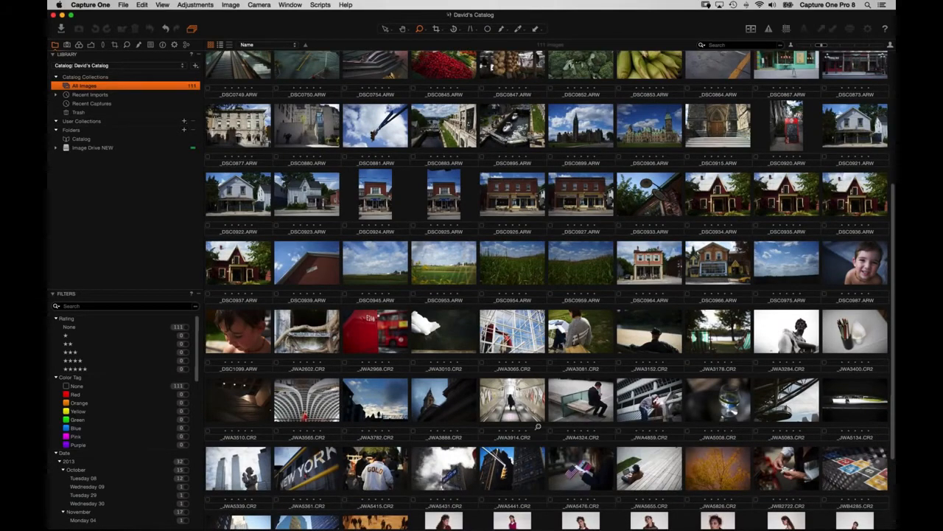
Examine the Preview Image Size options in the Image preferences and close the preferences.
{"action": "left_click", "coordinate": [91, 5]}
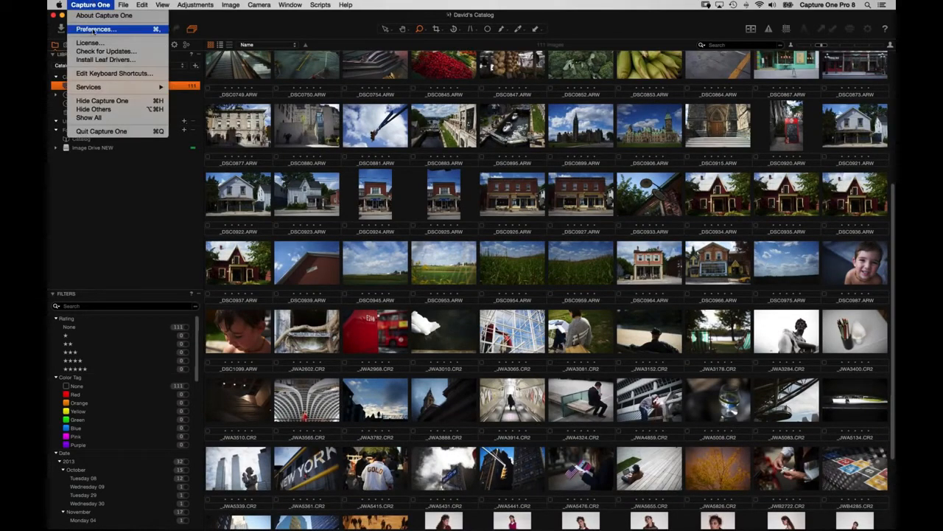
{"action": "left_click", "coordinate": [94, 29]}
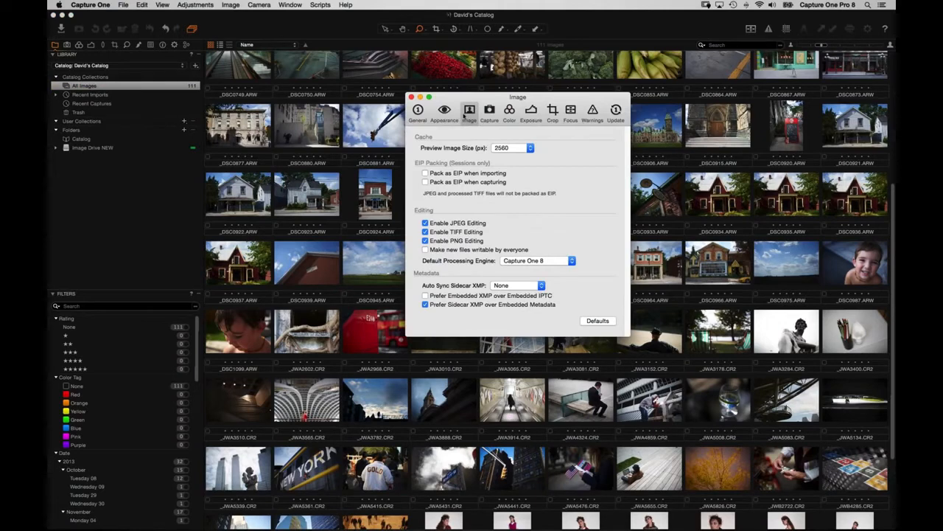
{"action": "left_click", "coordinate": [525, 149]}
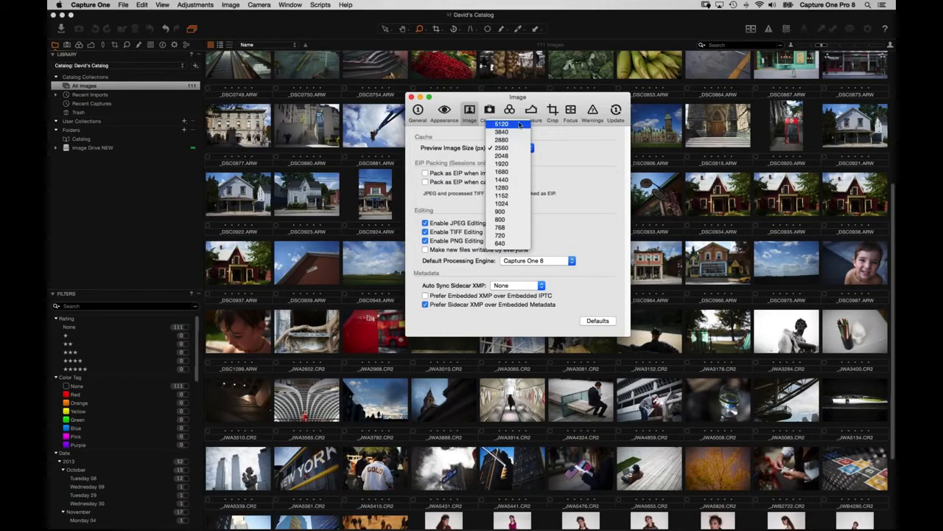
{"action": "left_click", "coordinate": [522, 124]}
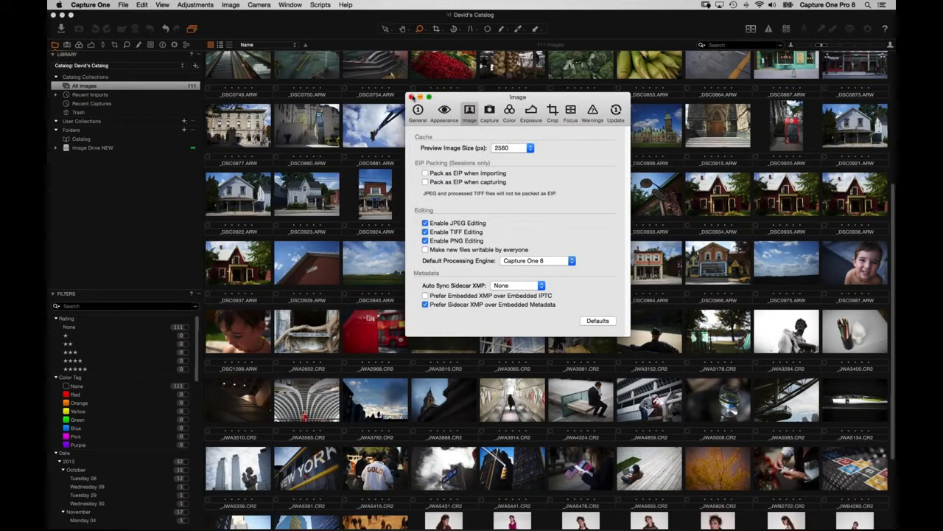
{"action": "left_click", "coordinate": [411, 98]}
Open the church image _DSC0939.ARW in the viewer and step forward and backward through the neighbouring images.
{"action": "double_click", "coordinate": [305, 272]}
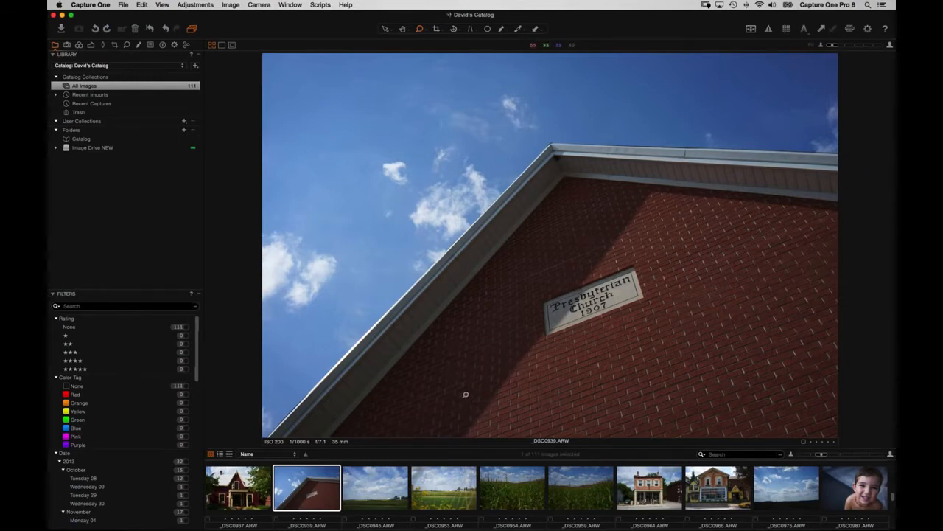
{"action": "key", "text": "super+Right"}
{"action": "key", "text": "super+Right"}
{"action": "key", "text": "super+Right"}
{"action": "key", "text": "super+Right"}
{"action": "key", "text": "super+Right"}
{"action": "key", "text": "super+Right"}
{"action": "key", "text": "super+Right"}
{"action": "key", "text": "super+Right"}
{"action": "key", "text": "super+Right"}
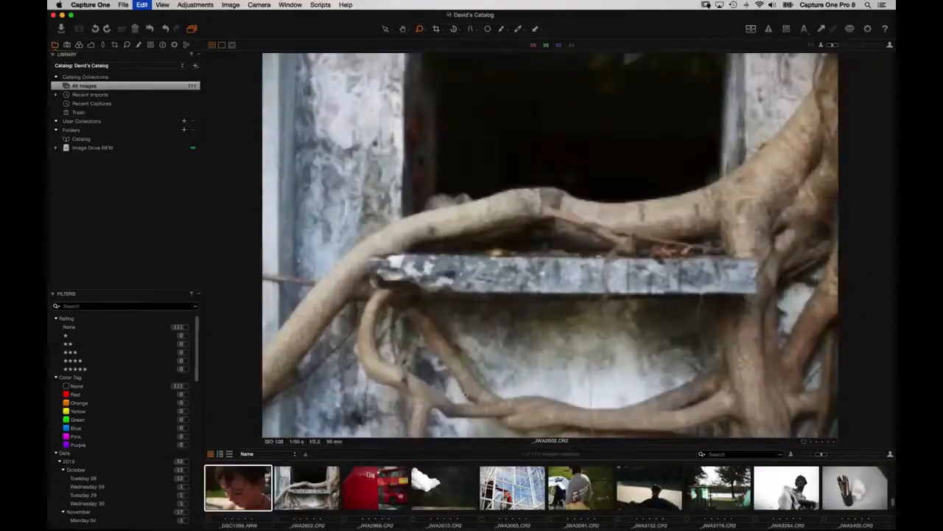
{"action": "key", "text": "super+Left"}
{"action": "key", "text": "super+Left"}
{"action": "key", "text": "super+Left"}
{"action": "key", "text": "super+Left"}
{"action": "key", "text": "super+Left"}
{"action": "key", "text": "super+Left"}
{"action": "key", "text": "super+Left"}
{"action": "key", "text": "super+Left"}
{"action": "key", "text": "super+Left"}
{"action": "key", "text": "super+Left"}
{"action": "key", "text": "super+Left"}
{"action": "key", "text": "super+Left"}
{"action": "key", "text": "super+Left"}
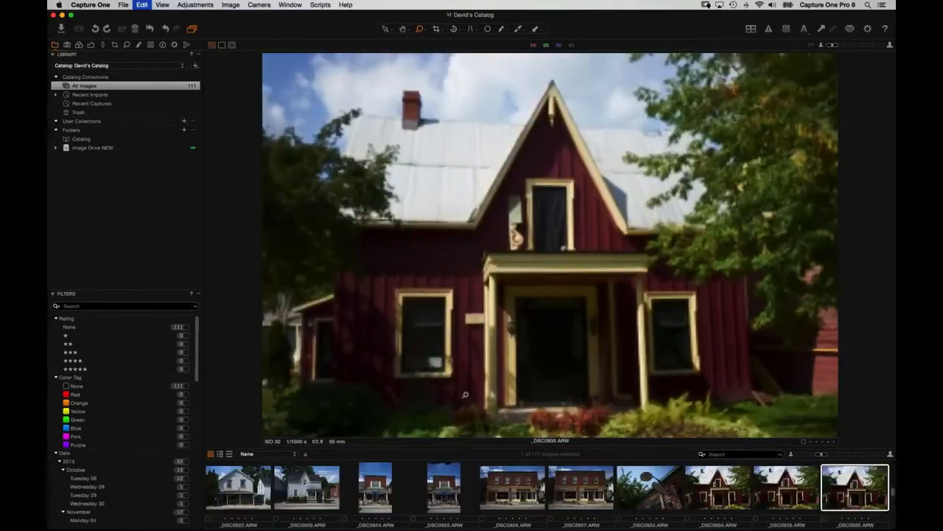
{"action": "key", "text": "super+Right"}
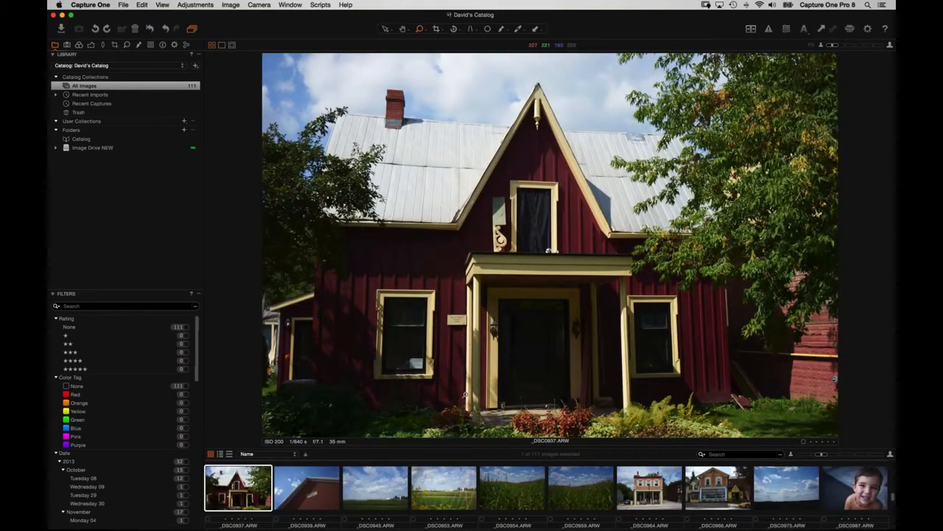
{"action": "key", "text": "super+Right"}
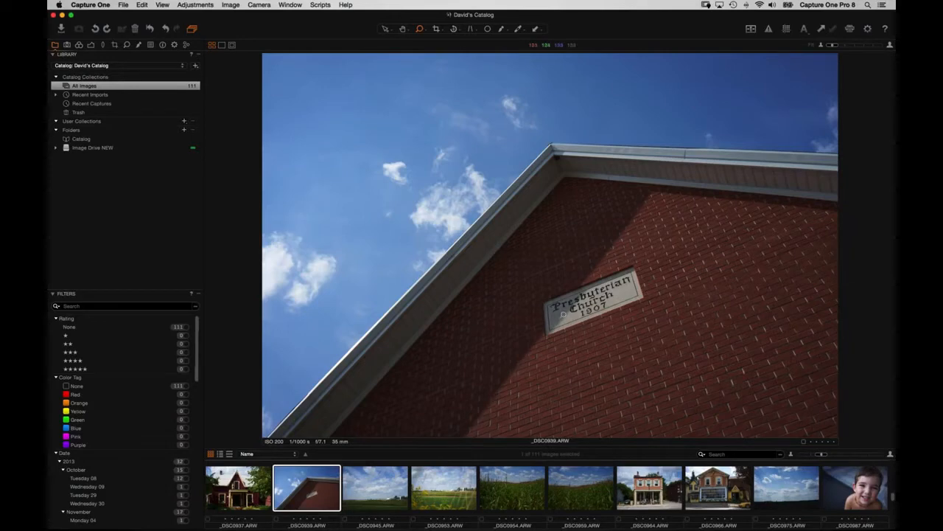
Zoom in on the Presbyterian Church sign with the Pan tool, pan across it, and fit the image to the viewer again.
{"action": "left_click", "coordinate": [404, 29]}
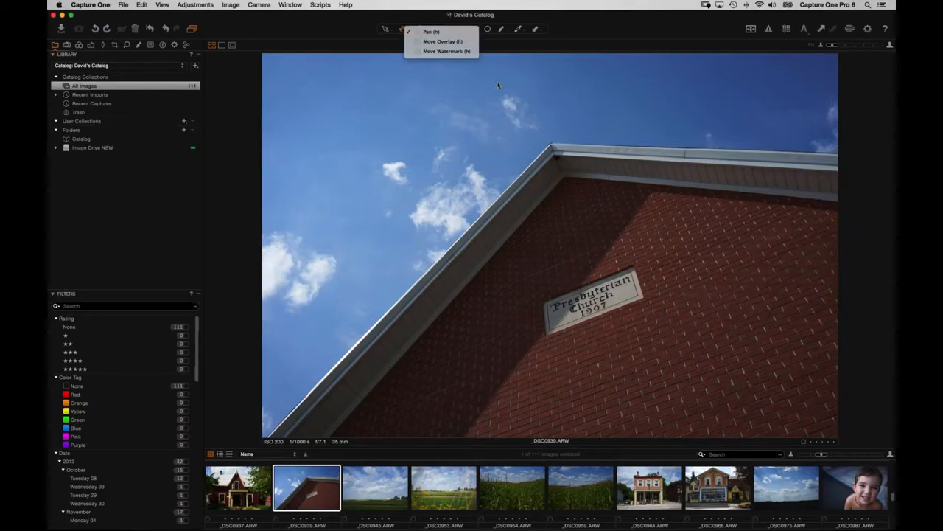
{"action": "left_click", "coordinate": [592, 338]}
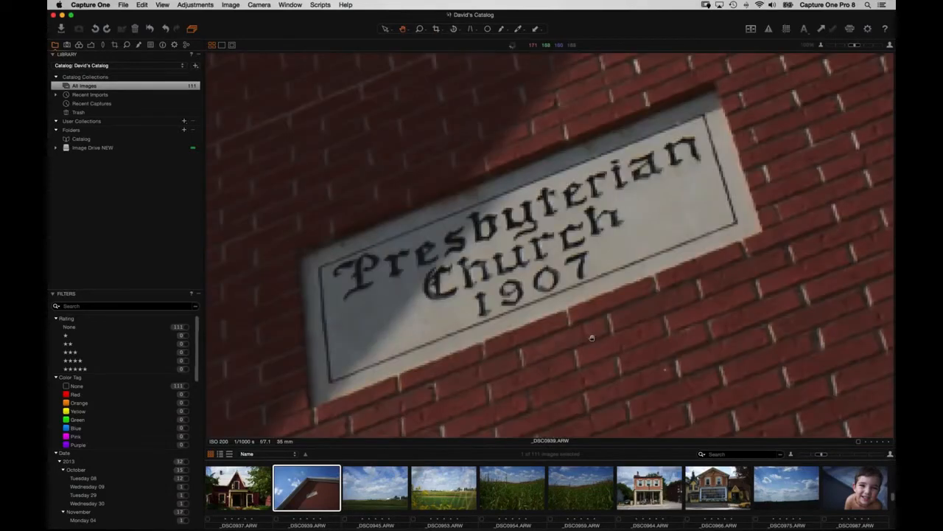
{"action": "left_click_drag", "start_coordinate": [506, 377], "coordinate": [590, 334]}
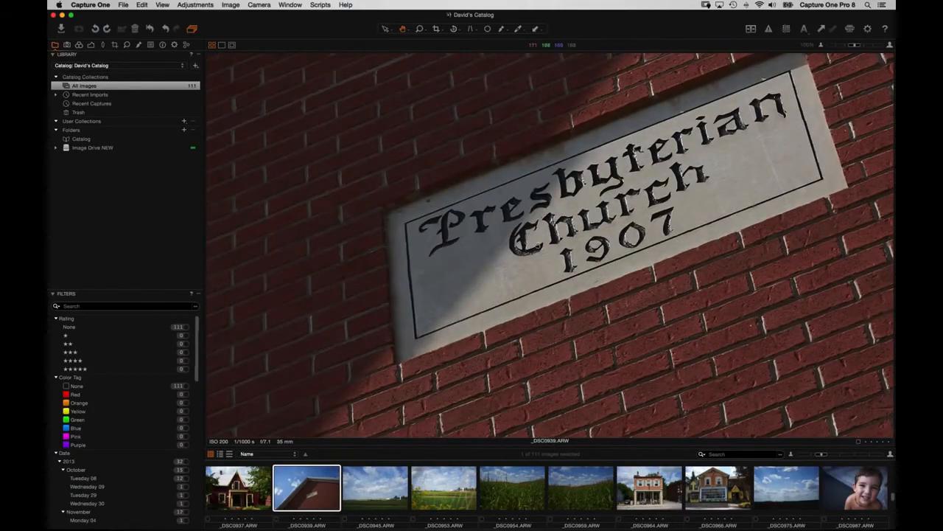
{"action": "left_click", "coordinate": [529, 241]}
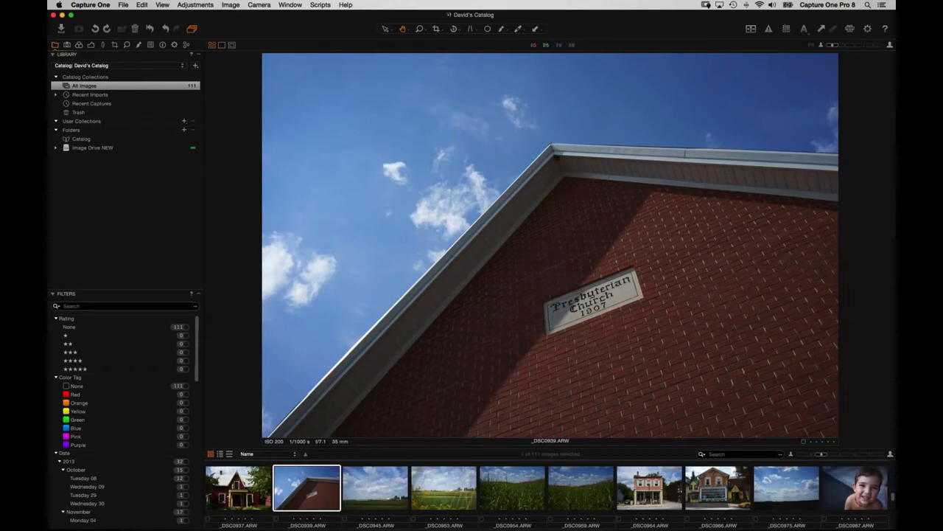
Toggle between full thumbnail browsing and the viewer to inspect _JWB4634.CR2 and _JWA3081.CR2.
{"action": "key", "text": "alt+super+v"}
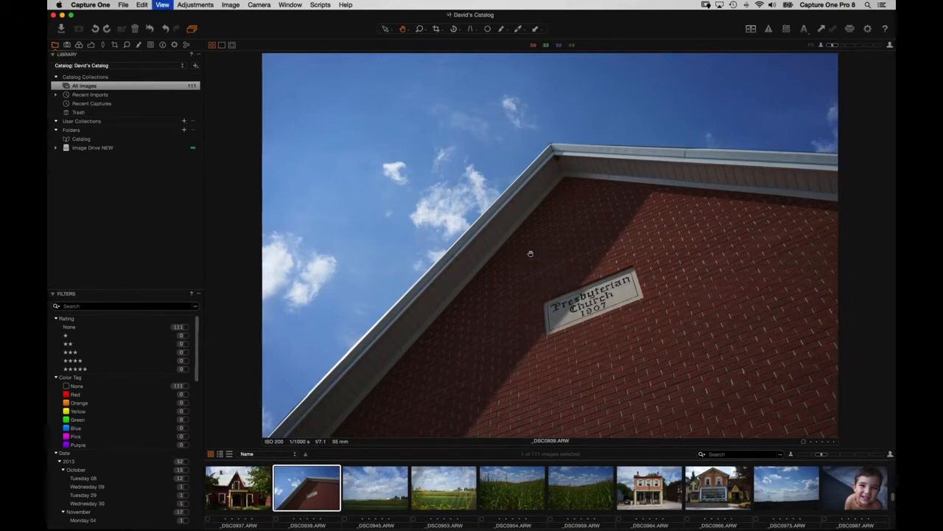
{"action": "double_click", "coordinate": [404, 424]}
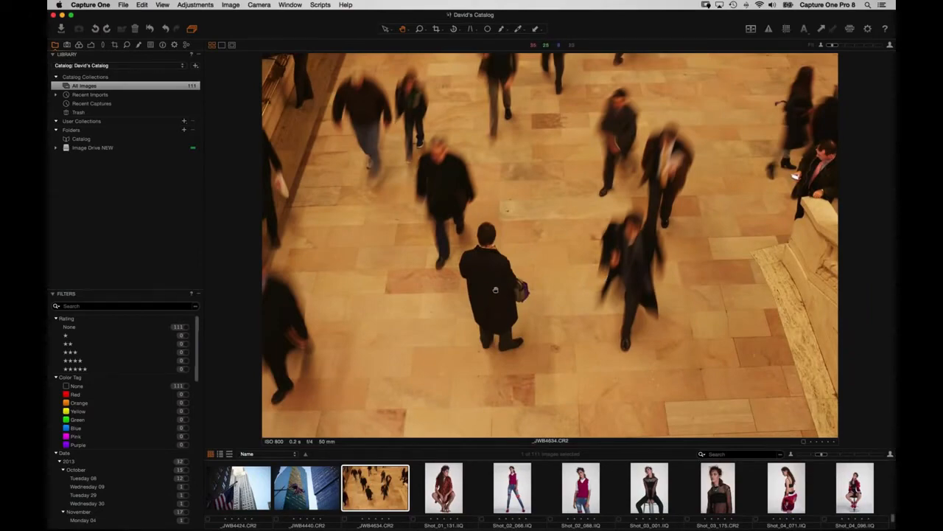
{"action": "key", "text": "super+alt+v"}
{"action": "scroll", "coordinate": [501, 261], "scroll_direction": "up", "scroll_amount": 4}
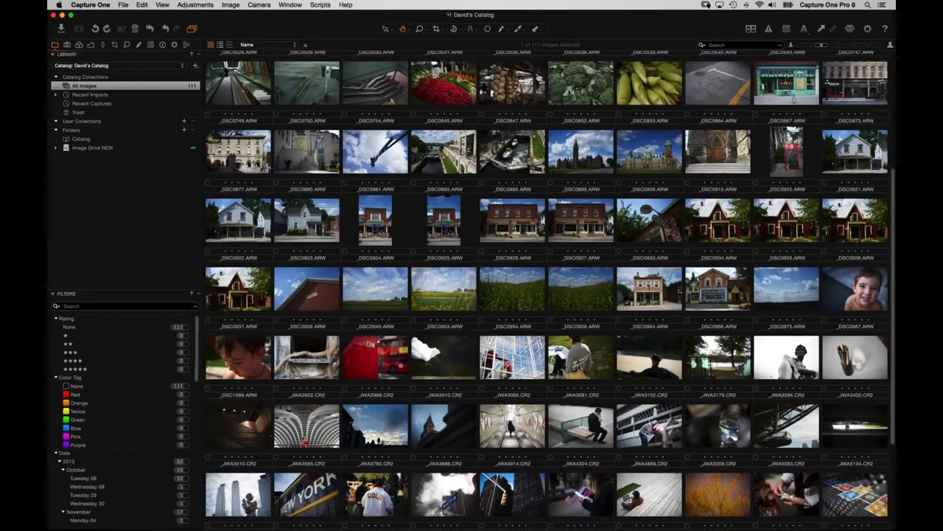
{"action": "double_click", "coordinate": [578, 366]}
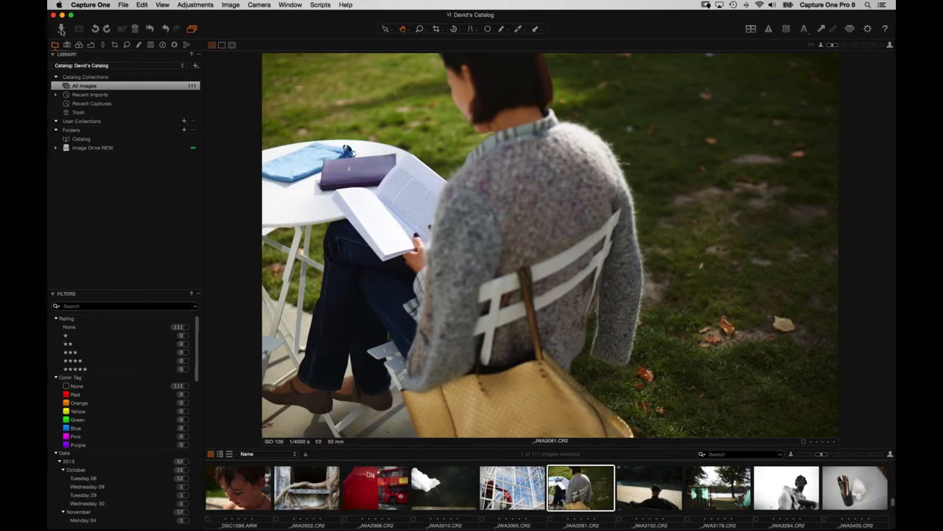
Open the Import Images dialog, review the Collection options for imported images, and cancel the import.
{"action": "left_click", "coordinate": [62, 30]}
{"action": "left_click", "coordinate": [244, 135]}
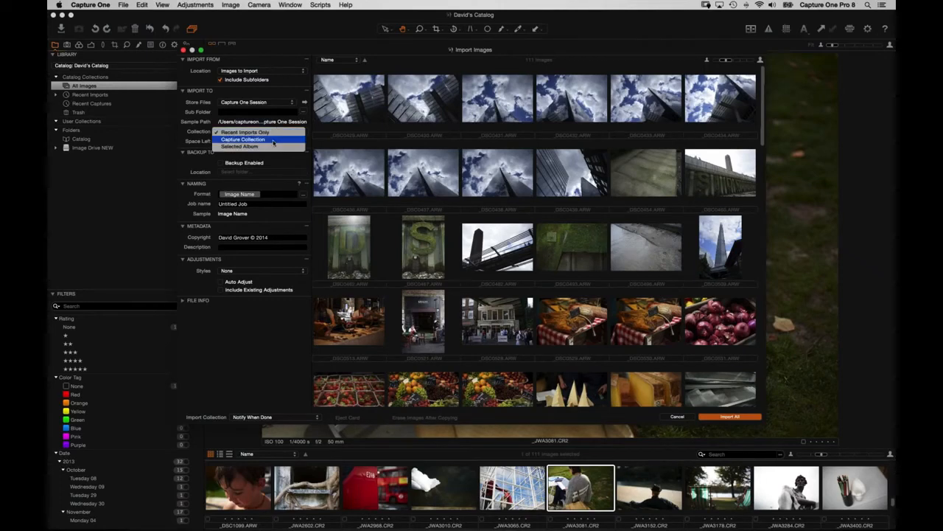
{"action": "left_click", "coordinate": [220, 56]}
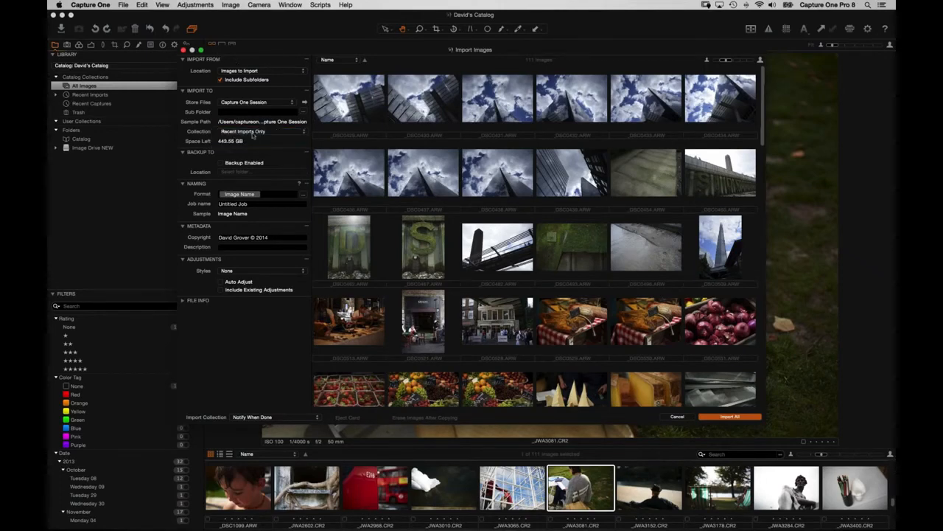
{"action": "left_click", "coordinate": [678, 416]}
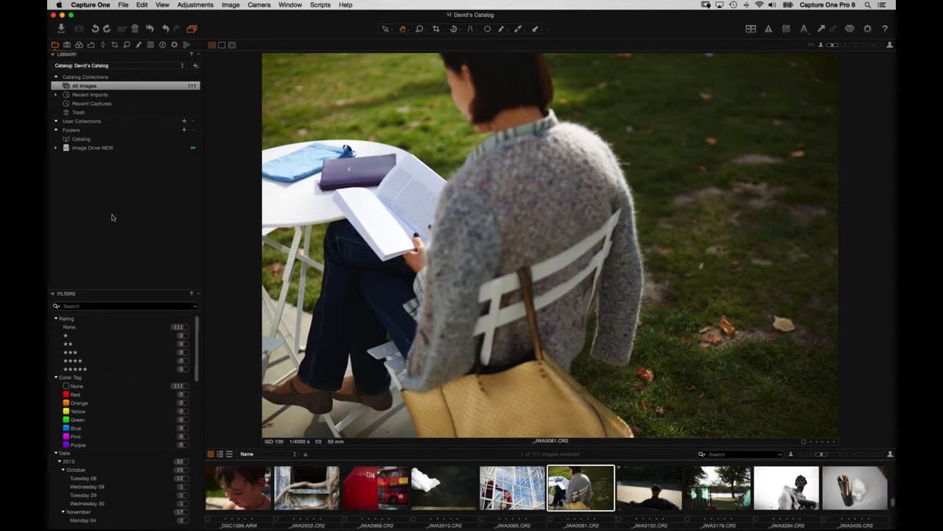
Look through the tool sets from Capture onwards to Styles and Presets and the Adjustments Clipboard.
{"action": "left_click", "coordinate": [67, 45]}
{"action": "left_click", "coordinate": [90, 45]}
{"action": "left_click", "coordinate": [103, 45]}
{"action": "left_click", "coordinate": [126, 45]}
{"action": "left_click", "coordinate": [138, 45]}
{"action": "left_click", "coordinate": [150, 45]}
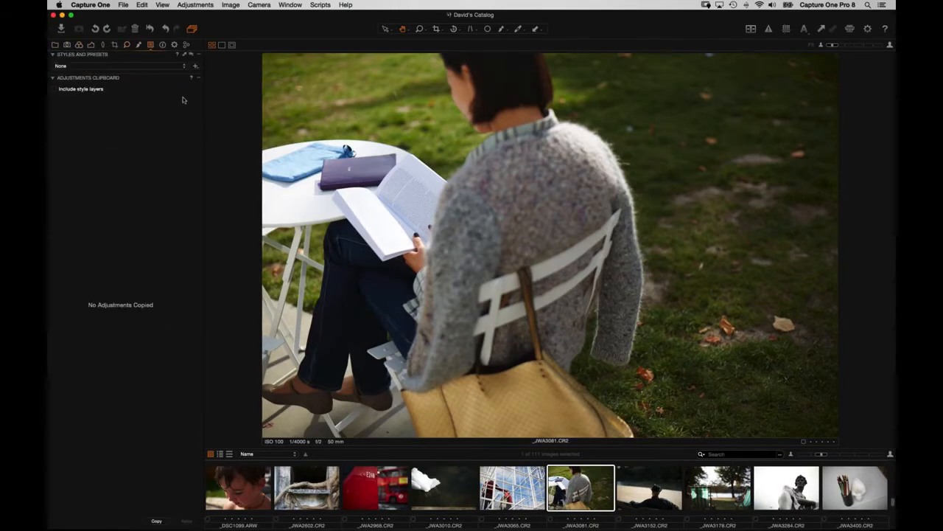
Return to the Library tool and expand Recent Imports under Catalog Collections.
{"action": "left_click", "coordinate": [56, 45]}
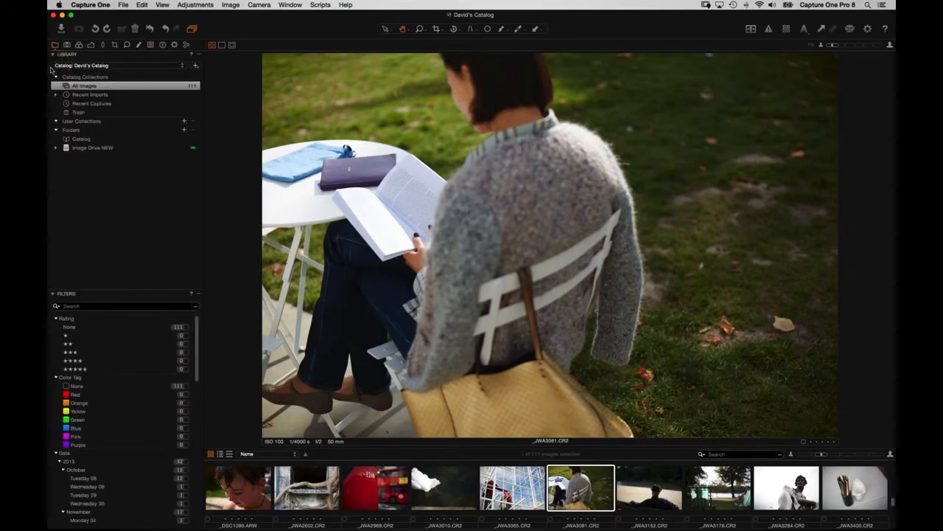
{"action": "left_click", "coordinate": [55, 46]}
{"action": "left_click", "coordinate": [56, 94]}
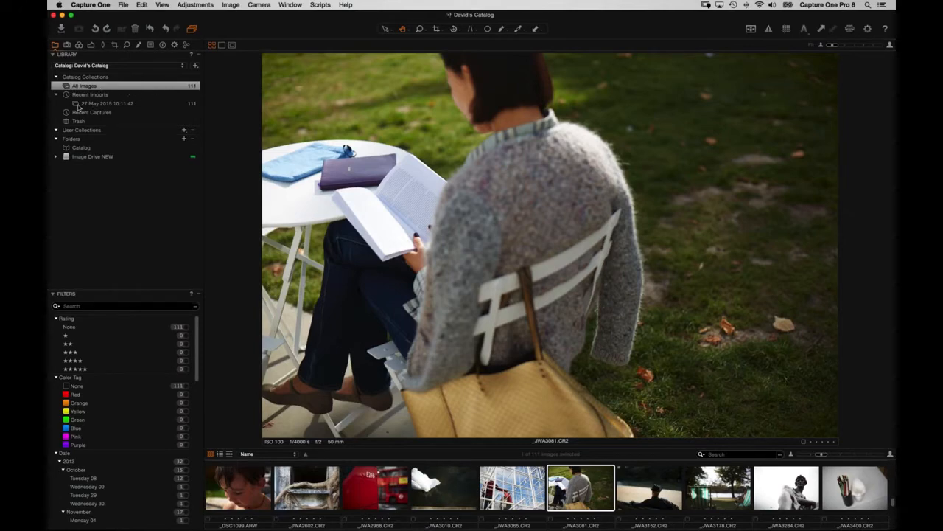
Review the 27 May 2015 import and All Images, and browse each subfolder of Images to Import on Image Drive NEW.
{"action": "left_click", "coordinate": [117, 104]}
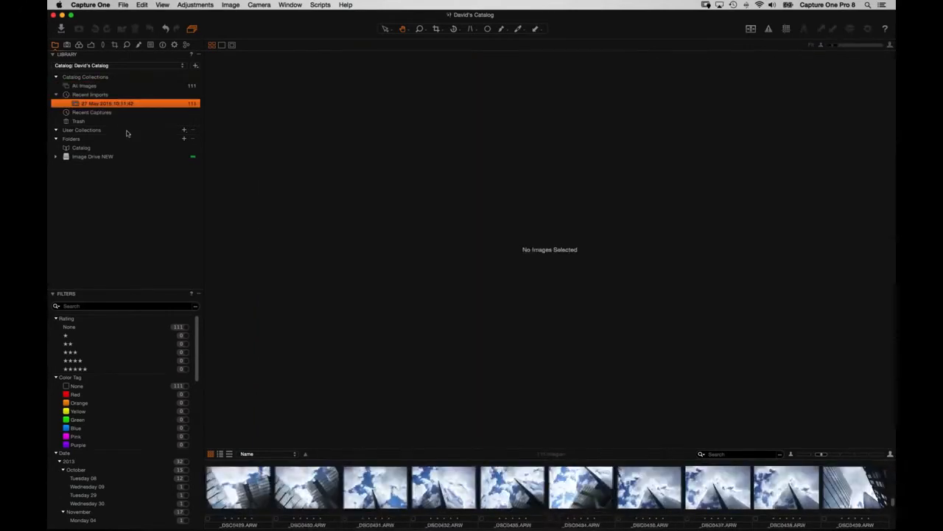
{"action": "left_click", "coordinate": [86, 86]}
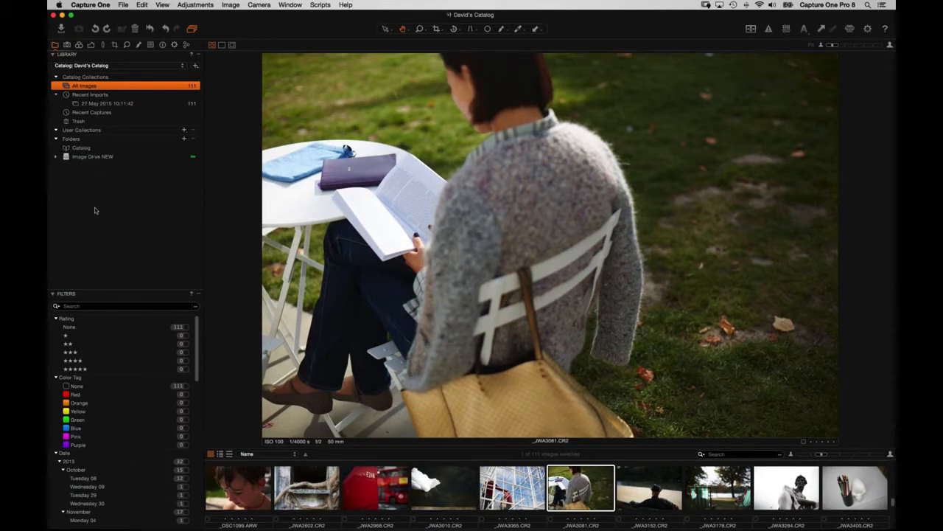
{"action": "left_click", "coordinate": [55, 158]}
{"action": "left_click", "coordinate": [65, 165]}
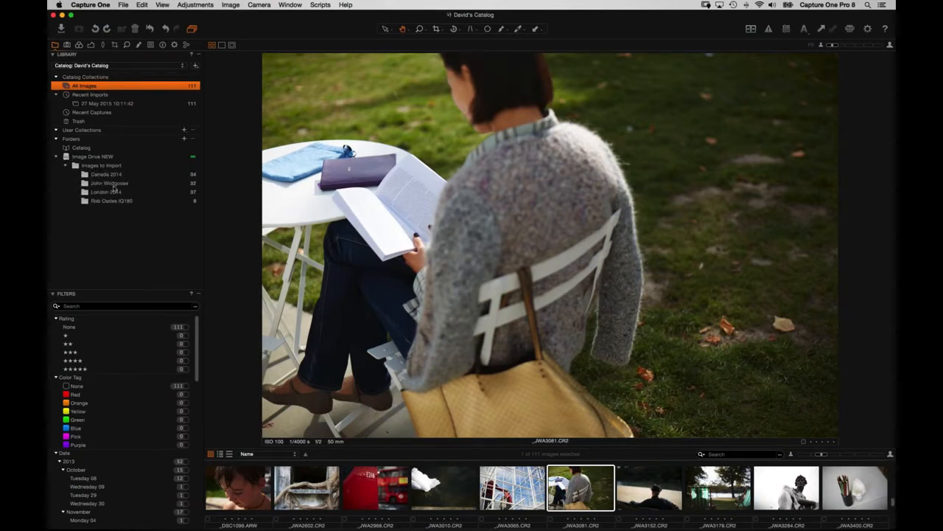
{"action": "left_click", "coordinate": [112, 201]}
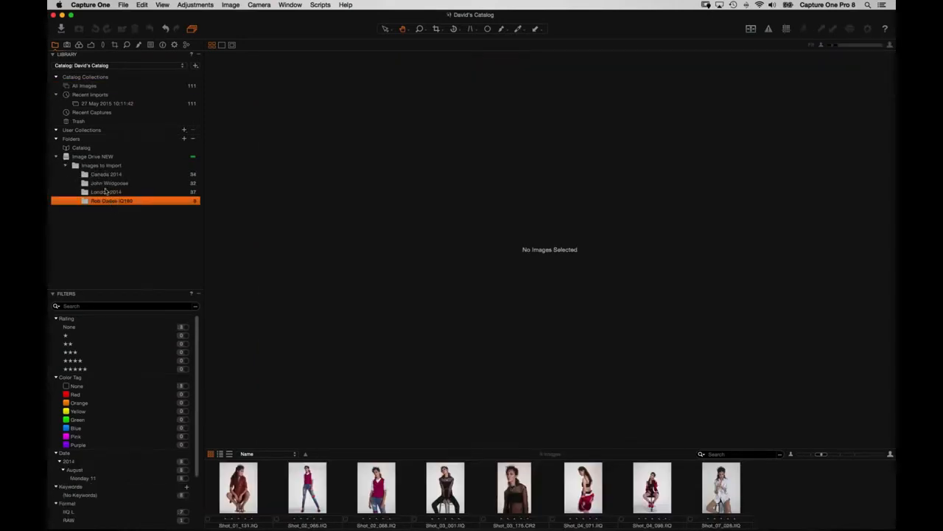
{"action": "left_click", "coordinate": [108, 191]}
{"action": "left_click", "coordinate": [110, 184]}
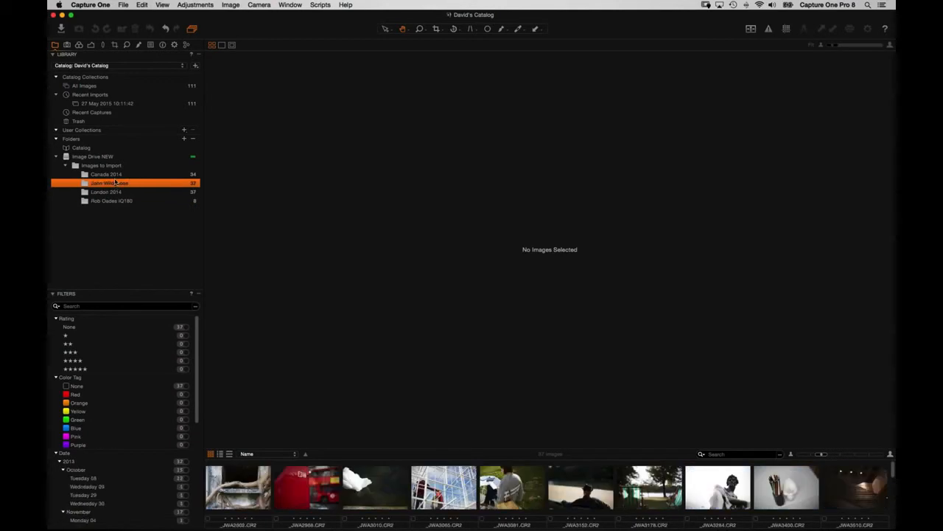
{"action": "left_click", "coordinate": [110, 174]}
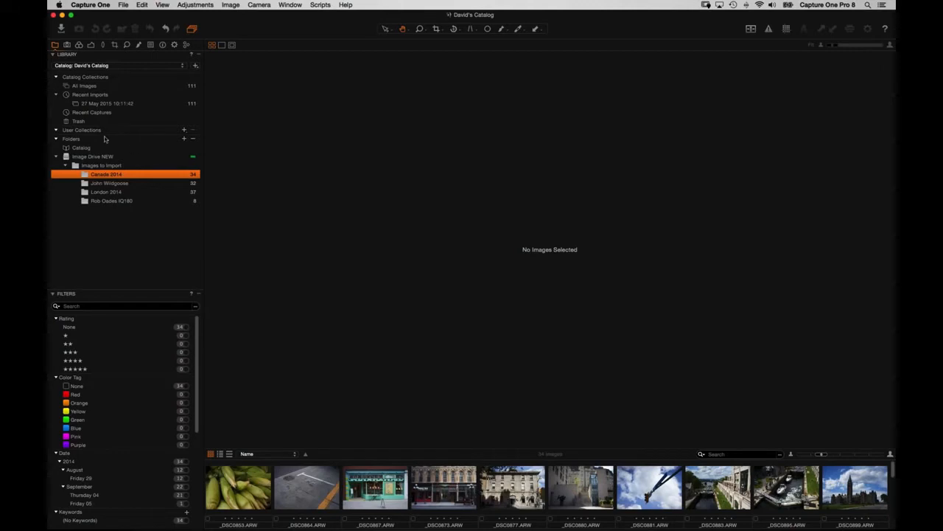
View a sample image from each of the four Images to Import subfolders, and return to the Canada 2014 folder.
{"action": "left_click", "coordinate": [243, 483]}
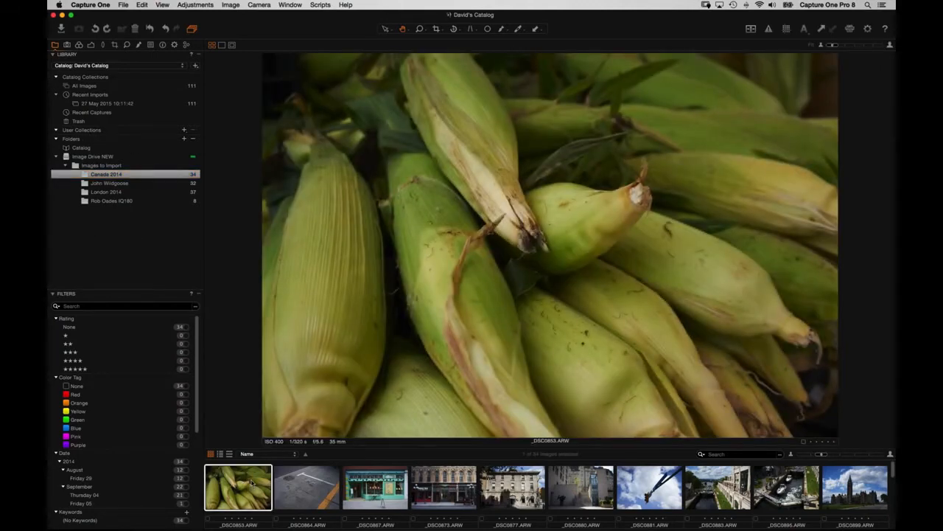
{"action": "left_click", "coordinate": [112, 183]}
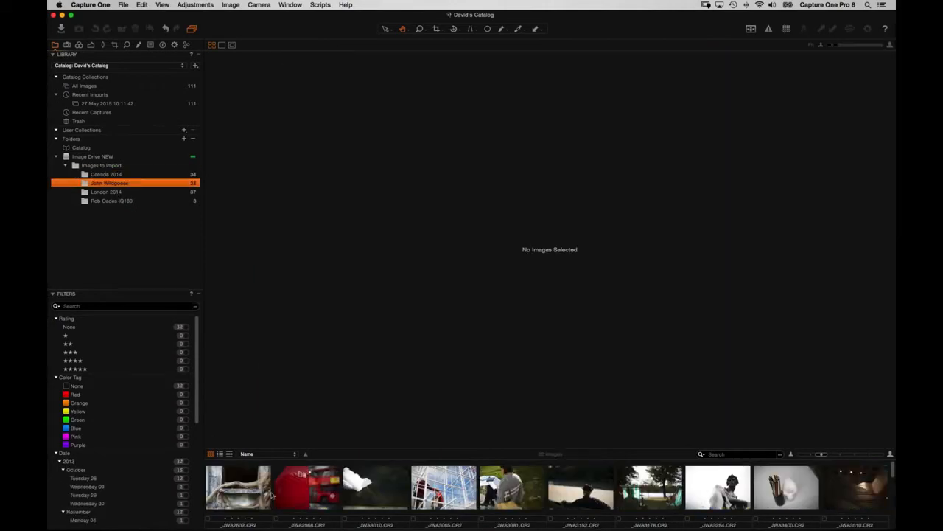
{"action": "left_click", "coordinate": [255, 498]}
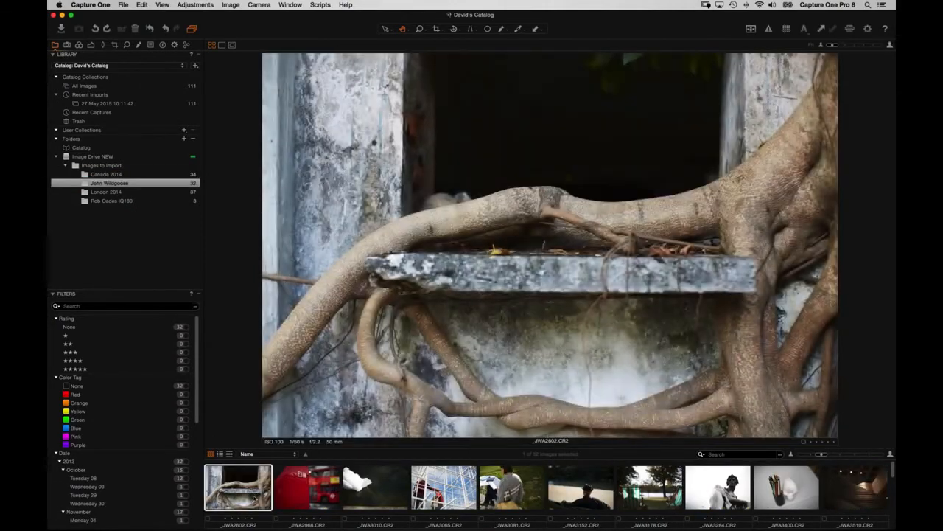
{"action": "left_click", "coordinate": [124, 192]}
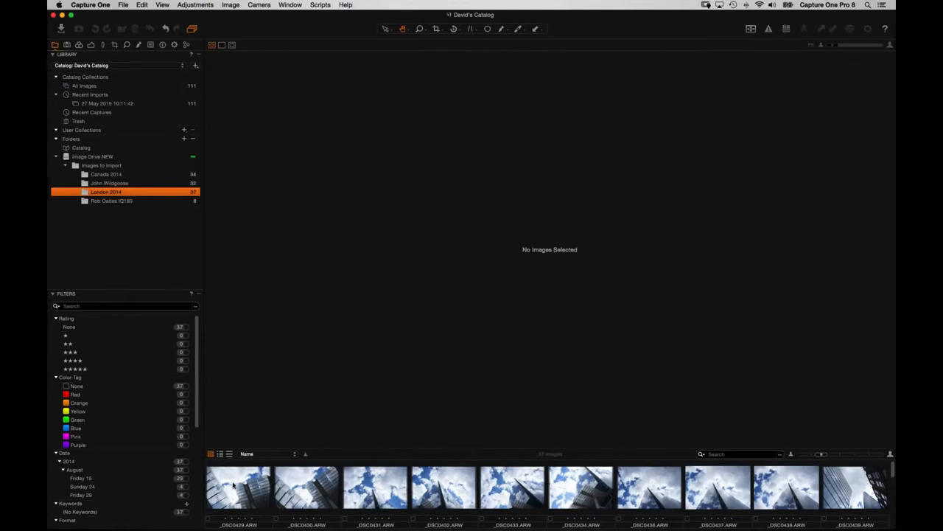
{"action": "left_click", "coordinate": [230, 483]}
{"action": "left_click", "coordinate": [142, 202]}
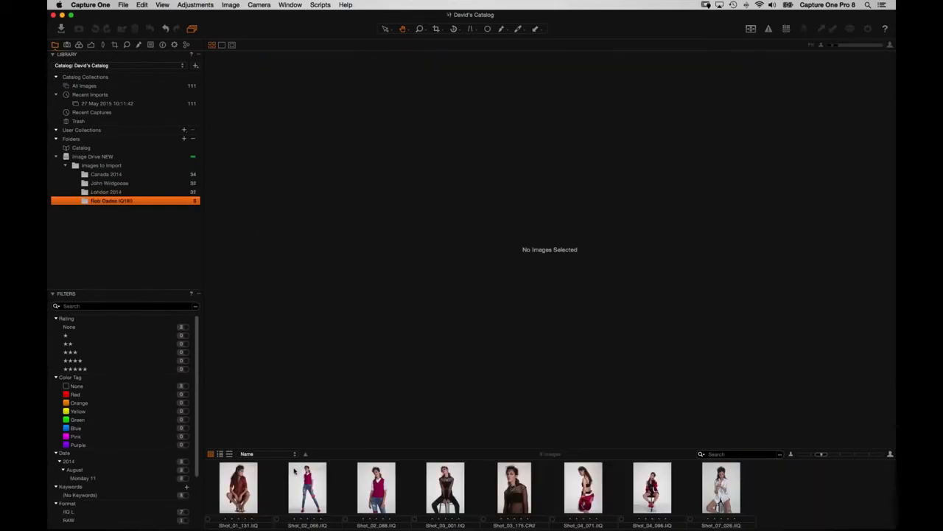
{"action": "left_click", "coordinate": [297, 473]}
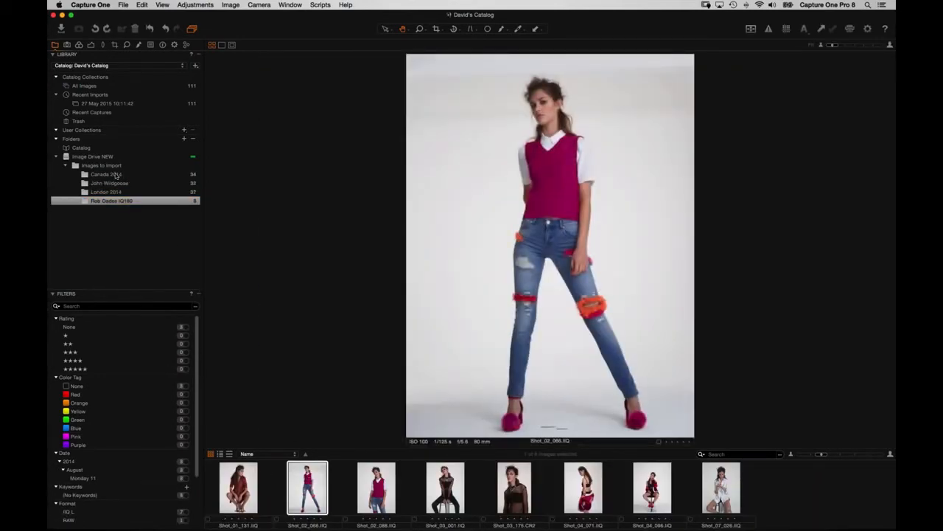
{"action": "left_click", "coordinate": [115, 175]}
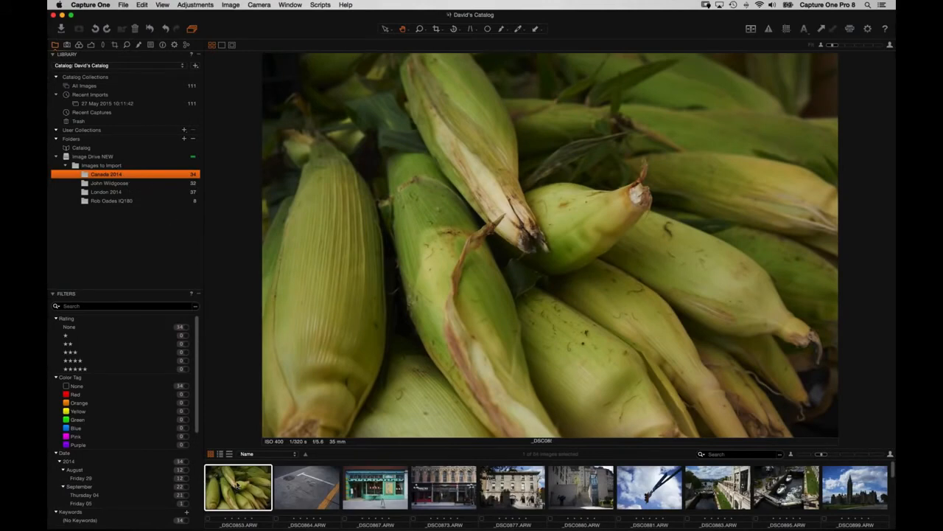
Show the Canada 2014 images in the full browser and enlarge the thumbnails to five per row.
{"action": "double_click", "coordinate": [237, 485]}
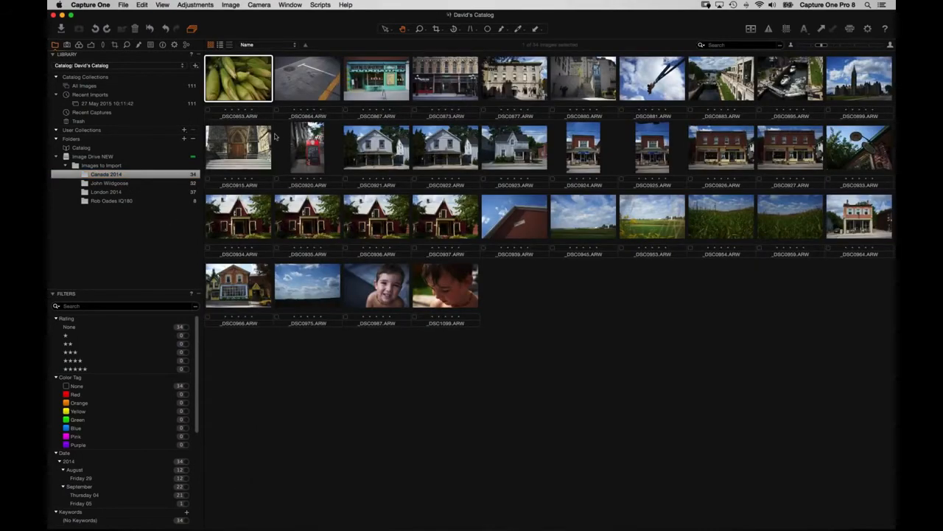
{"action": "left_click", "coordinate": [858, 45]}
{"action": "left_click_drag", "start_coordinate": [264, 106], "coordinate": [128, 175]}
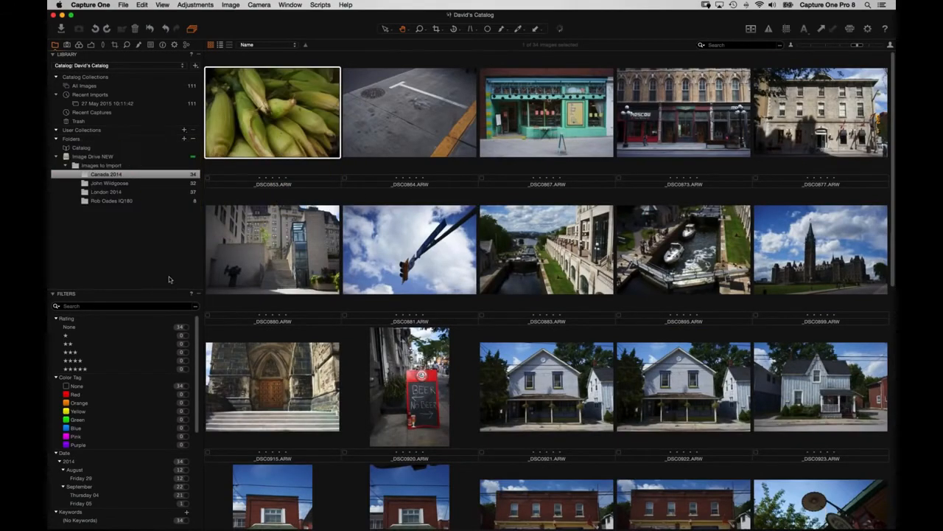
Move the first three _JWA CR2 images from their folder into the Canada 2014 folder.
{"action": "left_click", "coordinate": [123, 183]}
{"action": "left_click_drag", "start_coordinate": [246, 131], "coordinate": [103, 175]}
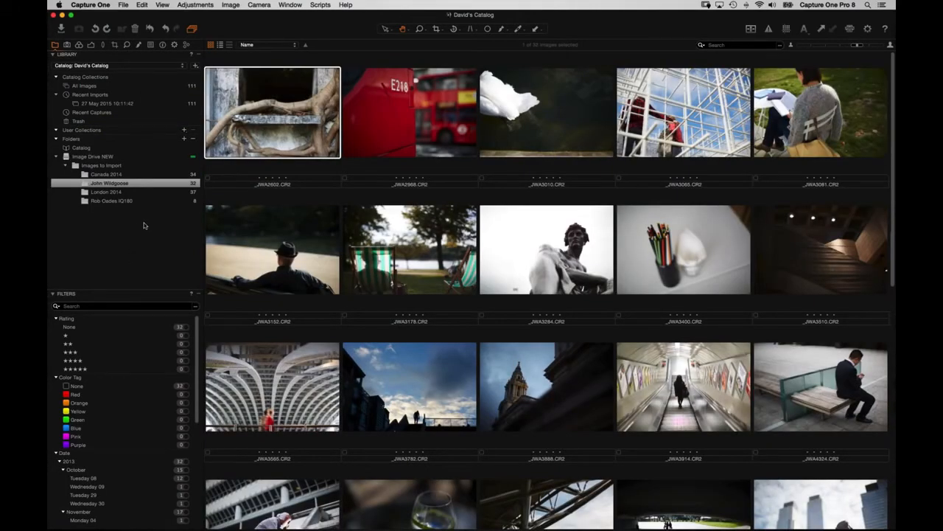
{"action": "left_click", "coordinate": [521, 146], "text": "shift"}
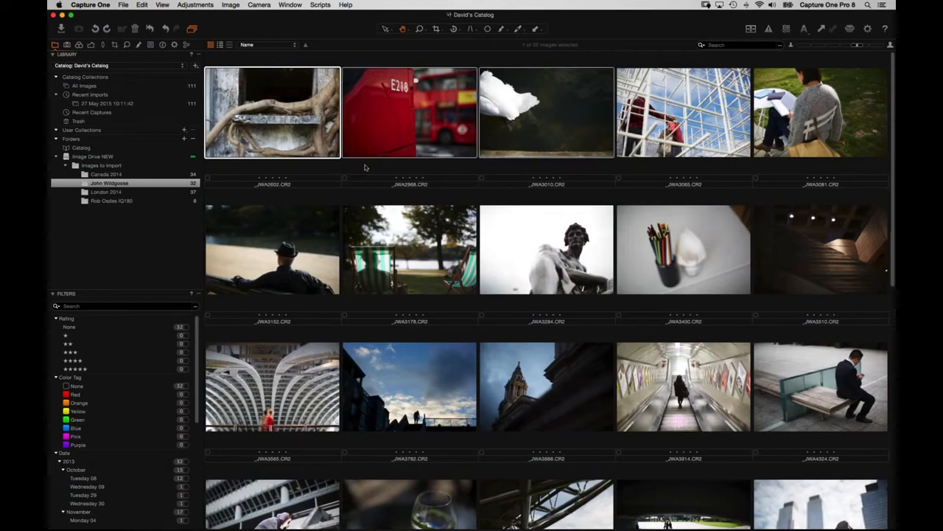
{"action": "left_click_drag", "start_coordinate": [284, 114], "coordinate": [155, 176]}
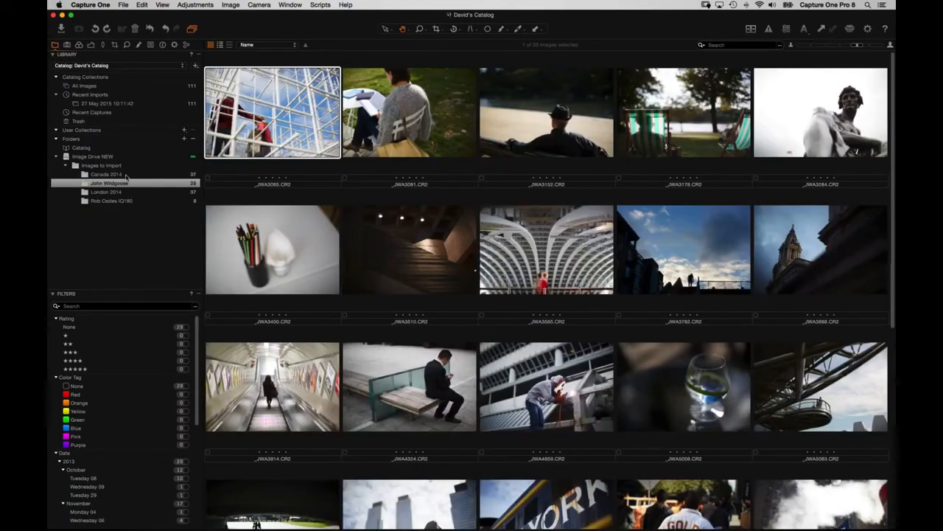
Select the three _JWA CR2 images at the end of Canada 2014 and move them back to their original folder.
{"action": "left_click", "coordinate": [126, 176]}
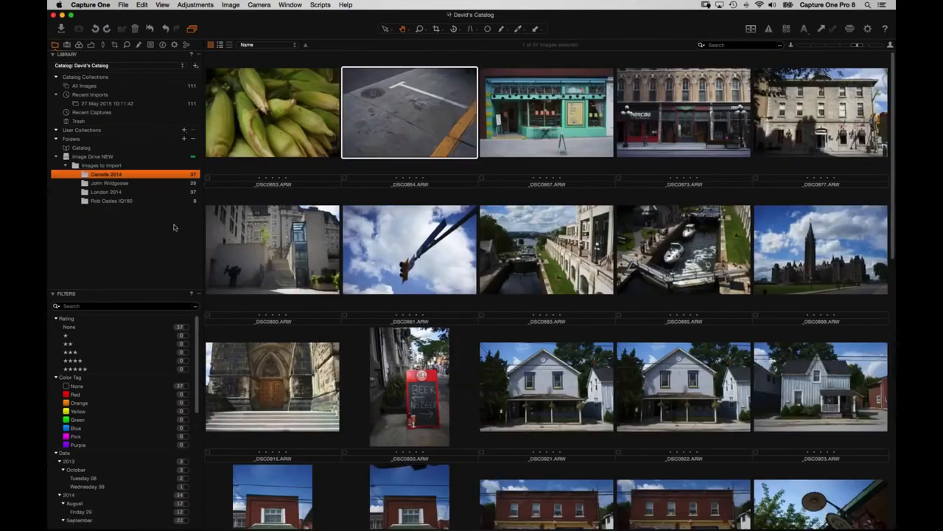
{"action": "scroll", "coordinate": [356, 307], "scroll_direction": "down", "scroll_amount": 5}
{"action": "scroll", "coordinate": [356, 307], "scroll_direction": "down", "scroll_amount": 5}
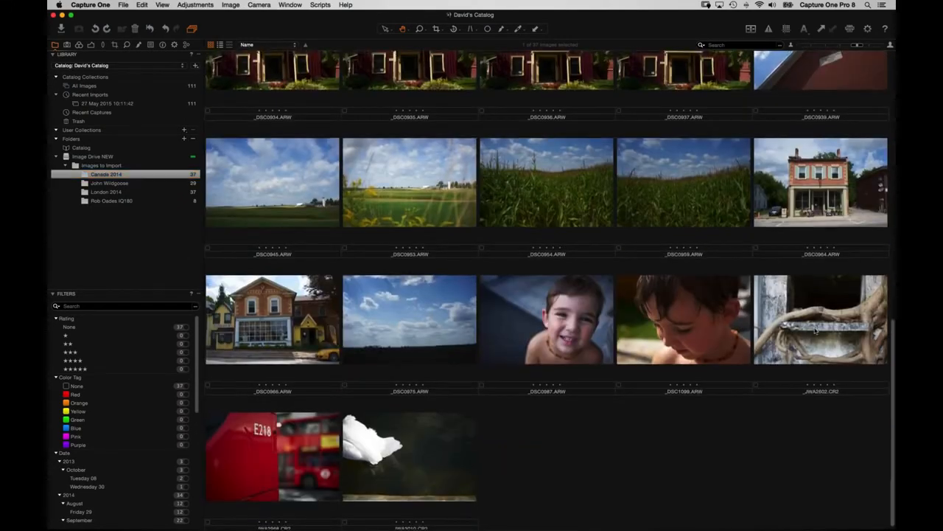
{"action": "left_click", "coordinate": [816, 331]}
{"action": "left_click", "coordinate": [398, 442], "text": "shift"}
{"action": "left_click_drag", "start_coordinate": [233, 432], "coordinate": [108, 182]}
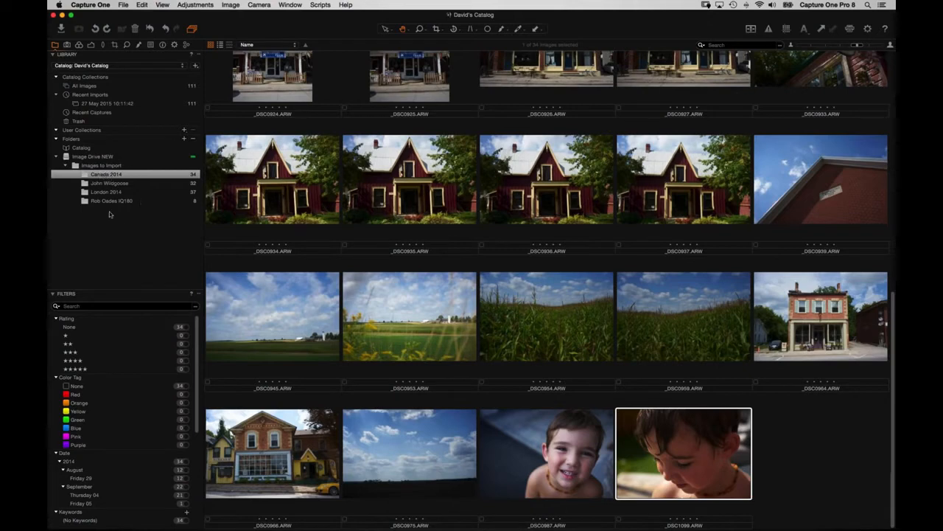
Create a folder named Selects inside Images to Import and add it to the catalog's Folders.
{"action": "left_click", "coordinate": [108, 166]}
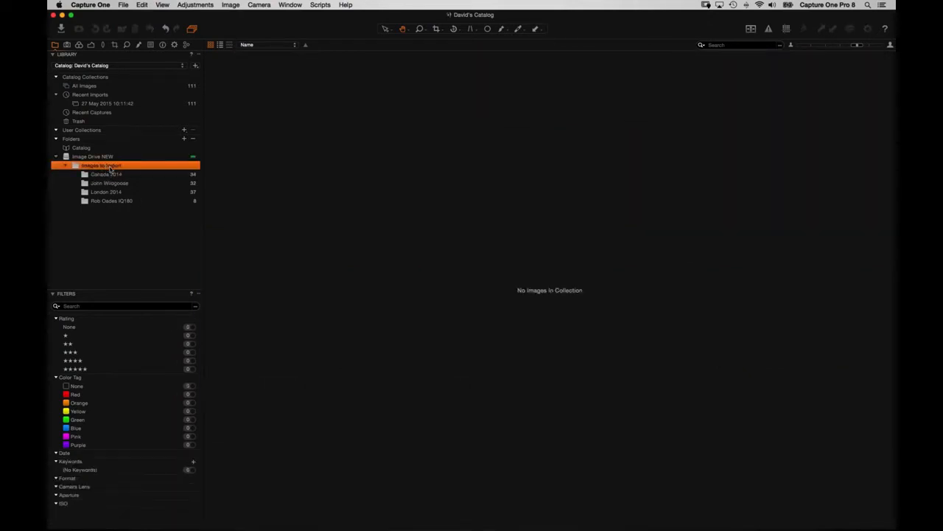
{"action": "left_click", "coordinate": [185, 139]}
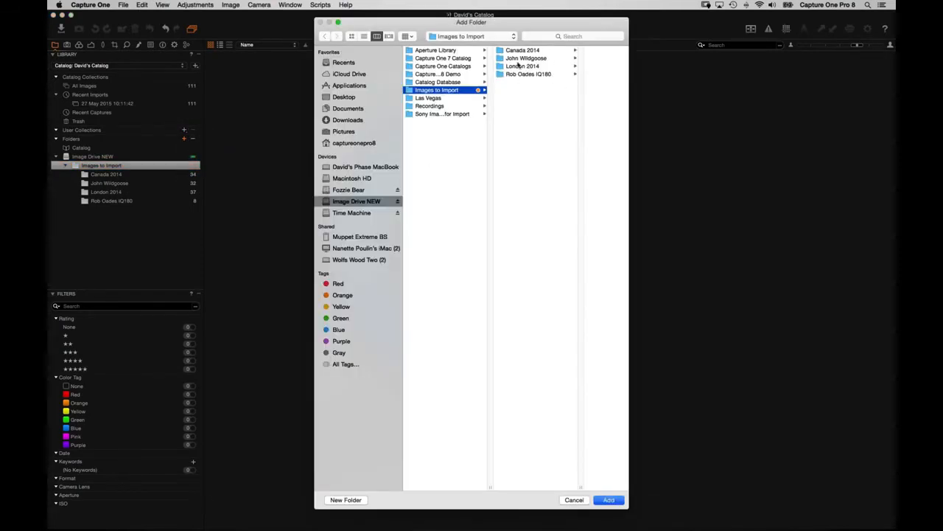
{"action": "left_click", "coordinate": [348, 500]}
{"action": "type", "text": "Selects"}
{"action": "key", "text": "Return"}
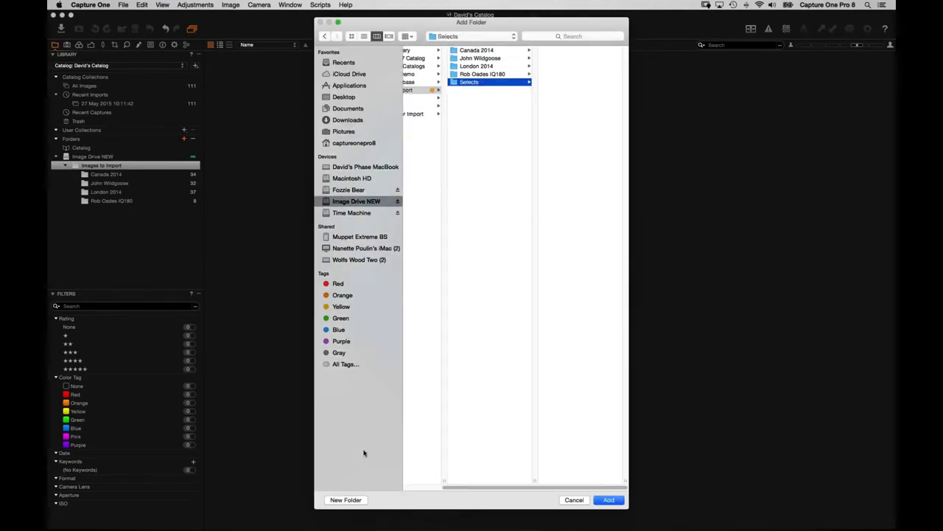
{"action": "left_click", "coordinate": [608, 499]}
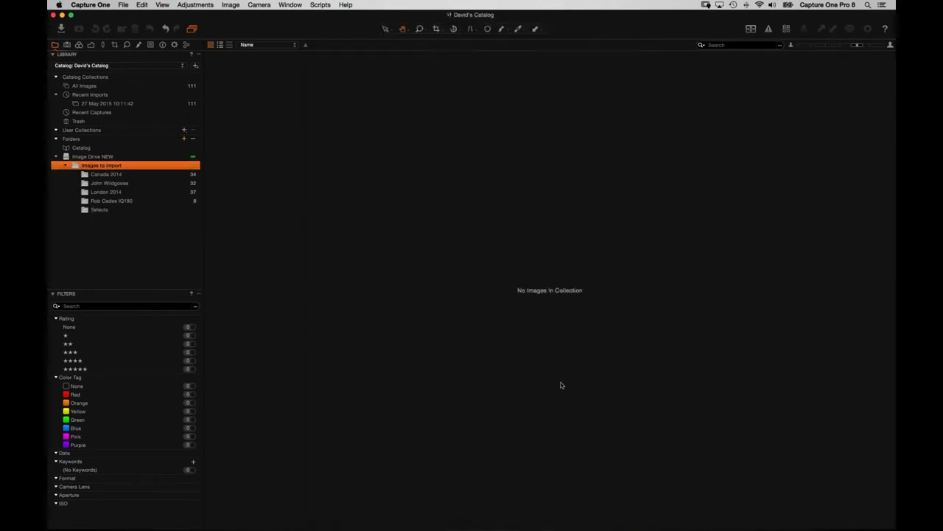
Move Shot_04_071.IIQ from the IQ180 folder into the Selects folder.
{"action": "left_click", "coordinate": [115, 201]}
{"action": "left_click_drag", "start_coordinate": [271, 228], "coordinate": [101, 210]}
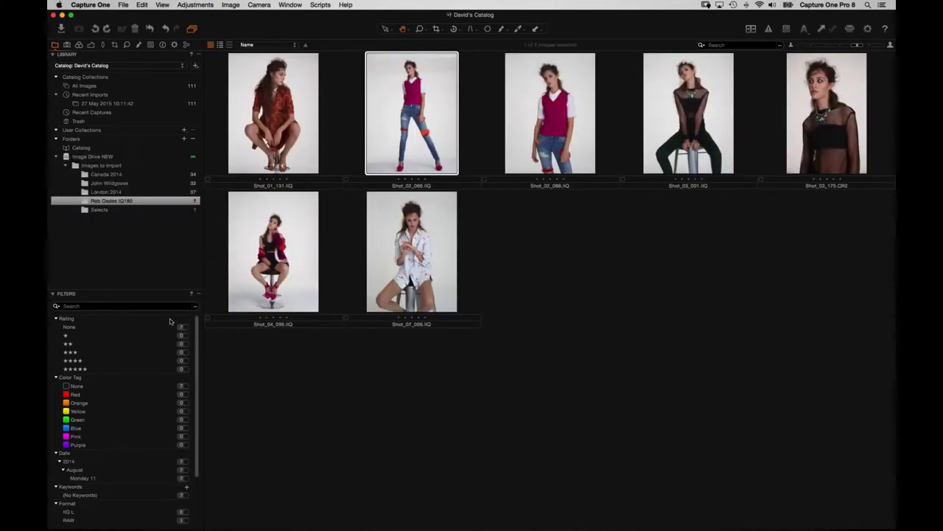
Switch to Finder and inspect the Webinar Wednesday folder in Pictures and the Selects folder in Images to Import on the image drive.
{"action": "key", "text": "super+Tab"}
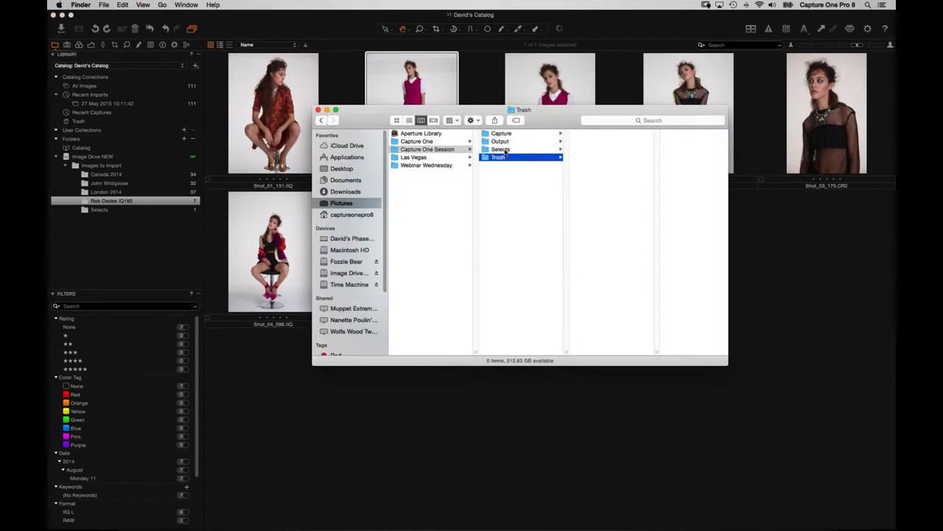
{"action": "left_click", "coordinate": [358, 204]}
{"action": "left_click", "coordinate": [427, 165]}
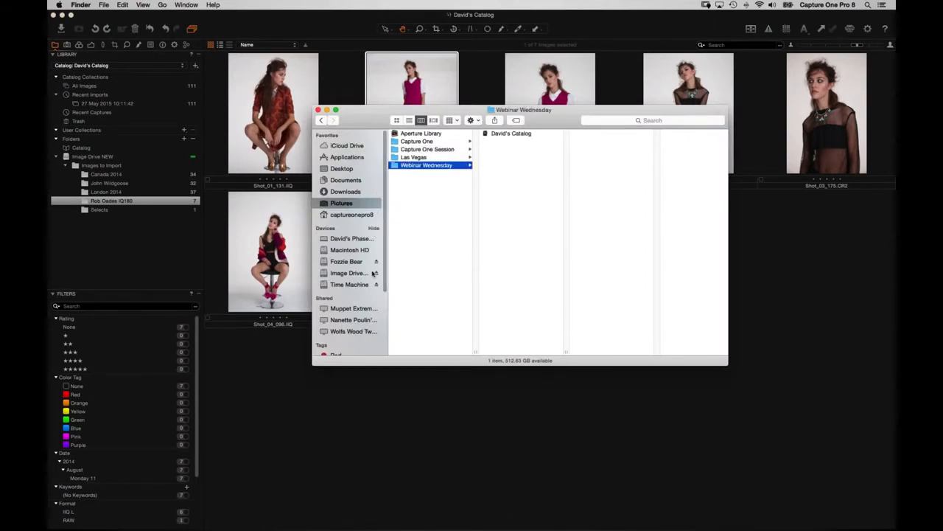
{"action": "left_click", "coordinate": [348, 274]}
{"action": "left_click", "coordinate": [444, 172]}
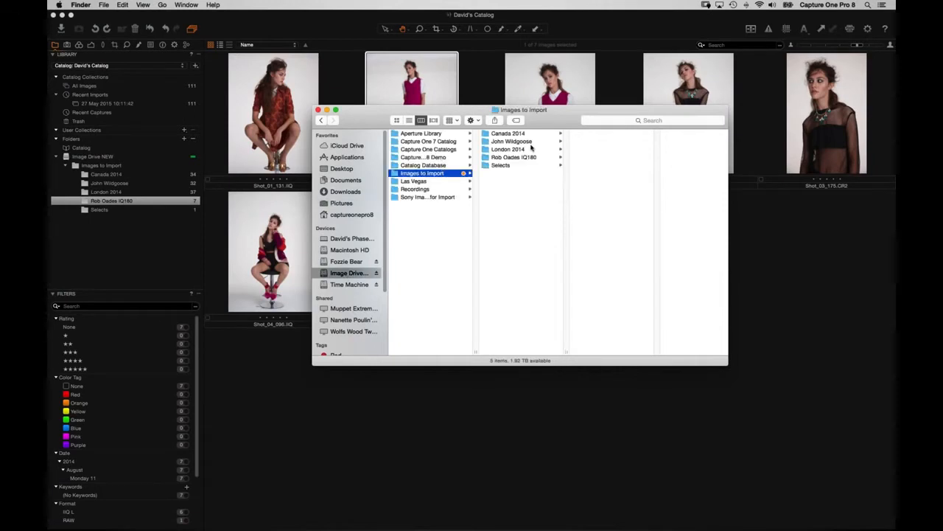
{"action": "left_click", "coordinate": [507, 165]}
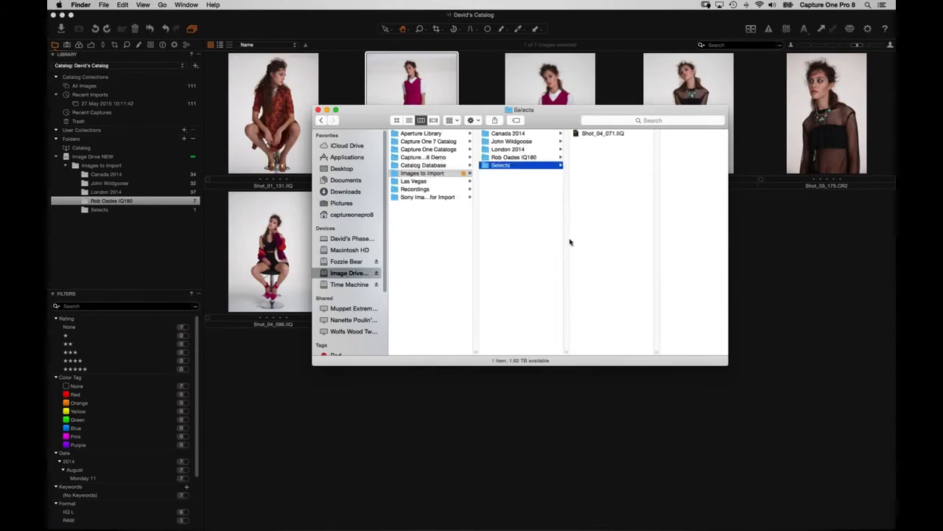
Move Shot_04_071.IIQ from Selects back to the IQ180 folder and check the Selects folder in Finder before returning to Capture One.
{"action": "left_click", "coordinate": [151, 210]}
{"action": "left_click_drag", "start_coordinate": [262, 154], "coordinate": [96, 202]}
{"action": "key", "text": "super+Tab"}
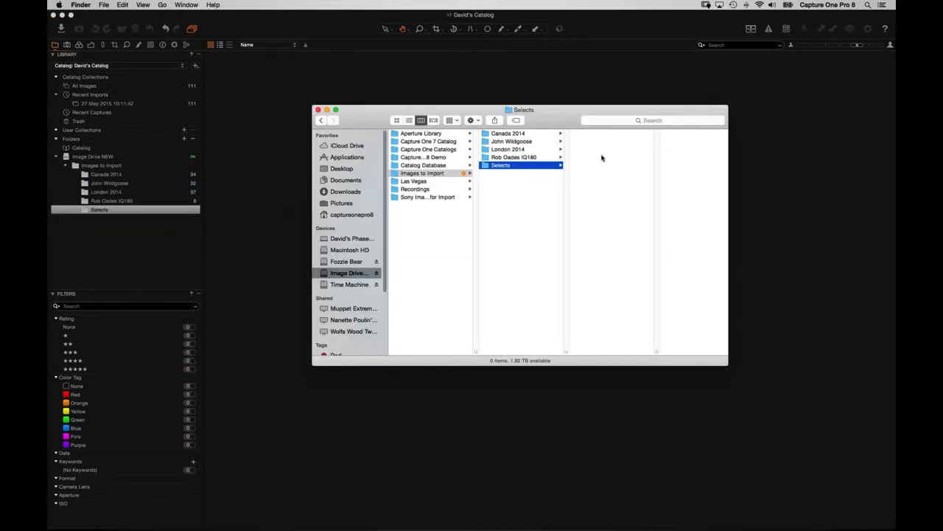
{"action": "left_click", "coordinate": [131, 208]}
{"action": "left_click", "coordinate": [130, 203]}
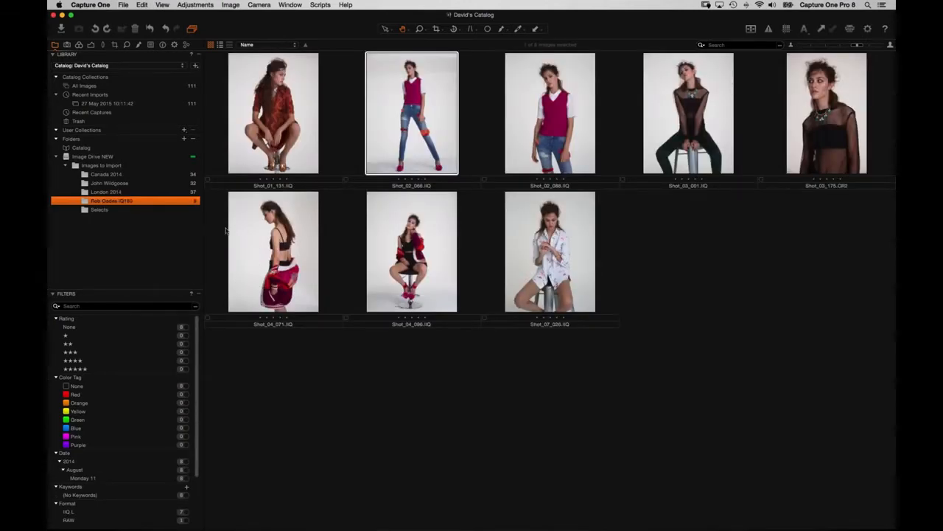
Remove the Selects folder from the catalog's Folders, show Canada 2014, and switch to Finder to check Selects on the drive.
{"action": "left_click_drag", "start_coordinate": [97, 201], "coordinate": [108, 194]}
{"action": "left_click", "coordinate": [185, 139]}
{"action": "left_click", "coordinate": [103, 210]}
{"action": "left_click", "coordinate": [198, 151]}
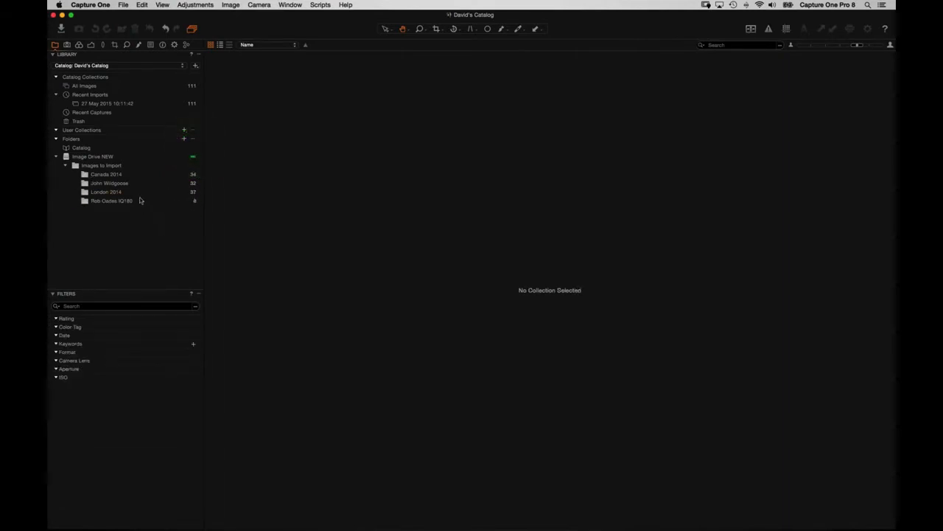
{"action": "left_click", "coordinate": [117, 176]}
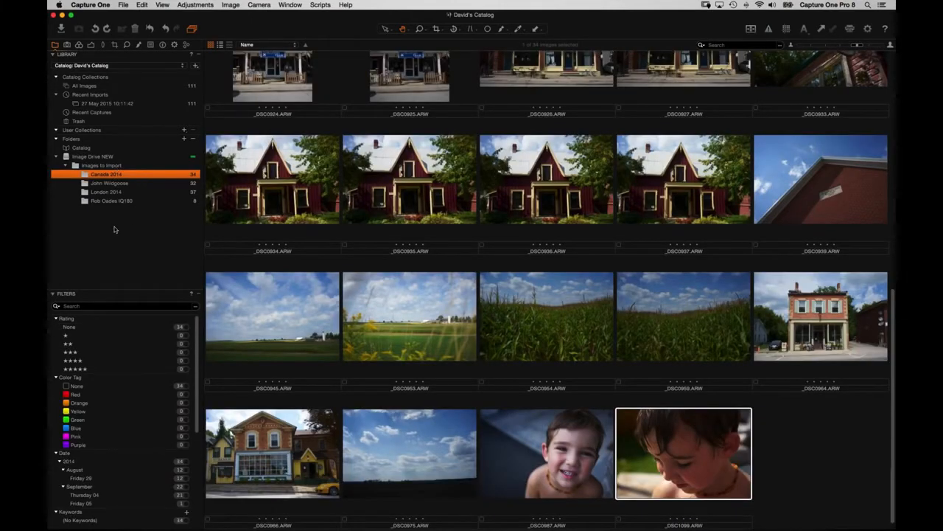
{"action": "key", "text": "super+Tab"}
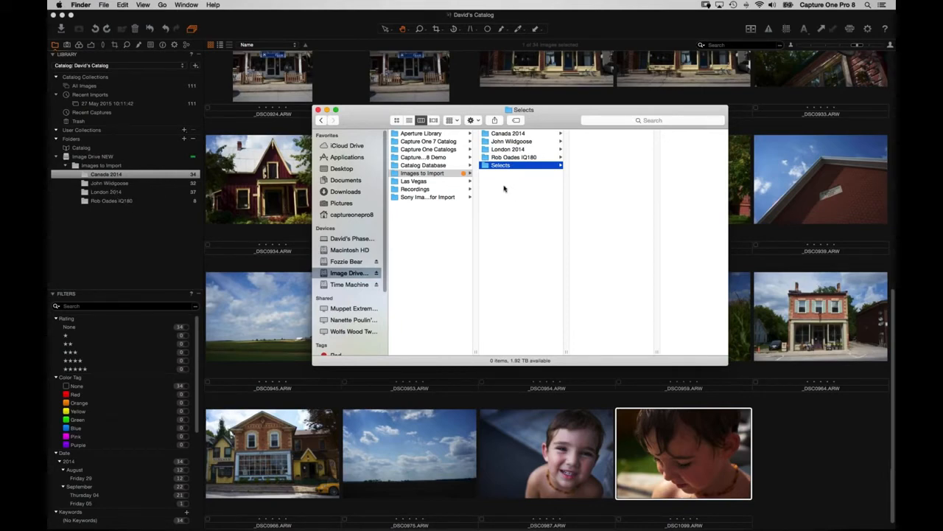
In Finder, move the IQ180 folder out of Images to Import to the top level of the image drive.
{"action": "left_click", "coordinate": [504, 187]}
{"action": "left_click", "coordinate": [487, 157]}
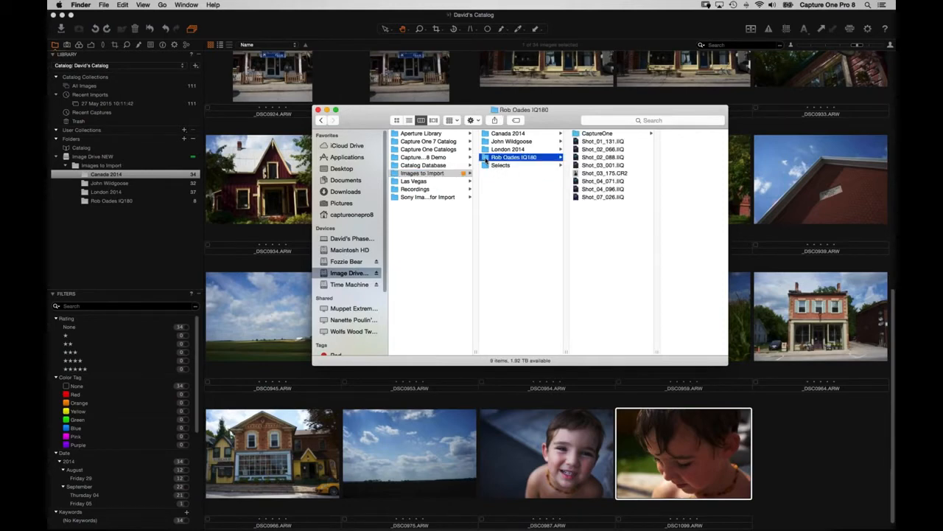
{"action": "left_click_drag", "start_coordinate": [484, 159], "coordinate": [400, 347]}
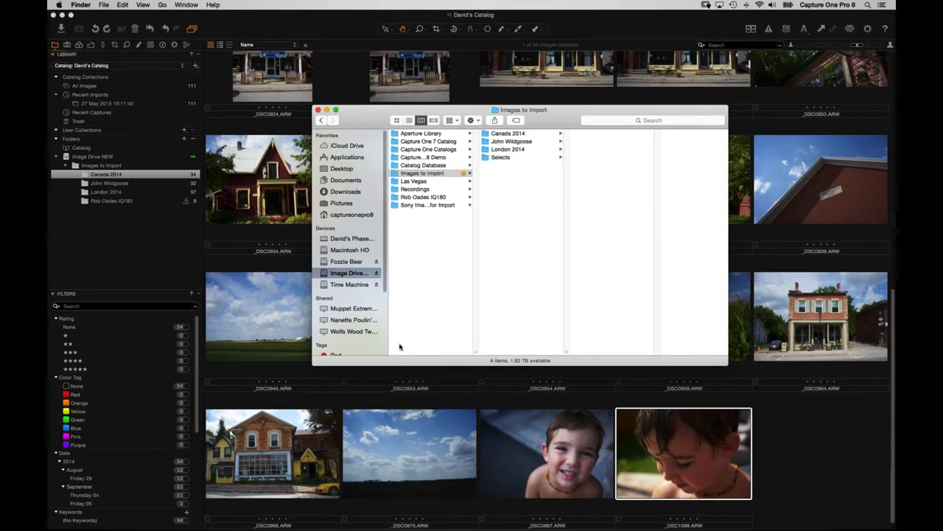
Return to Capture One, show the IQ180 folder and view Shot_01_131.IIQ enlarged with the browser as a filmstrip.
{"action": "left_click", "coordinate": [159, 243]}
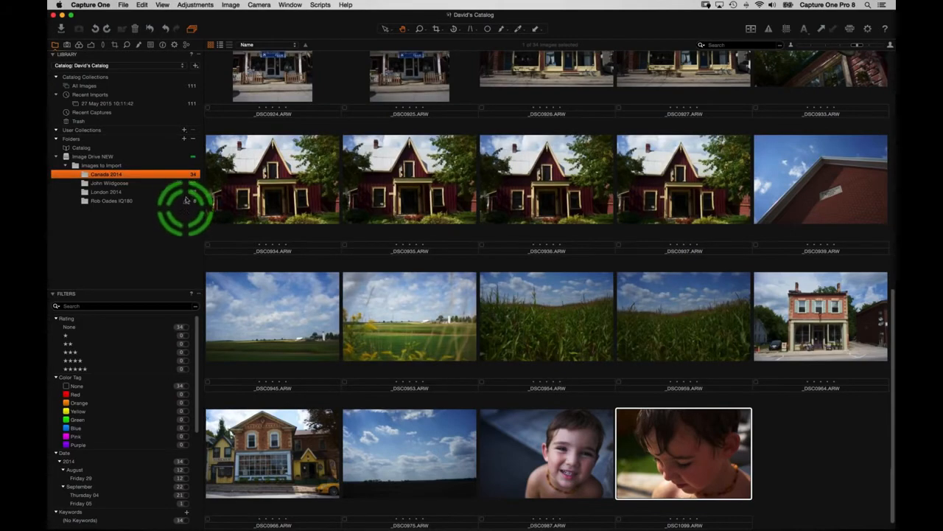
{"action": "left_click", "coordinate": [124, 203]}
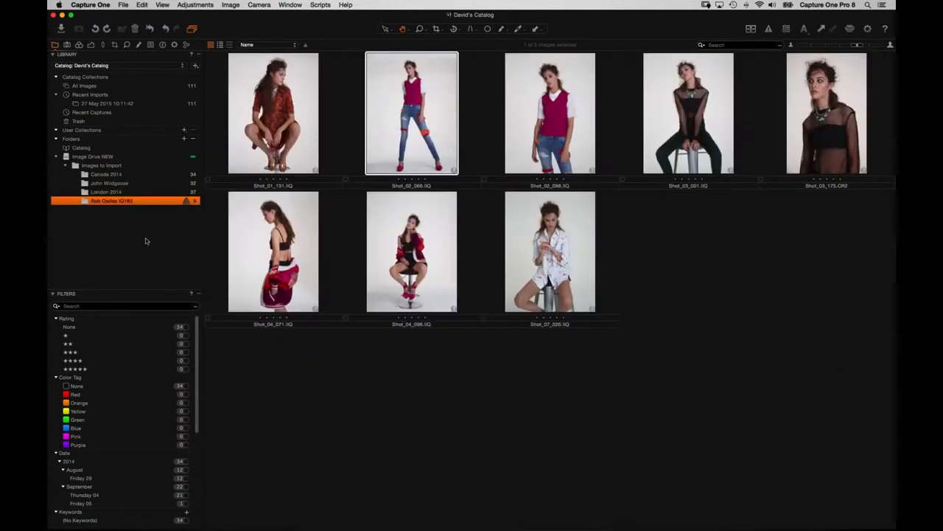
{"action": "left_click", "coordinate": [317, 184]}
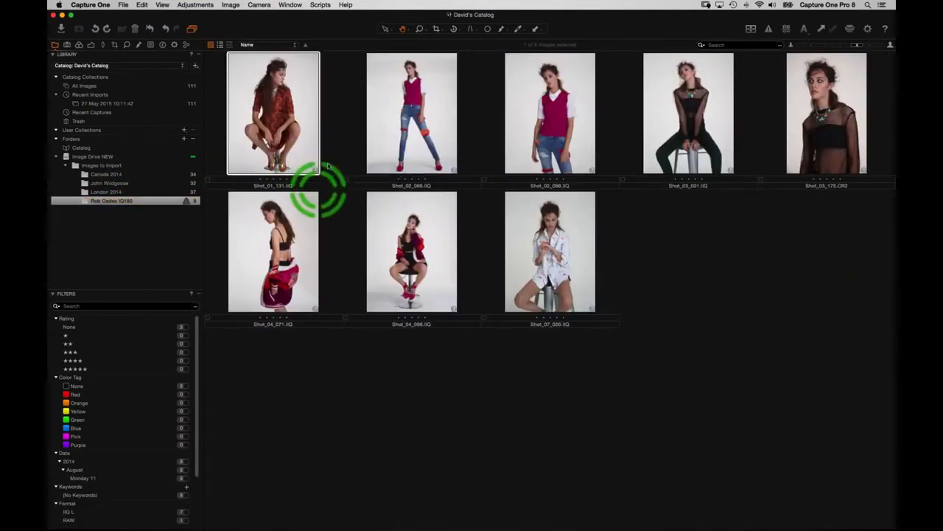
{"action": "double_click", "coordinate": [289, 132]}
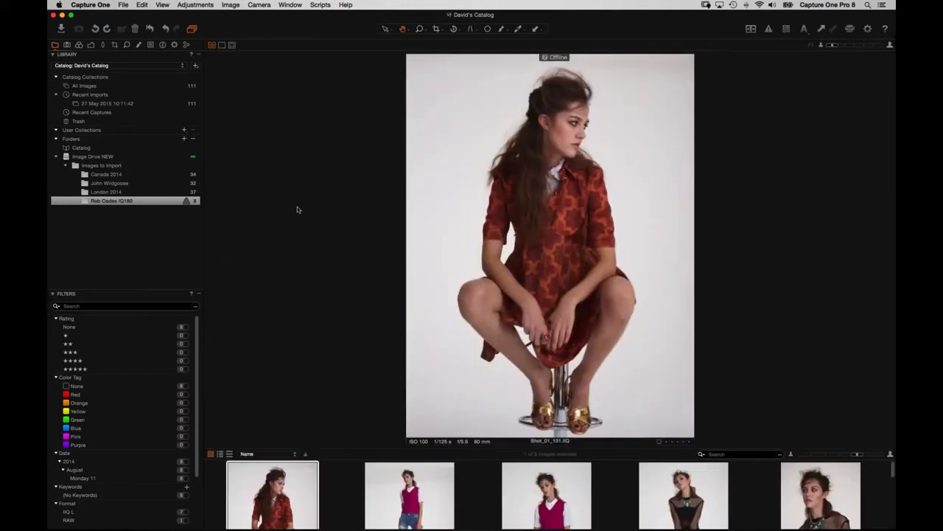
{"action": "left_click", "coordinate": [230, 455]}
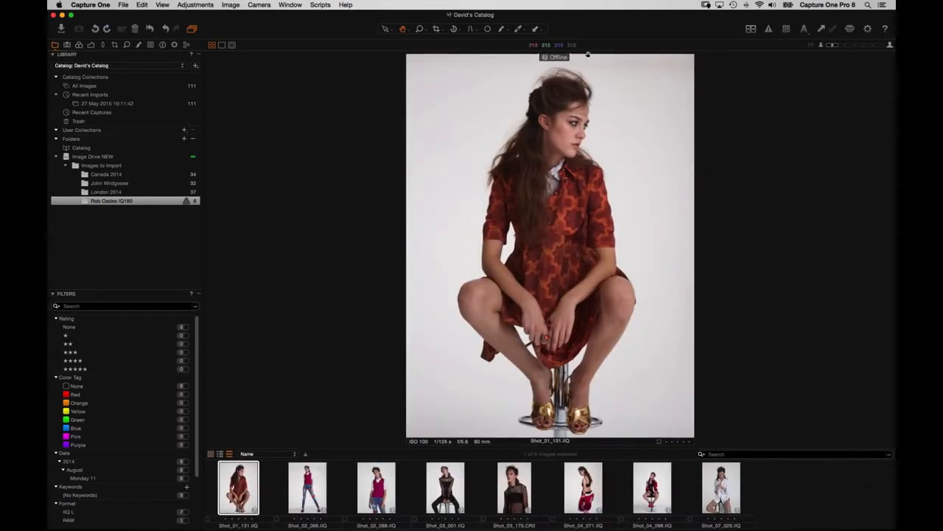
Locate the offline IQ180 folder at the top level of Image Drive NEW.
{"action": "right_click", "coordinate": [111, 203]}
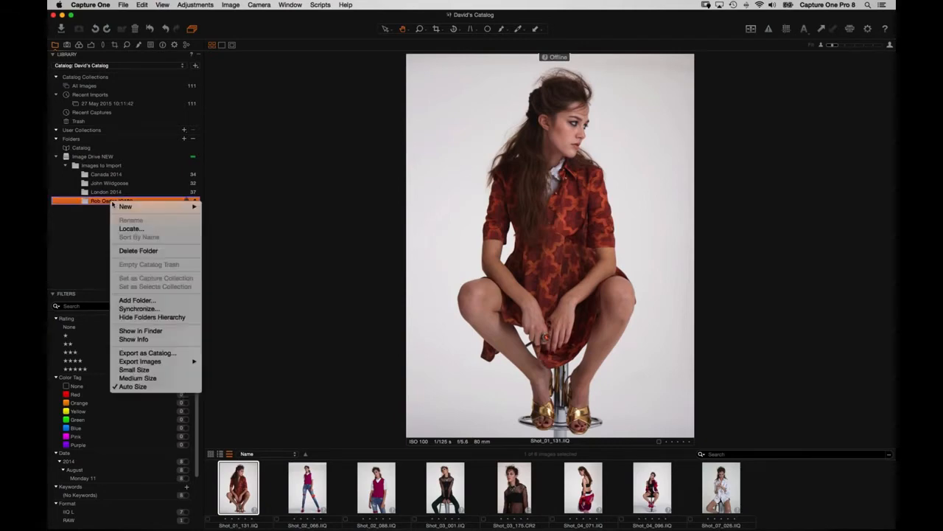
{"action": "left_click", "coordinate": [132, 229]}
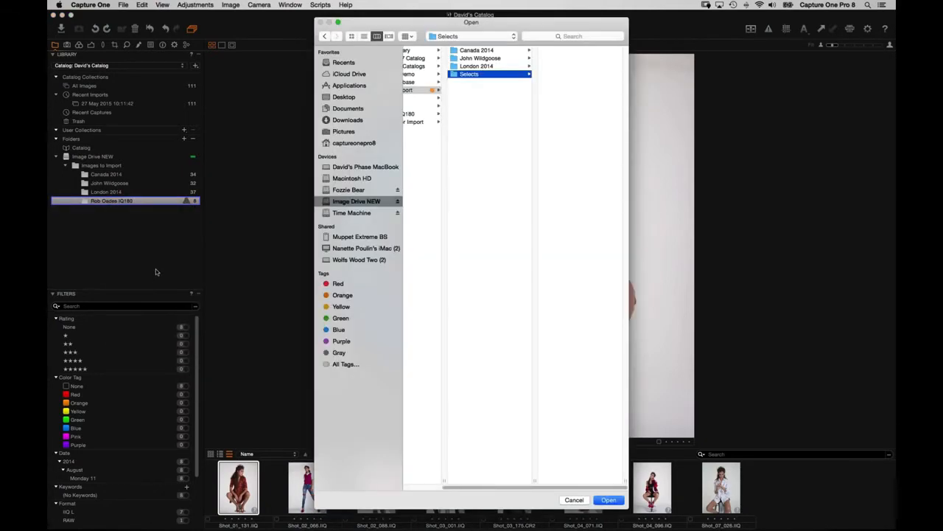
{"action": "left_click_drag", "start_coordinate": [447, 487], "coordinate": [403, 487]}
{"action": "left_click", "coordinate": [436, 114]}
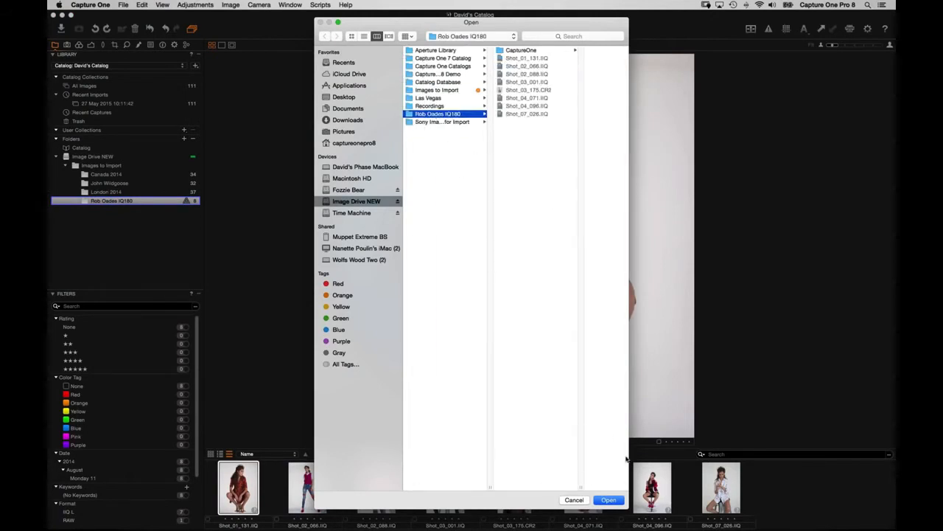
{"action": "left_click", "coordinate": [611, 501]}
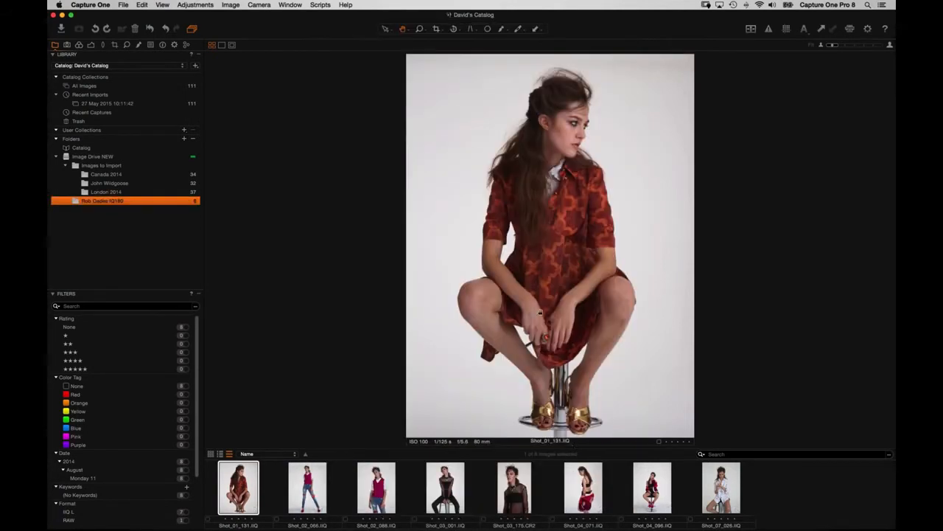
In Finder, move the IQ180 folder back into Images to Import and return to Capture One.
{"action": "right_click", "coordinate": [76, 202]}
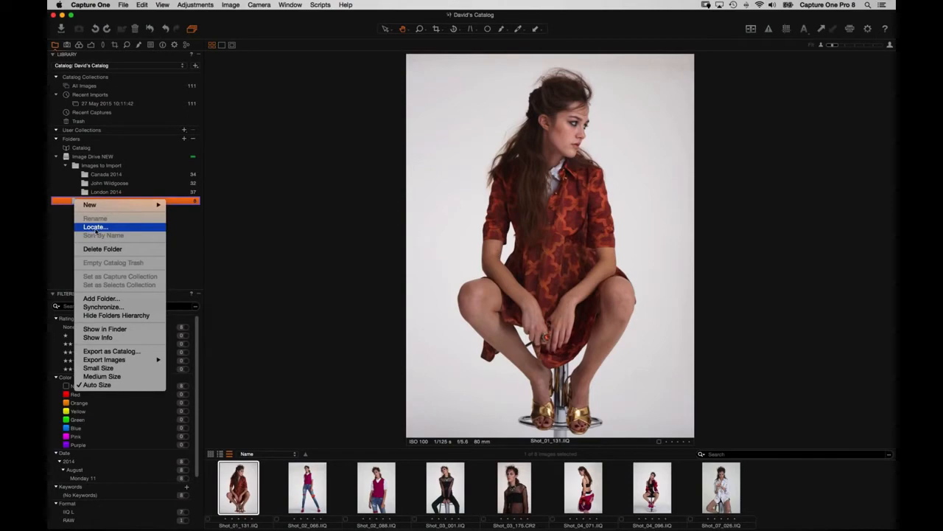
{"action": "left_click", "coordinate": [96, 228]}
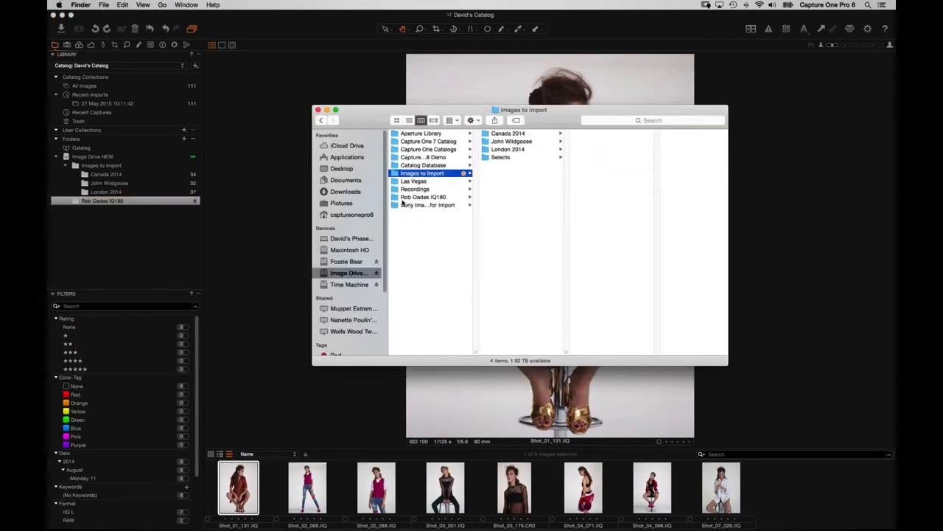
{"action": "left_click_drag", "start_coordinate": [402, 197], "coordinate": [492, 292]}
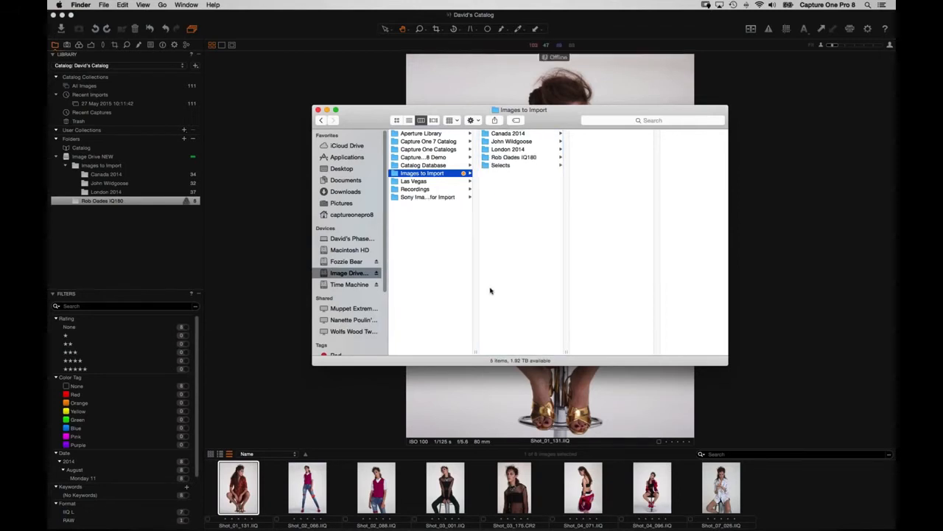
{"action": "left_click", "coordinate": [249, 265]}
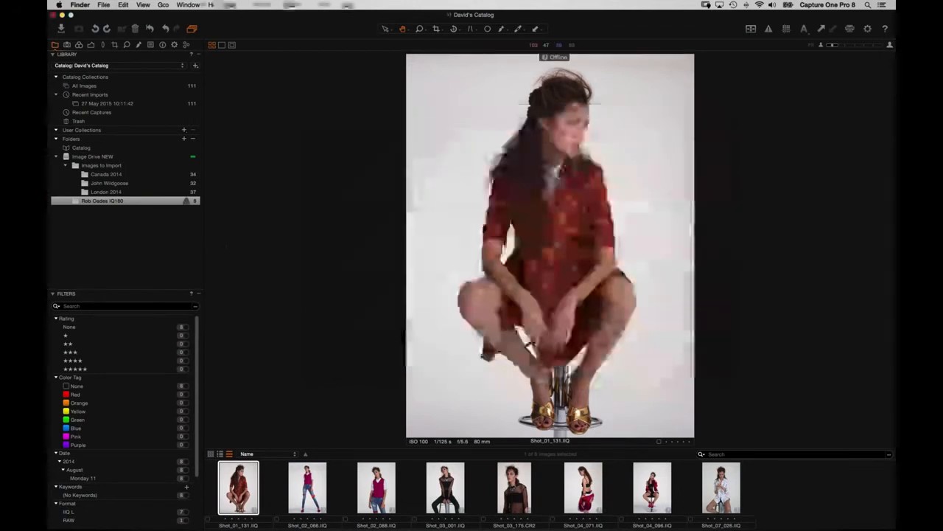
Locate the offline IQ180 folder inside Images to Import on Image Drive NEW.
{"action": "right_click", "coordinate": [116, 202]}
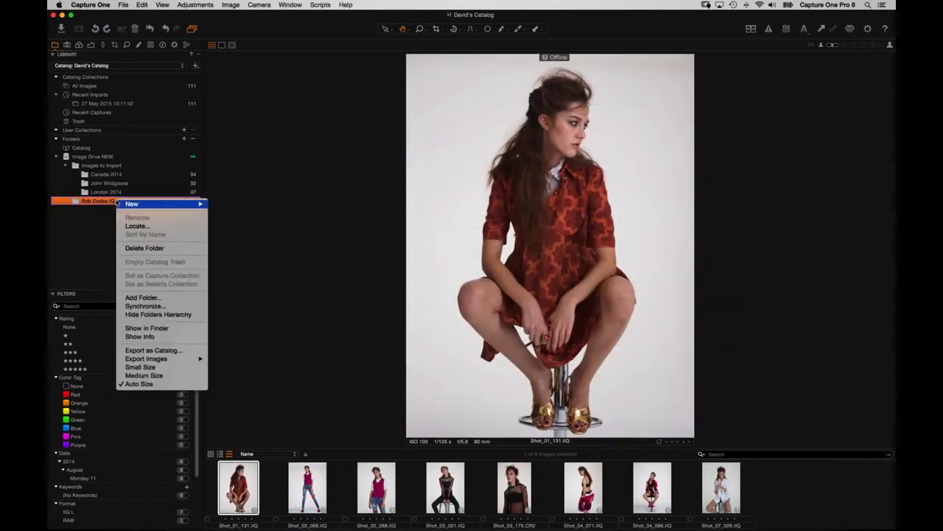
{"action": "left_click", "coordinate": [139, 228]}
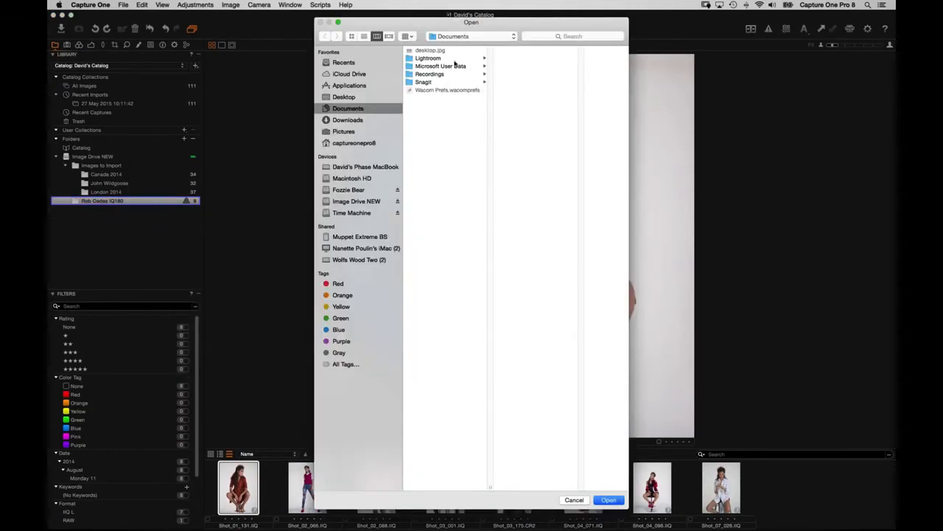
{"action": "left_click", "coordinate": [359, 202]}
{"action": "left_click", "coordinate": [450, 91]}
{"action": "left_click", "coordinate": [527, 74]}
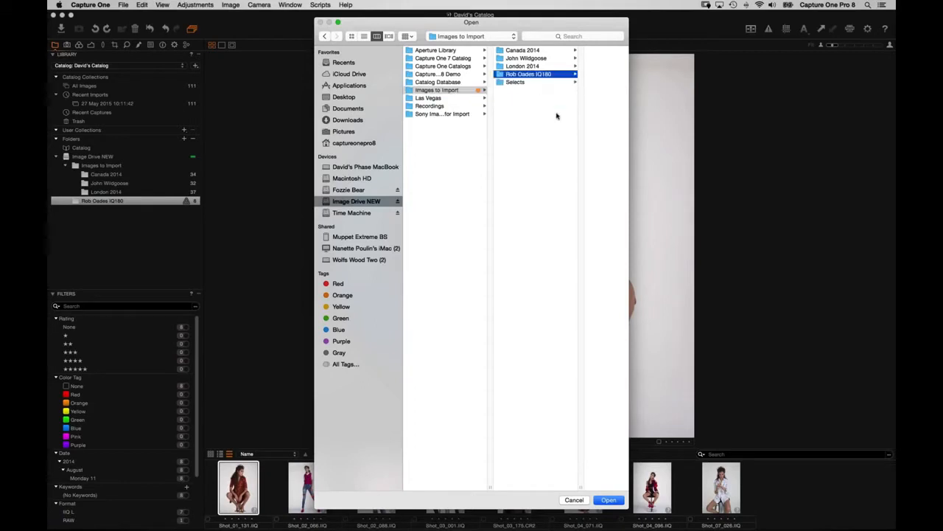
{"action": "left_click", "coordinate": [609, 499]}
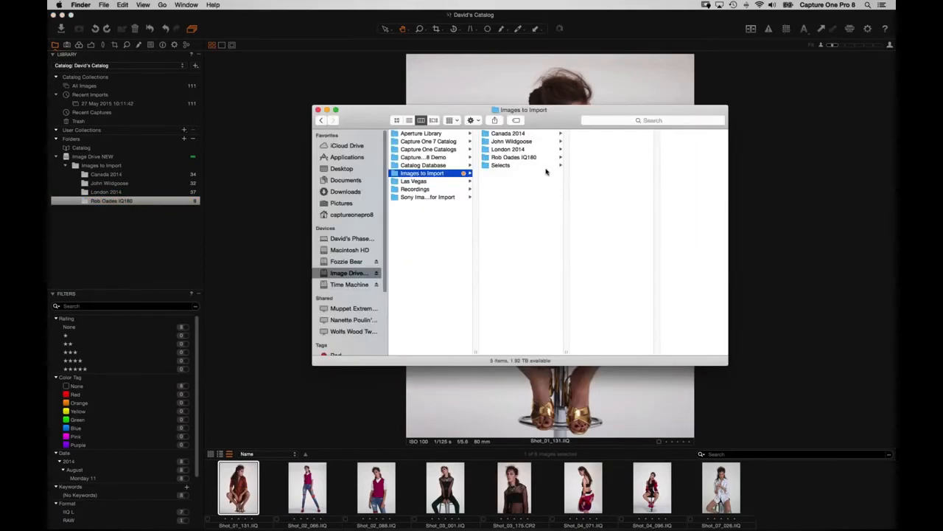
In Finder, move Shot_01_131.IIQ from the IQ180 folder into London 2014 and return to Capture One.
{"action": "left_click", "coordinate": [531, 158]}
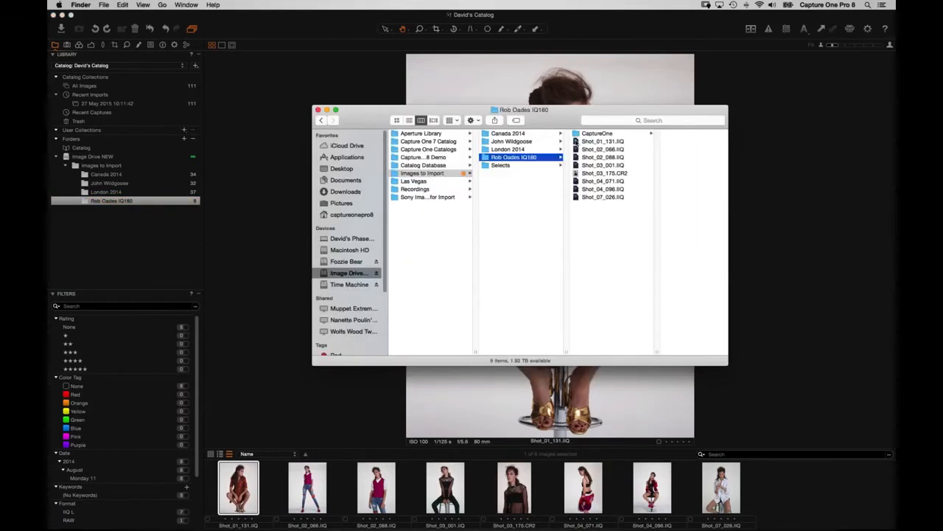
{"action": "left_click", "coordinate": [576, 140]}
{"action": "left_click_drag", "start_coordinate": [579, 141], "coordinate": [527, 156]}
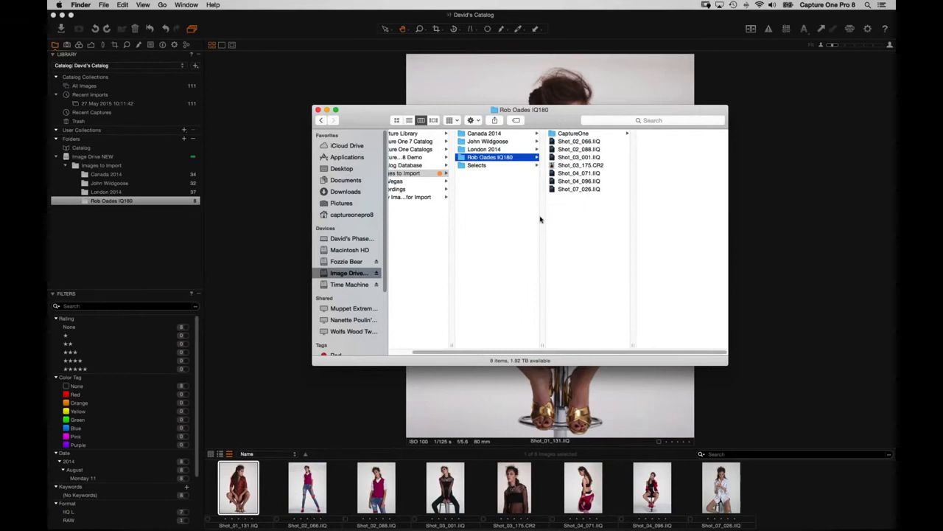
{"action": "left_click", "coordinate": [263, 339]}
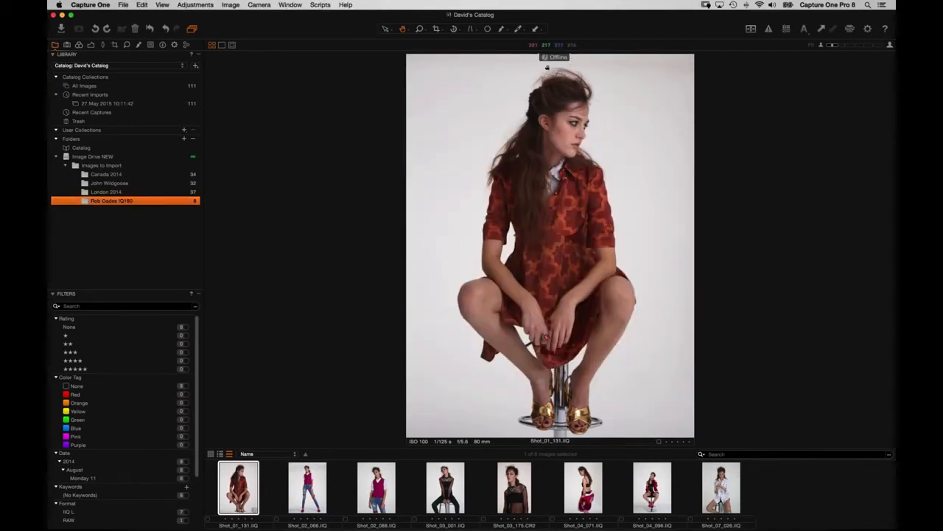
Locate the offline image Shot_01_131.IIQ in the London 2014 folder.
{"action": "left_click", "coordinate": [252, 507]}
{"action": "right_click", "coordinate": [244, 504]}
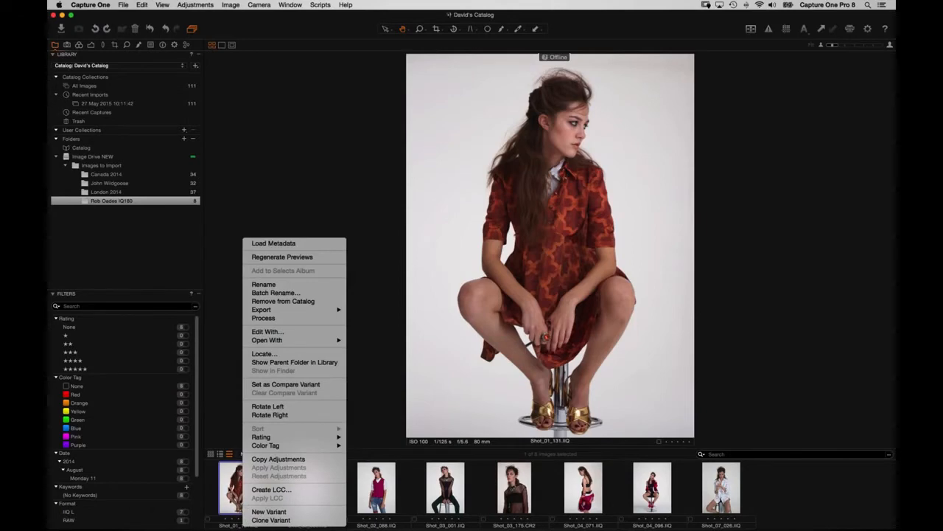
{"action": "left_click", "coordinate": [264, 354]}
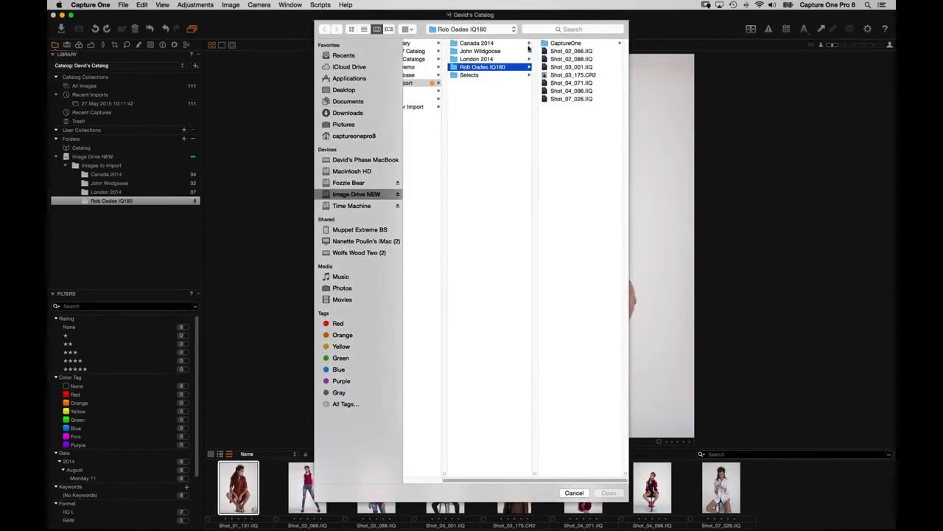
{"action": "left_click", "coordinate": [492, 59]}
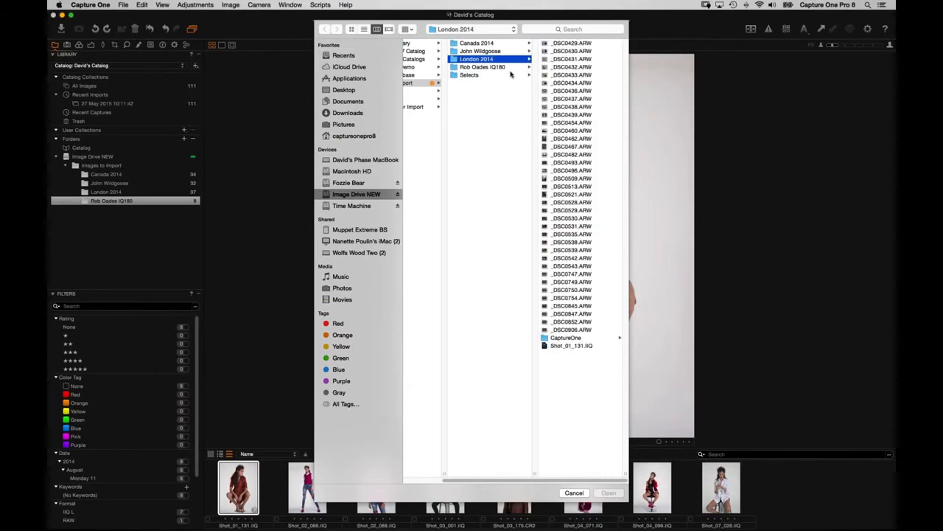
{"action": "left_click", "coordinate": [554, 348]}
{"action": "left_click", "coordinate": [608, 493]}
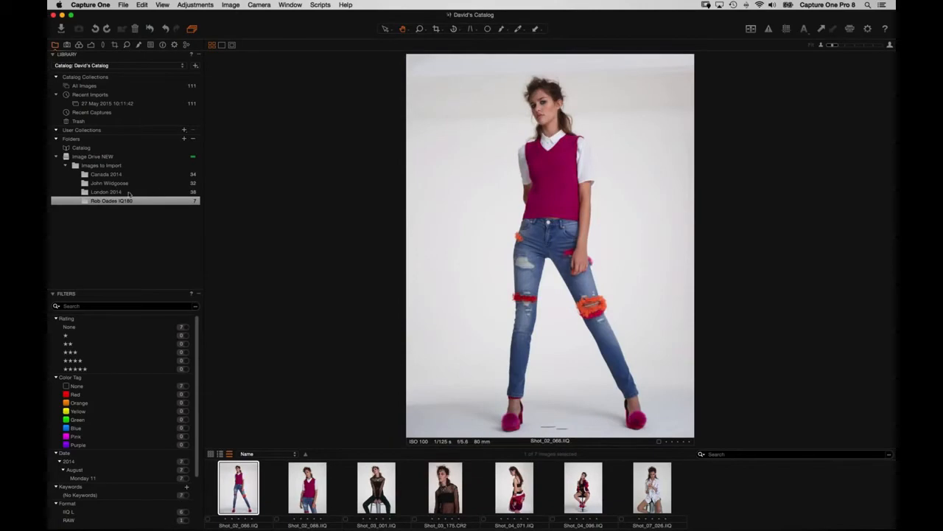
Show London 2014 as a full thumbnail grid and move Shot_01_131.IIQ from it back to the IQ180 folder.
{"action": "left_click", "coordinate": [112, 194]}
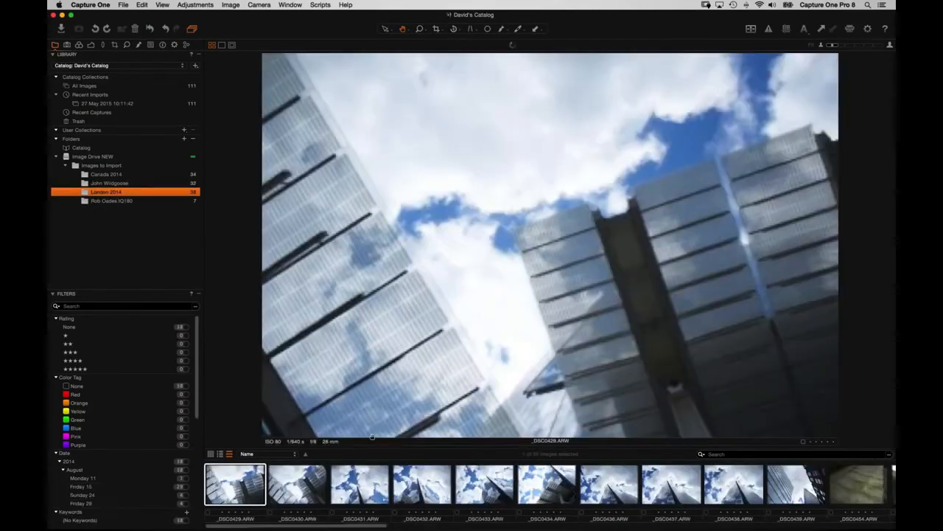
{"action": "key", "text": "super+alt+v"}
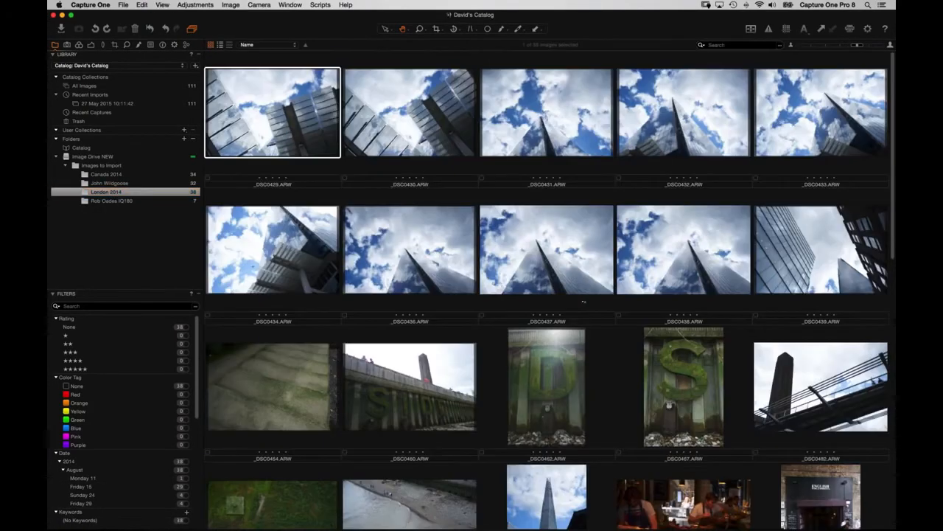
{"action": "scroll", "coordinate": [635, 129], "scroll_direction": "down", "scroll_amount": 10}
{"action": "left_click", "coordinate": [568, 475]}
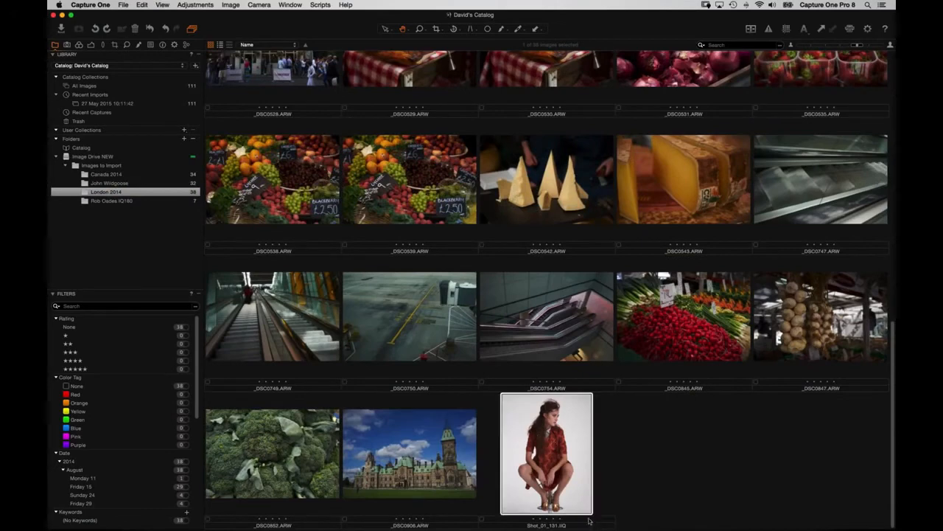
{"action": "left_click_drag", "start_coordinate": [546, 442], "coordinate": [110, 203]}
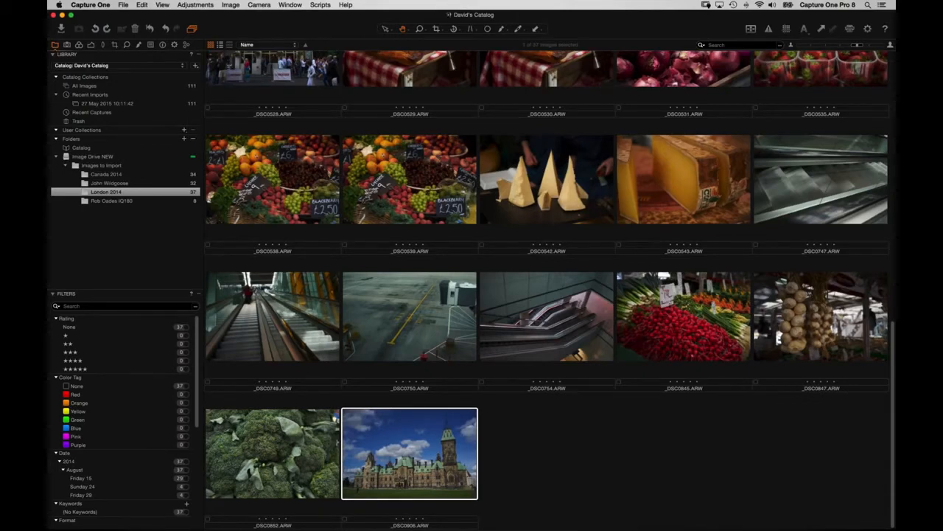
Show the capture tools, expand Next Capture Adjustments and reset the capture counter in Next Capture Naming.
{"action": "left_click", "coordinate": [67, 45]}
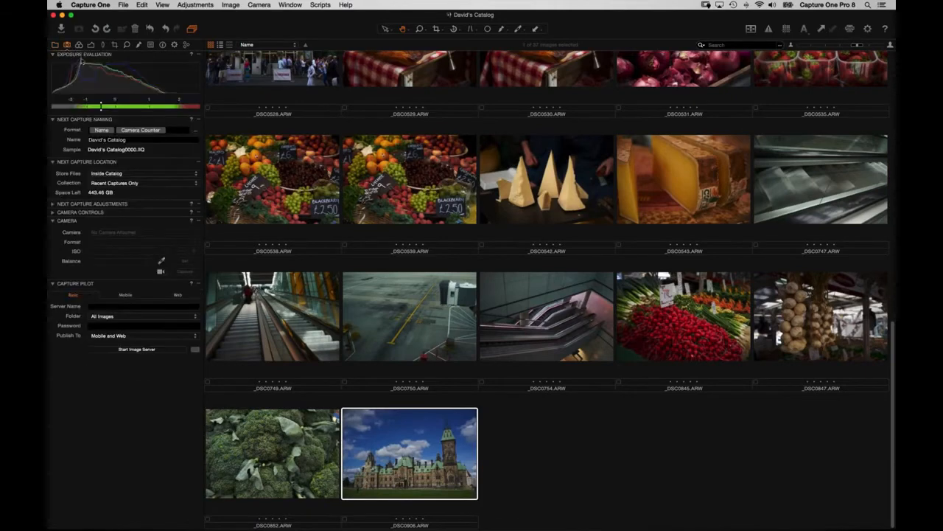
{"action": "left_click", "coordinate": [53, 204]}
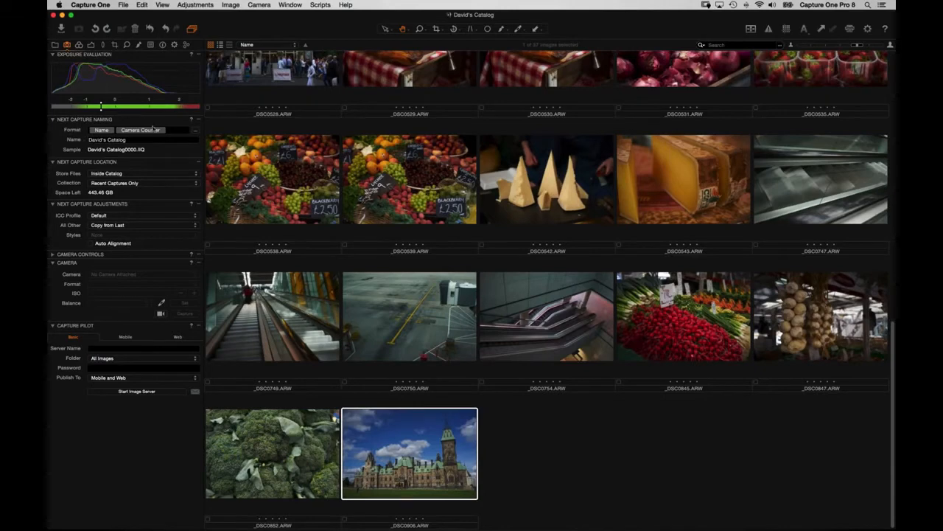
{"action": "left_click", "coordinate": [198, 120]}
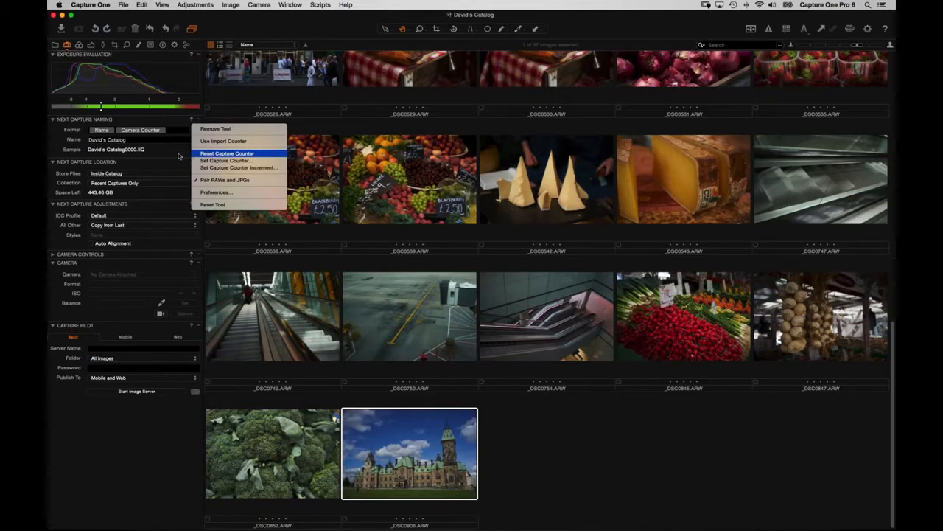
{"action": "left_click", "coordinate": [221, 153]}
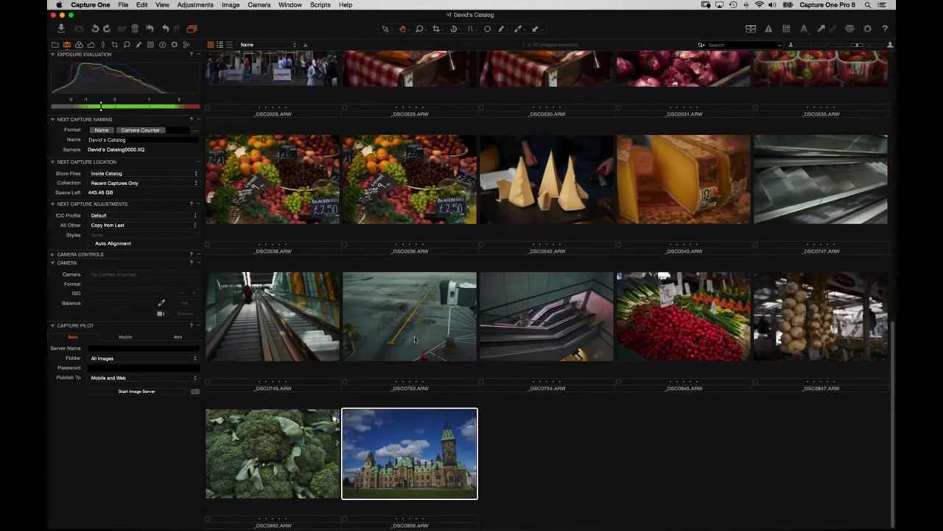
Start a batch rename of all London 2014 images, reset the rename counter and leave without renaming.
{"action": "key", "text": "super+a"}
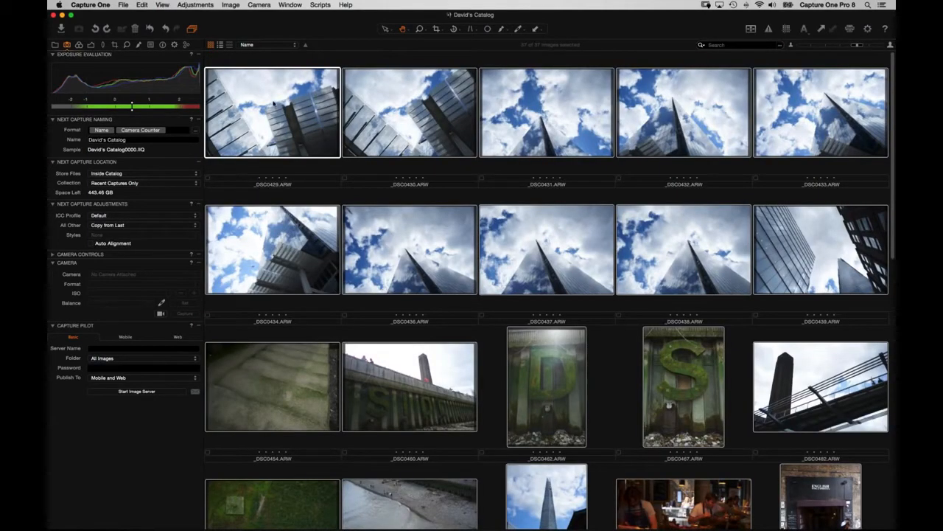
{"action": "right_click", "coordinate": [275, 103]}
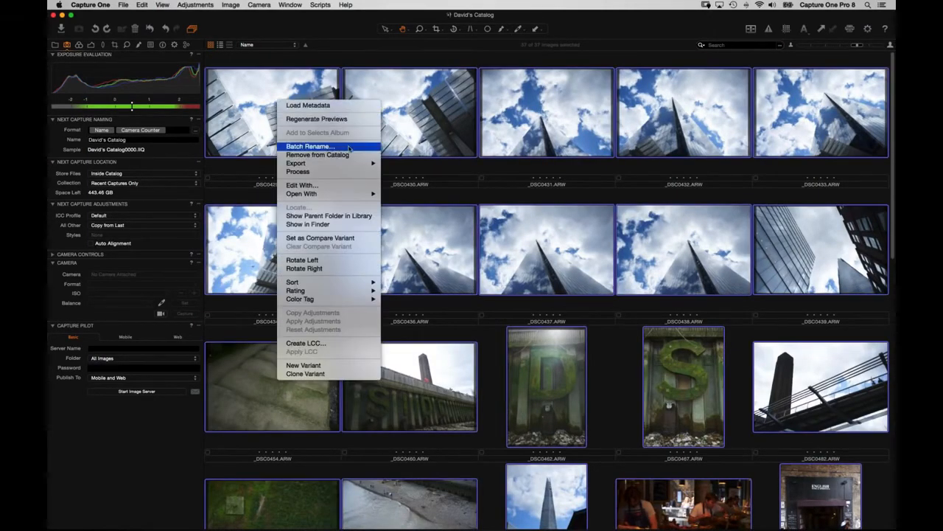
{"action": "left_click", "coordinate": [350, 147]}
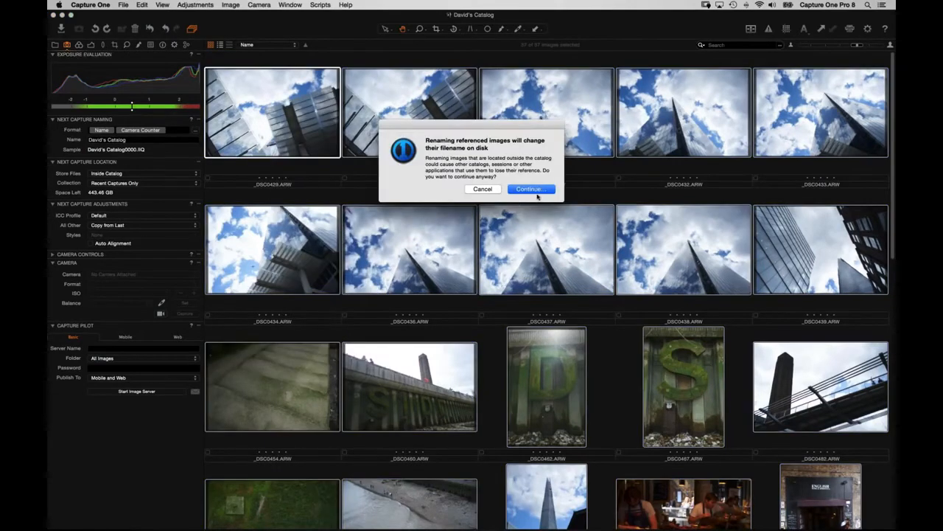
{"action": "left_click", "coordinate": [539, 195]}
{"action": "left_click", "coordinate": [557, 28]}
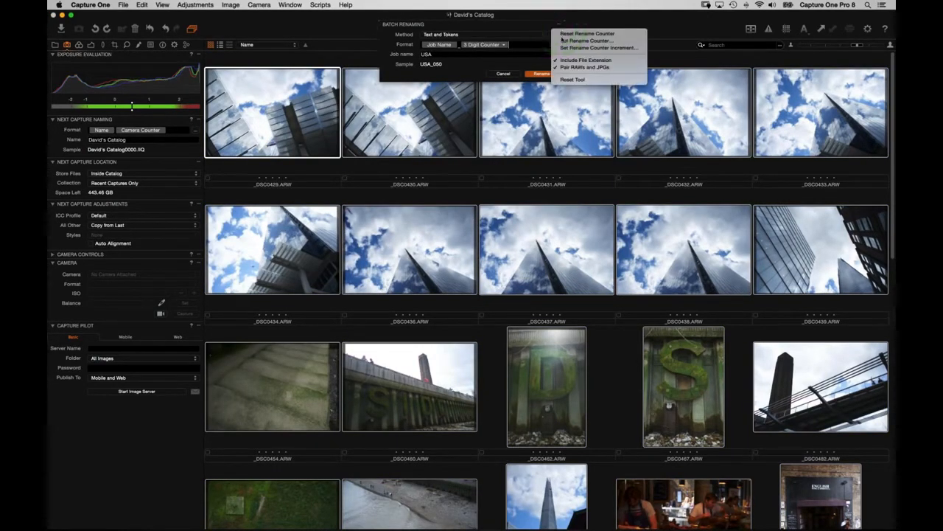
{"action": "left_click", "coordinate": [565, 35]}
{"action": "left_click", "coordinate": [504, 75]}
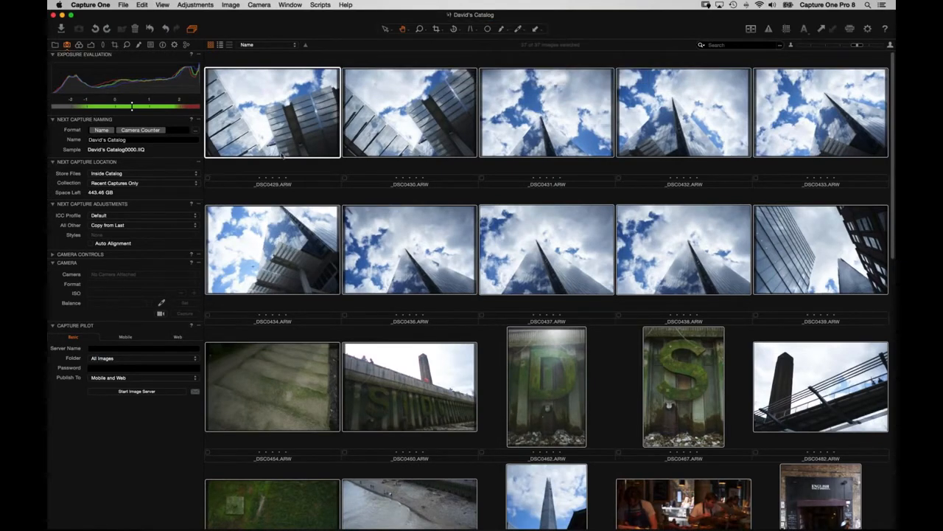
Return to the library, examine the Preview Image Size options in the Image preferences, close them and deselect all images.
{"action": "left_click", "coordinate": [54, 44]}
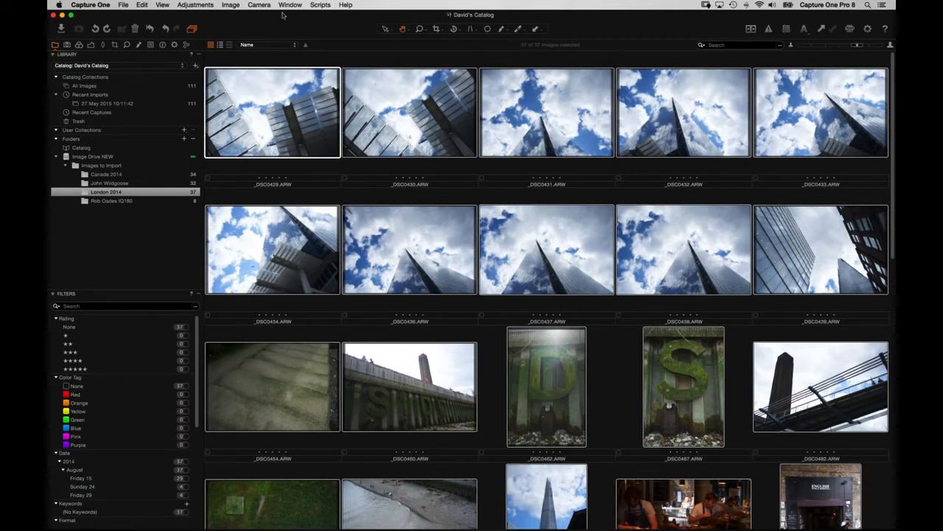
{"action": "left_click", "coordinate": [103, 5]}
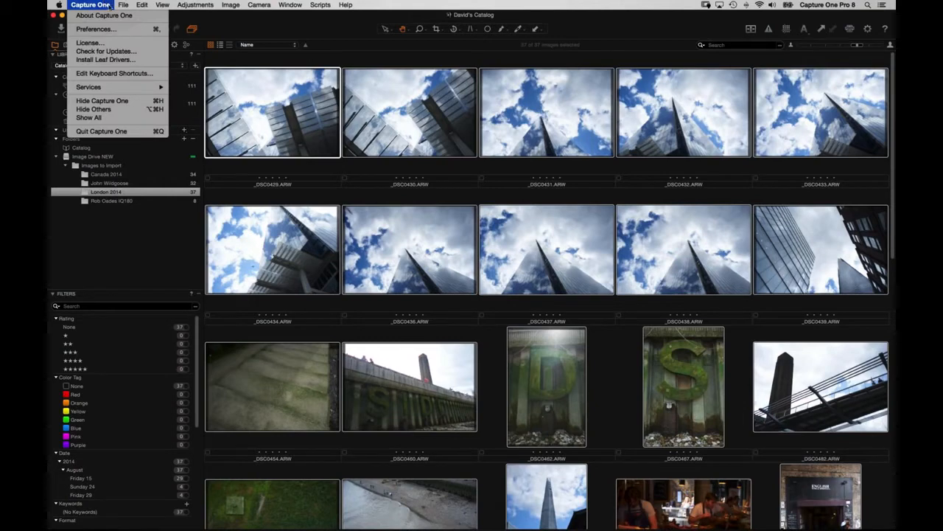
{"action": "left_click", "coordinate": [96, 29]}
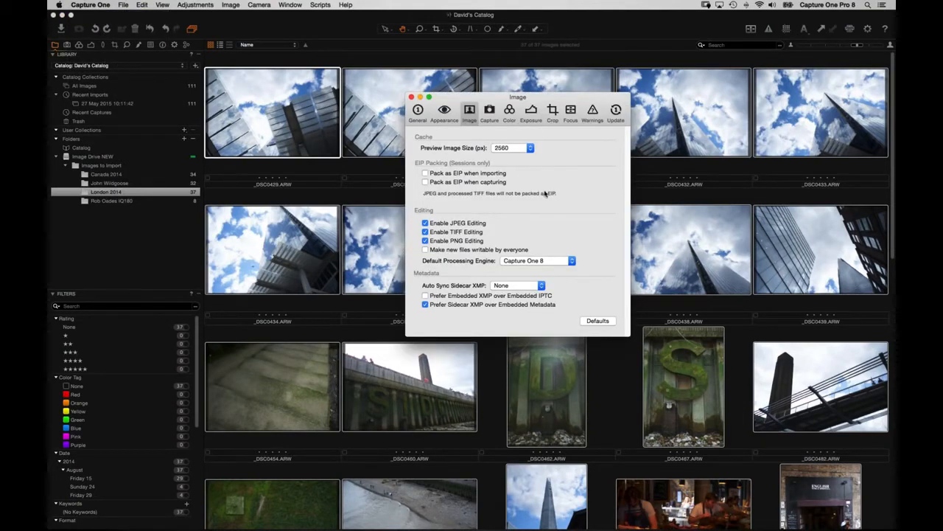
{"action": "left_click", "coordinate": [527, 149]}
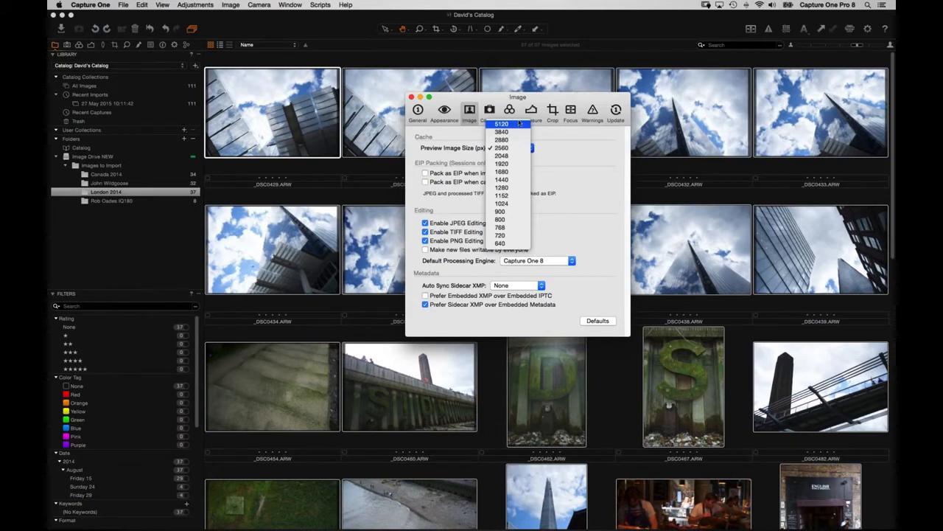
{"action": "left_click", "coordinate": [593, 163]}
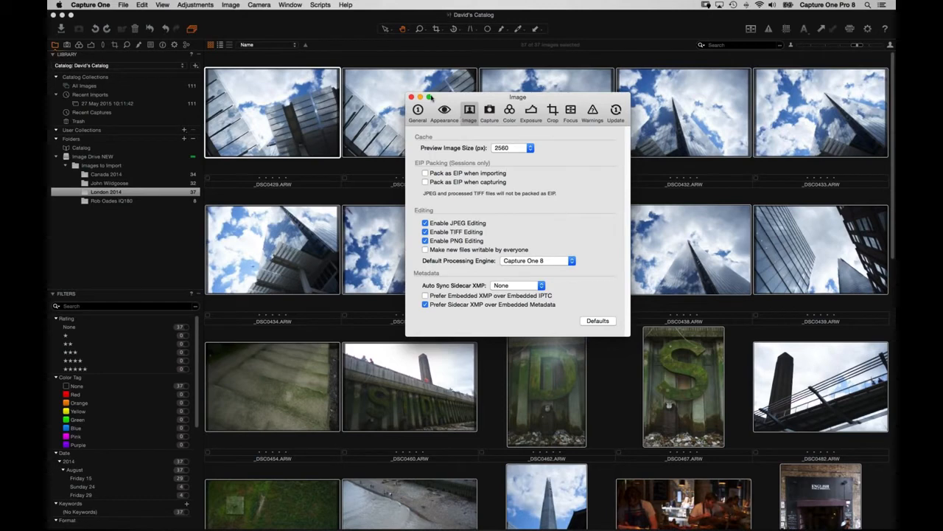
{"action": "left_click", "coordinate": [411, 96]}
{"action": "left_click", "coordinate": [344, 192]}
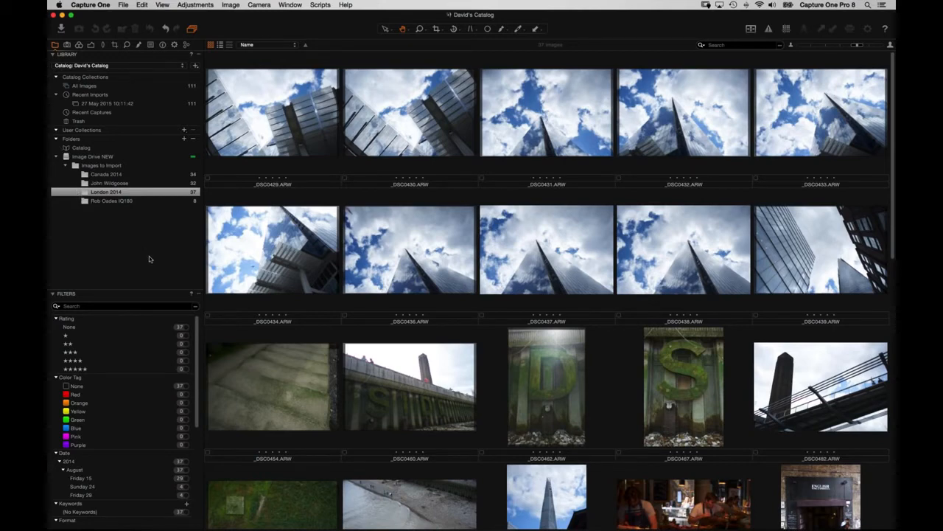
Open an enlarged image importer and set a new folder named Images, inside Images to Import on Image Drive NEW, as the storage location.
{"action": "key", "text": "super+shift+i"}
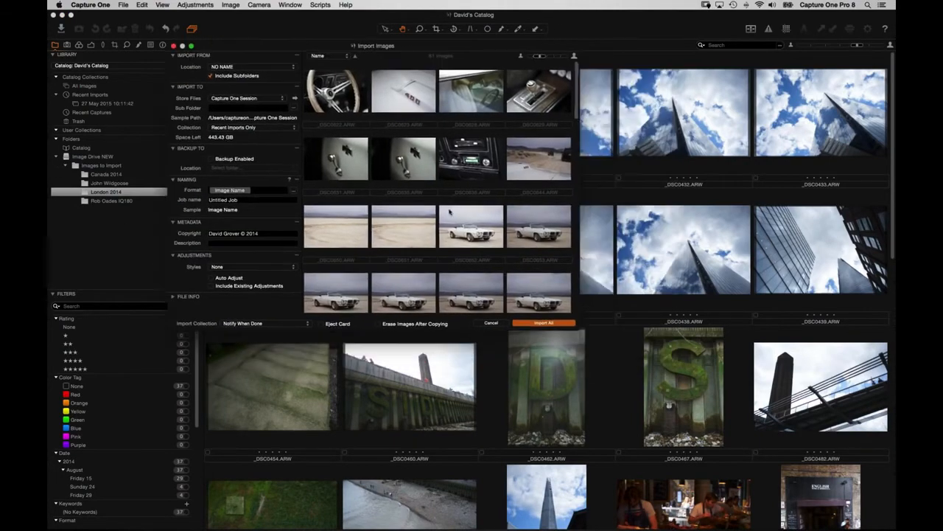
{"action": "left_click_drag", "start_coordinate": [577, 328], "coordinate": [737, 445]}
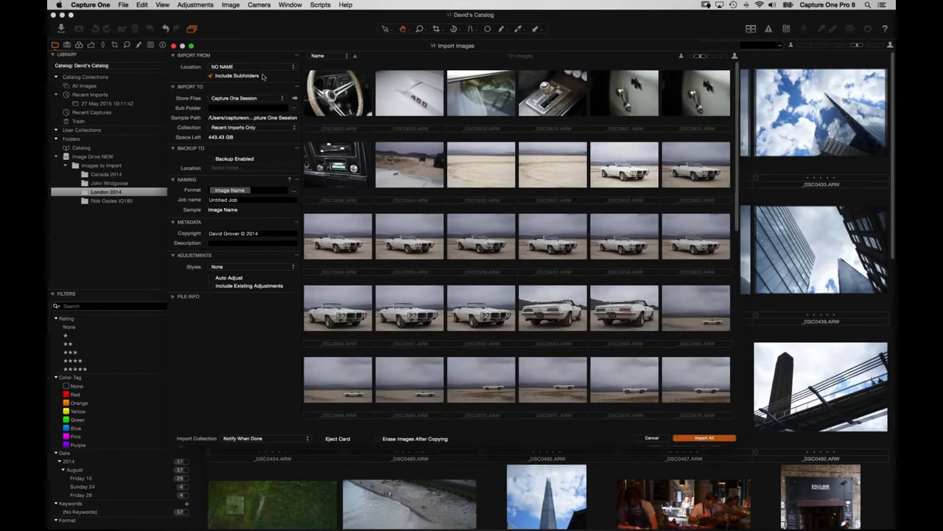
{"action": "left_click", "coordinate": [234, 101]}
{"action": "left_click", "coordinate": [236, 112]}
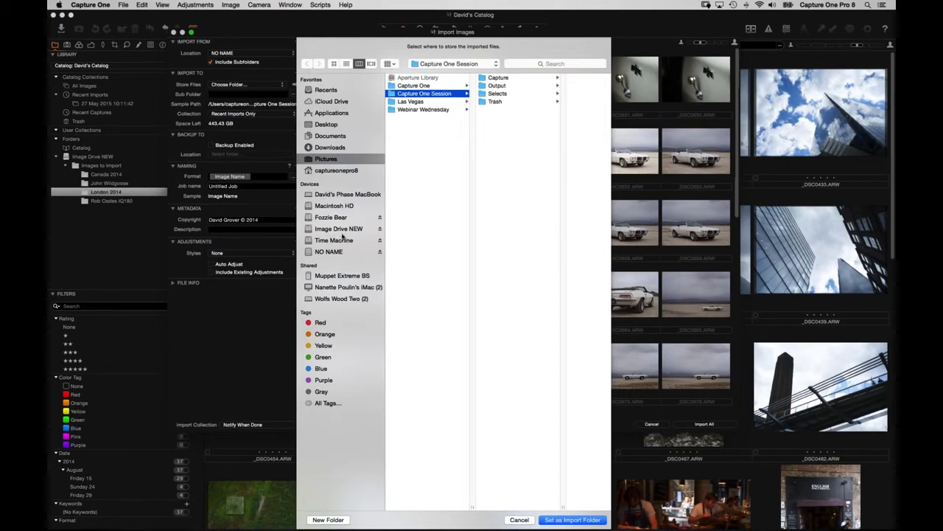
{"action": "left_click", "coordinate": [340, 230]}
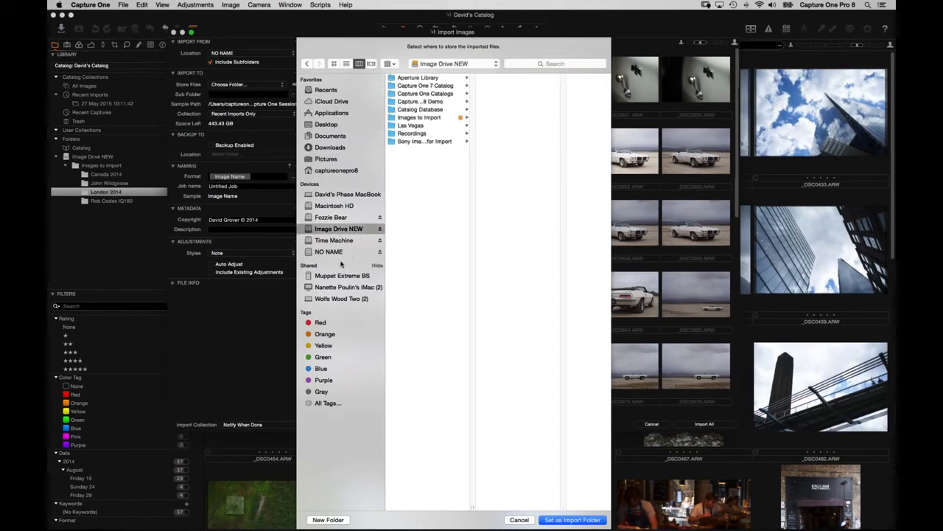
{"action": "left_click", "coordinate": [419, 118]}
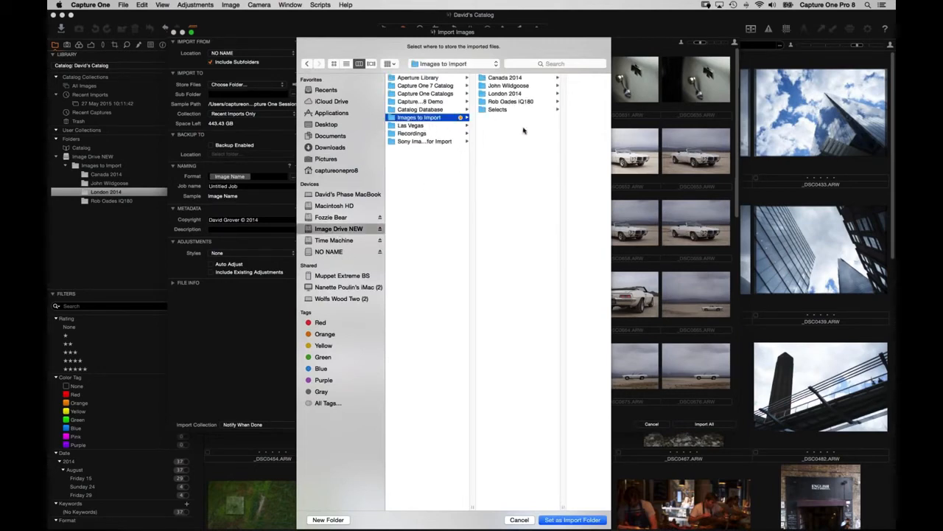
{"action": "left_click", "coordinate": [338, 520]}
{"action": "type", "text": "Images"}
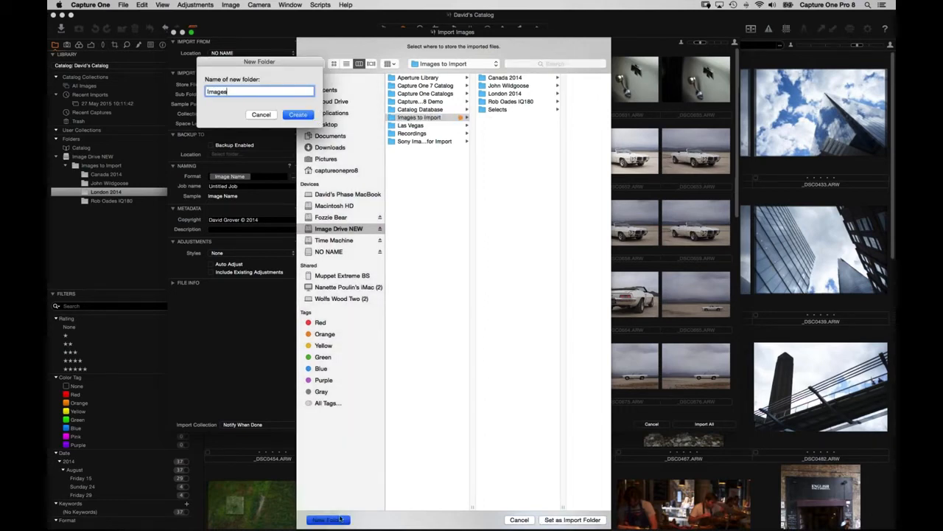
{"action": "key", "text": "Return"}
{"action": "key", "text": "Return"}
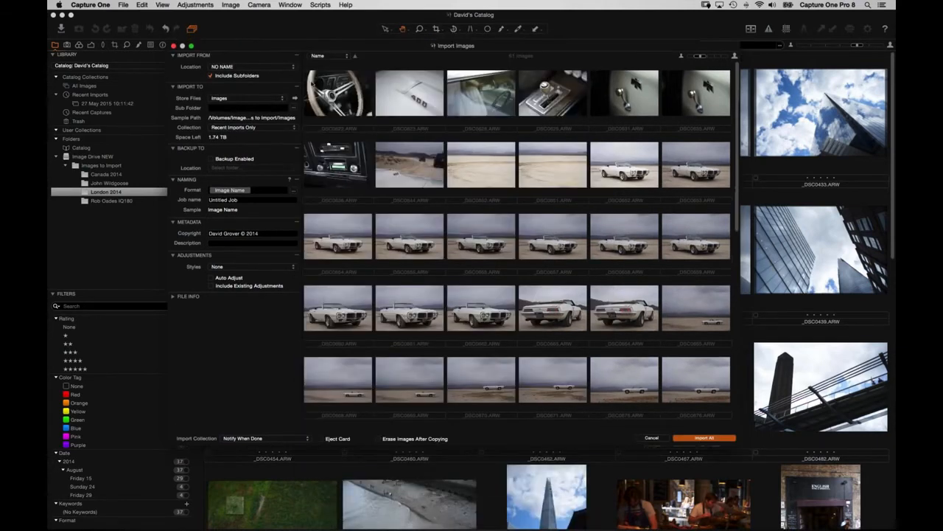
Try Las Vegas/Images as the import sub folder and clear the entry.
{"action": "left_click", "coordinate": [213, 107]}
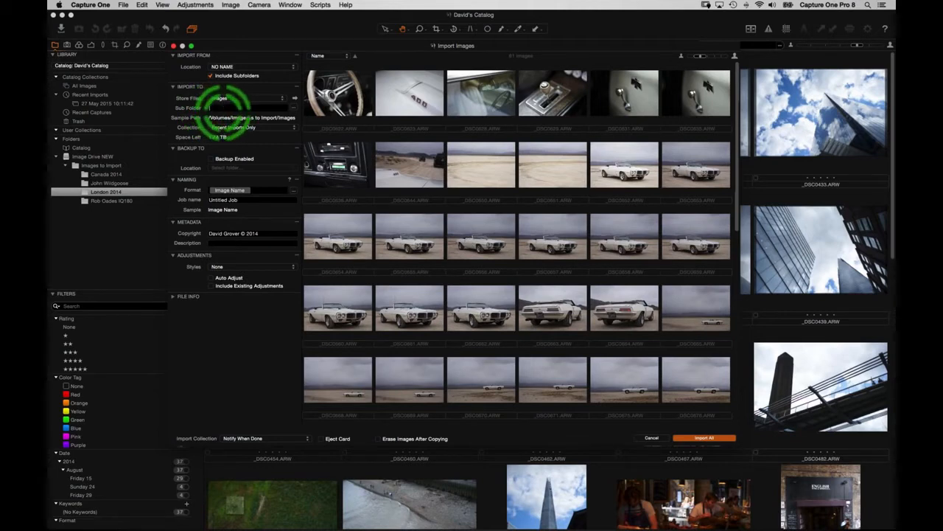
{"action": "type", "text": "Las Vegas"}
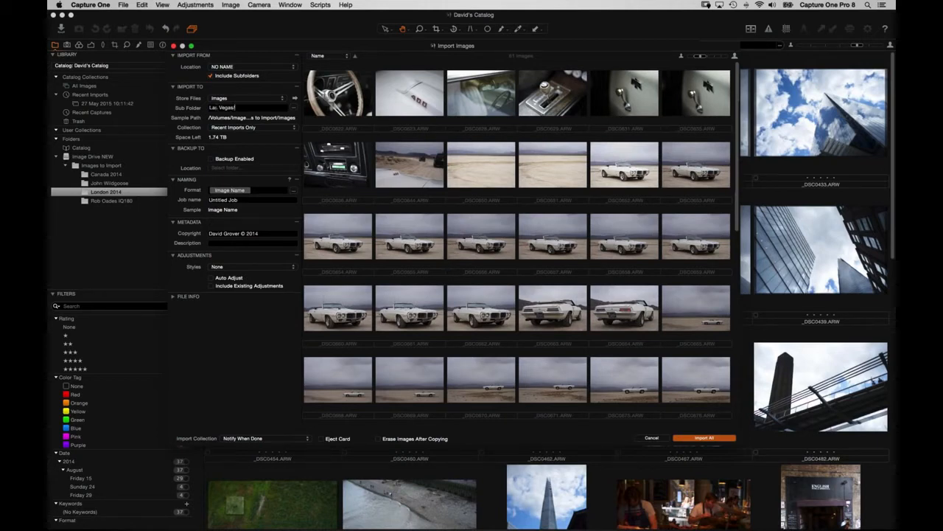
{"action": "type", "text": "Images"}
{"action": "key", "text": "BackSpace"}
{"action": "key", "text": "BackSpace"}
{"action": "key", "text": "BackSpace"}
{"action": "key", "text": "BackSpace"}
{"action": "key", "text": "BackSpace"}
{"action": "key", "text": "BackSpace"}
{"action": "key", "text": "BackSpace"}
{"action": "key", "text": "BackSpace"}
{"action": "key", "text": "BackSpace"}
{"action": "key", "text": "BackSpace"}
{"action": "key", "text": "BackSpace"}
{"action": "key", "text": "BackSpace"}
{"action": "key", "text": "BackSpace"}
Try the Image Date token in dd-MM-yy format as the import sub folder and remove it.
{"action": "left_click", "coordinate": [290, 109]}
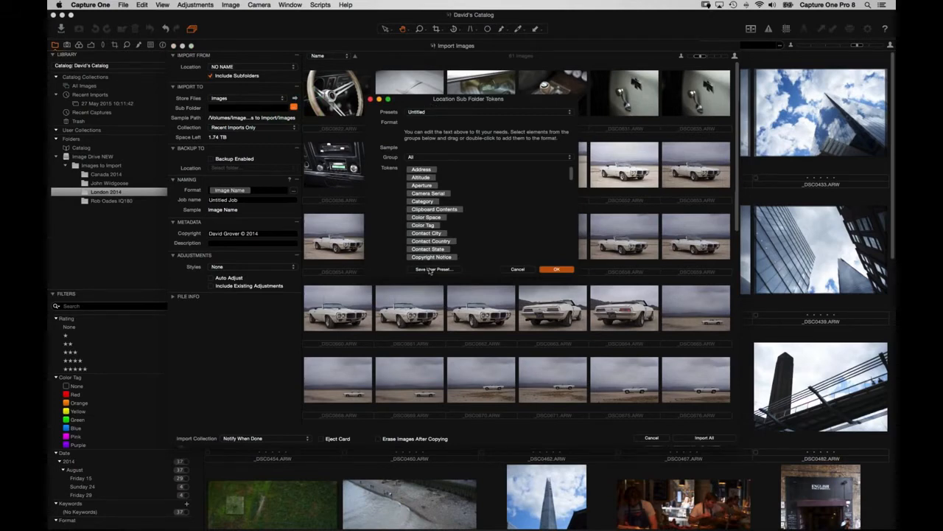
{"action": "left_click", "coordinate": [419, 157]}
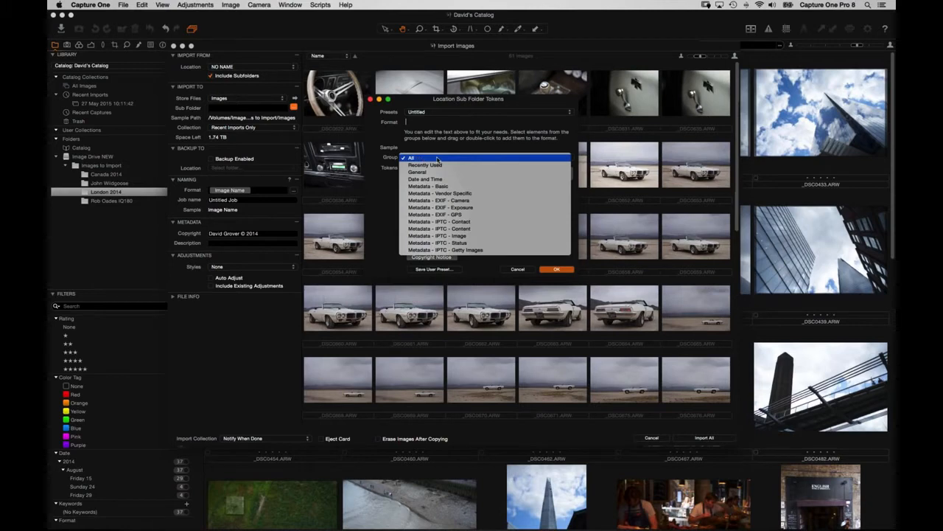
{"action": "left_click", "coordinate": [506, 180]}
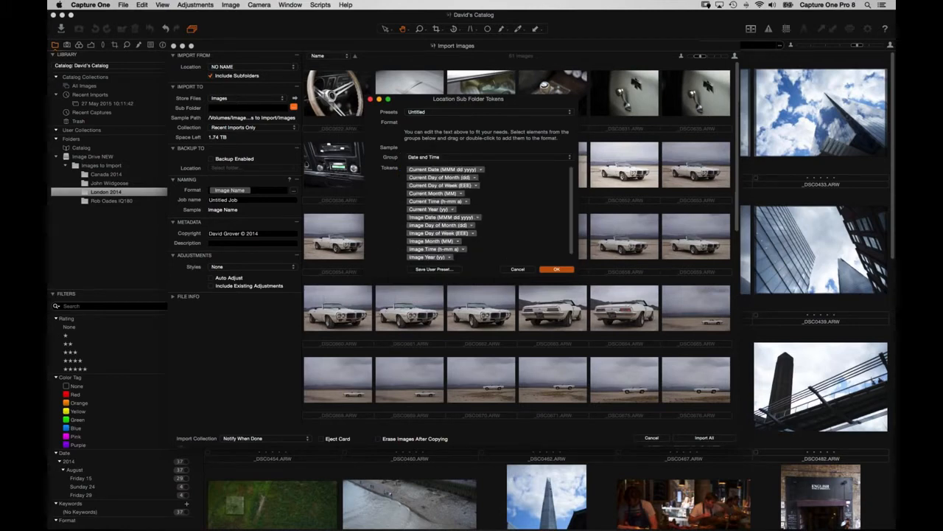
{"action": "left_click_drag", "start_coordinate": [424, 215], "coordinate": [439, 123]}
{"action": "left_click", "coordinate": [484, 125]}
{"action": "left_click", "coordinate": [479, 123]}
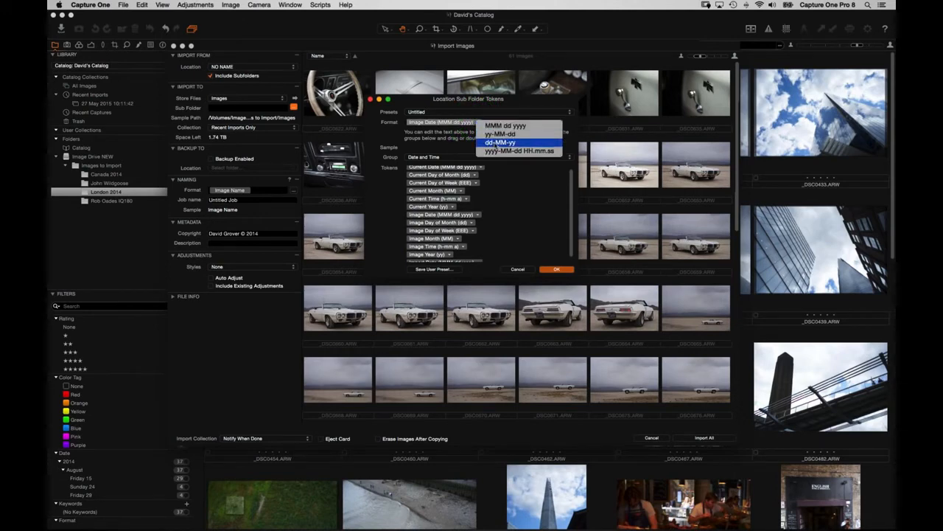
{"action": "left_click", "coordinate": [500, 142]}
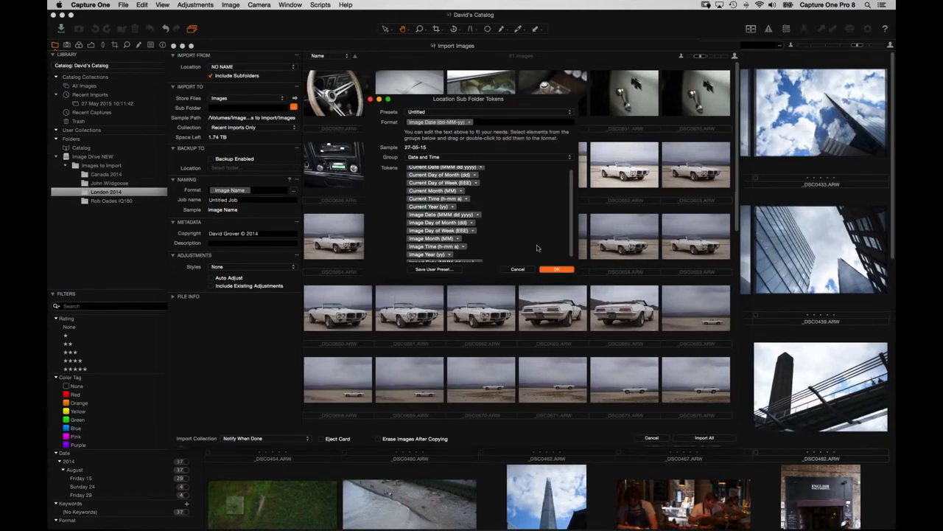
{"action": "left_click", "coordinate": [556, 269]}
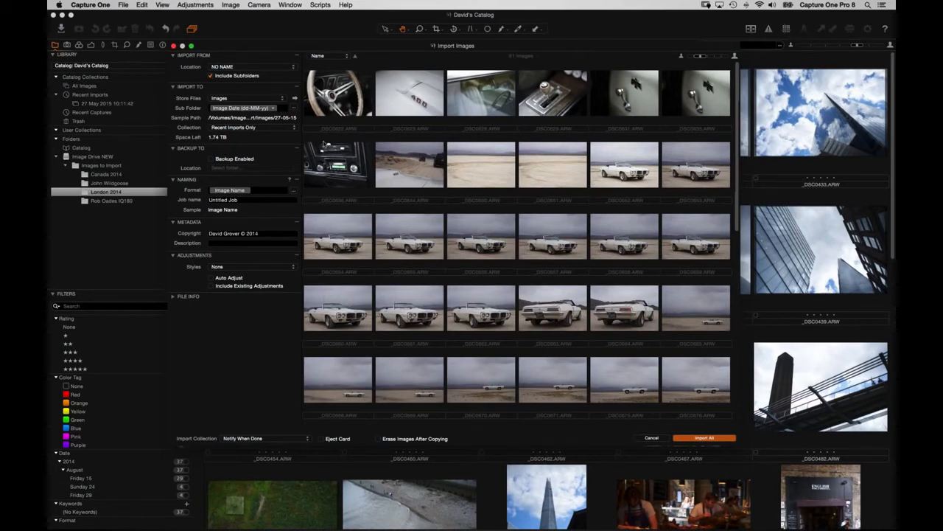
{"action": "key", "text": "BackSpace"}
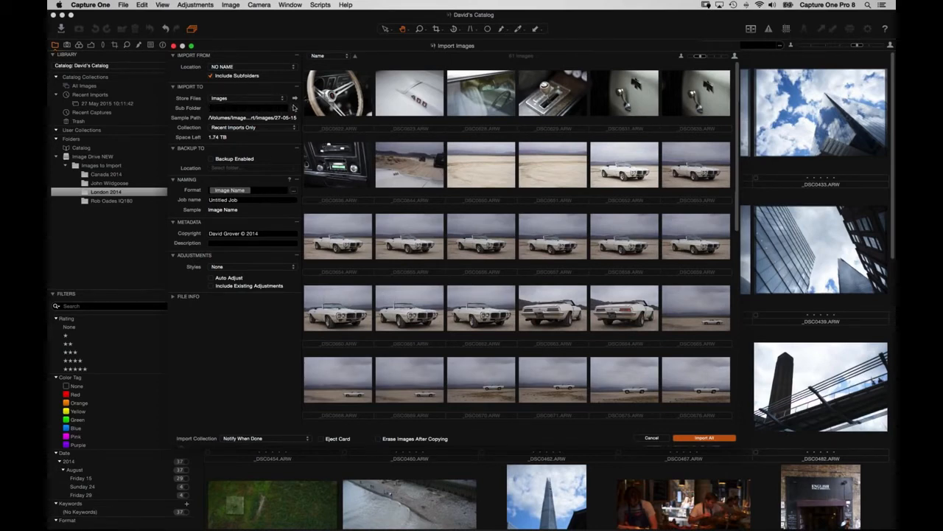
Try combining the GPS Latitude and Longitude tokens as the import sub folder format, and cancel the token selection.
{"action": "left_click", "coordinate": [293, 107]}
{"action": "scroll", "coordinate": [485, 217], "scroll_direction": "down", "scroll_amount": 8}
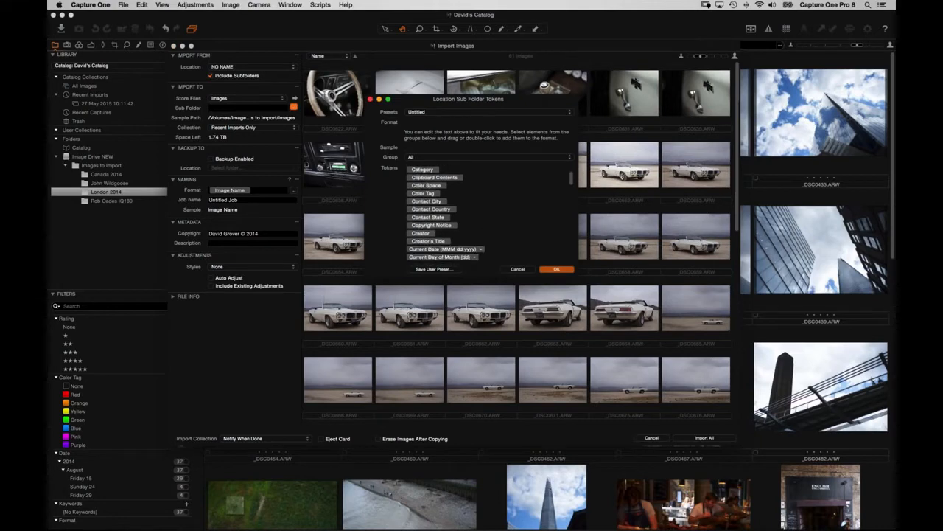
{"action": "scroll", "coordinate": [485, 221], "scroll_direction": "down", "scroll_amount": 5}
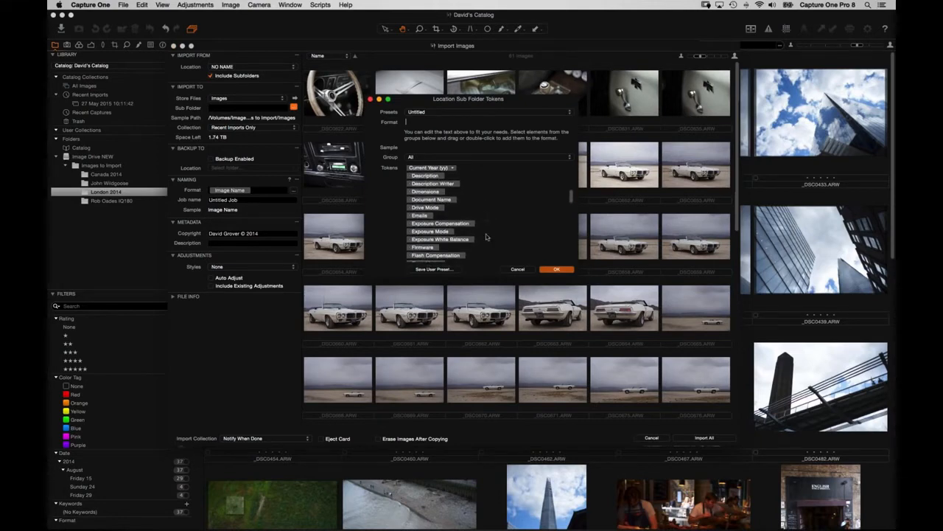
{"action": "left_click", "coordinate": [431, 157]}
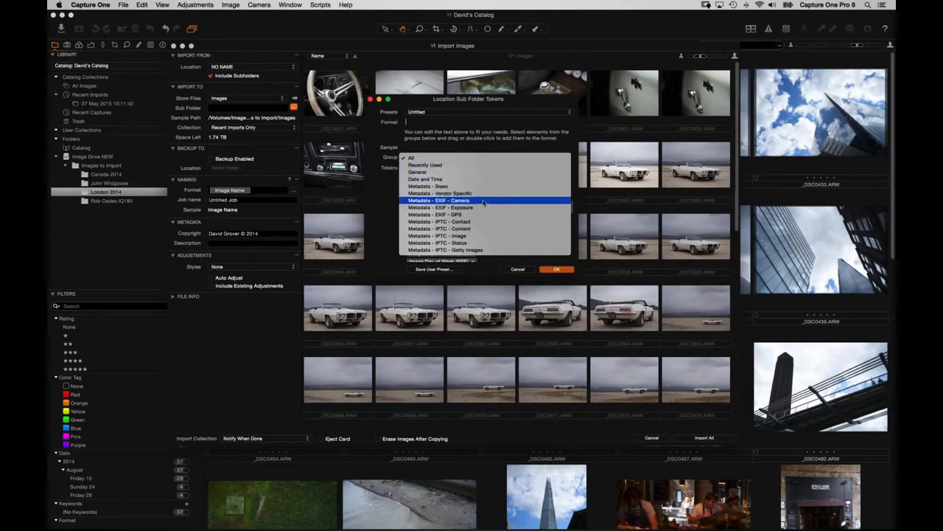
{"action": "left_click", "coordinate": [472, 215]}
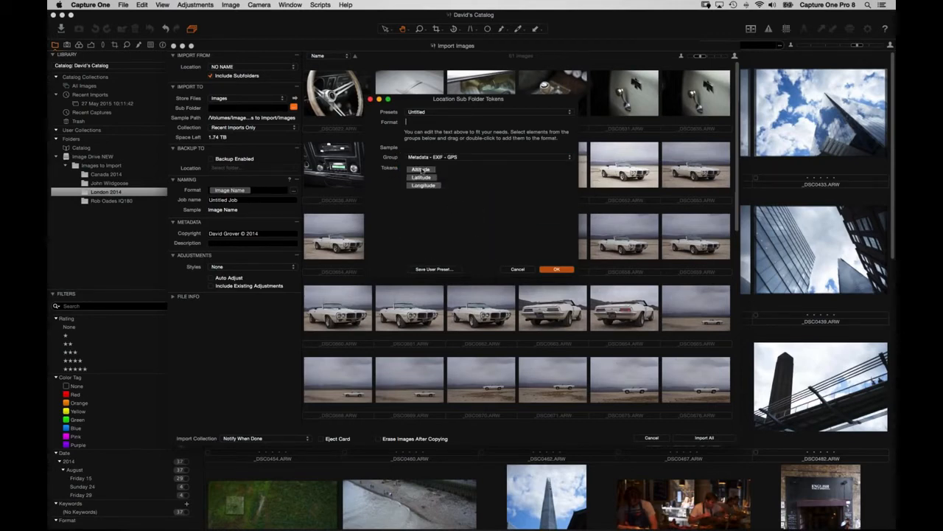
{"action": "left_click_drag", "start_coordinate": [423, 176], "coordinate": [421, 122]}
{"action": "left_click_drag", "start_coordinate": [427, 184], "coordinate": [461, 121]}
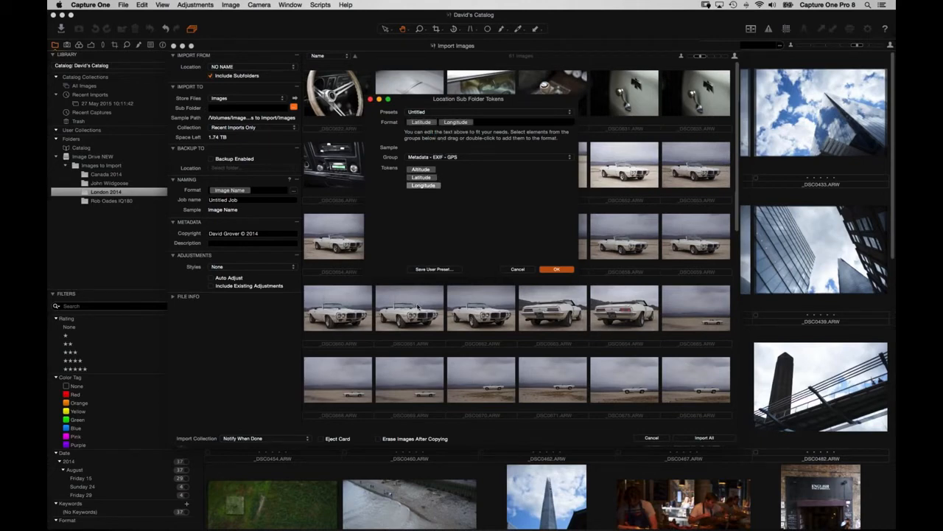
{"action": "left_click", "coordinate": [519, 271]}
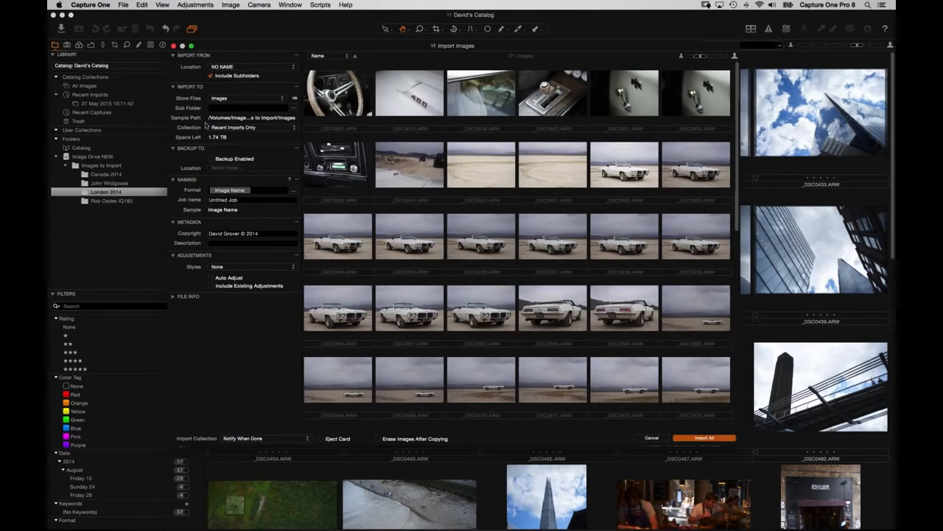
Close the image importer without importing and open it again.
{"action": "left_click", "coordinate": [652, 438]}
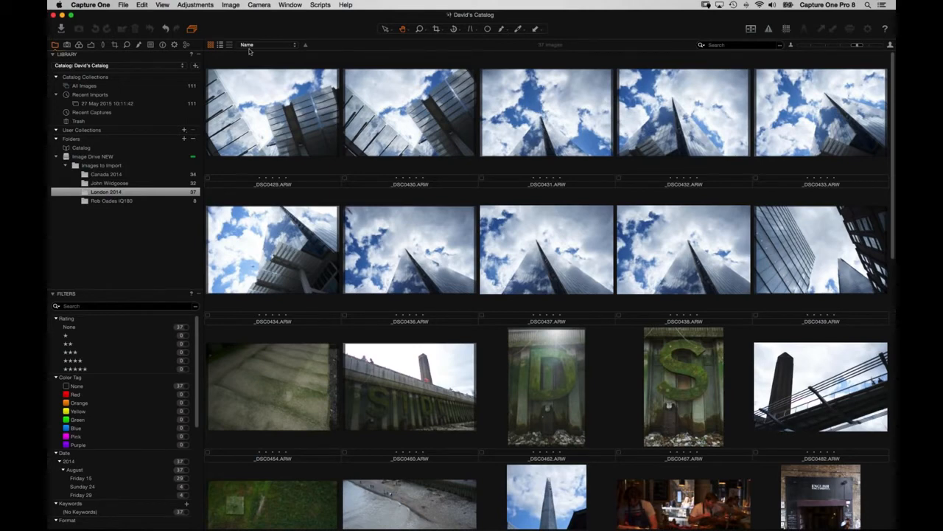
{"action": "left_click", "coordinate": [61, 28]}
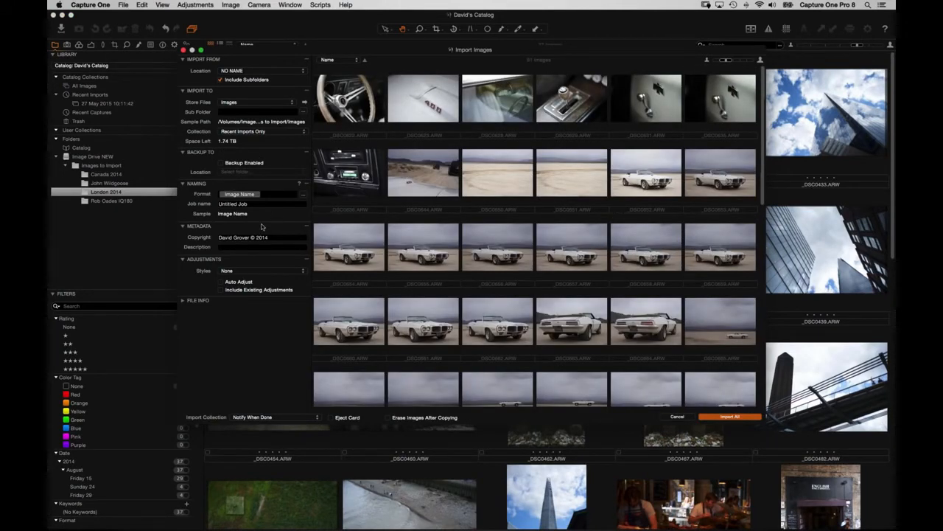
Reopen the image importer, try the Image Date (MMM dd yyyy) token as the import sub folder format, and remove it.
{"action": "left_click", "coordinate": [677, 417]}
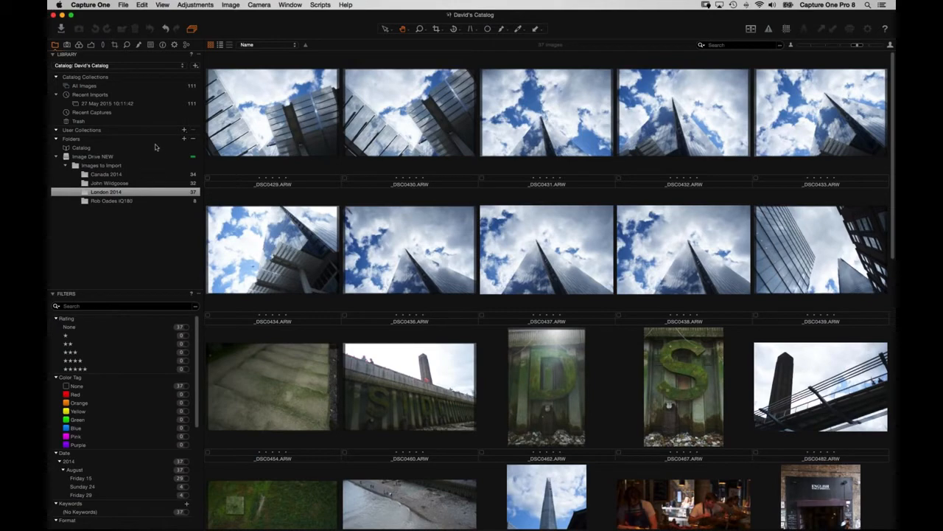
{"action": "left_click", "coordinate": [61, 29]}
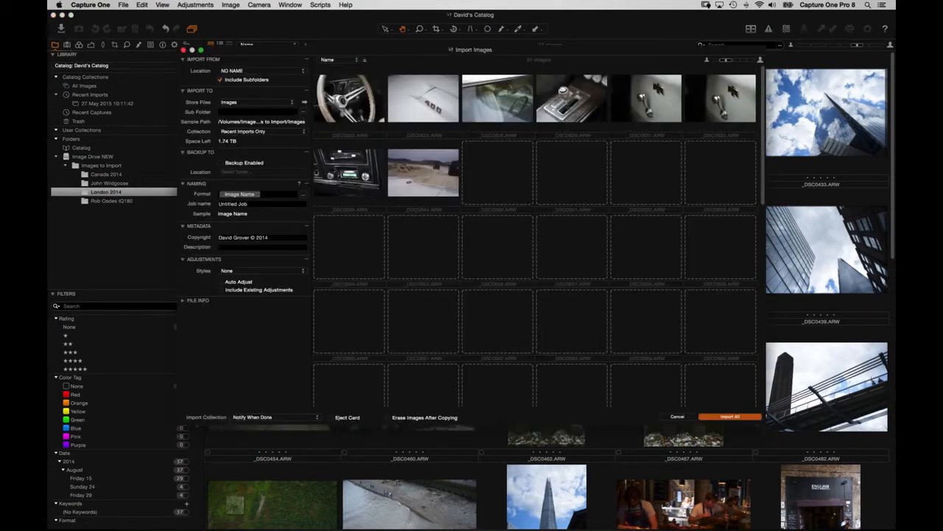
{"action": "left_click", "coordinate": [303, 112]}
{"action": "left_click", "coordinate": [459, 157]}
{"action": "left_click", "coordinate": [474, 182]}
{"action": "left_click_drag", "start_coordinate": [444, 216], "coordinate": [442, 122]}
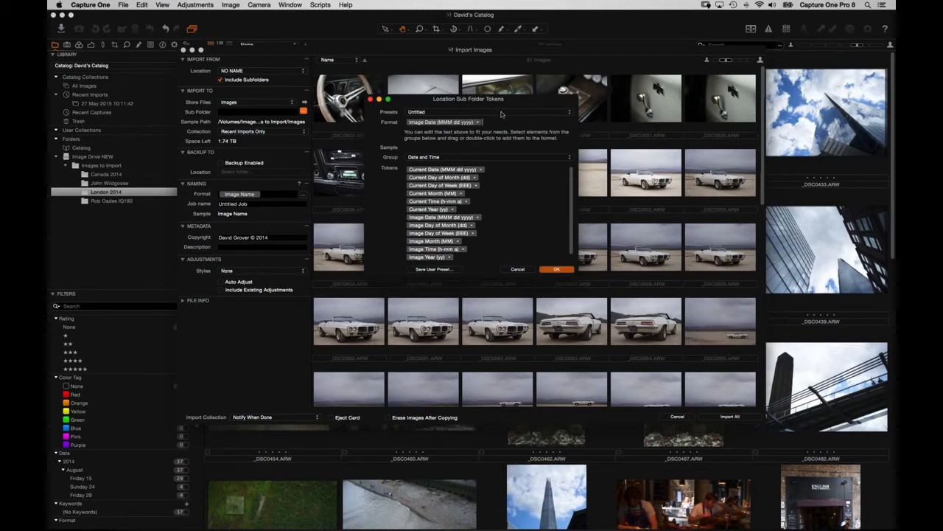
{"action": "left_click", "coordinate": [477, 123]}
{"action": "left_click", "coordinate": [499, 113]}
{"action": "left_click", "coordinate": [501, 123]}
{"action": "key", "text": "BackSpace"}
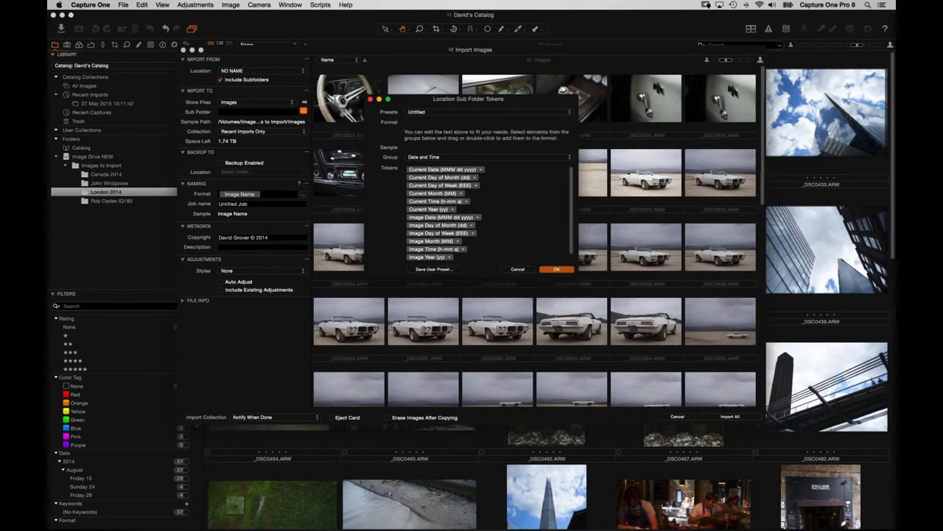
Try the Image Day of Week token as the import sub folder format and remove it.
{"action": "left_click_drag", "start_coordinate": [440, 233], "coordinate": [440, 122]}
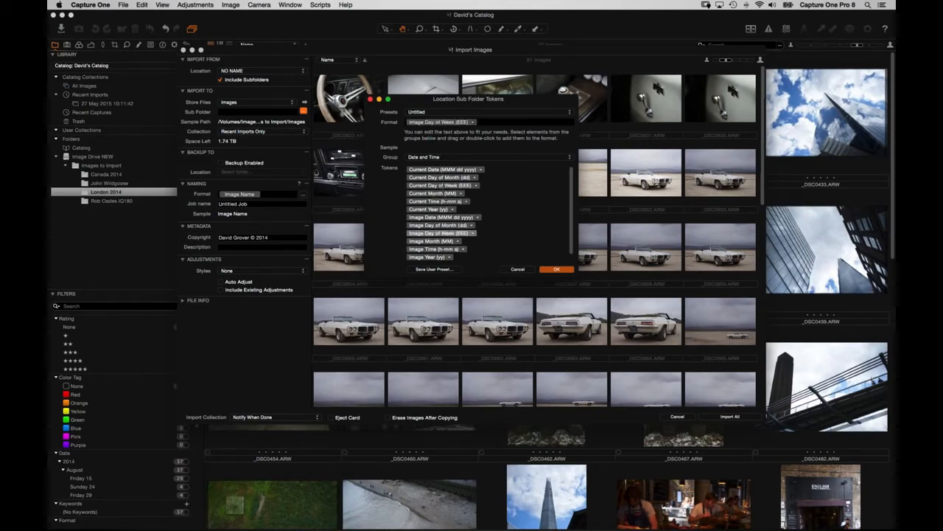
{"action": "left_click", "coordinate": [473, 123]}
{"action": "left_click", "coordinate": [507, 177]}
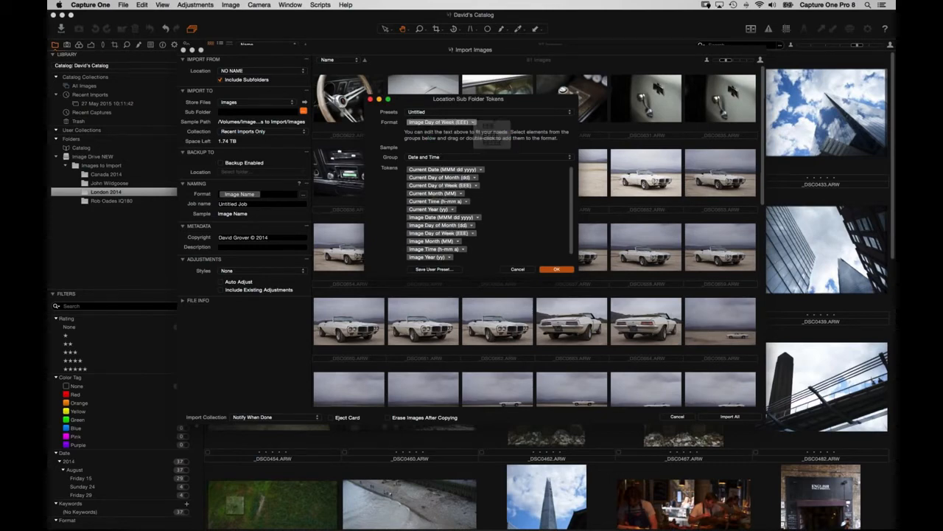
{"action": "key", "text": "BackSpace"}
Try Image Year (yyyy) and Image Month (MMMM) joined by a hyphen as the sub folder format, and cancel the tokens and the import.
{"action": "left_click_drag", "start_coordinate": [442, 258], "coordinate": [438, 123]}
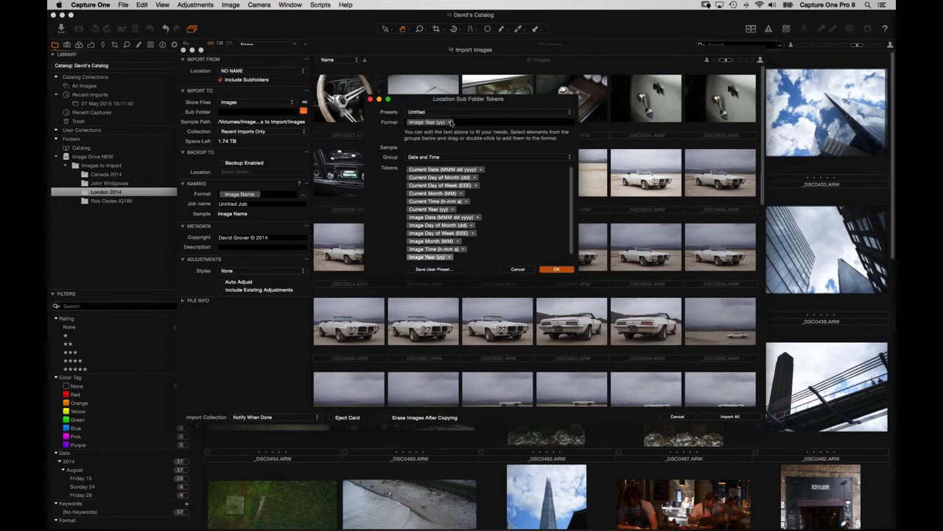
{"action": "left_click", "coordinate": [451, 123]}
{"action": "left_click", "coordinate": [475, 139]}
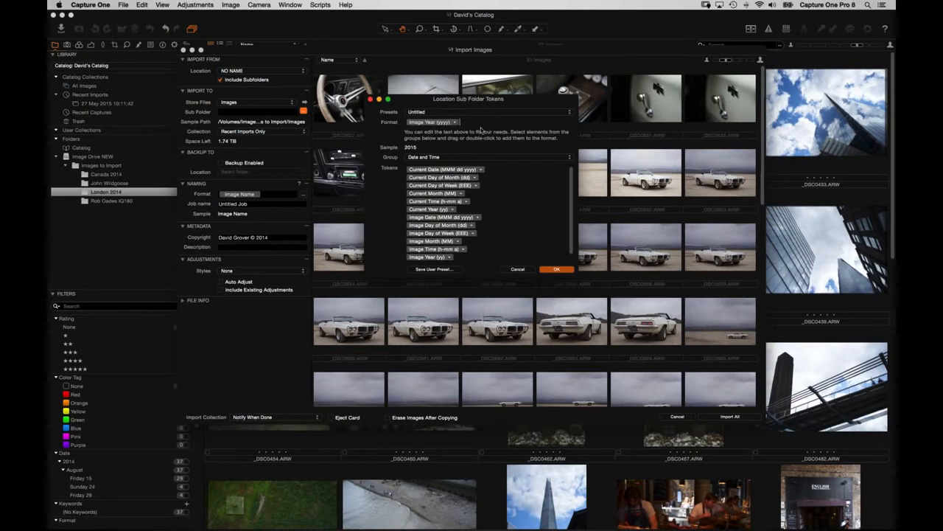
{"action": "type", "text": "-"}
{"action": "scroll", "coordinate": [484, 225], "scroll_direction": "down", "scroll_amount": 1}
{"action": "left_click_drag", "start_coordinate": [443, 240], "coordinate": [499, 122]}
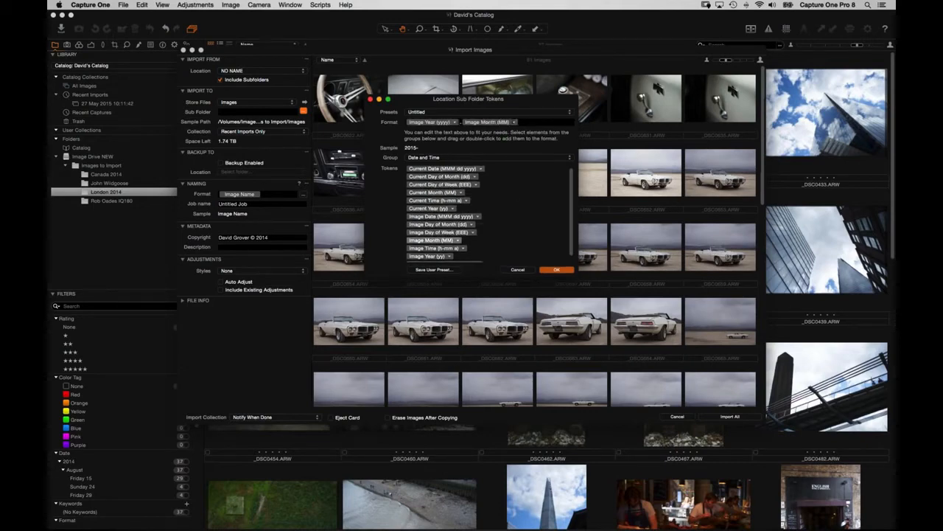
{"action": "left_click", "coordinate": [514, 122]}
{"action": "left_click", "coordinate": [537, 159]}
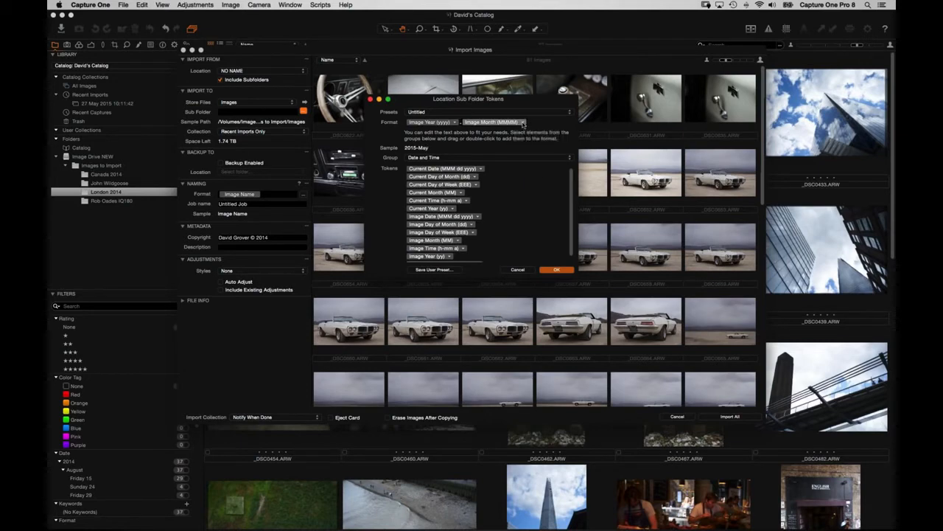
{"action": "left_click", "coordinate": [522, 122]}
{"action": "left_click", "coordinate": [538, 160]}
{"action": "left_click", "coordinate": [519, 270]}
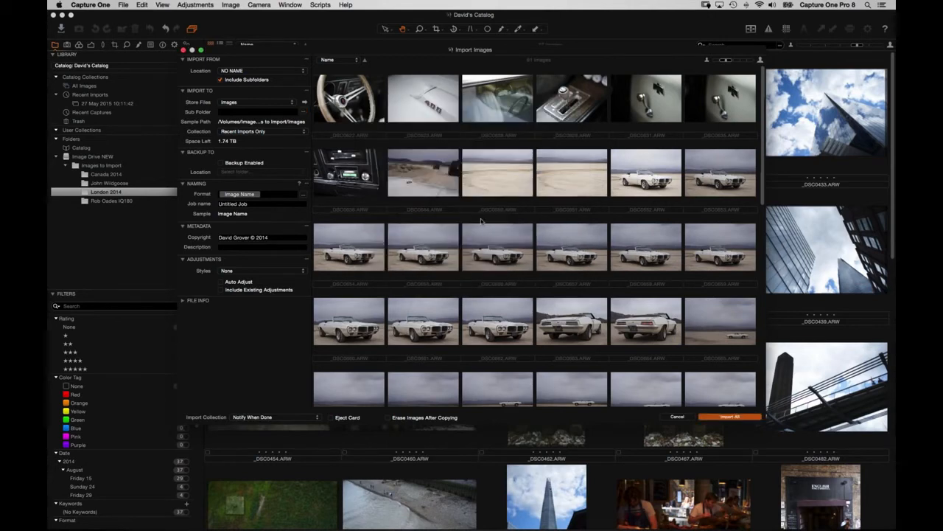
{"action": "left_click", "coordinate": [675, 417]}
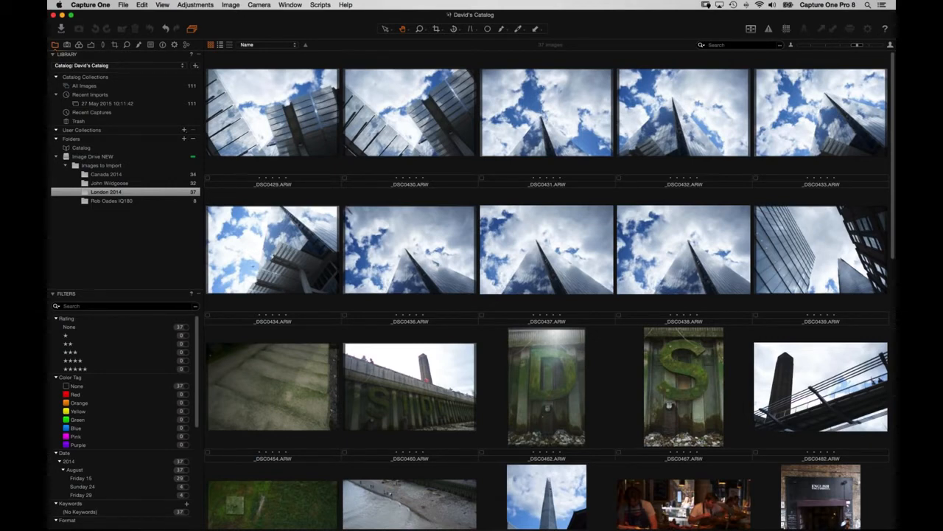
Browse the referenced folders and move Shot_04_071.IIQ from the IQ180 folder into the Catalog folder.
{"action": "left_click", "coordinate": [104, 182]}
{"action": "left_click", "coordinate": [108, 192]}
{"action": "left_click", "coordinate": [110, 201]}
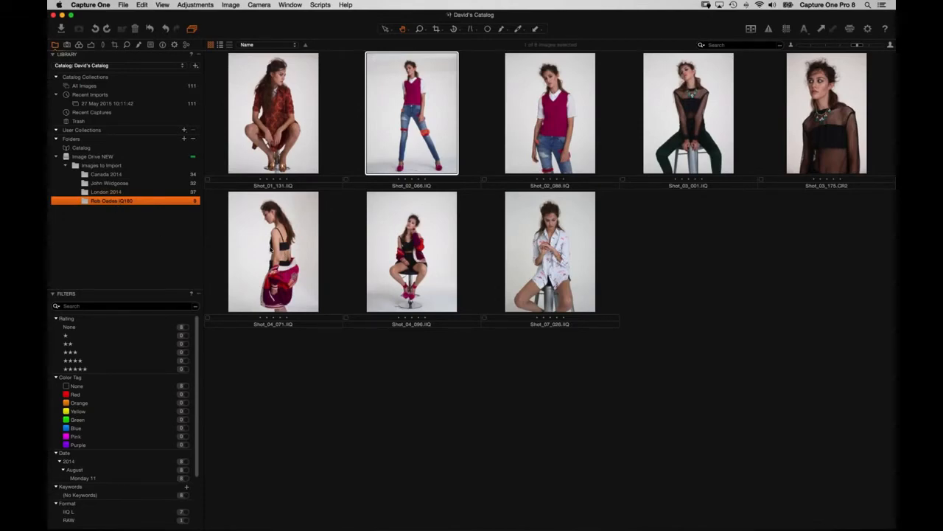
{"action": "left_click", "coordinate": [273, 249]}
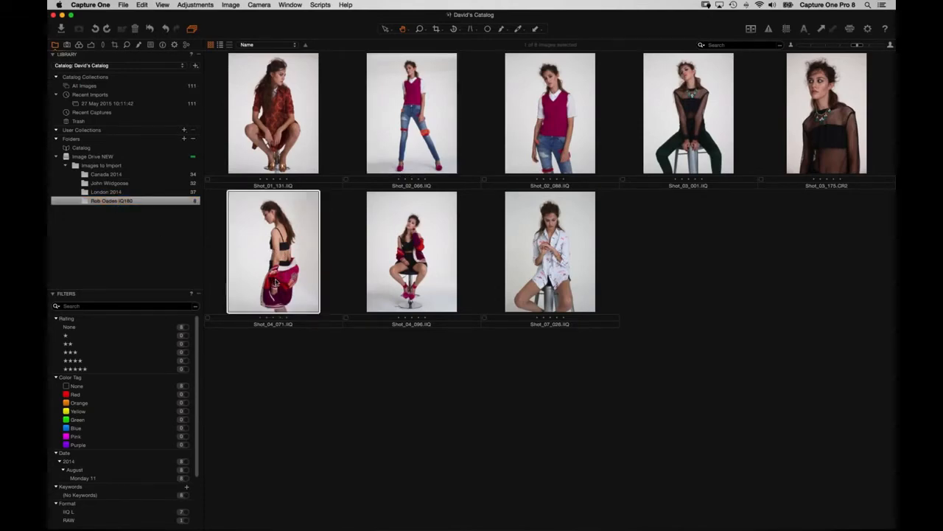
{"action": "left_click_drag", "start_coordinate": [273, 267], "coordinate": [81, 149]}
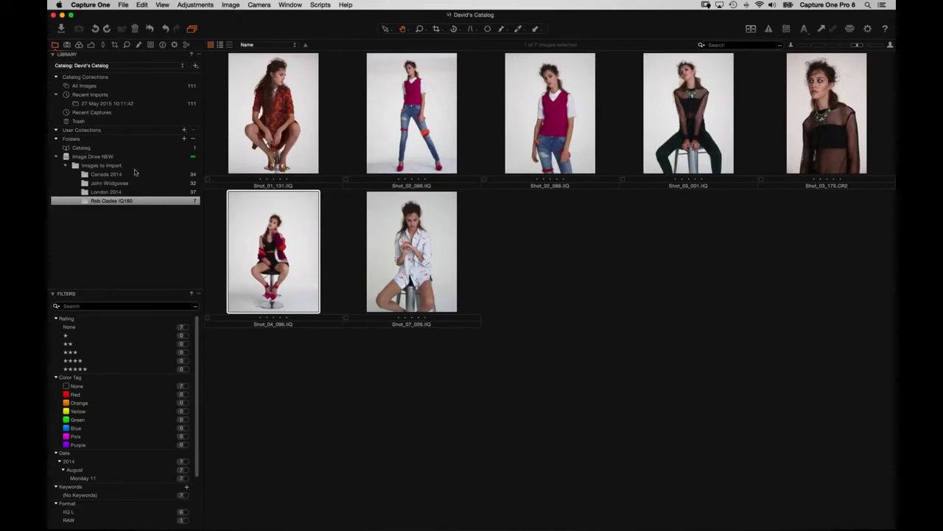
Switch to Finder, check the catalog file's size in Pictures/Webinar Wednesday, and return to Capture One.
{"action": "key", "text": "super+Tab"}
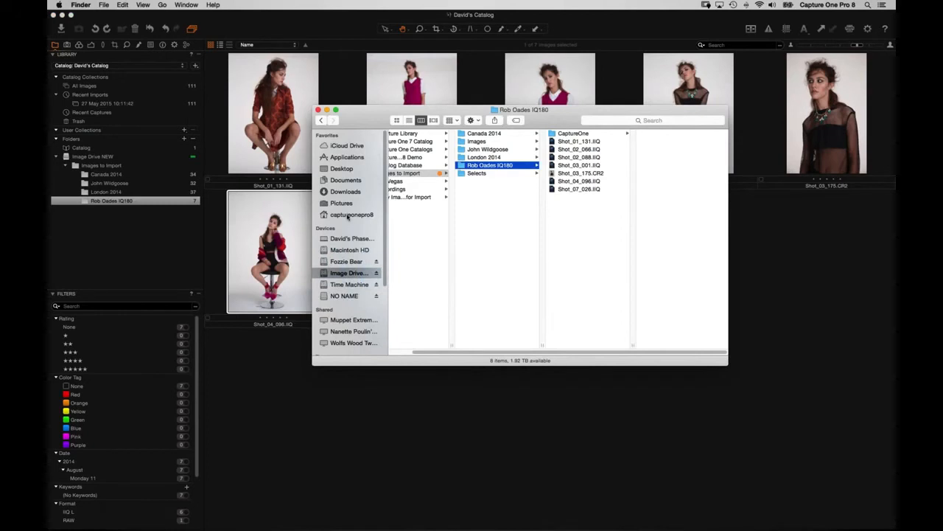
{"action": "left_click", "coordinate": [343, 204]}
{"action": "left_click", "coordinate": [437, 165]}
{"action": "left_click", "coordinate": [515, 135]}
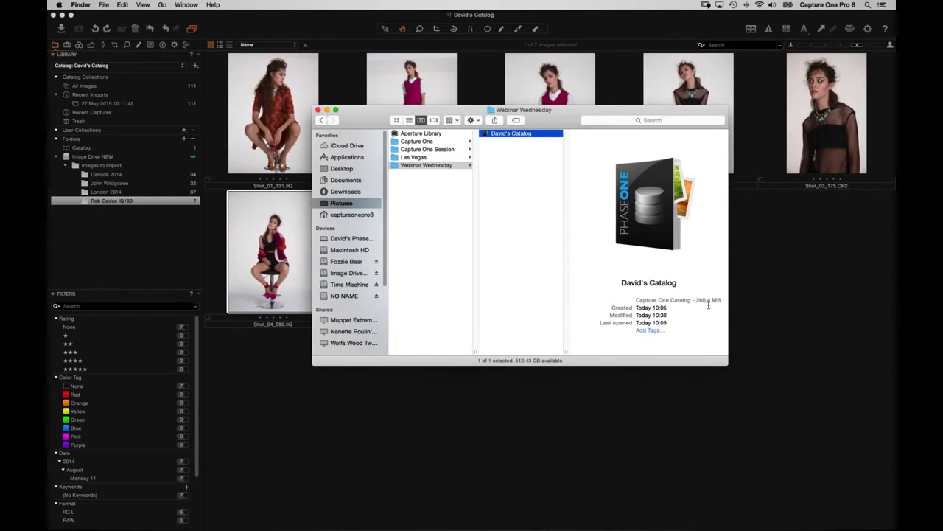
{"action": "left_click", "coordinate": [394, 434]}
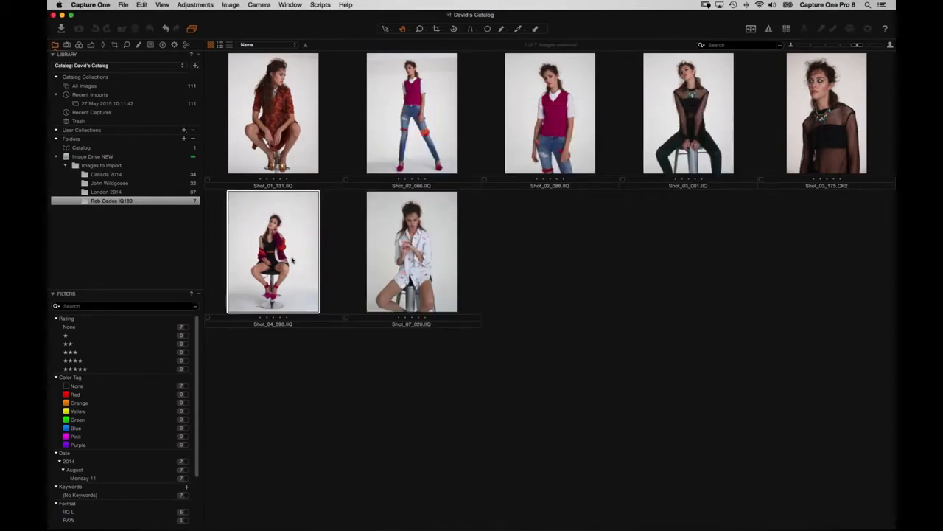
Move Shot_04_096.IIQ from the IQ180 folder into the Catalog folder and recheck the catalog file's size in Finder.
{"action": "left_click_drag", "start_coordinate": [286, 237], "coordinate": [92, 147]}
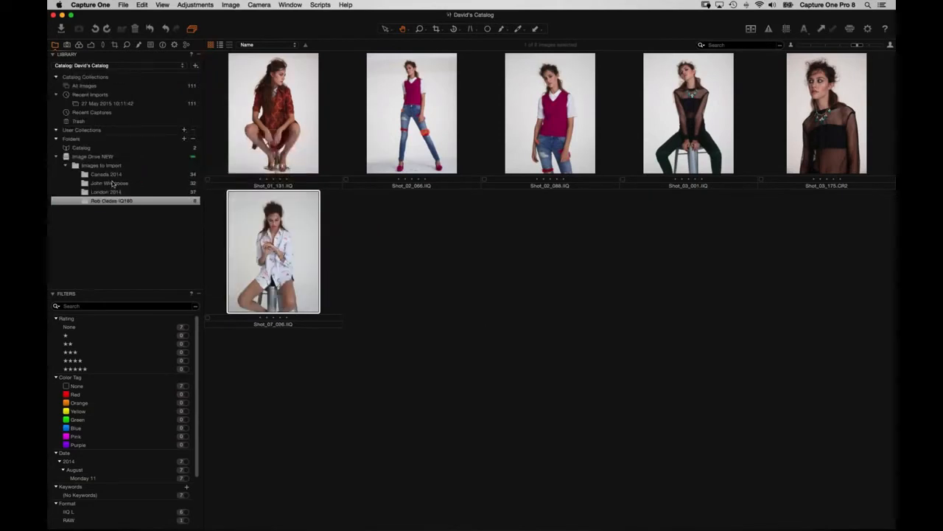
{"action": "key", "text": "super+Tab"}
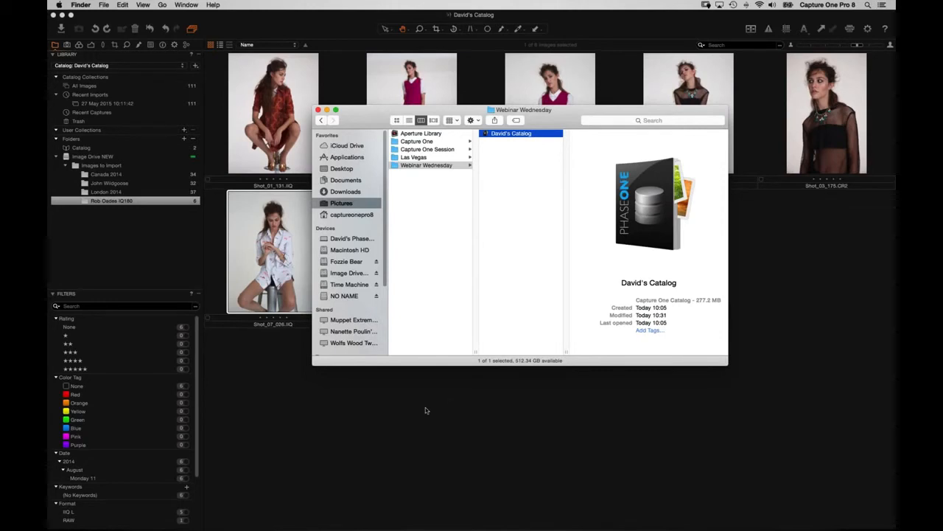
{"action": "left_click", "coordinate": [352, 403]}
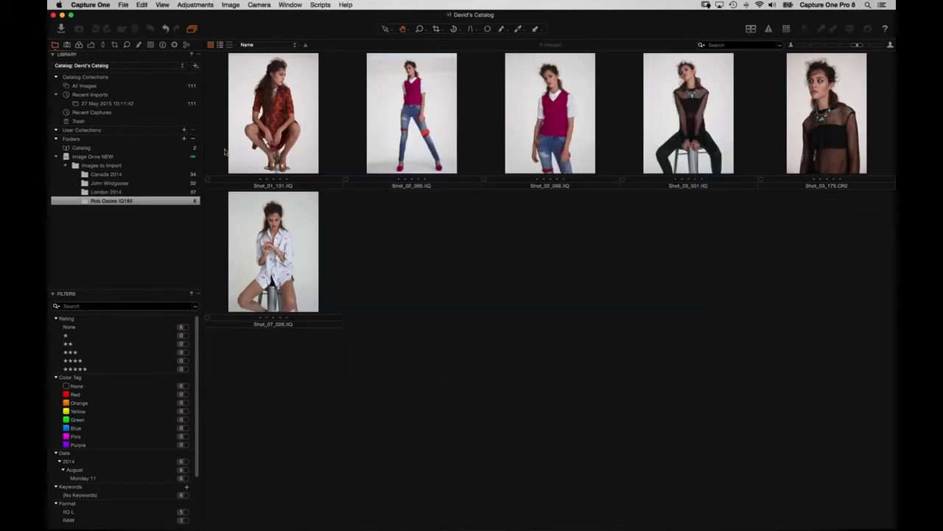
Show the images stored in the Catalog folder and move Shot_04_071.IIQ back to the IQ180 folder.
{"action": "left_click", "coordinate": [133, 148]}
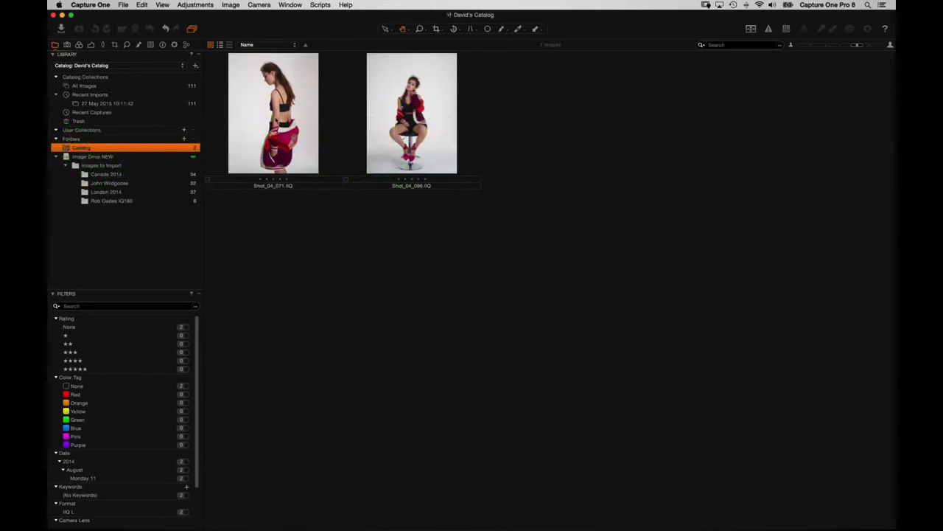
{"action": "left_click_drag", "start_coordinate": [264, 112], "coordinate": [126, 200]}
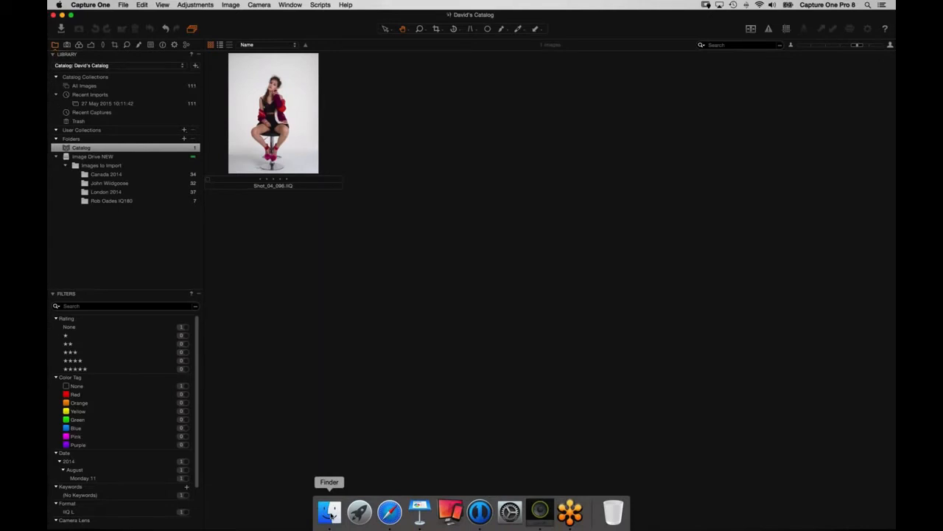
Switch to Finder, eject the Image Drive NEW volume, and return to Capture One.
{"action": "left_click", "coordinate": [330, 514]}
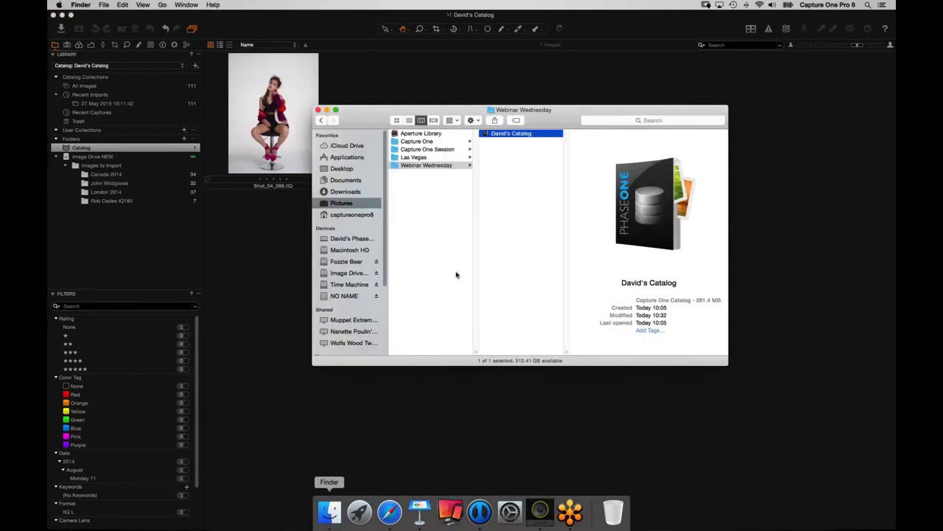
{"action": "left_click", "coordinate": [359, 273]}
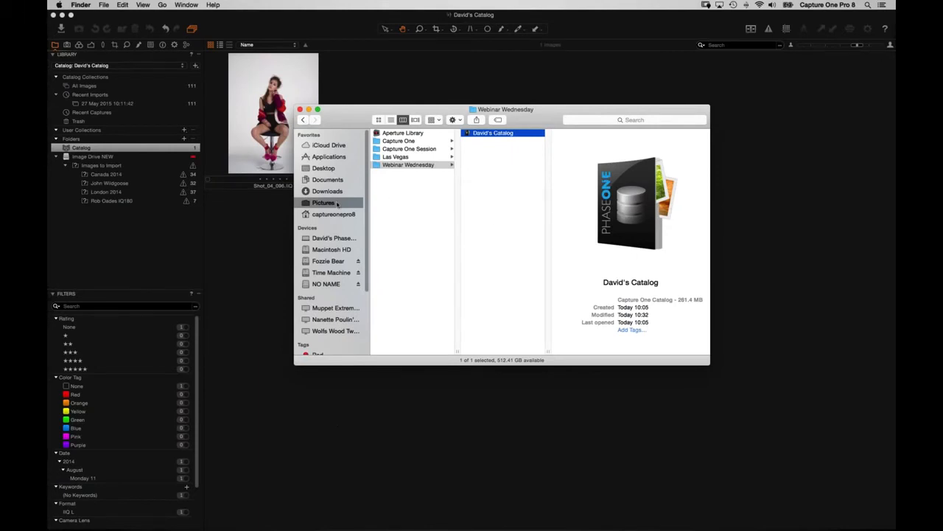
{"action": "left_click", "coordinate": [194, 208]}
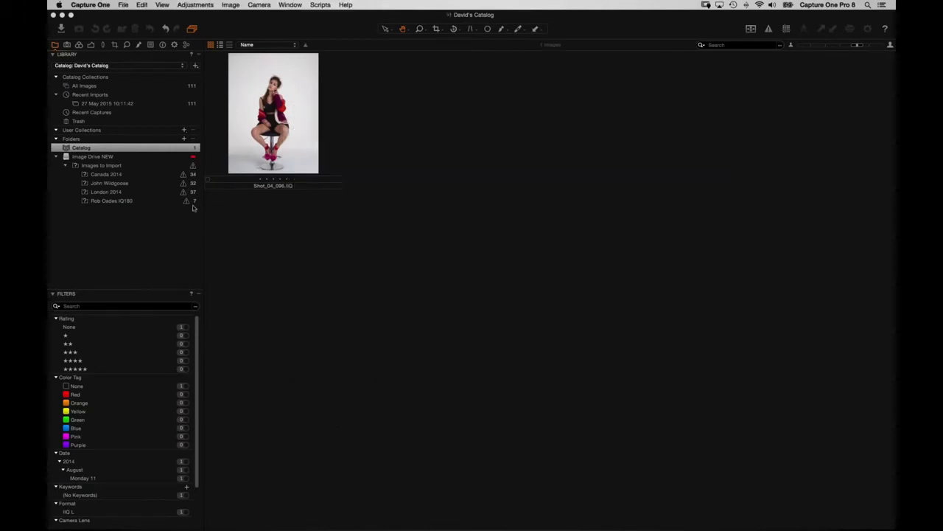
Open offline image _DSC0954.ARW from Canada 2014, set Exposure to 0.38 and Clarity to 32, and lower its saturation and vignetting amount.
{"action": "left_click", "coordinate": [114, 176]}
{"action": "double_click", "coordinate": [560, 315]}
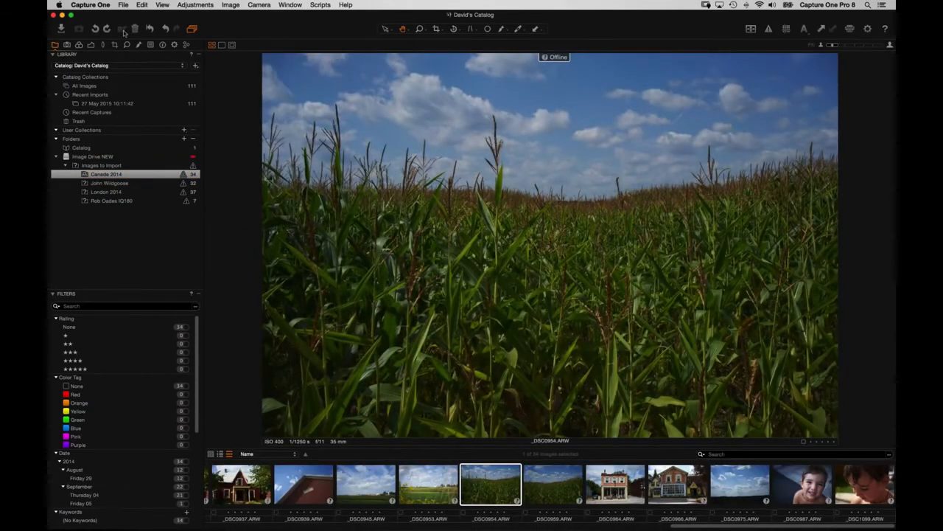
{"action": "left_click", "coordinate": [92, 44]}
{"action": "mouse_move", "coordinate": [132, 123]}
{"action": "left_mouse_down"}
{"action": "mouse_move", "coordinate": [111, 123]}
{"action": "mouse_move", "coordinate": [135, 123]}
{"action": "left_mouse_up"}
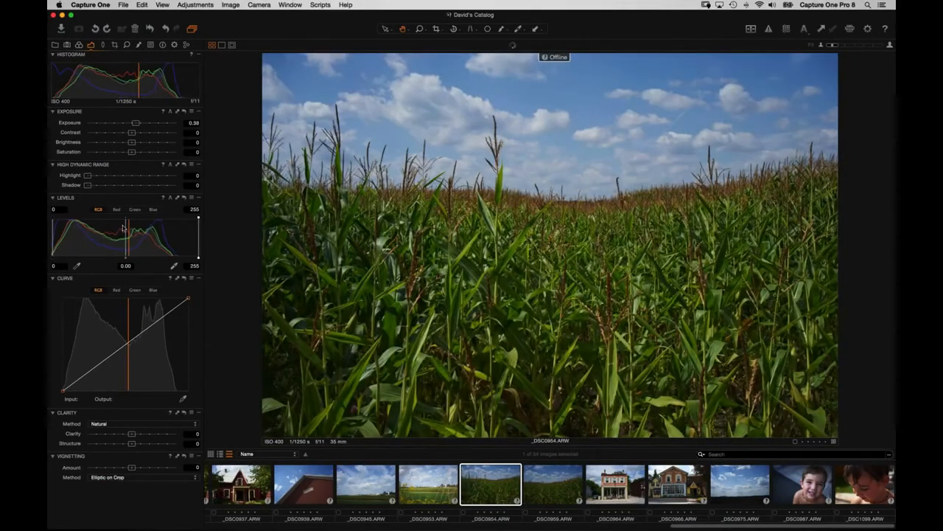
{"action": "left_click_drag", "start_coordinate": [132, 433], "coordinate": [145, 433]}
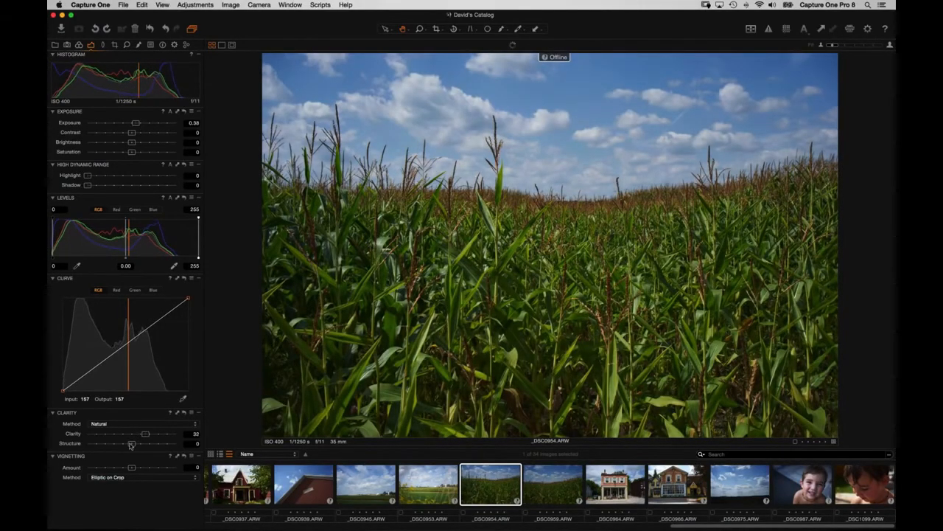
{"action": "left_click_drag", "start_coordinate": [131, 151], "coordinate": [125, 151]}
{"action": "left_click_drag", "start_coordinate": [136, 468], "coordinate": [120, 469]}
{"action": "left_click", "coordinate": [55, 44]}
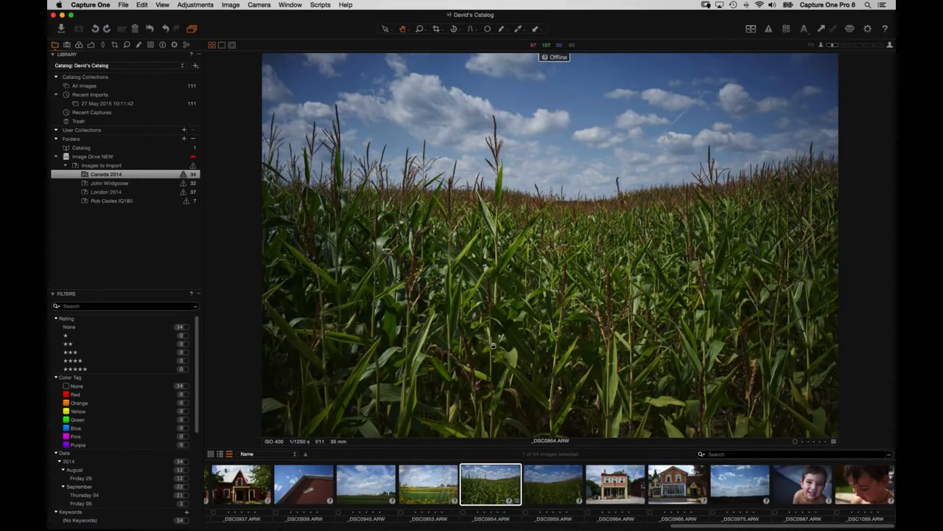
Switch to Finder and show the package contents of the catalog file in the Webinar Wednesday folder.
{"action": "key", "text": "super+Tab"}
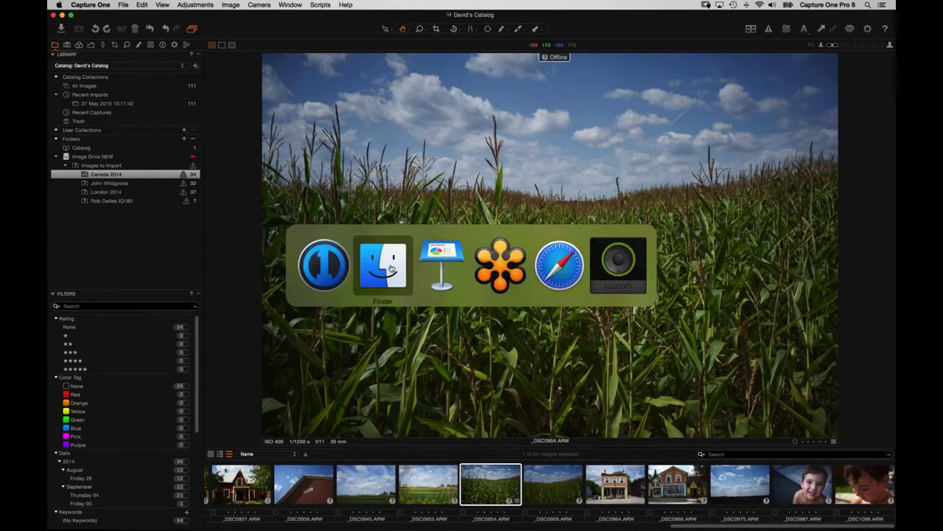
{"action": "left_click_drag", "start_coordinate": [347, 227], "coordinate": [309, 193]}
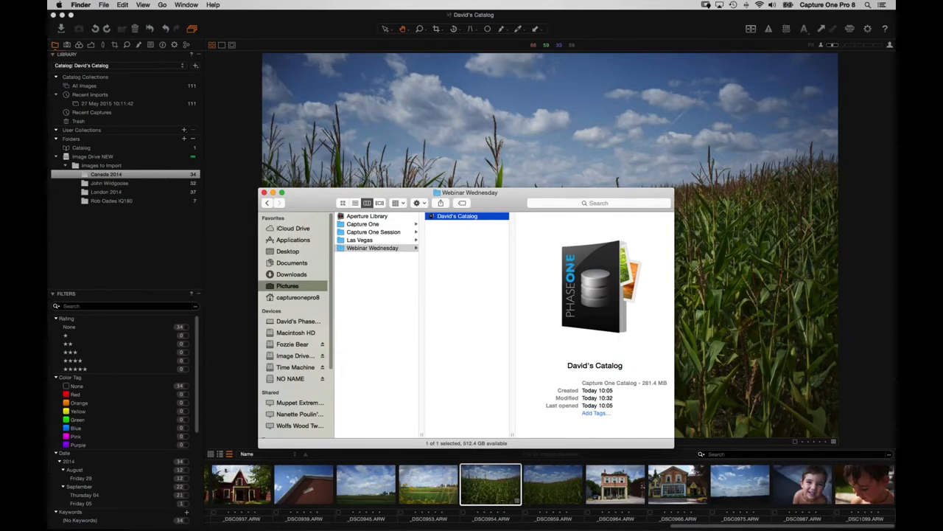
{"action": "key", "text": "super+Tab"}
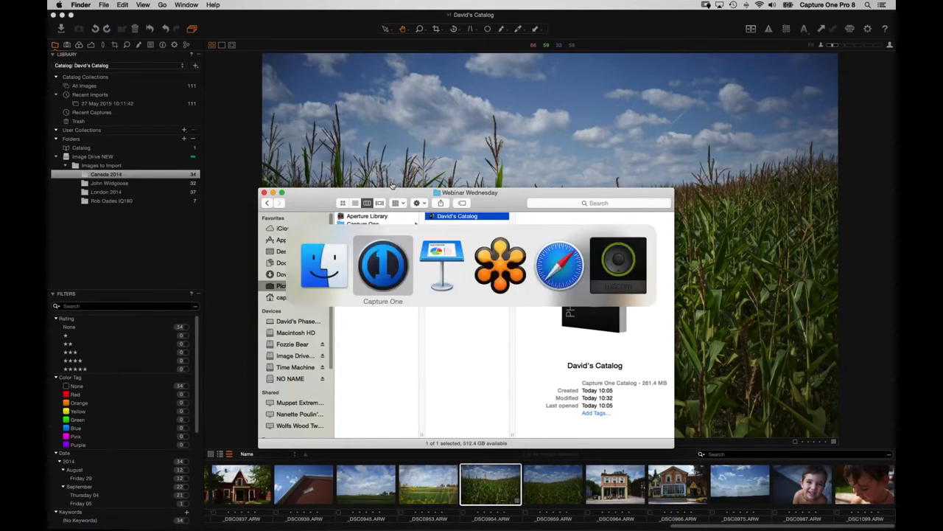
{"action": "left_click", "coordinate": [342, 267]}
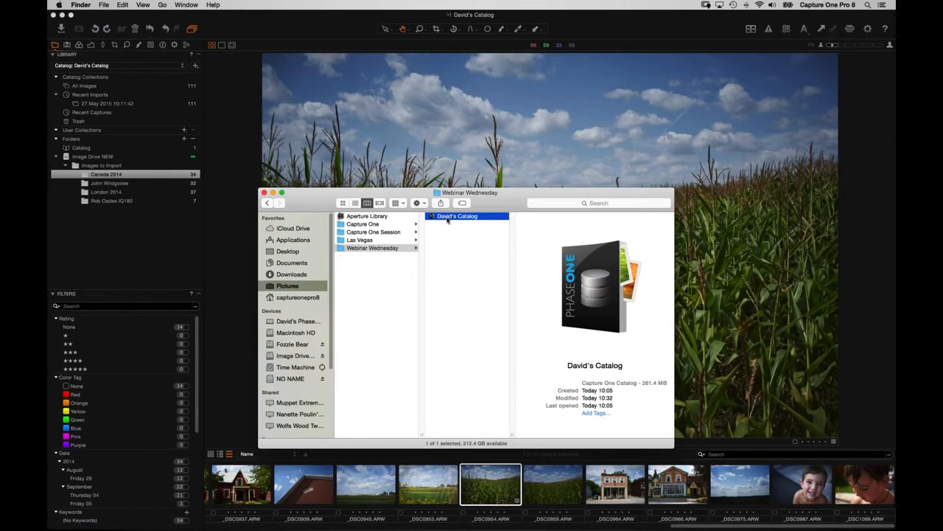
{"action": "right_click", "coordinate": [447, 219]}
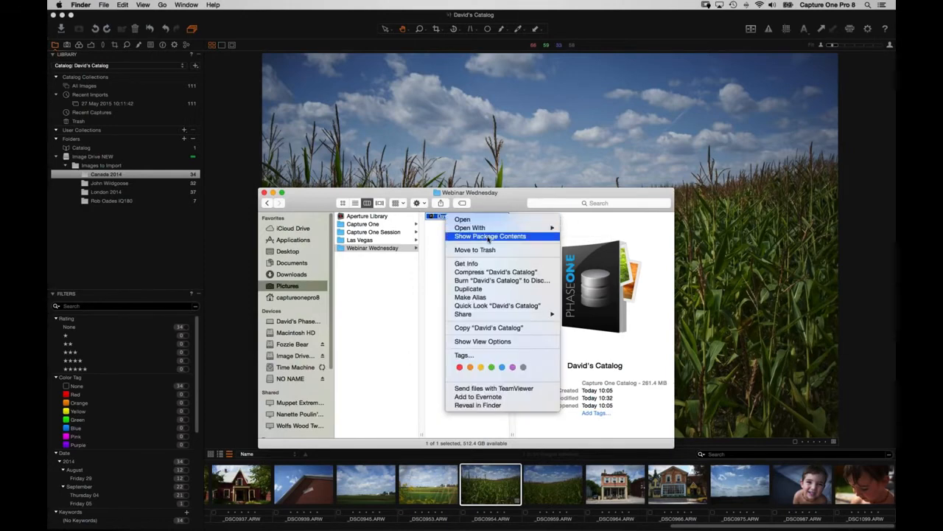
{"action": "left_click", "coordinate": [488, 237]}
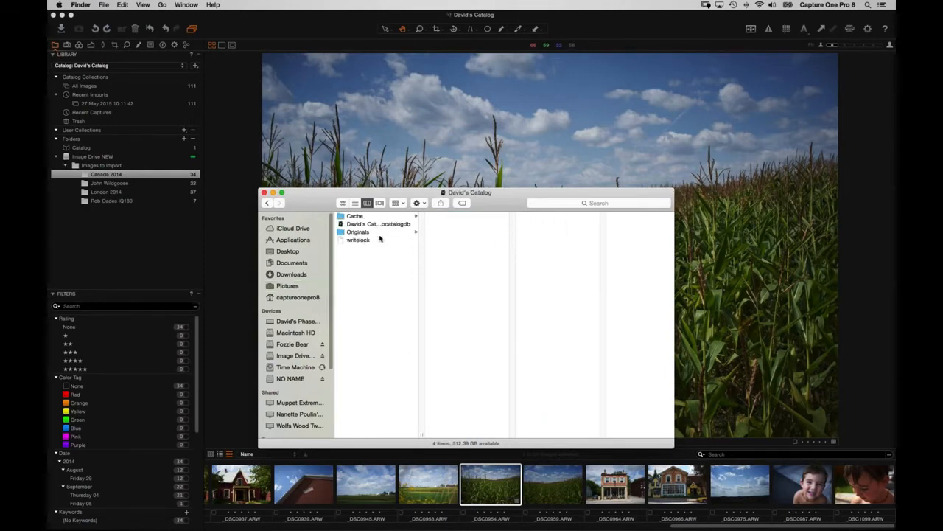
Inspect the Cache and Originals folders, the catalog database and the writelock file inside the package, and close the Finder window.
{"action": "left_click", "coordinate": [361, 216]}
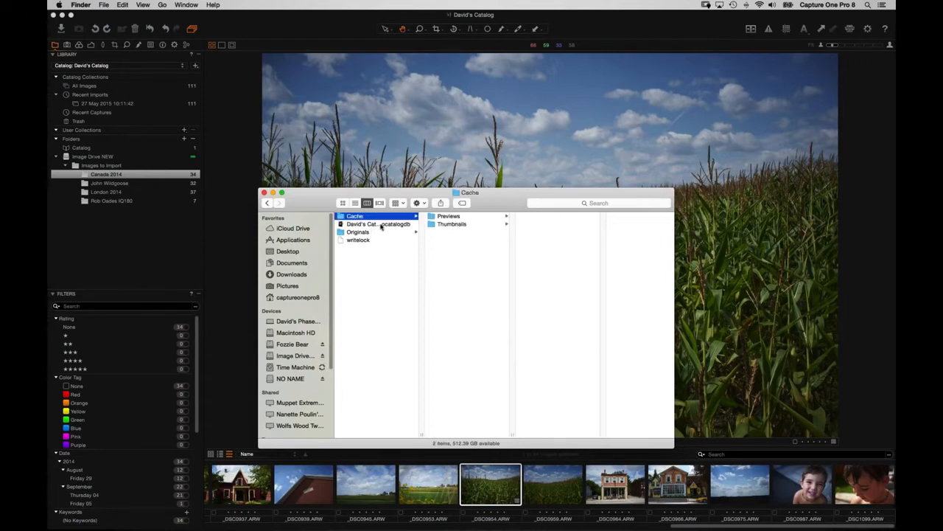
{"action": "left_click", "coordinate": [380, 232]}
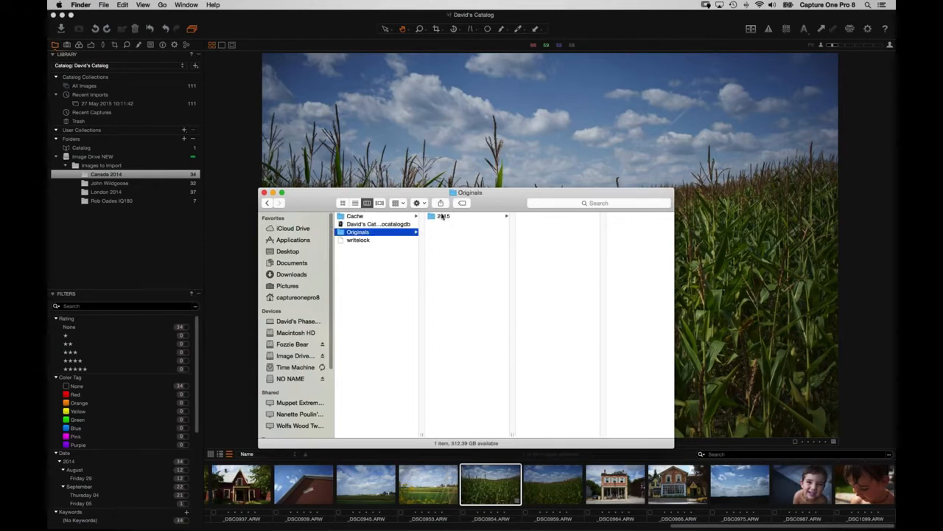
{"action": "left_click", "coordinate": [387, 224]}
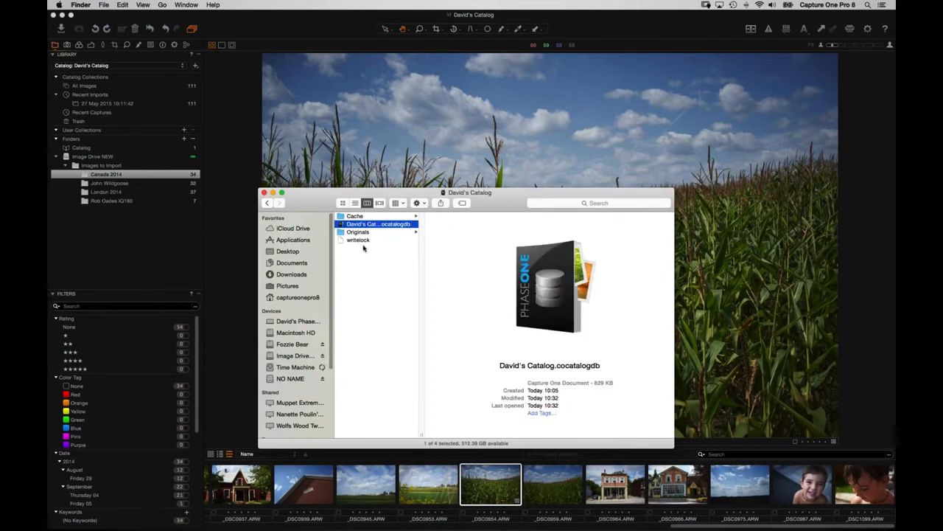
{"action": "left_click", "coordinate": [362, 241]}
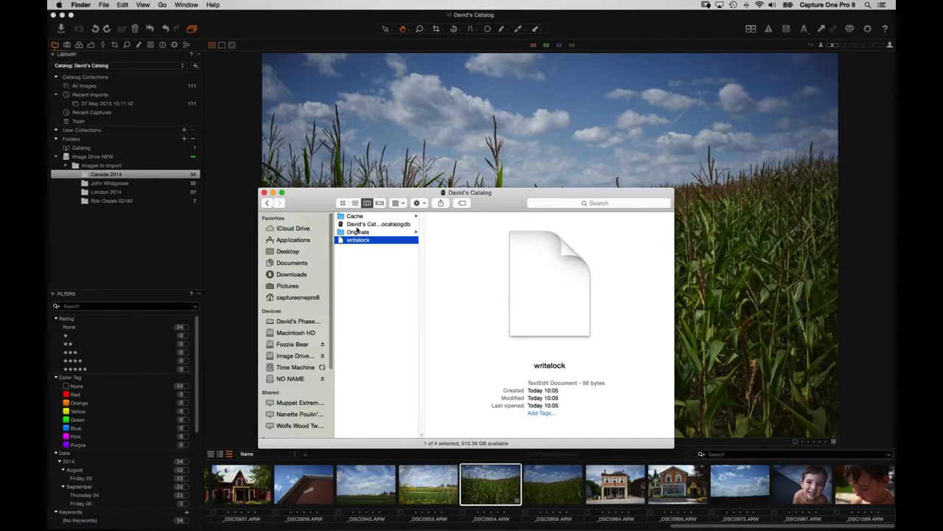
{"action": "left_click", "coordinate": [266, 205]}
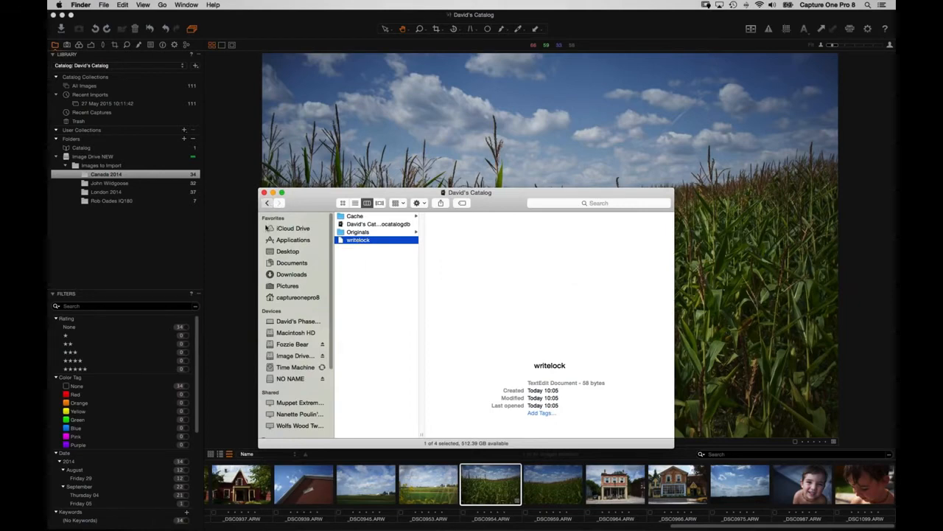
{"action": "left_click", "coordinate": [267, 205]}
{"action": "left_click", "coordinate": [266, 205]}
{"action": "left_click", "coordinate": [264, 193]}
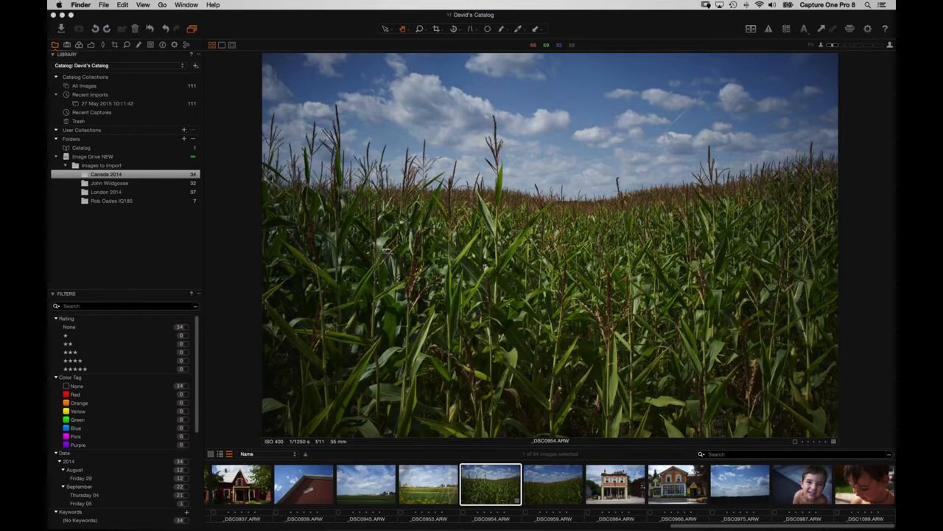
Open the image importer, look through all tokens available for the naming format, and cancel both the naming format and the import.
{"action": "left_click", "coordinate": [62, 30]}
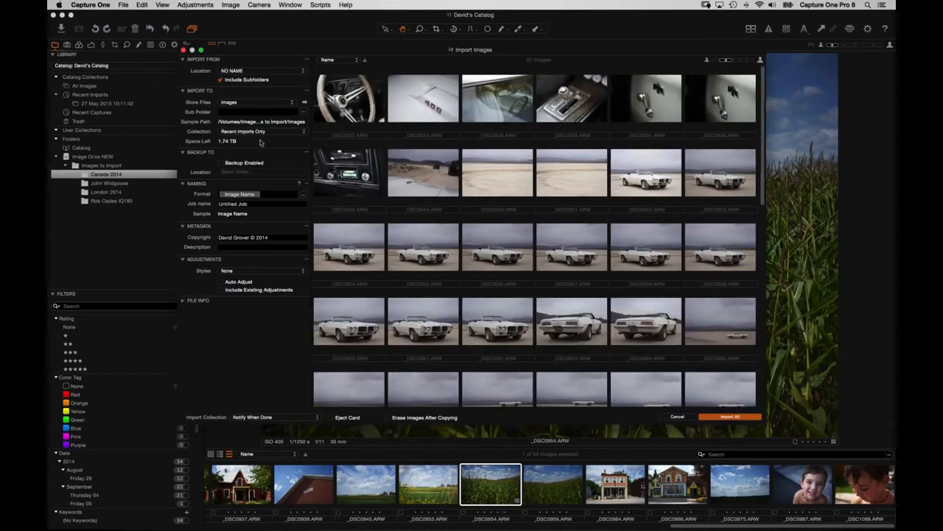
{"action": "left_click", "coordinate": [302, 196]}
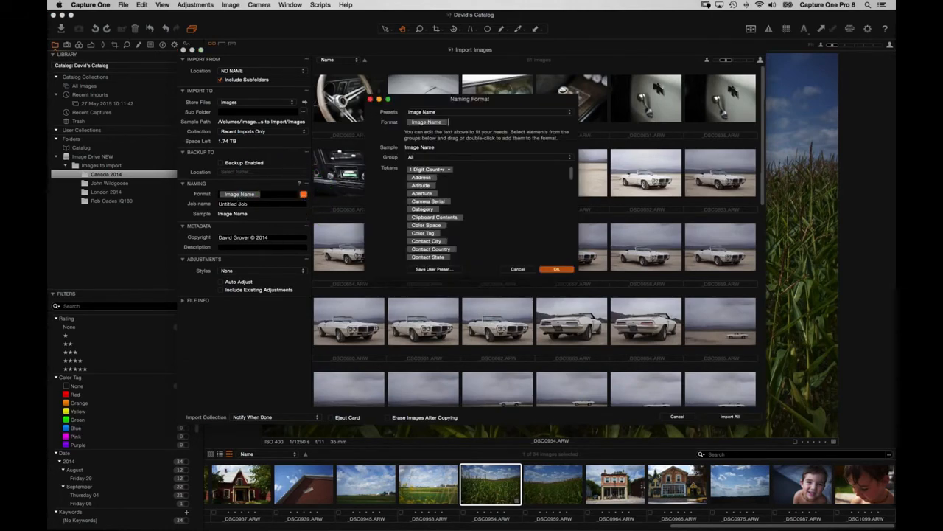
{"action": "scroll", "coordinate": [471, 210], "scroll_direction": "down", "scroll_amount": 5}
{"action": "scroll", "coordinate": [478, 212], "scroll_direction": "down", "scroll_amount": 5}
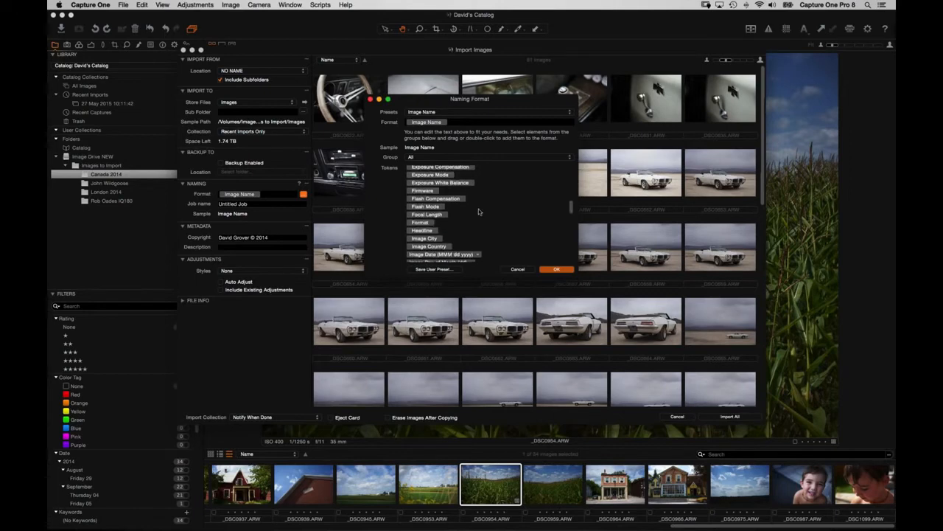
{"action": "scroll", "coordinate": [479, 212], "scroll_direction": "down", "scroll_amount": 1}
{"action": "scroll", "coordinate": [476, 222], "scroll_direction": "down", "scroll_amount": 5}
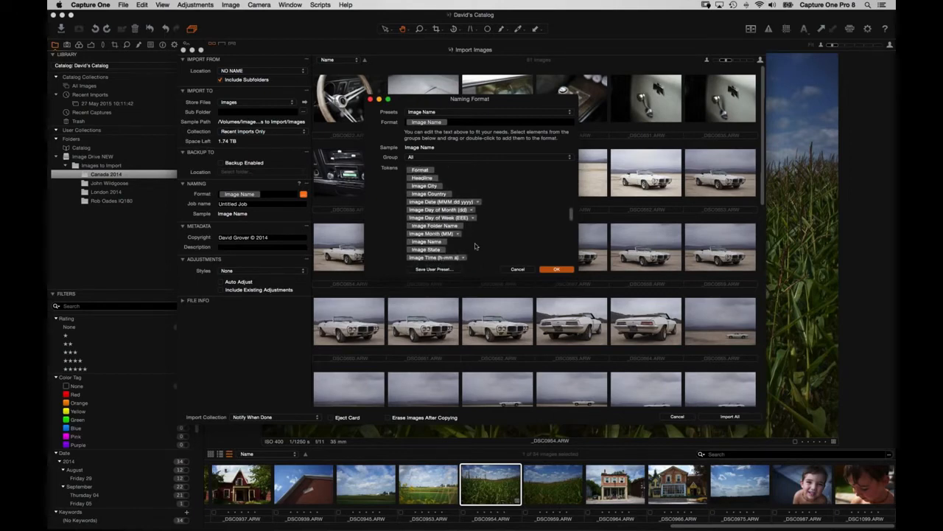
{"action": "scroll", "coordinate": [478, 246], "scroll_direction": "down", "scroll_amount": 5}
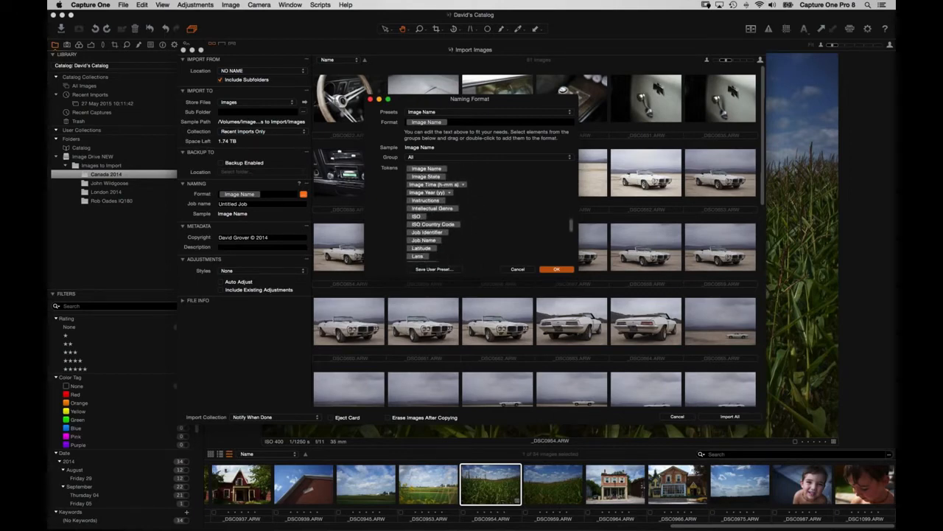
{"action": "scroll", "coordinate": [483, 221], "scroll_direction": "down", "scroll_amount": 6}
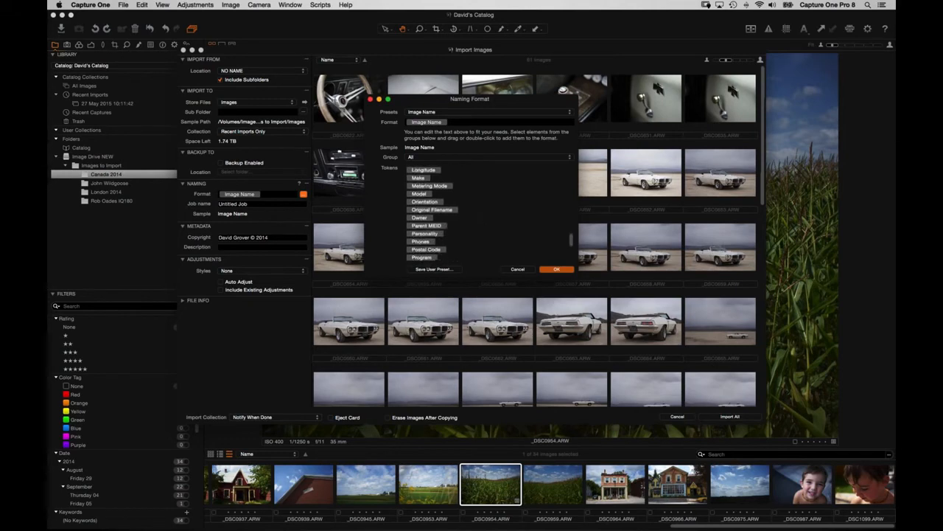
{"action": "scroll", "coordinate": [483, 209], "scroll_direction": "up", "scroll_amount": 12}
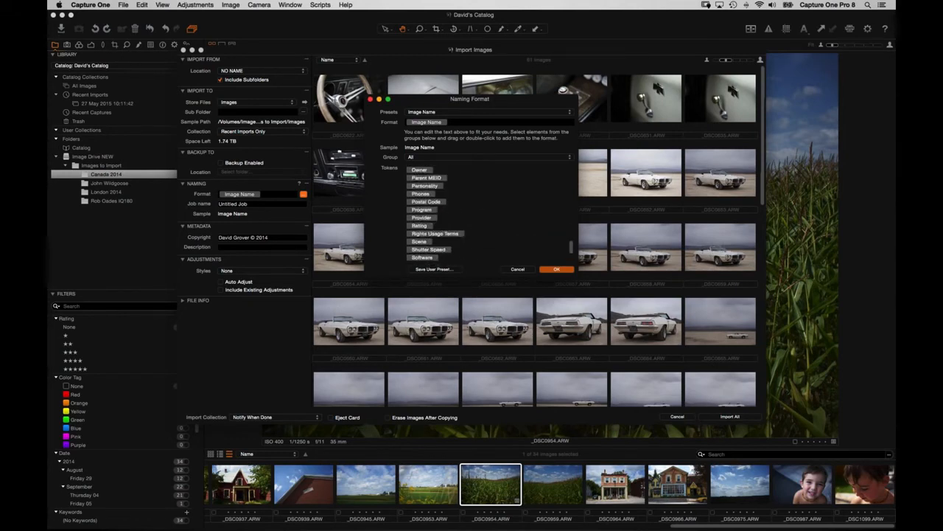
{"action": "scroll", "coordinate": [483, 210], "scroll_direction": "up", "scroll_amount": 8}
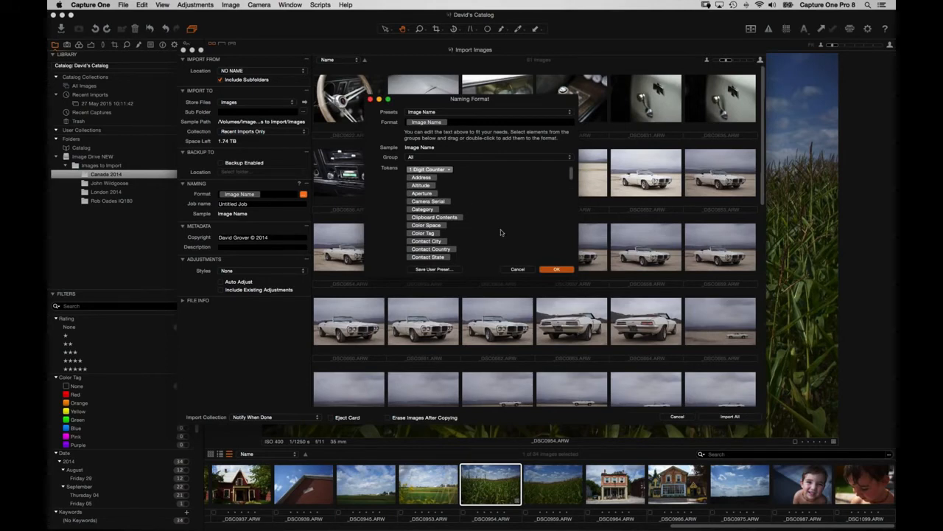
{"action": "left_click", "coordinate": [518, 269]}
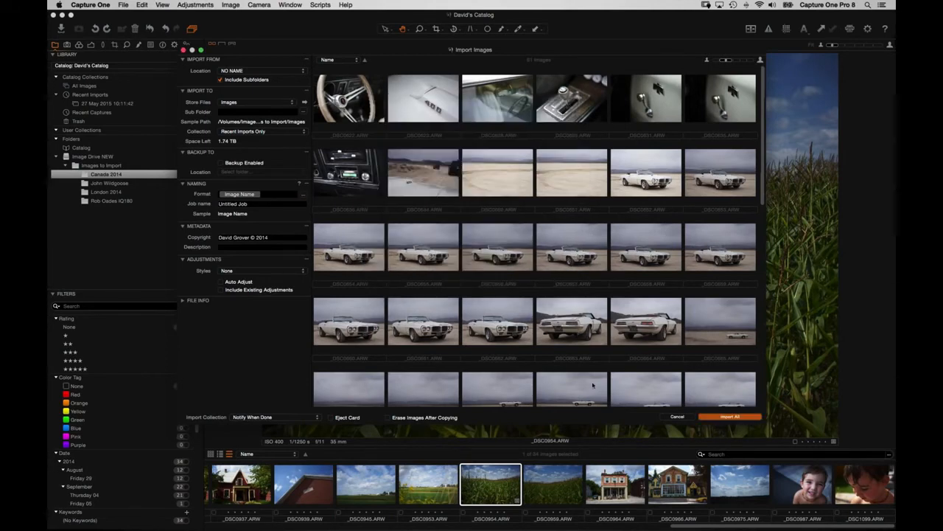
{"action": "left_click", "coordinate": [677, 417]}
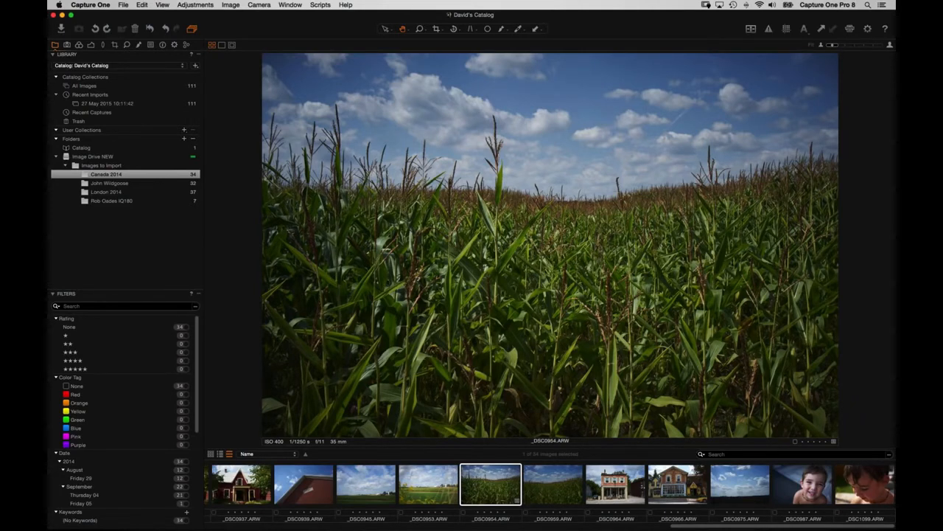
{"action": "left_click", "coordinate": [141, 245]}
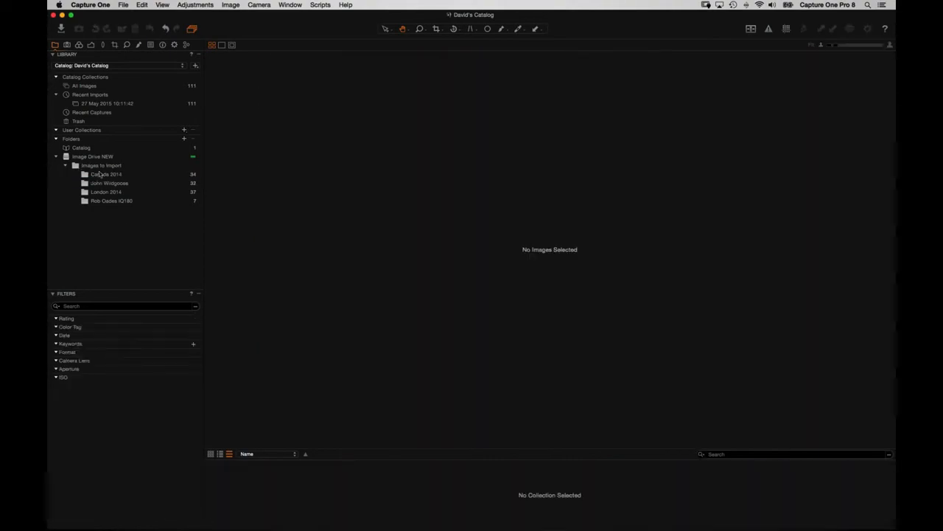
{"action": "left_click", "coordinate": [118, 173]}
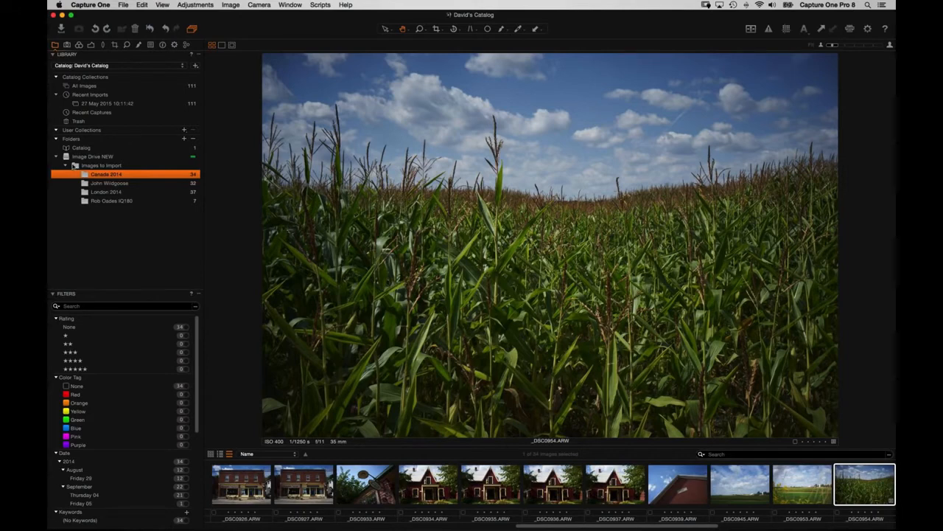
{"action": "left_click", "coordinate": [78, 167]}
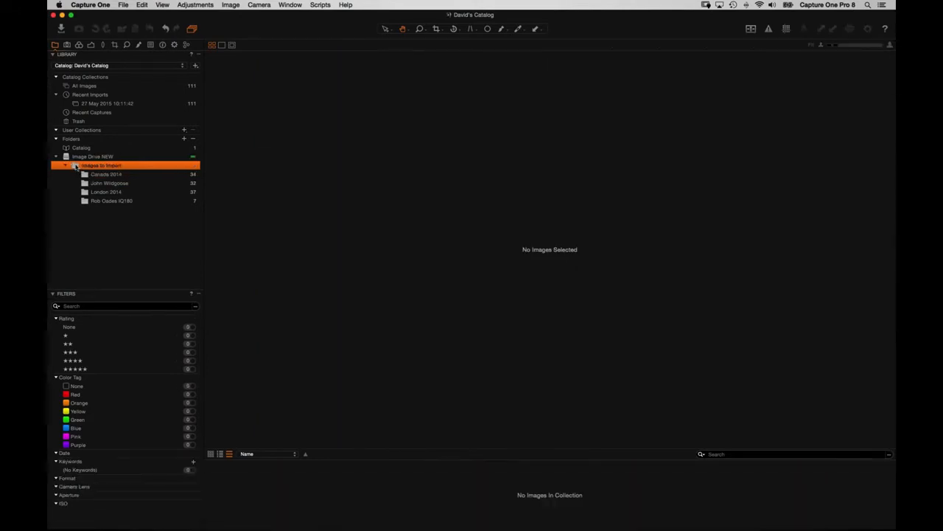
{"action": "right_click", "coordinate": [77, 165]}
{"action": "left_click", "coordinate": [100, 191]}
{"action": "left_click", "coordinate": [95, 214]}
Create a folder named New Location inside Pictures and add it to the catalog's Folders.
{"action": "left_click", "coordinate": [184, 139]}
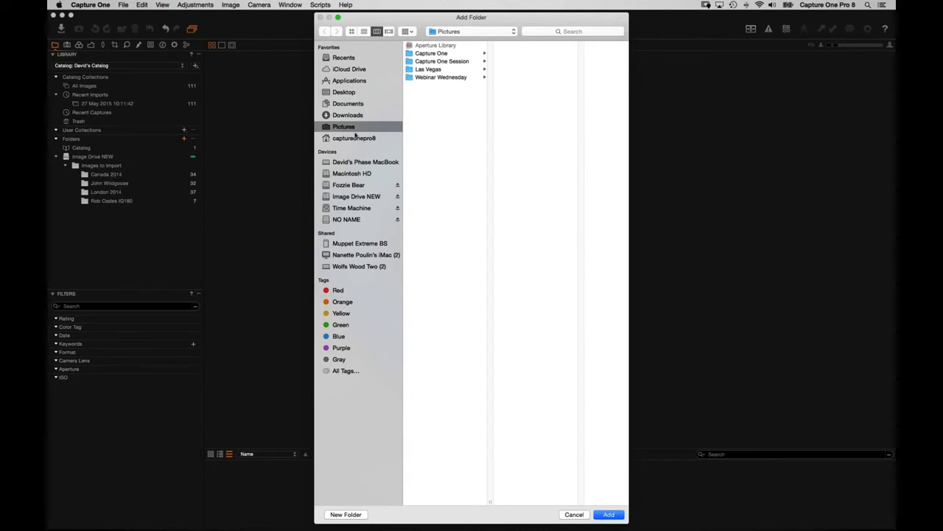
{"action": "left_click", "coordinate": [360, 512]}
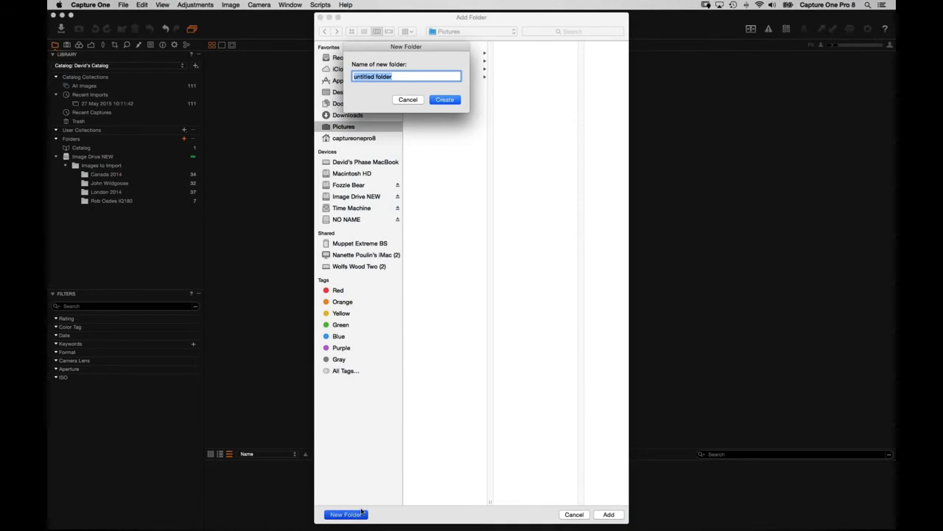
{"action": "type", "text": "New Location"}
{"action": "key", "text": "Return"}
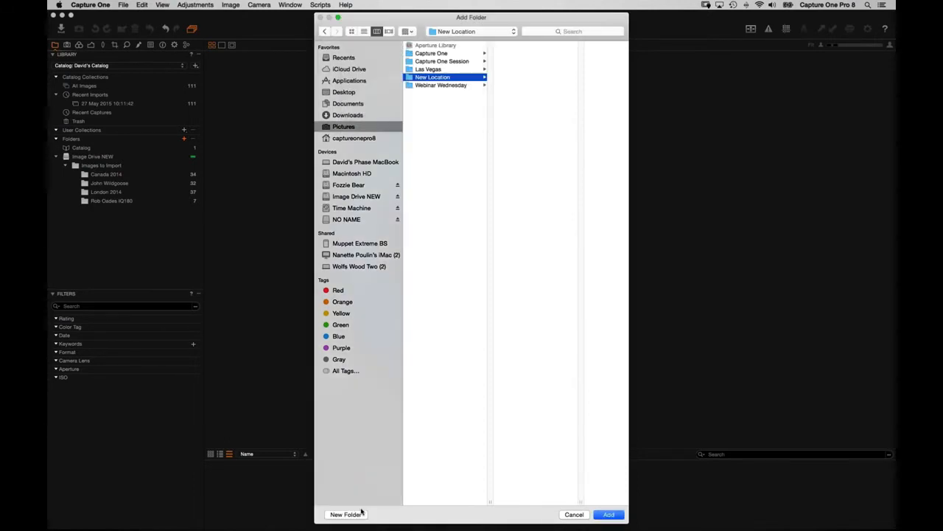
{"action": "left_click", "coordinate": [610, 515]}
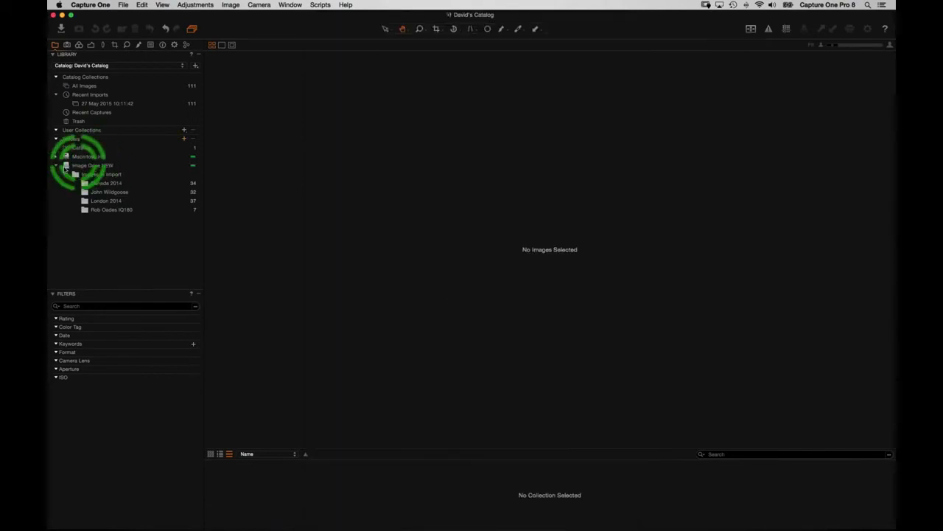
Expand Macintosh HD in the library down to the Pictures folder and select New Location.
{"action": "left_click", "coordinate": [56, 156]}
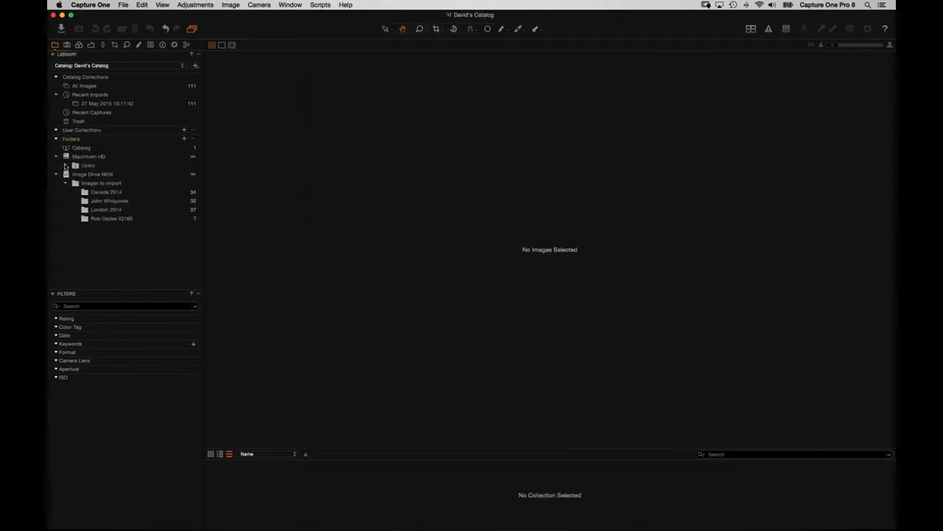
{"action": "left_click", "coordinate": [83, 175]}
{"action": "left_click", "coordinate": [74, 175]}
{"action": "left_click", "coordinate": [83, 183]}
{"action": "left_click", "coordinate": [100, 191]}
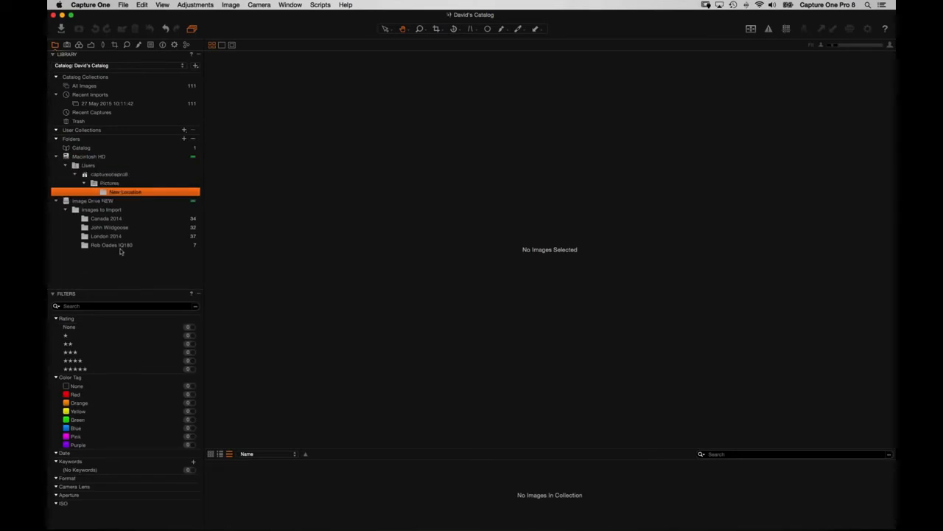
Move Shot_01_131.IIQ, Shot_02_066.IIQ and Shot_02_088.IIQ from the IQ180 folder into the New Location folder.
{"action": "left_click", "coordinate": [97, 245]}
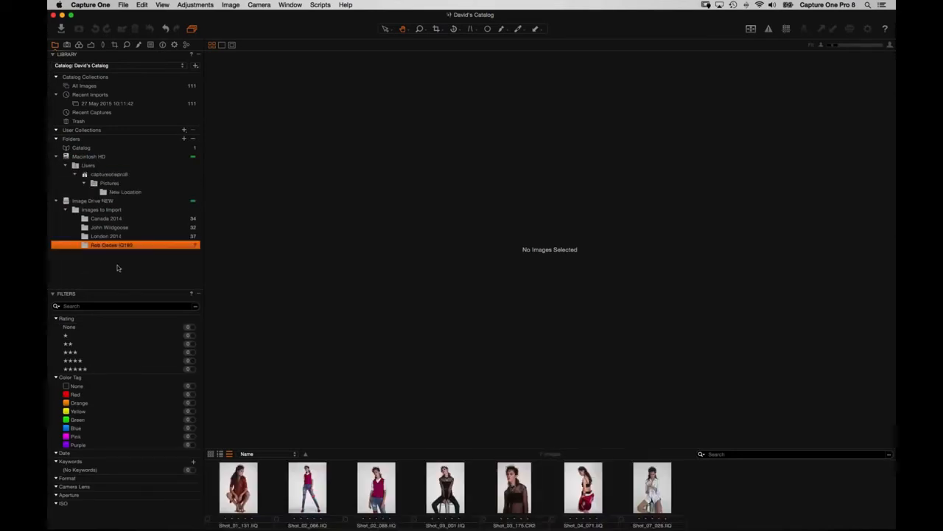
{"action": "left_click", "coordinate": [257, 483]}
{"action": "left_click", "coordinate": [376, 488], "text": "shift"}
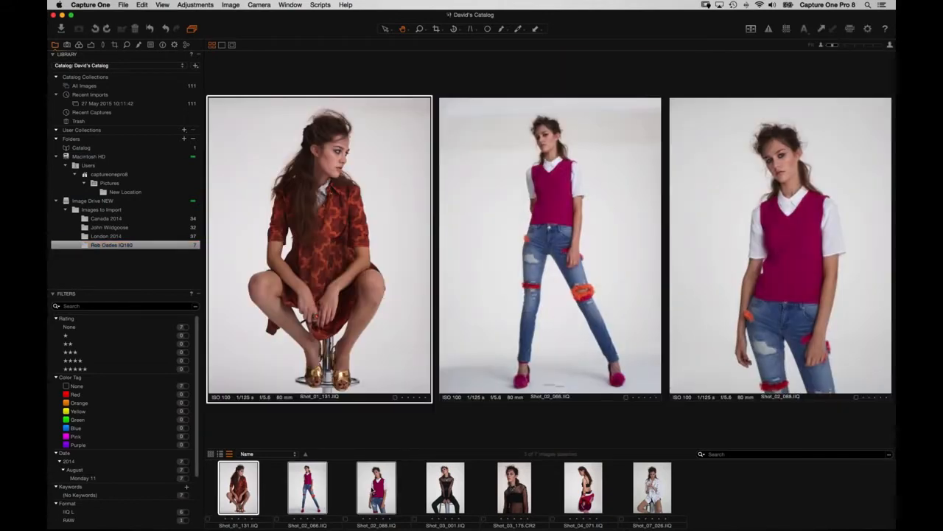
{"action": "left_click_drag", "start_coordinate": [242, 481], "coordinate": [132, 192]}
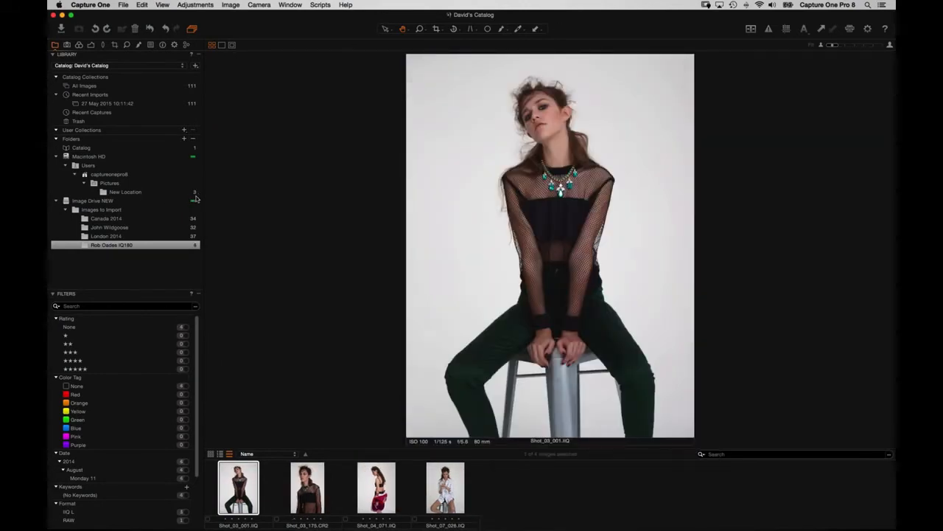
Check the files in Pictures > New Location in a new Finder window and return to Capture One.
{"action": "key", "text": "super+Tab"}
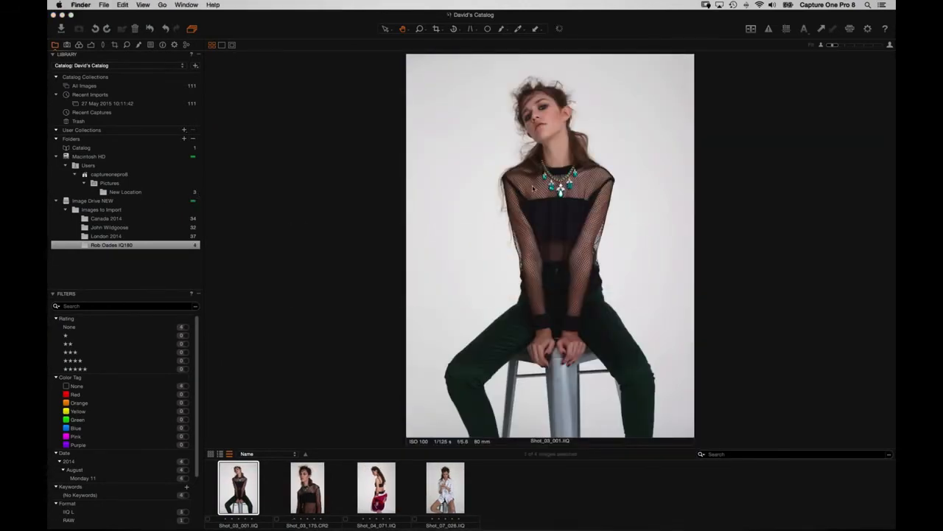
{"action": "key", "text": "super+n"}
{"action": "left_click", "coordinate": [422, 169]}
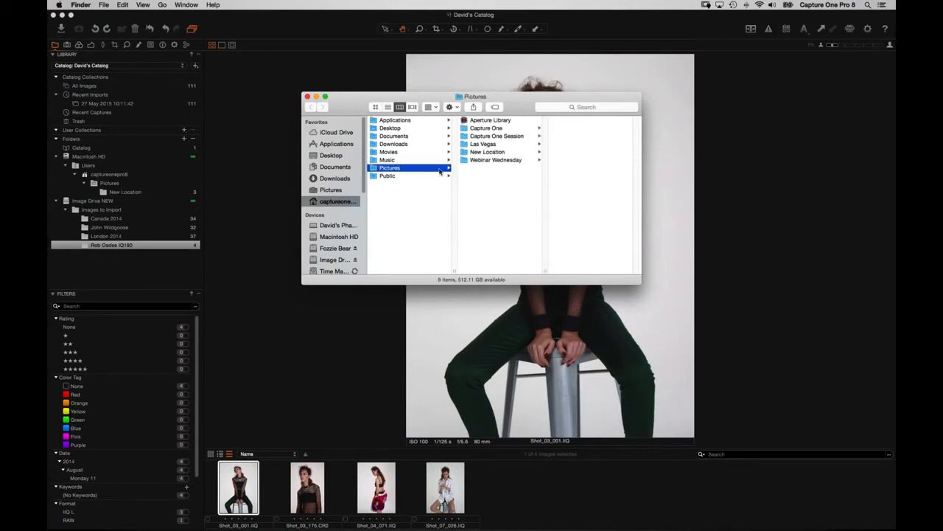
{"action": "left_click", "coordinate": [503, 153]}
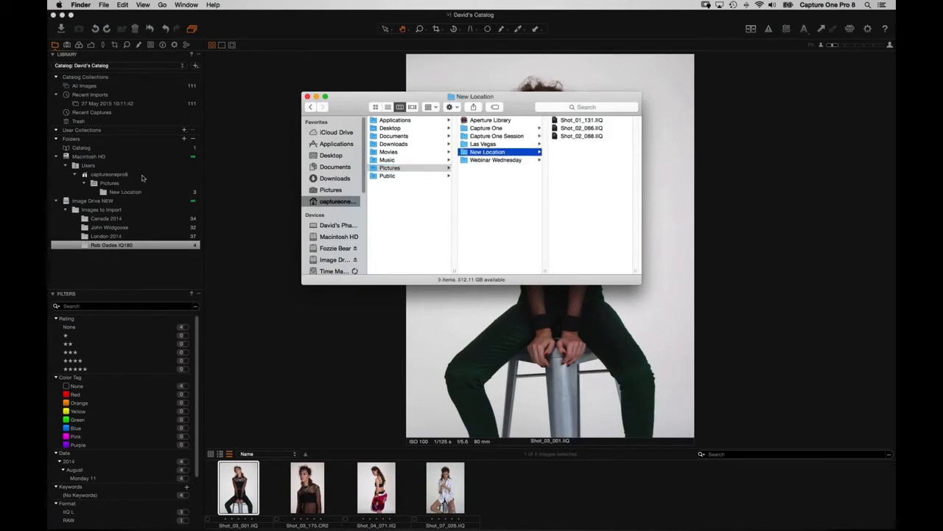
{"action": "left_click", "coordinate": [98, 151]}
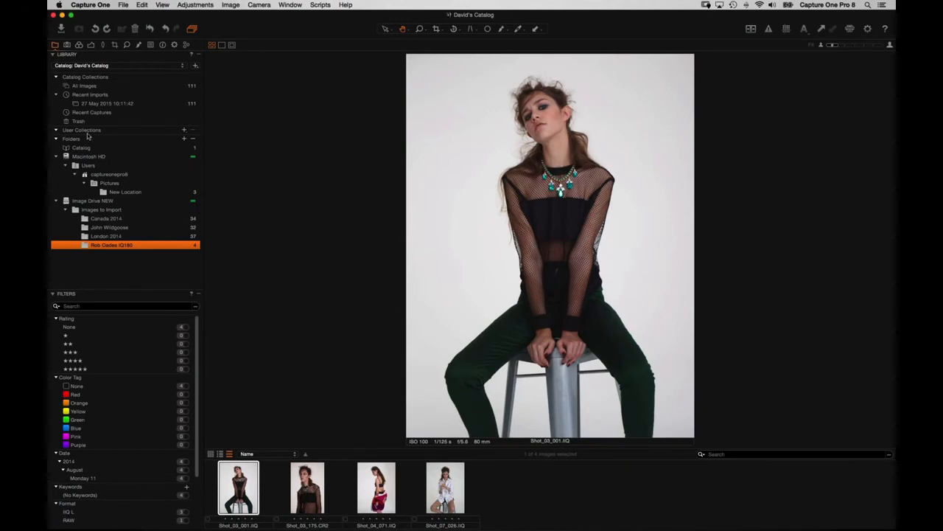
Show the All Images collection with the viewer hidden and browse its thumbnails.
{"action": "left_click", "coordinate": [86, 87]}
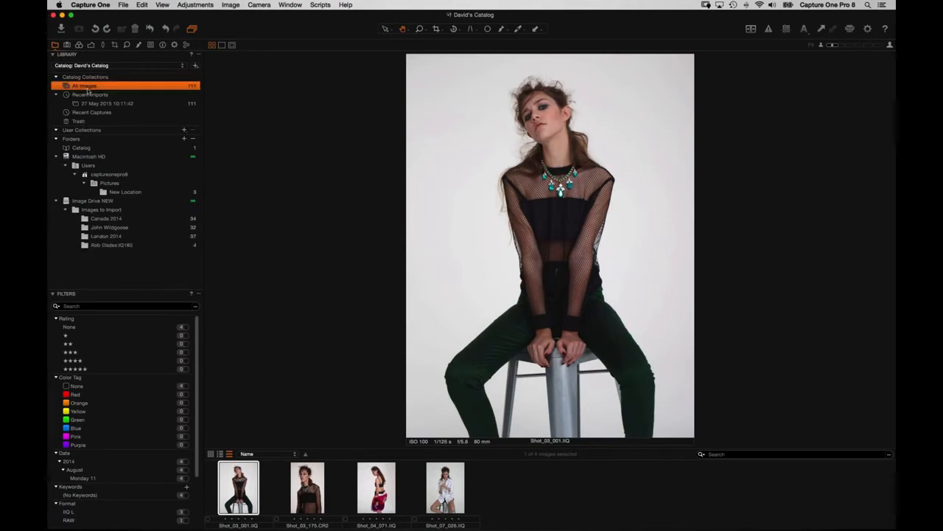
{"action": "key", "text": "alt+super+v"}
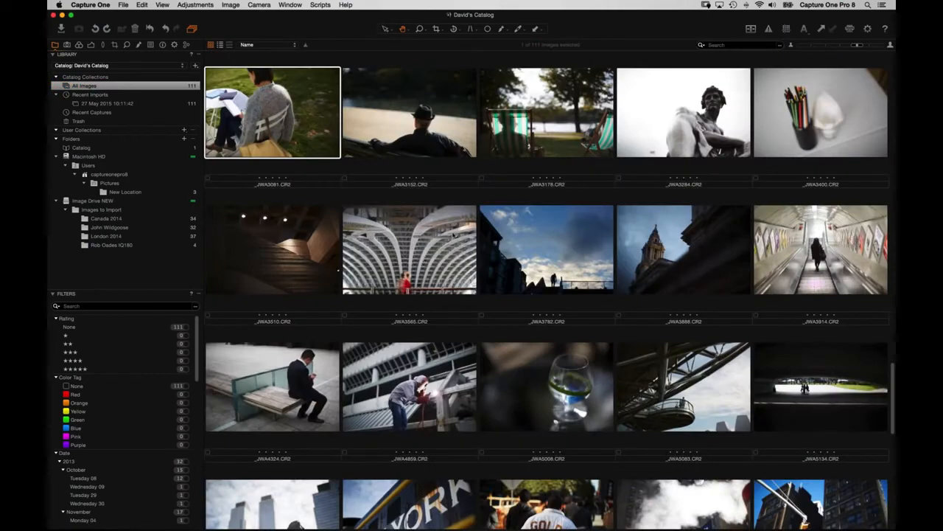
{"action": "scroll", "coordinate": [547, 290], "scroll_direction": "down", "scroll_amount": 10}
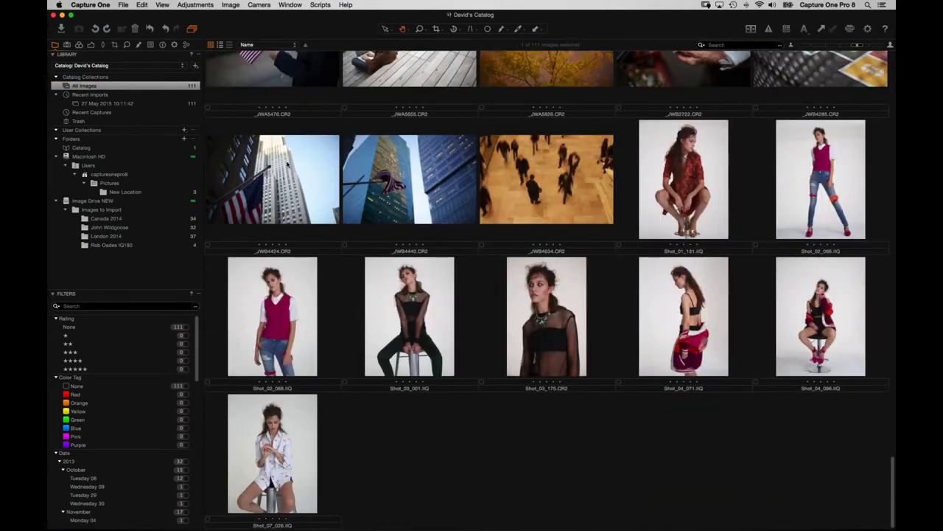
{"action": "scroll", "coordinate": [287, 164], "scroll_direction": "up", "scroll_amount": 4}
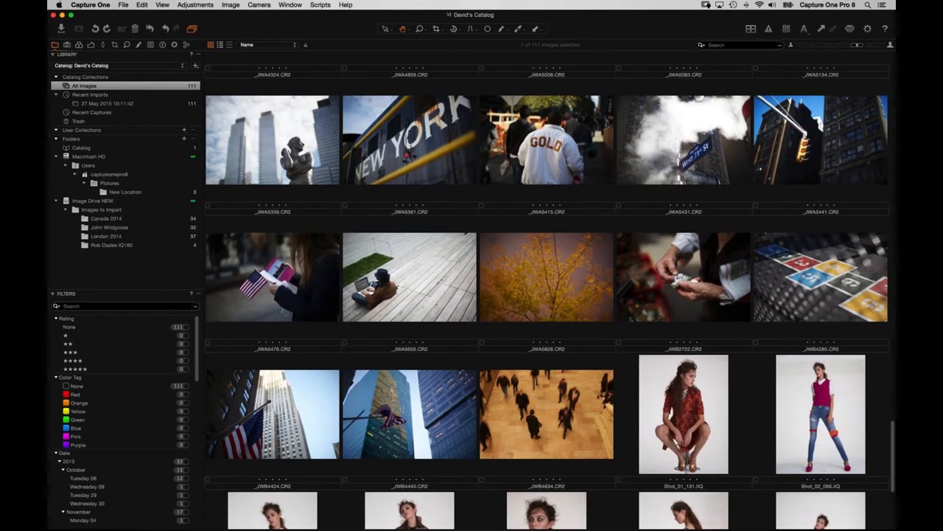
{"action": "left_click_drag", "start_coordinate": [87, 247], "coordinate": [111, 266]}
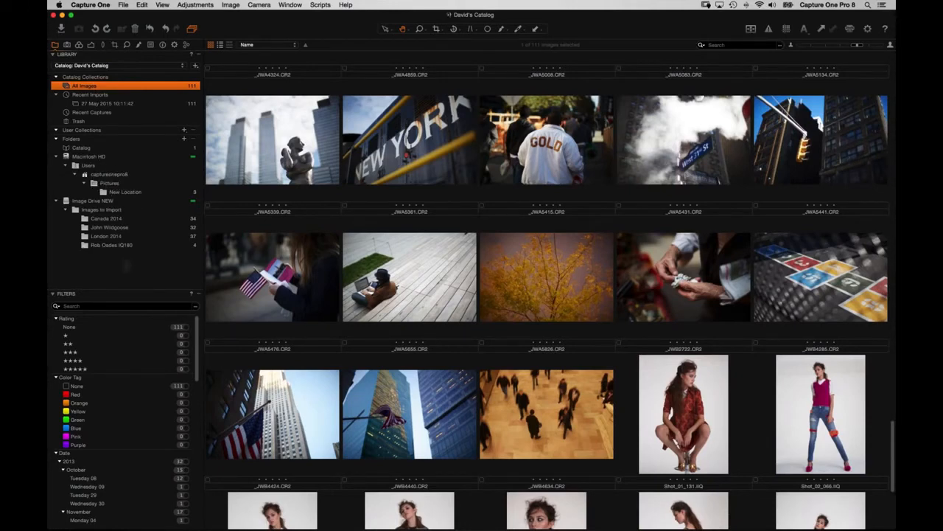
Switch to Finder, select the Webinar Wednesday folder, and place a second Finder window below the first.
{"action": "key", "text": "super+Tab"}
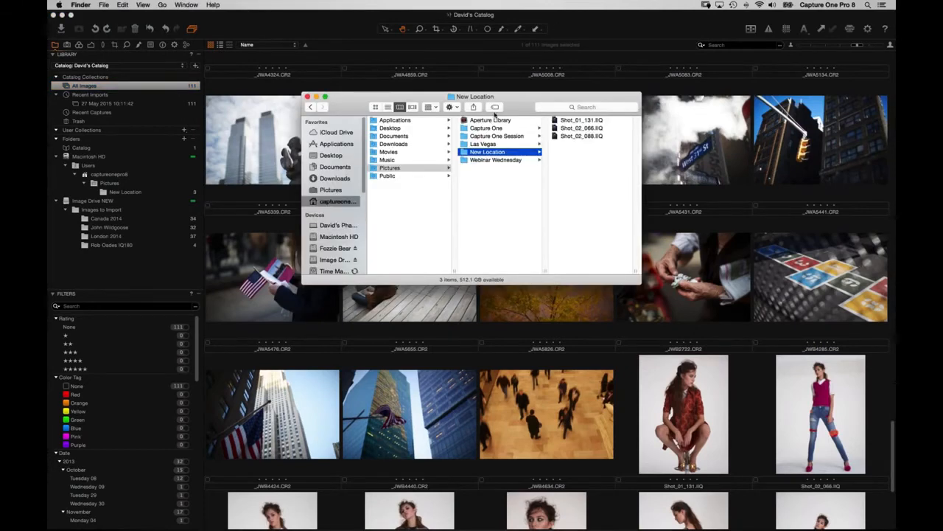
{"action": "left_click", "coordinate": [500, 160]}
{"action": "key", "text": "Return"}
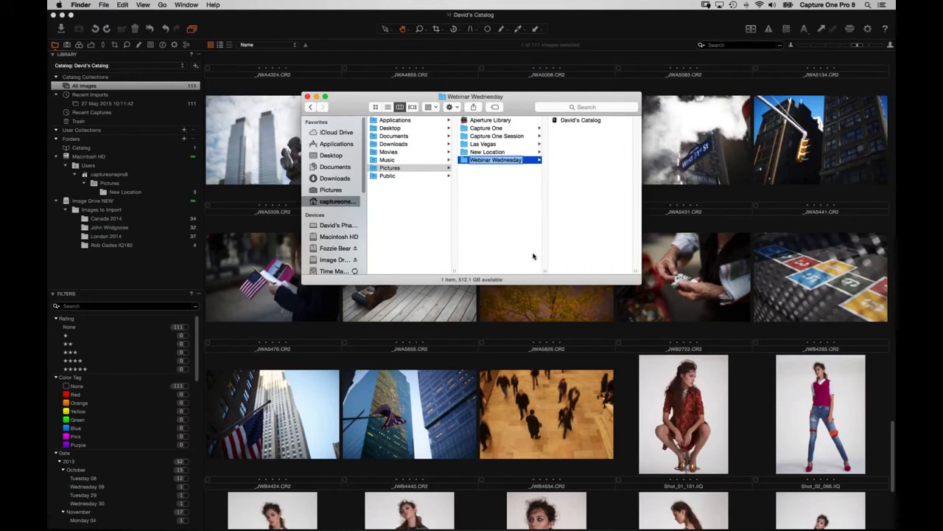
{"action": "key", "text": "super+n"}
{"action": "left_click_drag", "start_coordinate": [360, 118], "coordinate": [341, 295]}
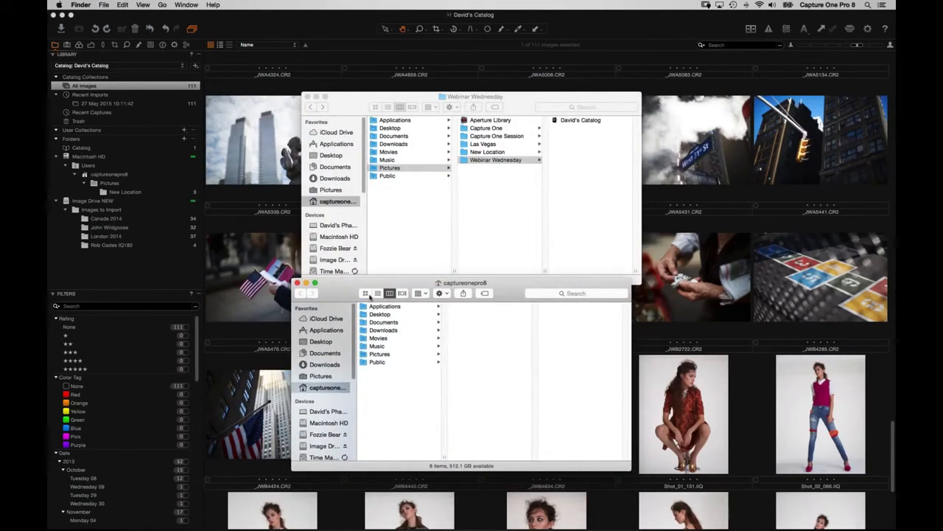
Copy the IQ180 folder from Images to Import on Image Drive NEW into the New Location folder.
{"action": "left_click", "coordinate": [325, 446]}
{"action": "left_click", "coordinate": [409, 346]}
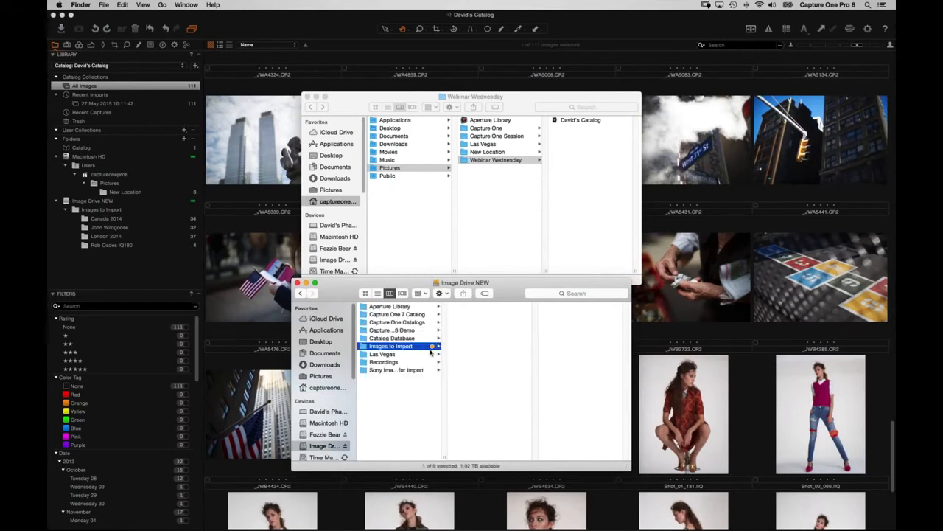
{"action": "left_click", "coordinate": [458, 339]}
{"action": "left_click_drag", "start_coordinate": [457, 339], "coordinate": [469, 155]}
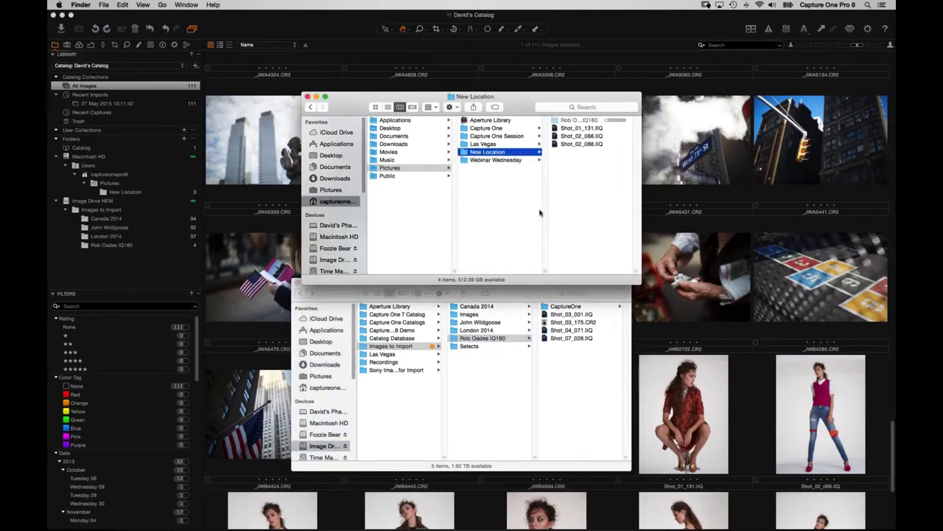
Show the IQ180 folder in the Capture One catalog, and delete its original from Images to Import in Finder.
{"action": "left_click", "coordinate": [123, 249]}
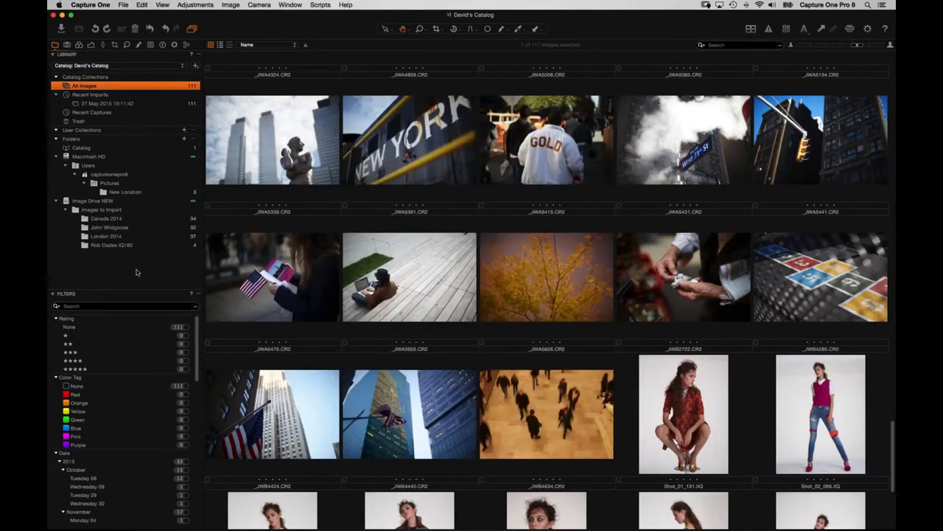
{"action": "left_click", "coordinate": [123, 245]}
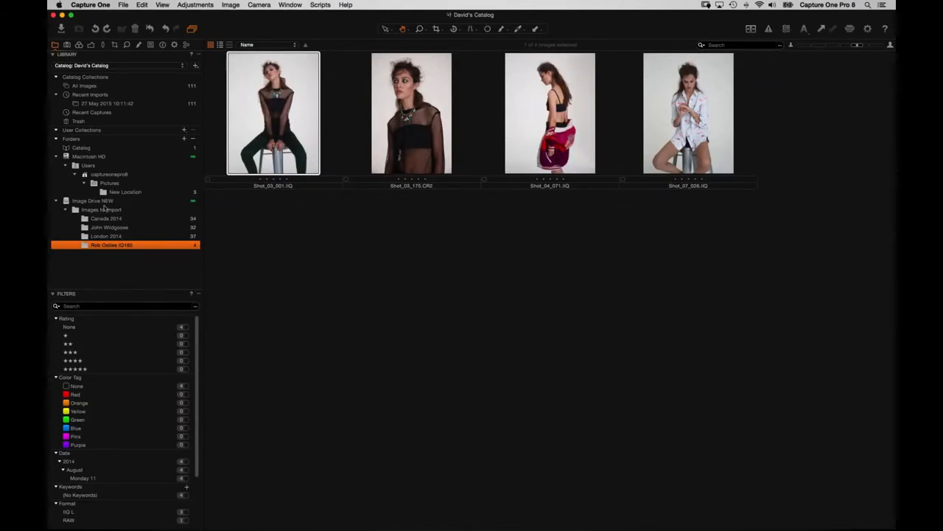
{"action": "key", "text": "super+Tab"}
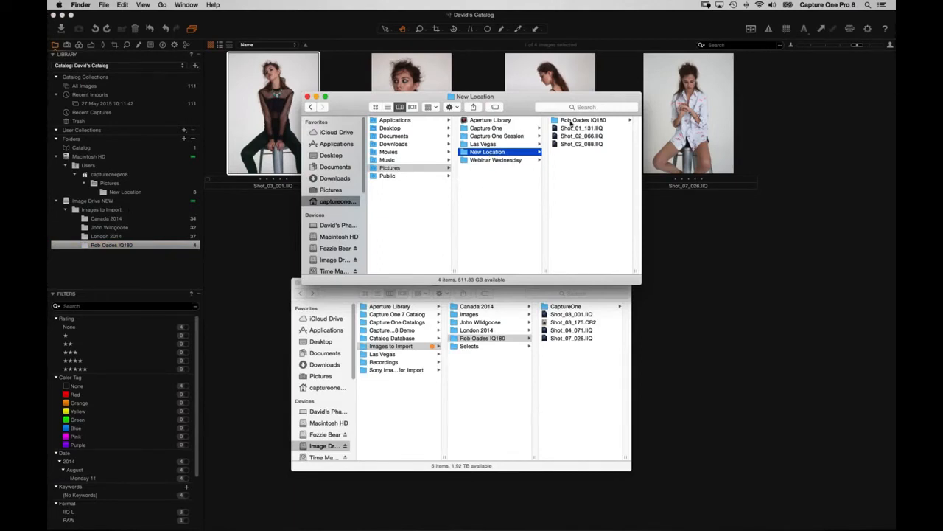
{"action": "left_click", "coordinate": [462, 339]}
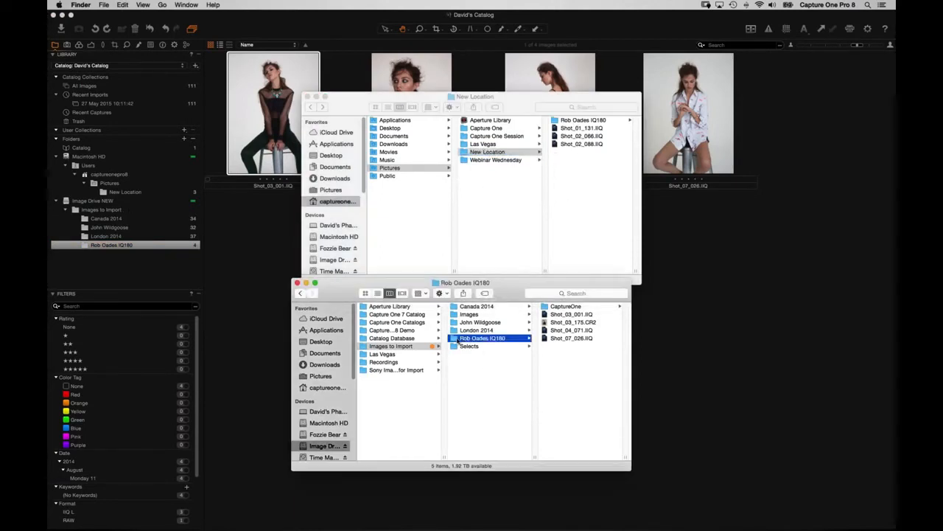
{"action": "key", "text": "super+BackSpace"}
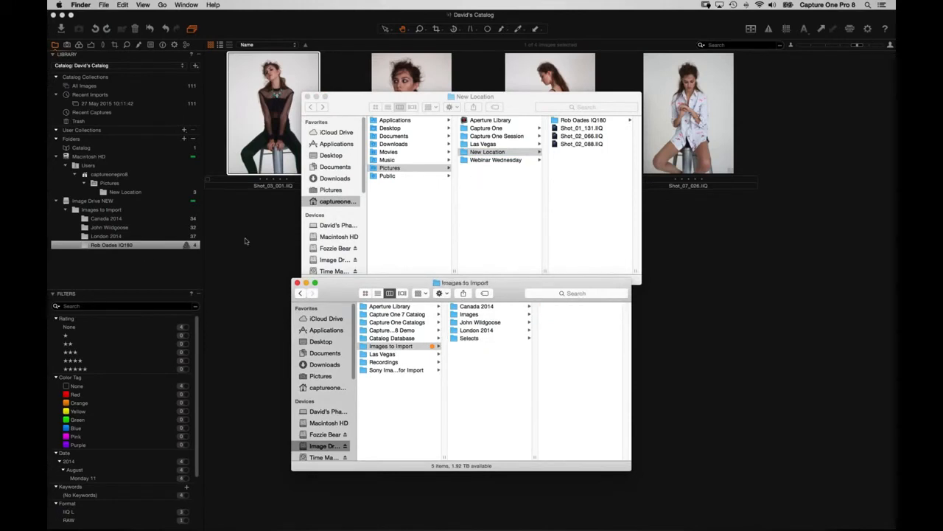
Back in Capture One, relink the missing IQ180 folder to its copy inside New Location using Locate.
{"action": "left_click", "coordinate": [118, 263]}
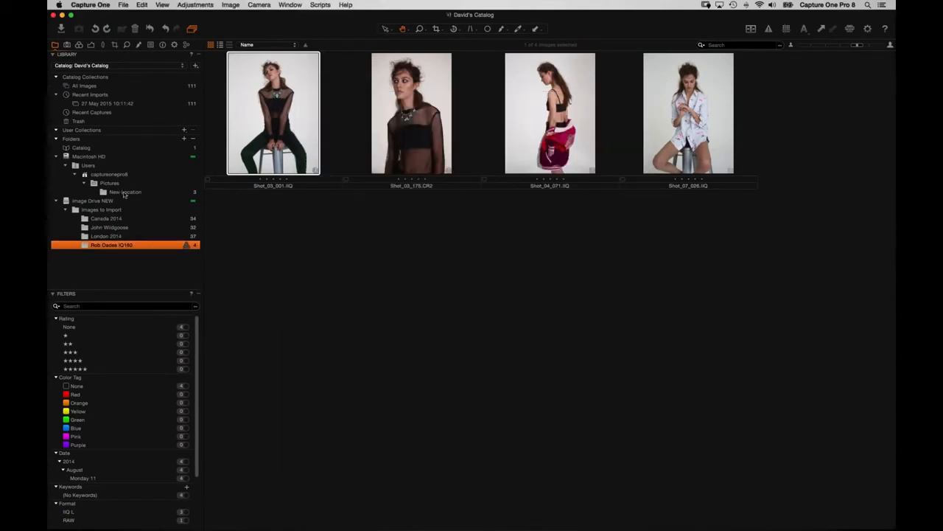
{"action": "right_click", "coordinate": [104, 247]}
{"action": "left_click", "coordinate": [123, 270]}
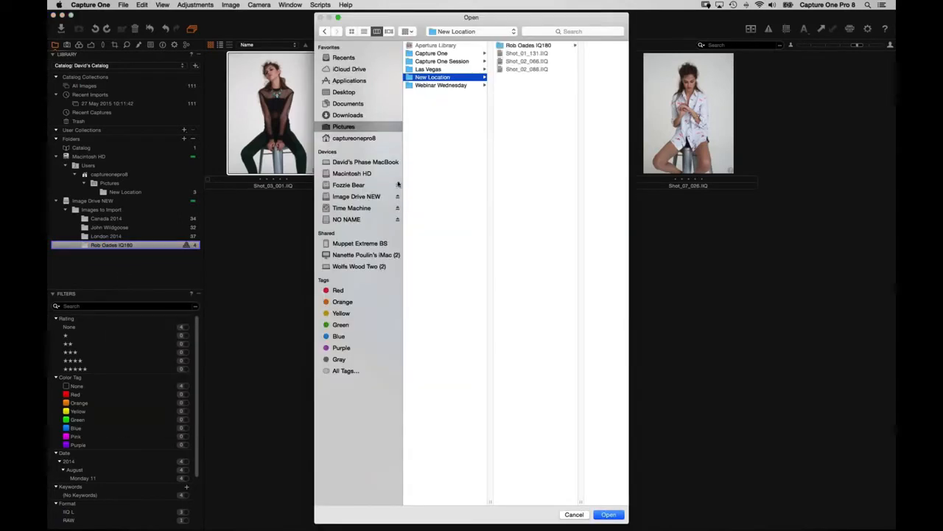
{"action": "left_click", "coordinate": [528, 46]}
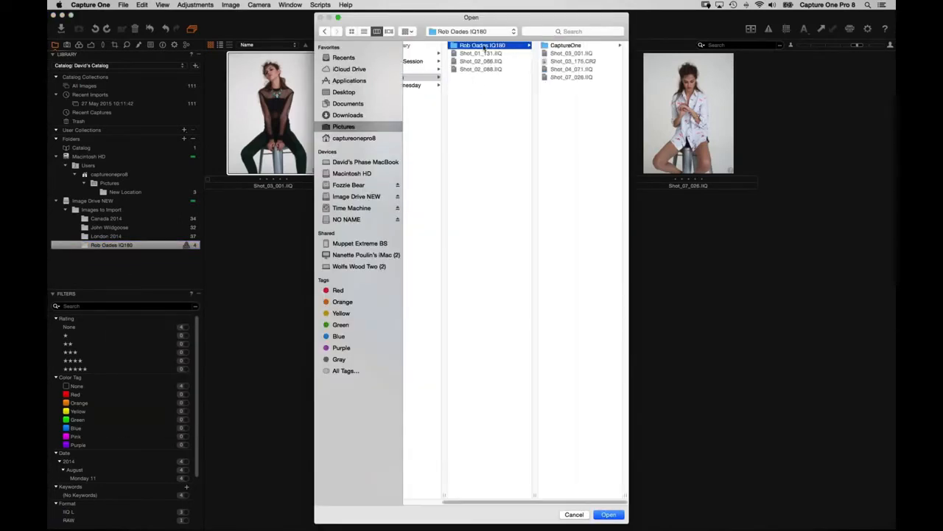
{"action": "left_click", "coordinate": [609, 514]}
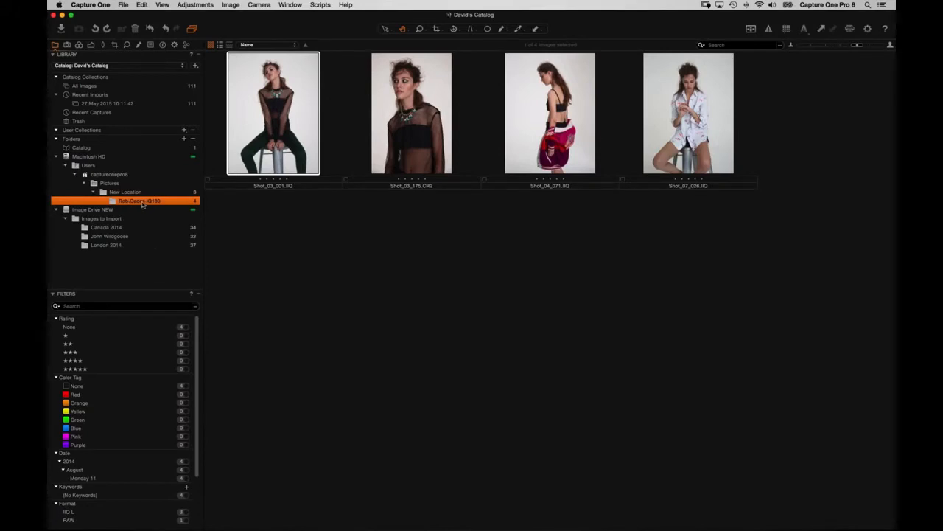
In Finder, delete Shot_03_175.CR2 from the IQ180 folder inside New Location and close that window.
{"action": "key", "text": "super+Tab"}
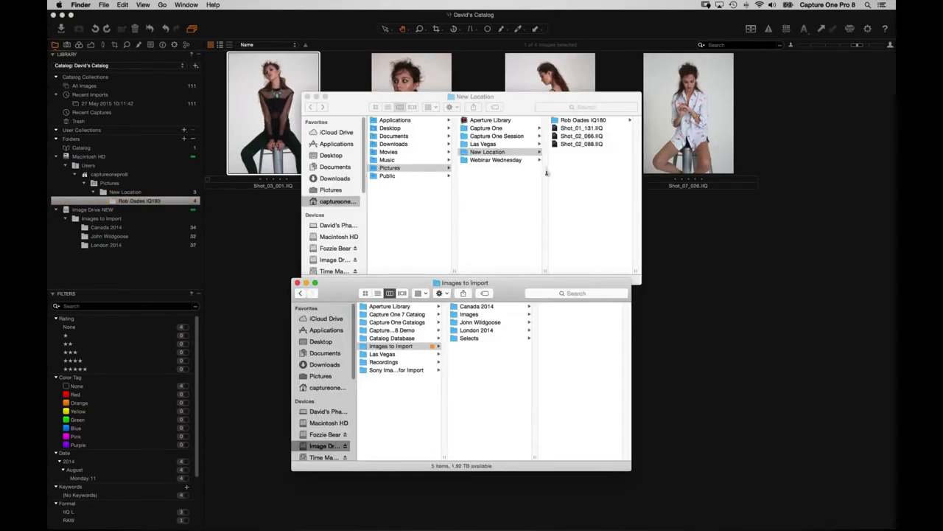
{"action": "left_click", "coordinate": [583, 121]}
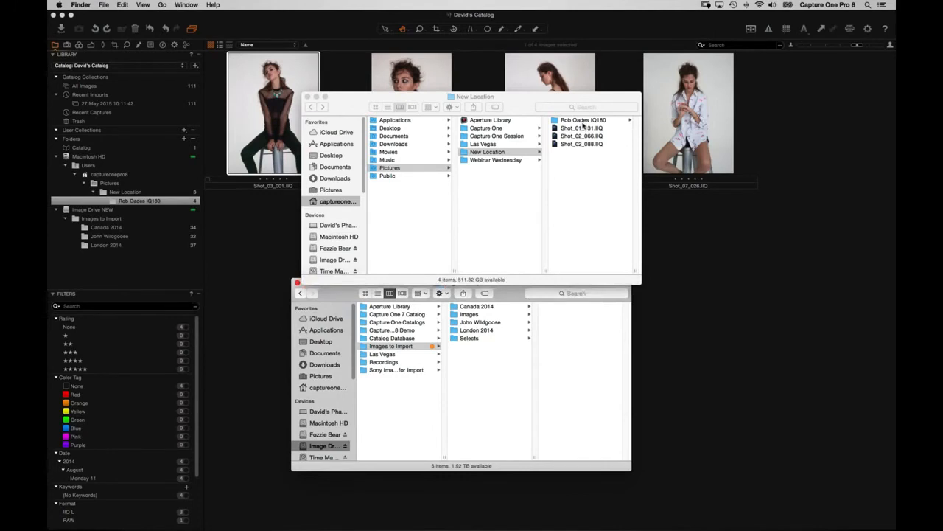
{"action": "left_click", "coordinate": [579, 121]}
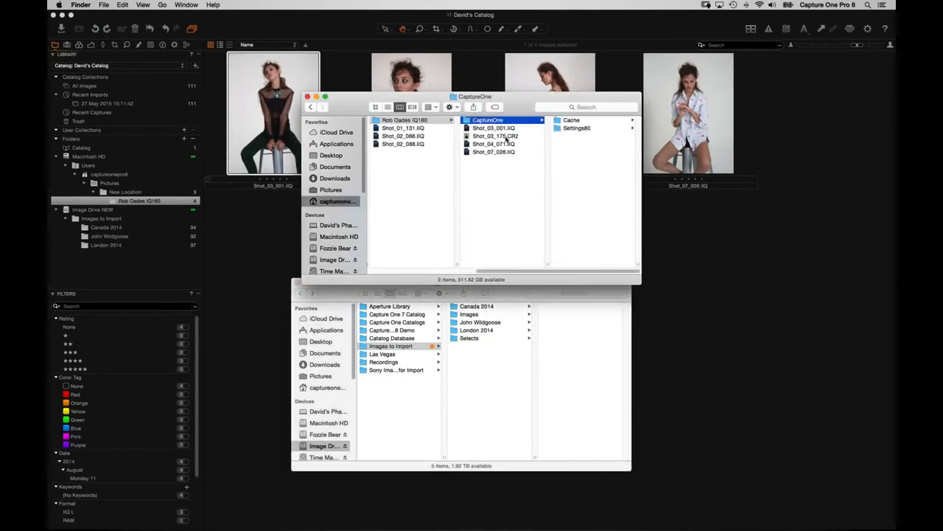
{"action": "left_click_drag", "start_coordinate": [512, 97], "coordinate": [471, 205]}
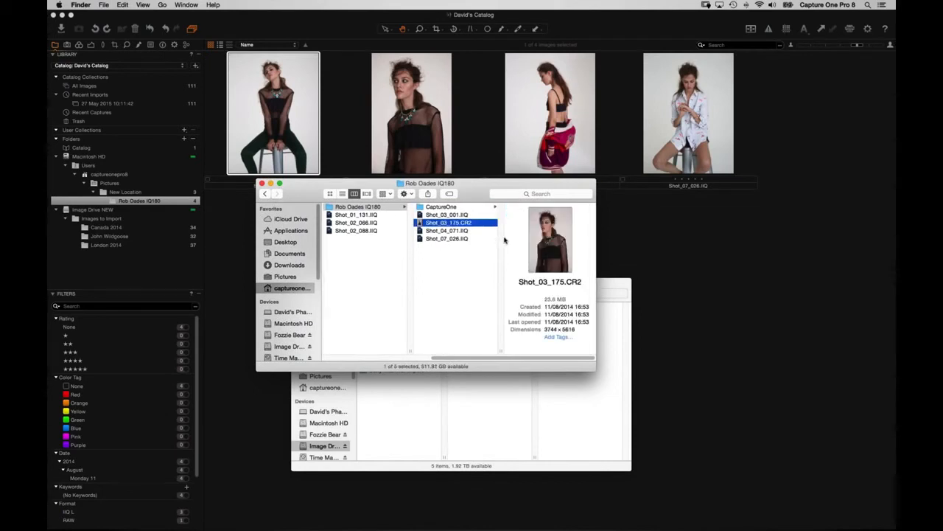
{"action": "key", "text": "Down"}
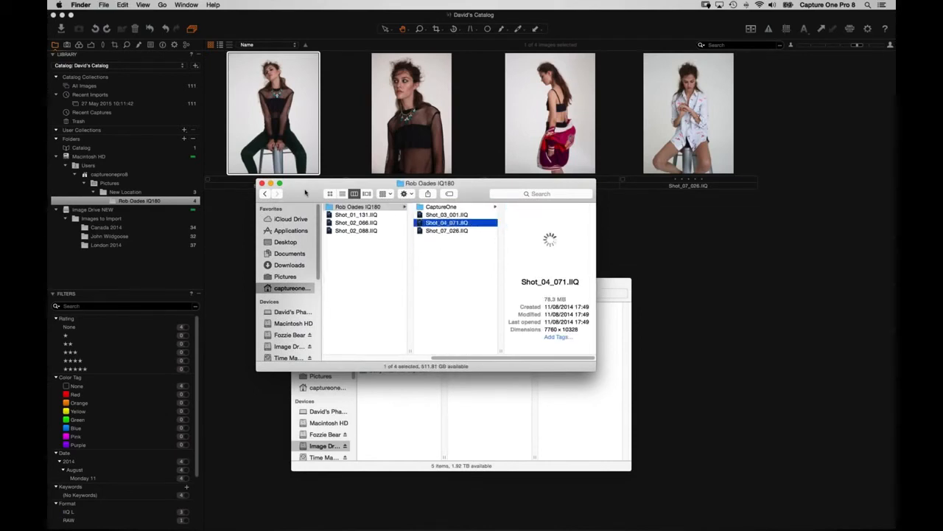
{"action": "key", "text": "super+w"}
From the Capture One catalog, reveal the relocated IQ180 folder in Finder to inspect its files, and return to the catalog.
{"action": "left_click", "coordinate": [353, 224]}
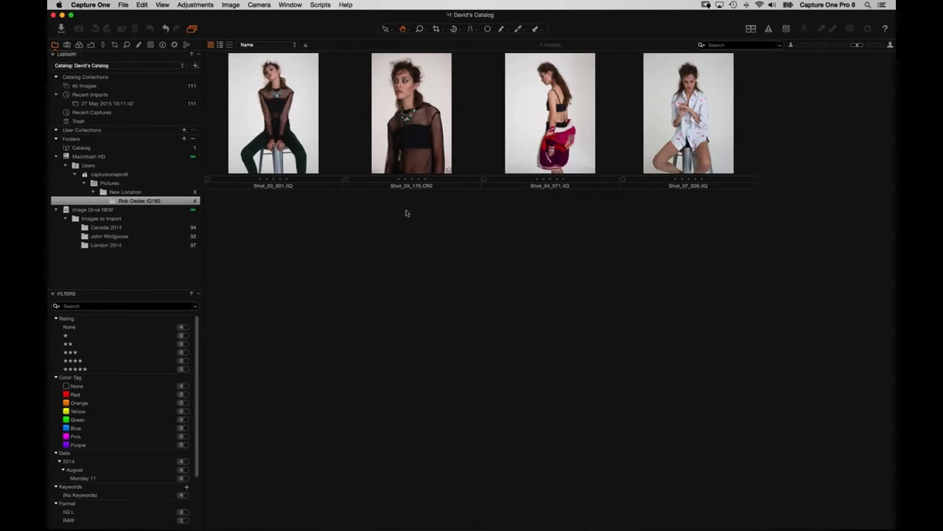
{"action": "left_click", "coordinate": [135, 193]}
{"action": "left_click", "coordinate": [139, 201]}
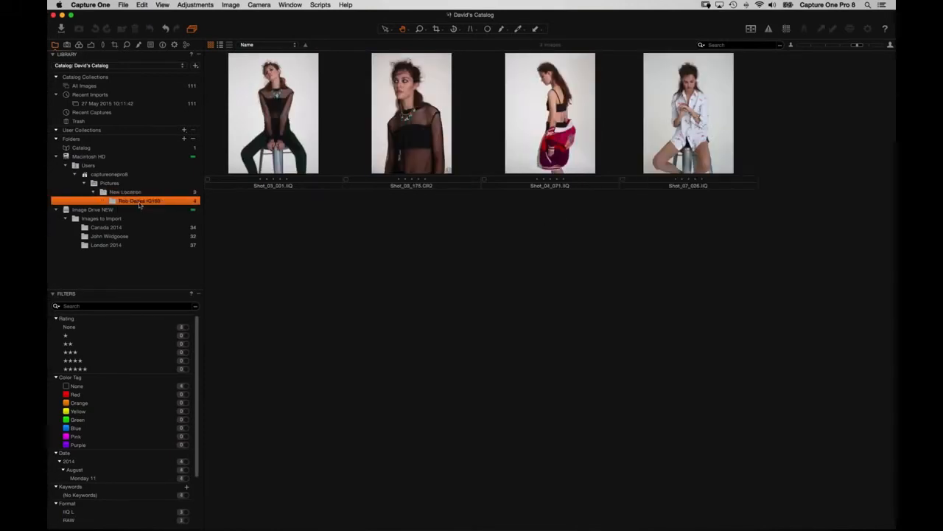
{"action": "right_click", "coordinate": [138, 201]}
{"action": "left_click", "coordinate": [177, 331]}
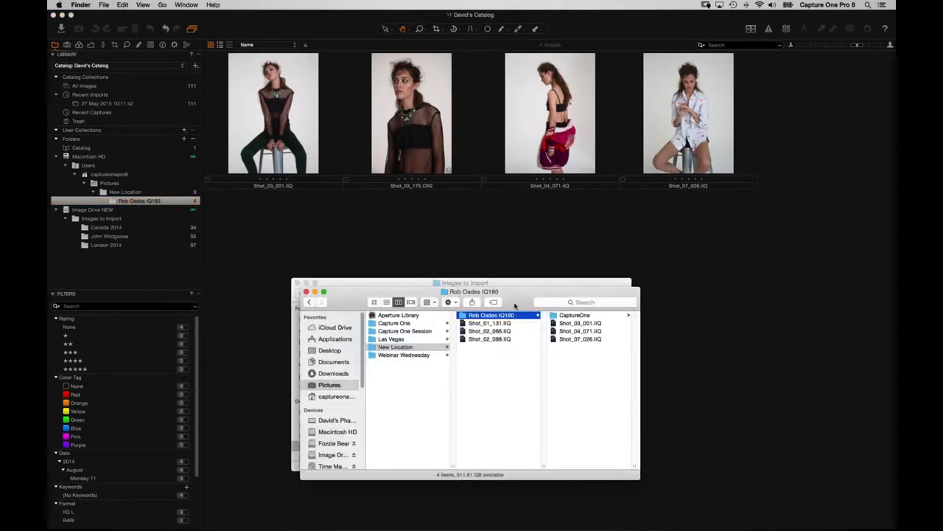
{"action": "left_click", "coordinate": [296, 213]}
Synchronize the IQ180 folder with known subfolders included, removing missing images from the catalog.
{"action": "right_click", "coordinate": [140, 202]}
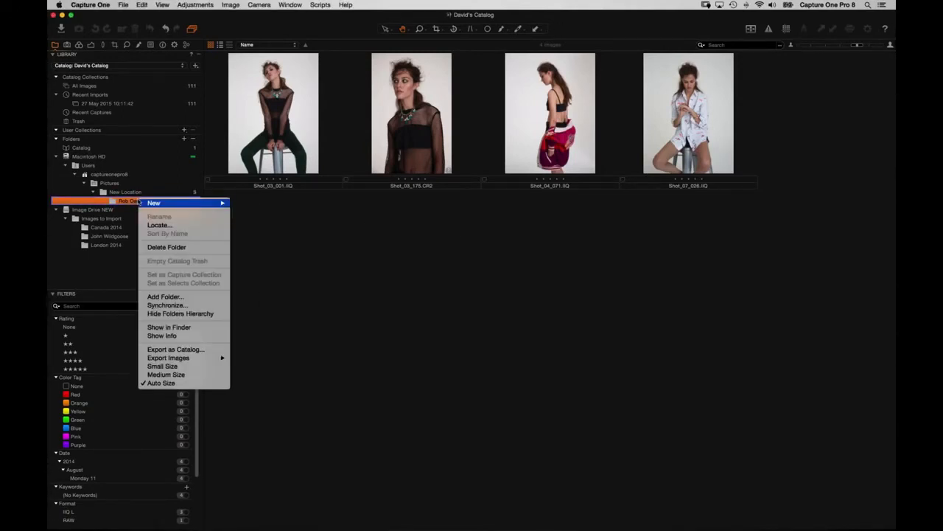
{"action": "left_click", "coordinate": [175, 307]}
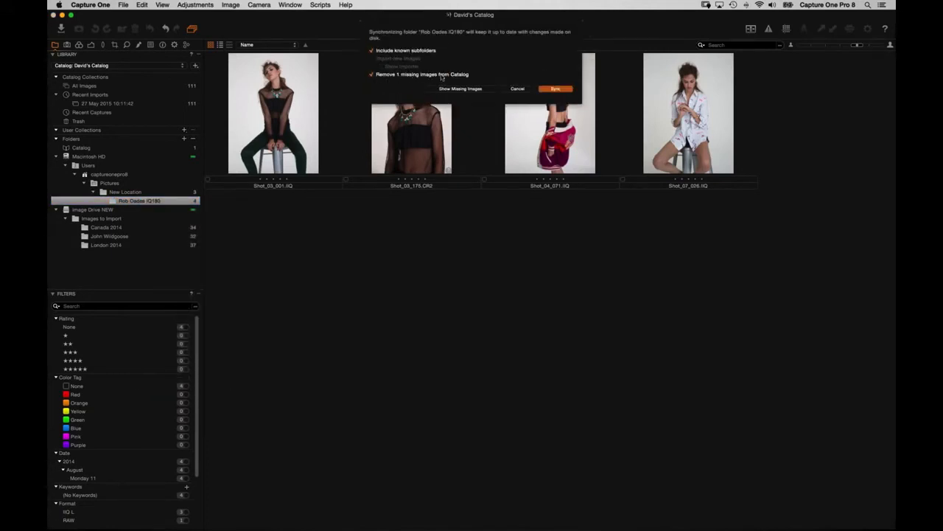
{"action": "left_click", "coordinate": [557, 89]}
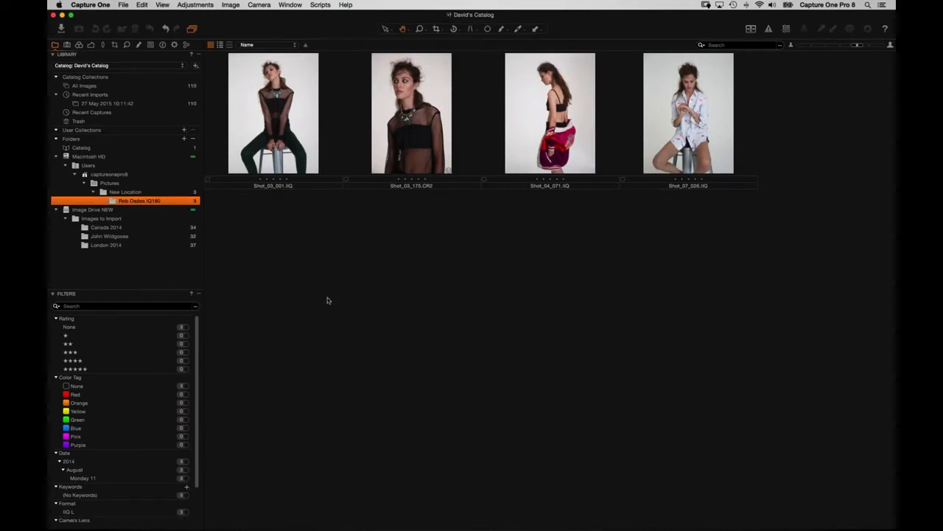
View the New Location images and check the London 2014 folder for disk changes with Synchronize, including known subfolders.
{"action": "left_click", "coordinate": [130, 193]}
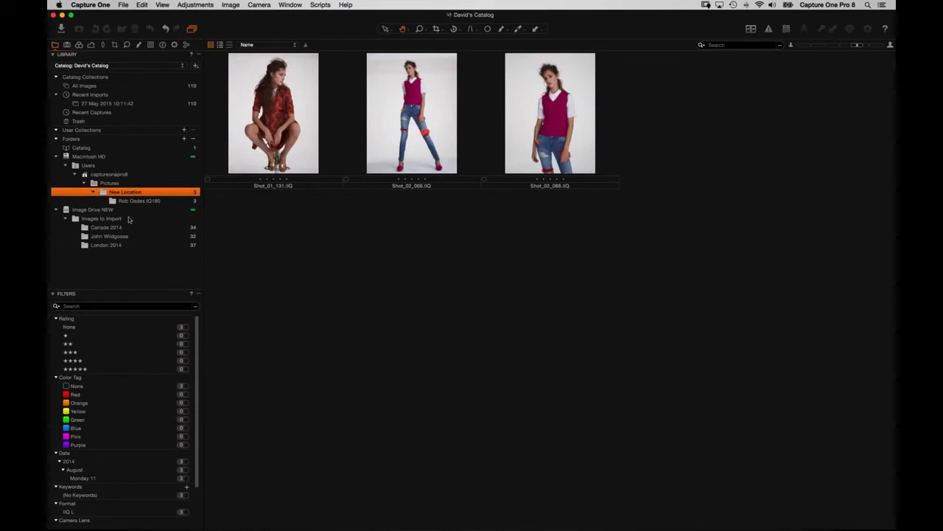
{"action": "right_click", "coordinate": [101, 246]}
{"action": "left_click", "coordinate": [146, 354]}
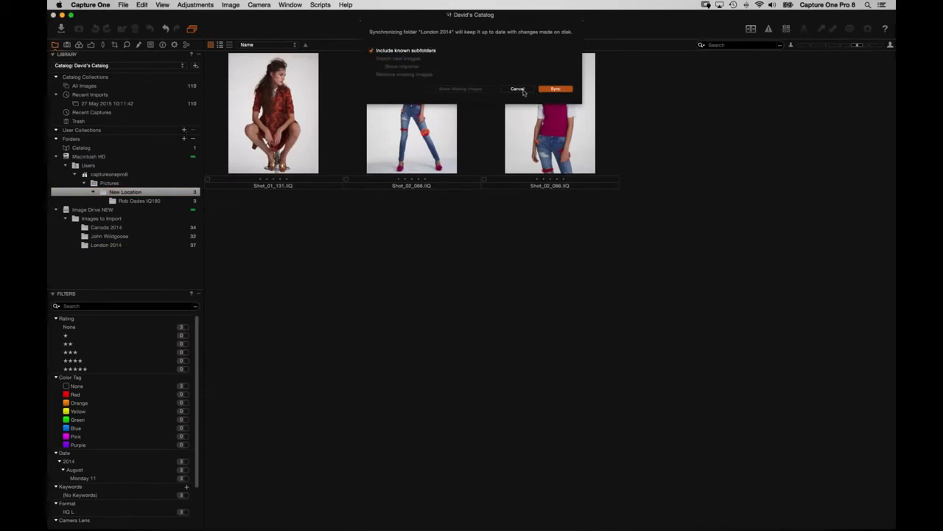
{"action": "left_click", "coordinate": [555, 89]}
In Finder, move _JWA2602.CR2 out of its photographer's folder in Images to Import on Image Drive NEW.
{"action": "left_click", "coordinate": [118, 236]}
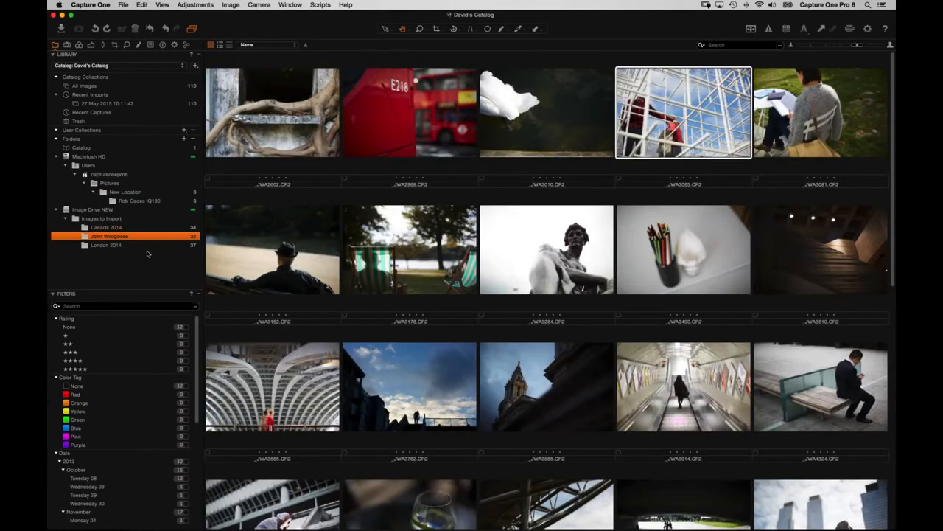
{"action": "key", "text": "super+Tab"}
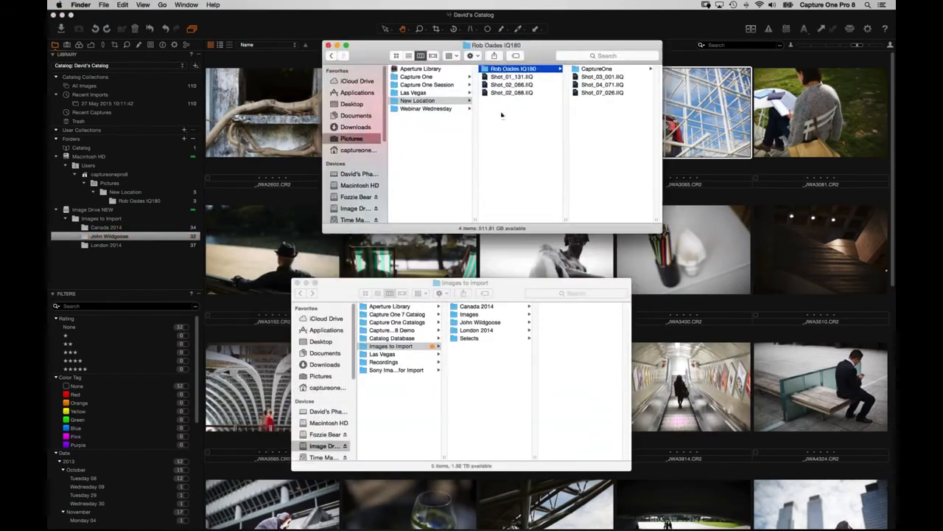
{"action": "left_click", "coordinate": [355, 207]}
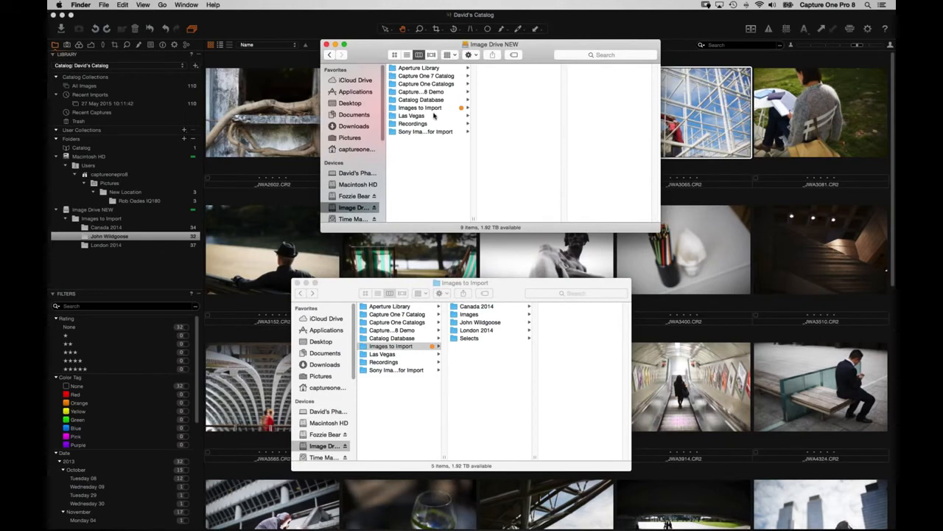
{"action": "left_click", "coordinate": [433, 108]}
{"action": "left_click", "coordinate": [521, 83]}
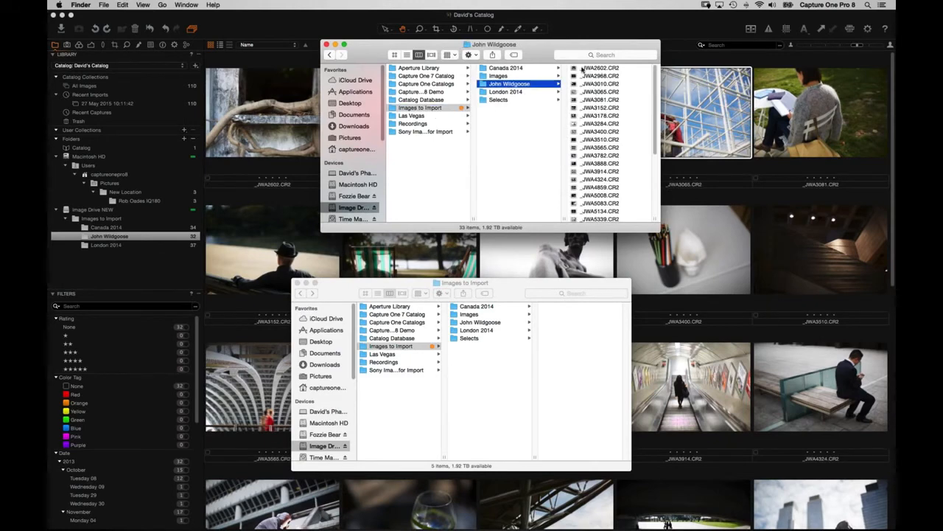
{"action": "left_click_drag", "start_coordinate": [578, 68], "coordinate": [519, 105]}
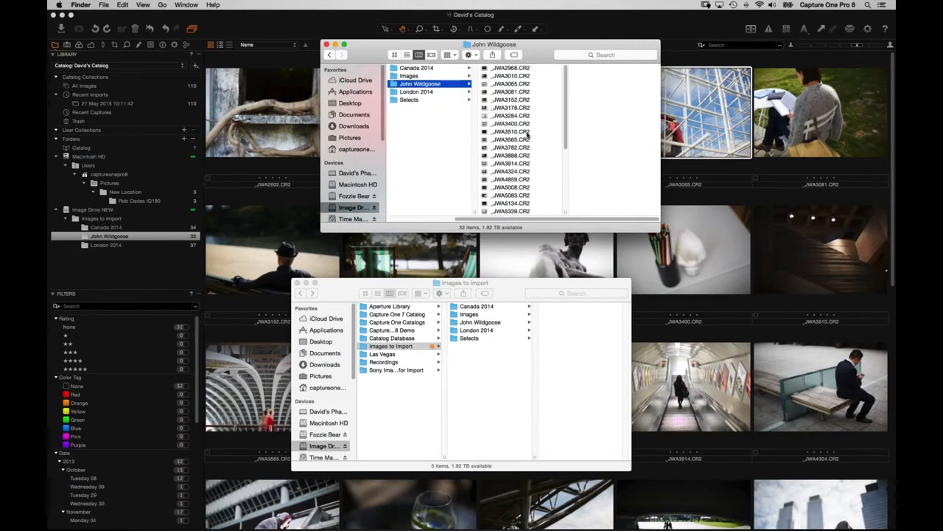
Back in Capture One, synchronize the photographer's folder with known subfolders included, removing missing images from the catalog.
{"action": "left_click", "coordinate": [181, 237]}
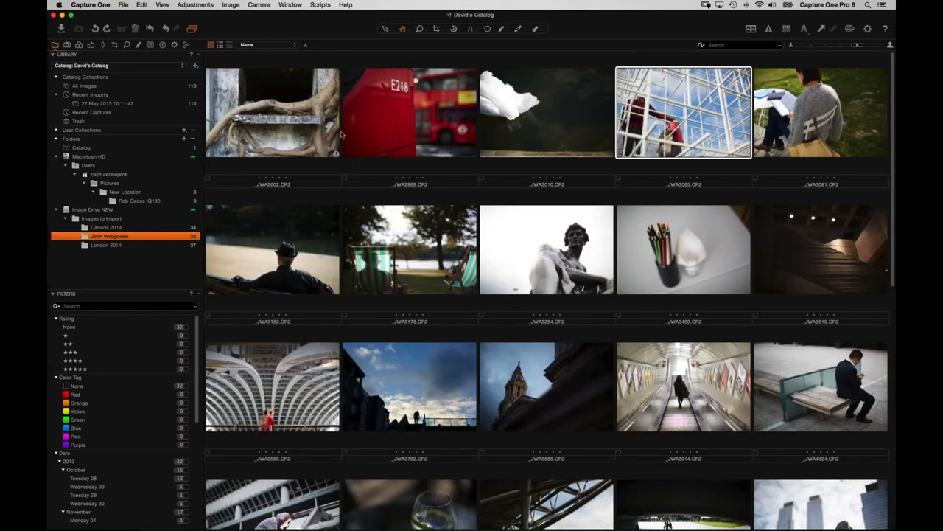
{"action": "right_click", "coordinate": [145, 239]}
{"action": "left_click", "coordinate": [185, 344]}
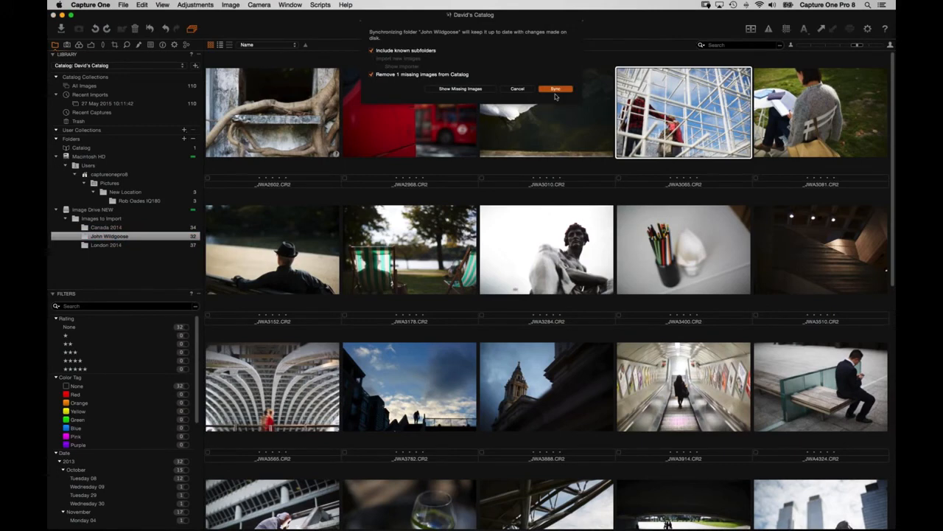
{"action": "key", "text": "Return"}
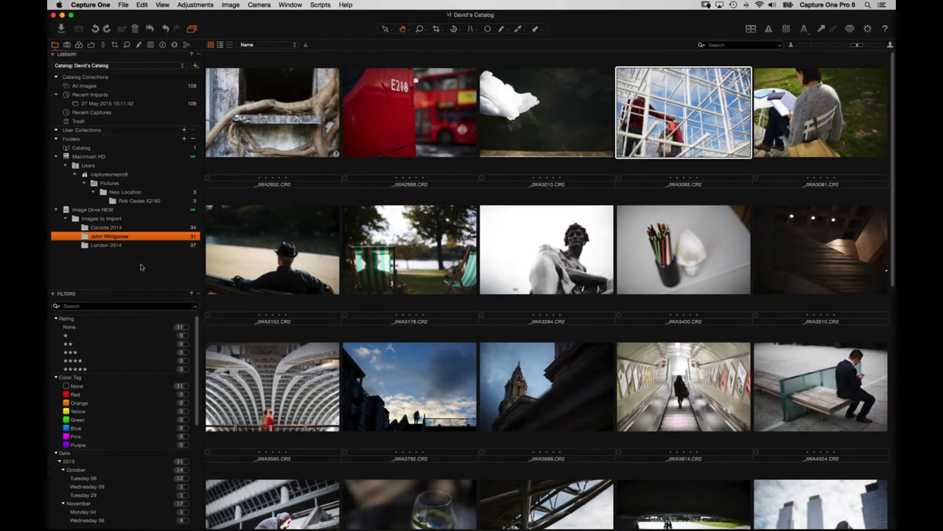
View the London 2014 folder and open the image importer to look over its options, leaving it without importing.
{"action": "left_click", "coordinate": [100, 245]}
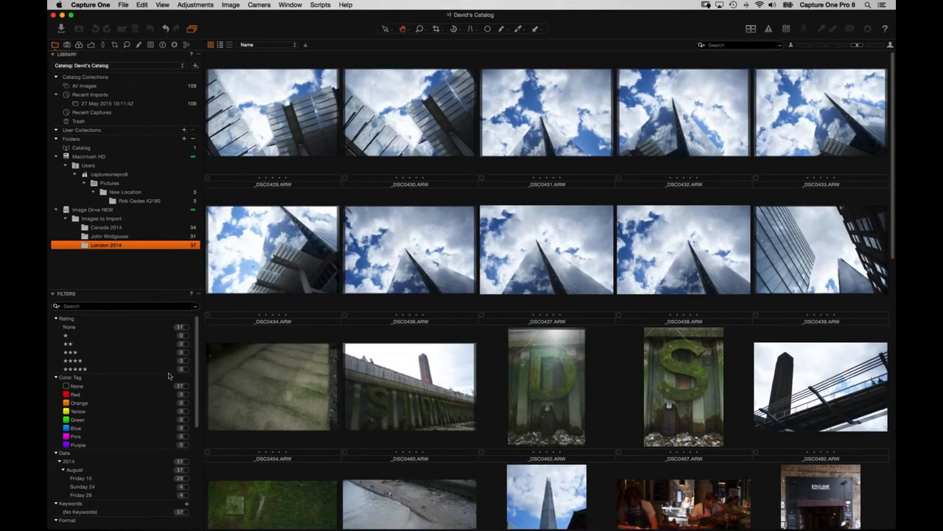
{"action": "key", "text": "super+Tab"}
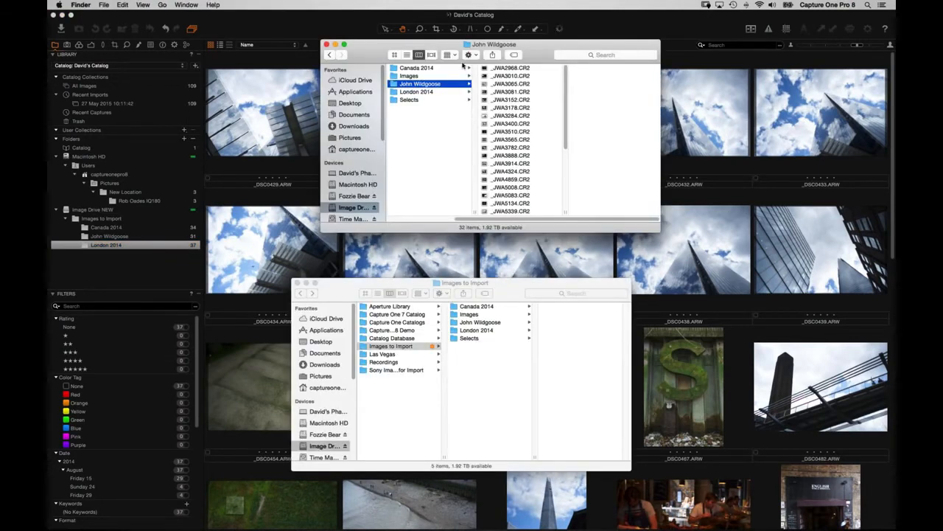
{"action": "right_click", "coordinate": [115, 244]}
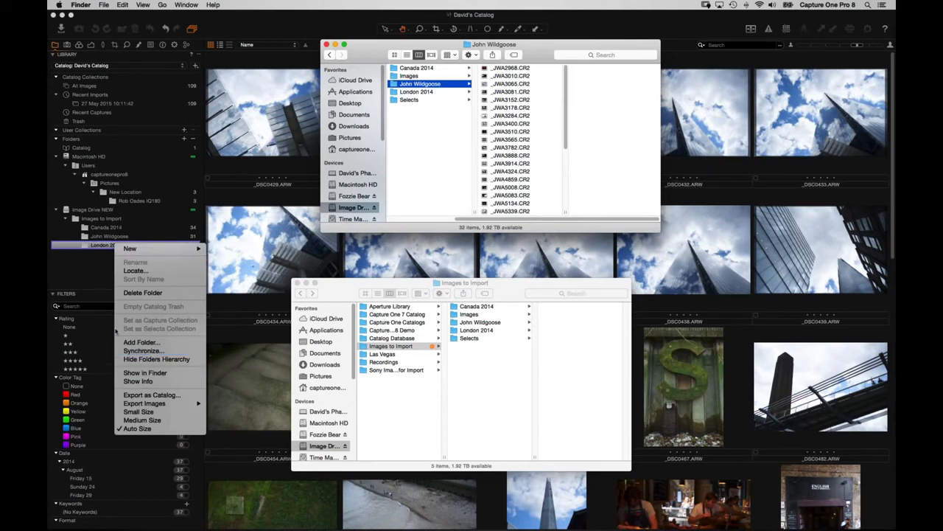
{"action": "left_click", "coordinate": [89, 280]}
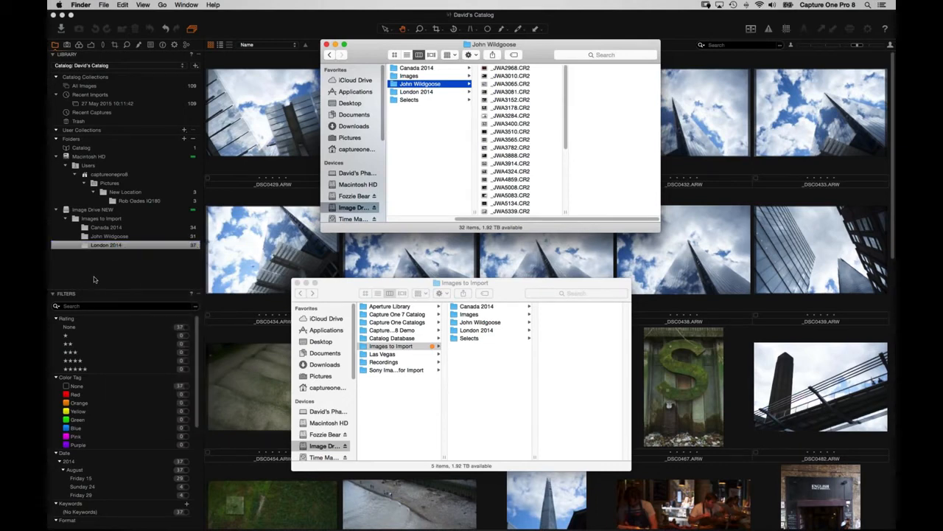
{"action": "left_click", "coordinate": [171, 254]}
{"action": "left_click", "coordinate": [63, 31]}
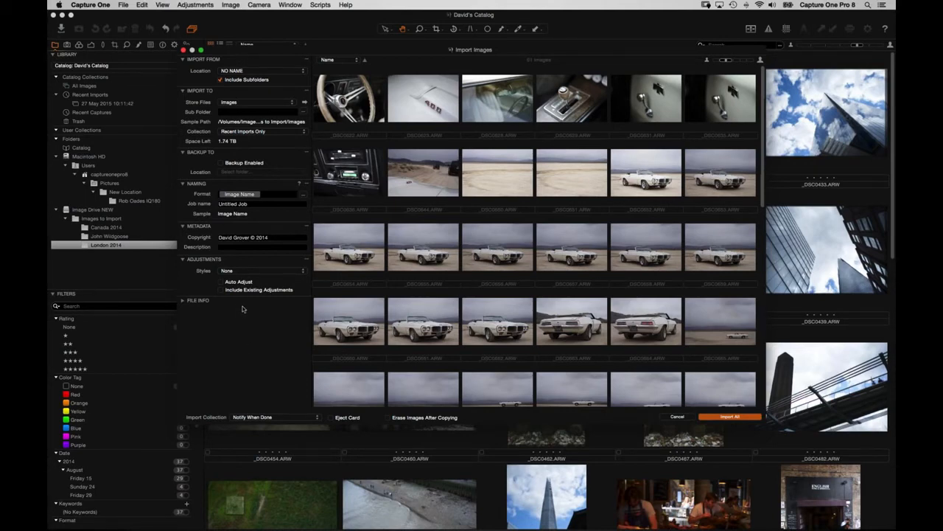
{"action": "left_click", "coordinate": [676, 416]}
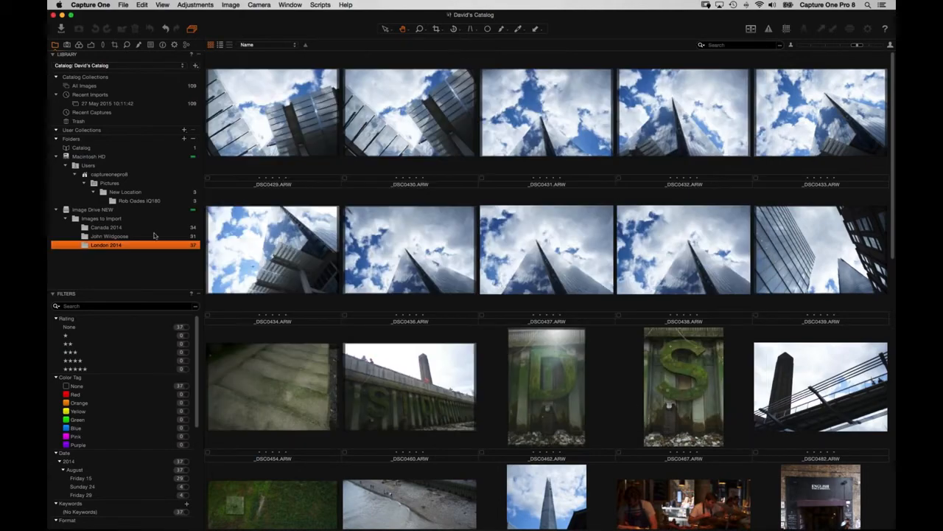
In Finder, look through the available source folders for extra images and place the chosen ones in London 2014 inside Images to Import.
{"action": "left_click", "coordinate": [116, 228]}
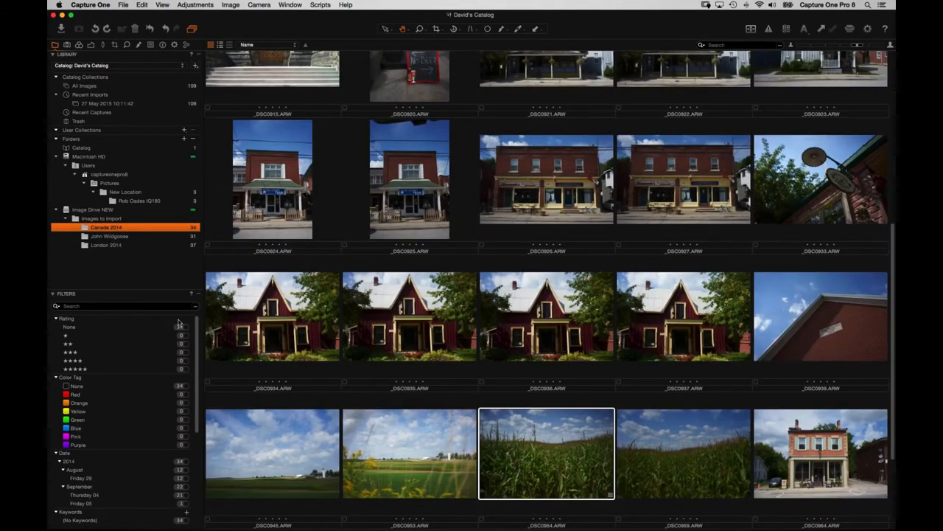
{"action": "key", "text": "super+Tab"}
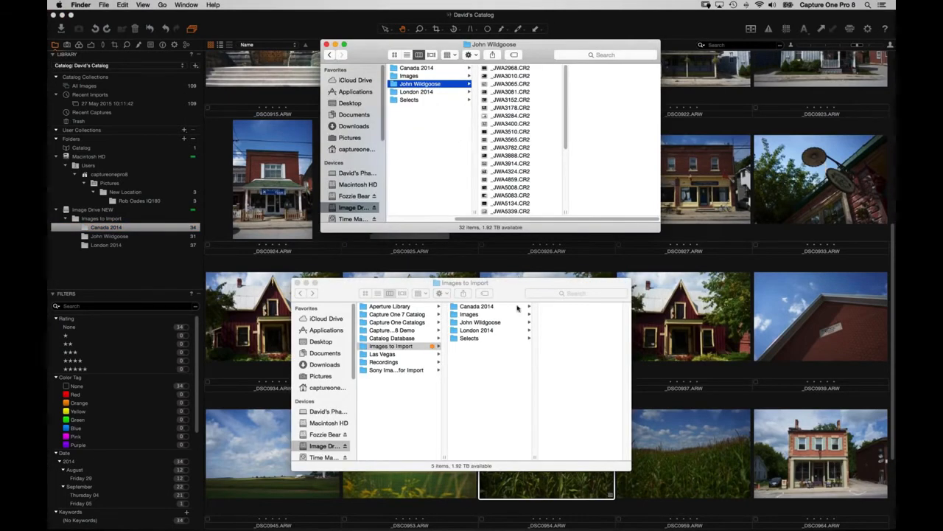
{"action": "left_click", "coordinate": [402, 372]}
{"action": "left_click", "coordinate": [433, 372]}
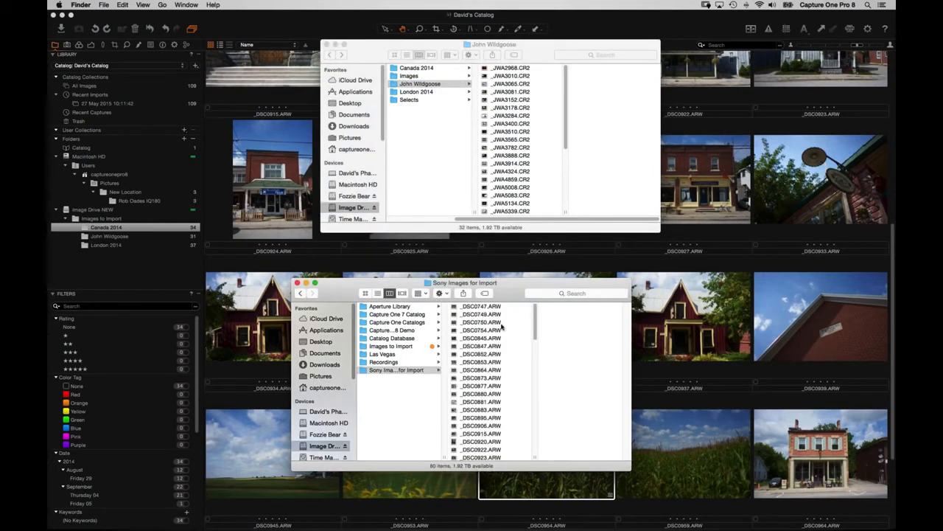
{"action": "left_click", "coordinate": [493, 315]}
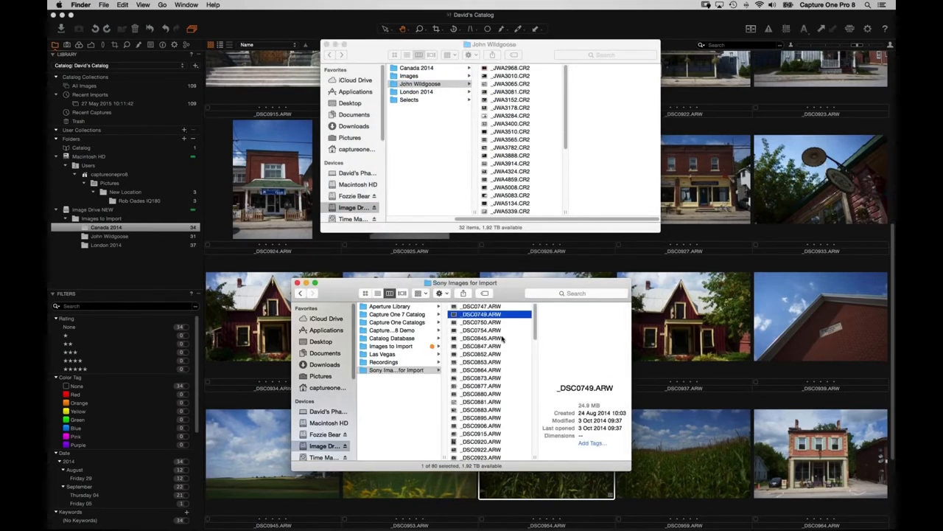
{"action": "left_click", "coordinate": [407, 331]}
{"action": "left_click", "coordinate": [466, 306]}
{"action": "left_click_drag", "start_coordinate": [565, 364], "coordinate": [490, 334]}
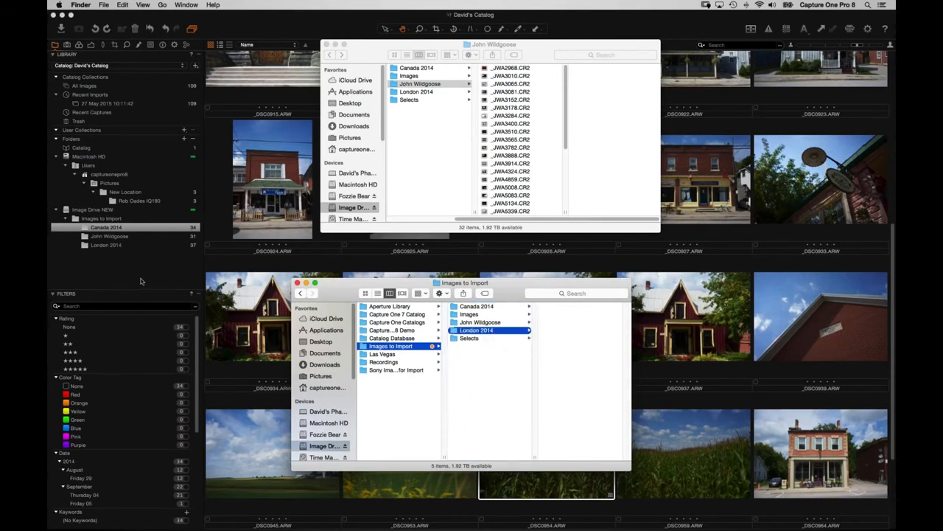
Synchronize London 2014 in Capture One with new-image import and Show Importer enabled, review the importer, and cancel the import.
{"action": "left_click", "coordinate": [141, 281]}
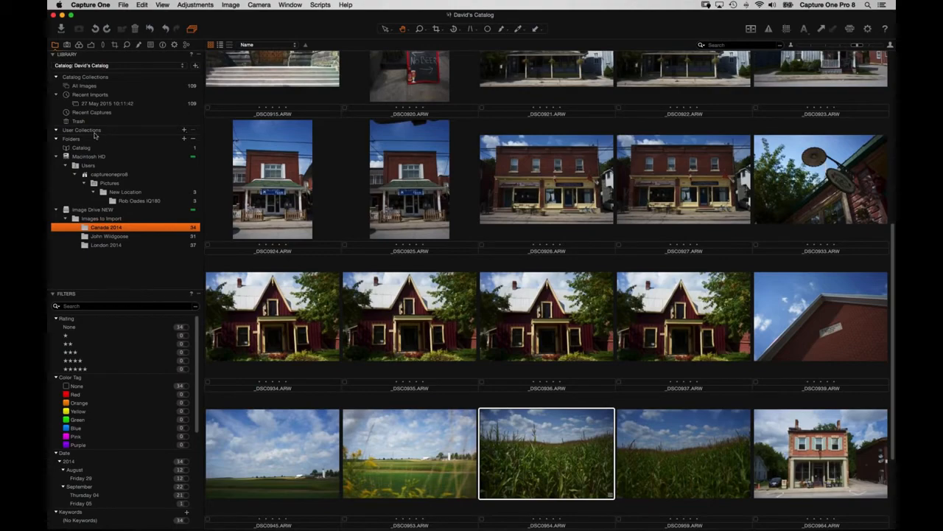
{"action": "left_click", "coordinate": [110, 245]}
{"action": "right_click", "coordinate": [108, 245]}
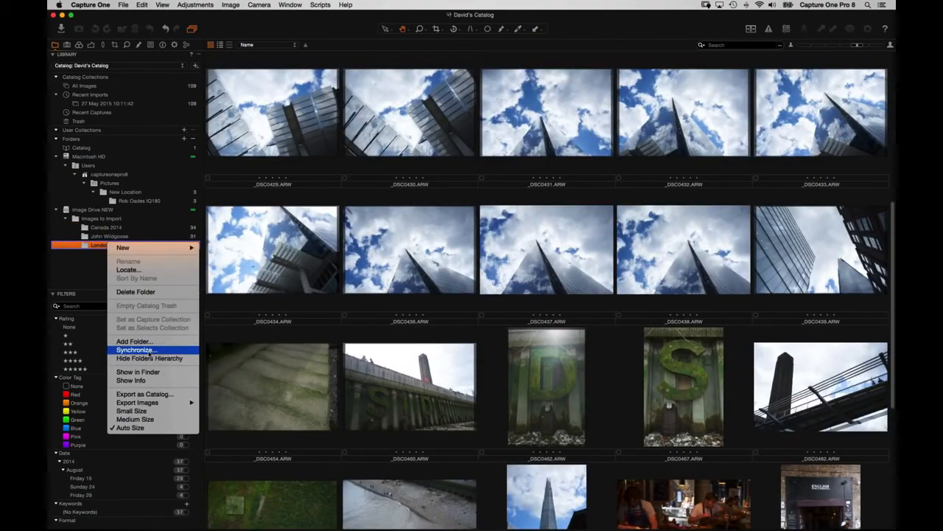
{"action": "left_click", "coordinate": [151, 350]}
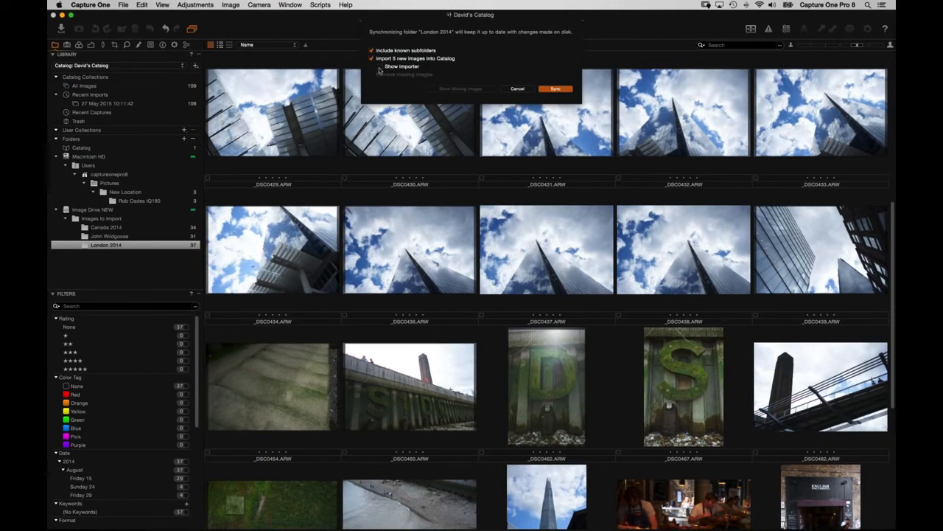
{"action": "left_click", "coordinate": [556, 89]}
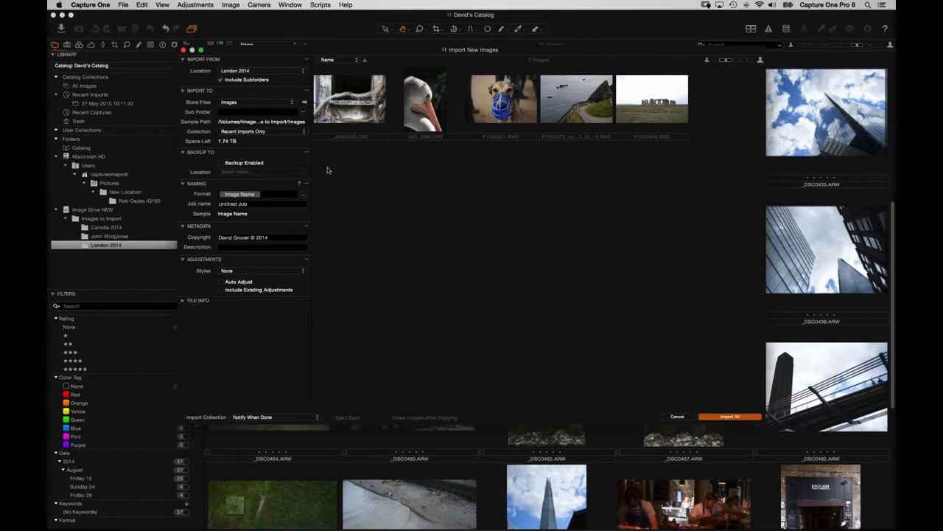
{"action": "left_click", "coordinate": [677, 417]}
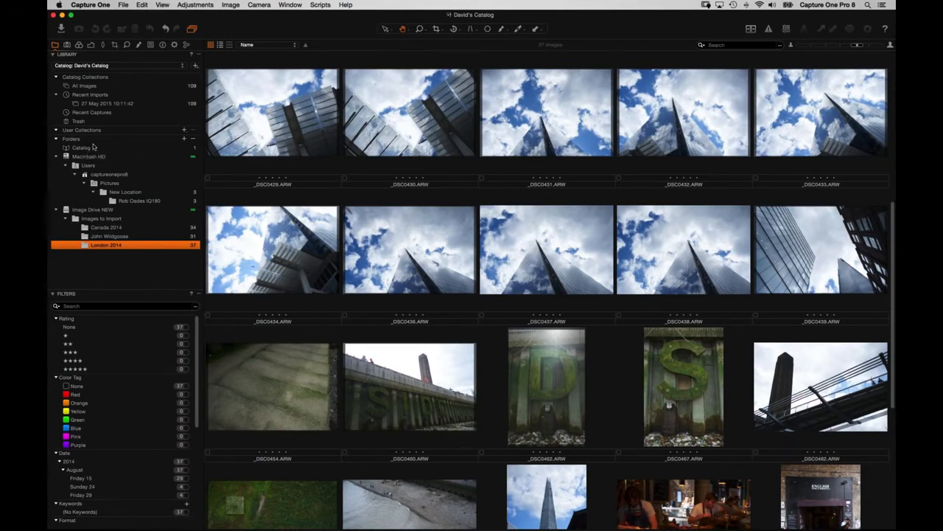
Browse all catalog images and create a project named London 2014 under User Collections.
{"action": "left_click", "coordinate": [86, 87]}
{"action": "scroll", "coordinate": [353, 218], "scroll_direction": "down", "scroll_amount": 1}
{"action": "scroll", "coordinate": [352, 219], "scroll_direction": "up", "scroll_amount": 5}
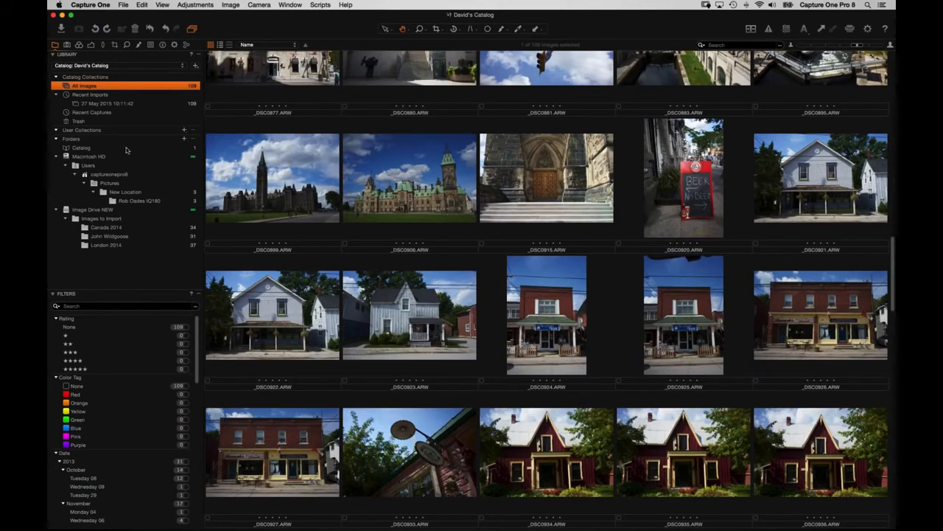
{"action": "left_click", "coordinate": [183, 130]}
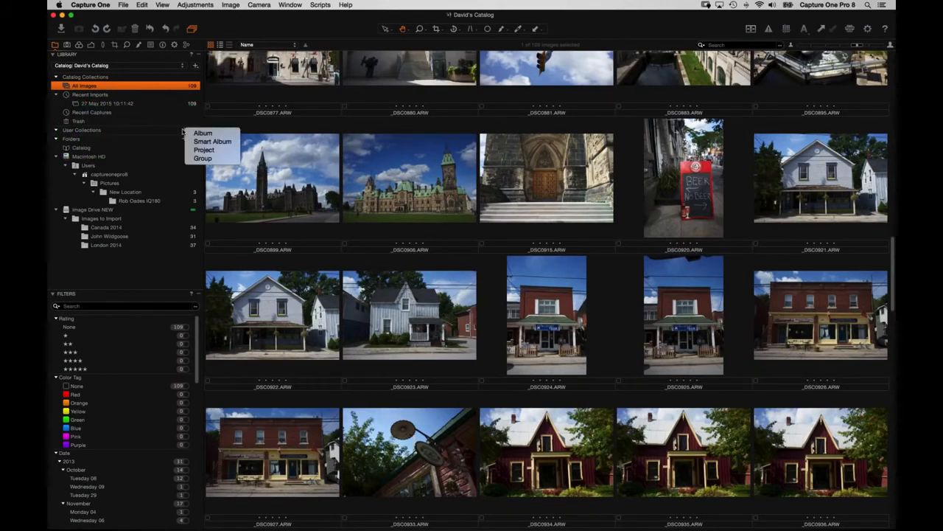
{"action": "left_click", "coordinate": [227, 152]}
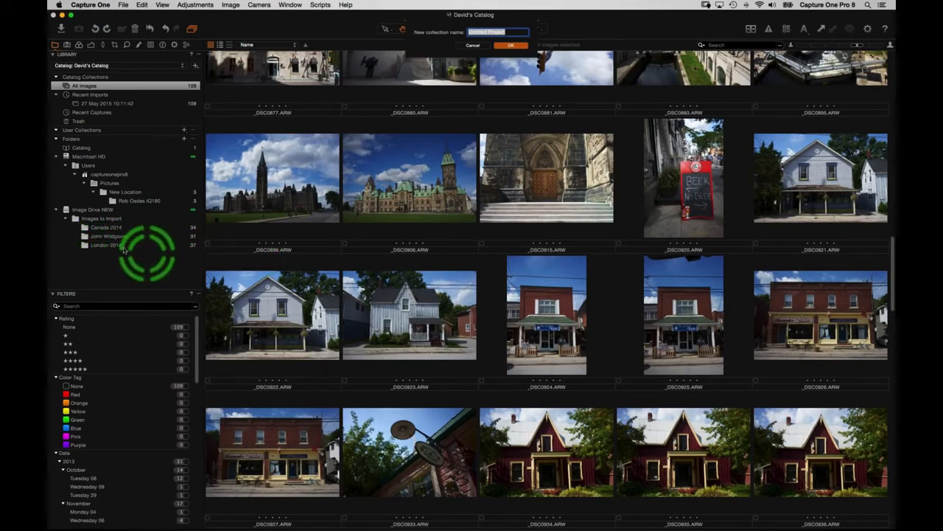
{"action": "type", "text": "L"}
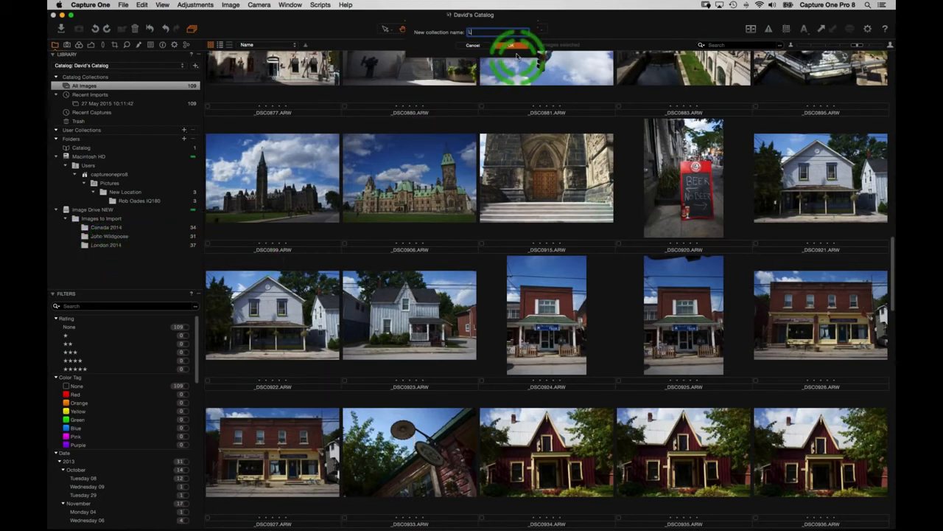
{"action": "type", "text": "ondon 2014"}
{"action": "key", "text": "Return"}
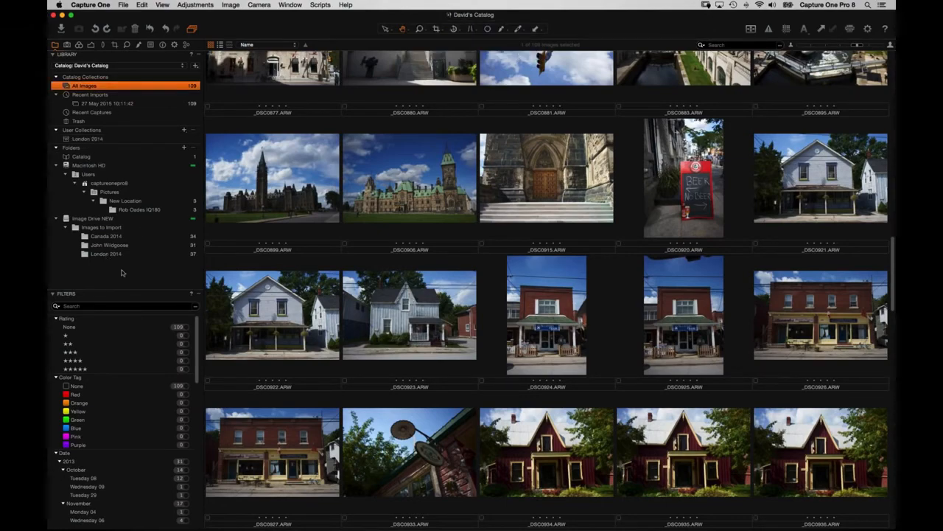
Try to add all images from the London 2014 folder directly to the London 2014 project.
{"action": "left_click", "coordinate": [107, 254]}
{"action": "left_click", "coordinate": [273, 262]}
{"action": "key", "text": "super+a"}
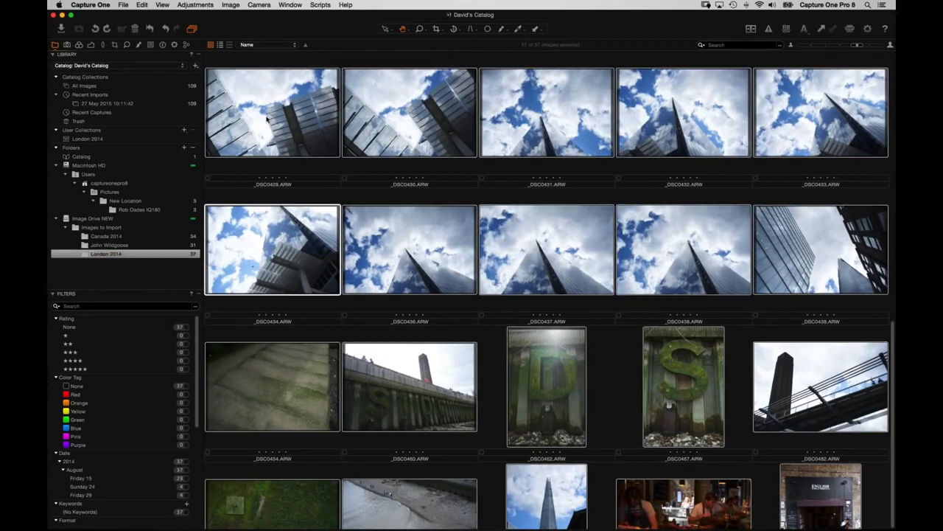
{"action": "left_click_drag", "start_coordinate": [267, 124], "coordinate": [117, 137]}
{"action": "left_click_drag", "start_coordinate": [73, 139], "coordinate": [242, 164]}
{"action": "left_click_drag", "start_coordinate": [219, 122], "coordinate": [71, 140]}
Create an album named Images inside the London 2014 project.
{"action": "left_click", "coordinate": [81, 140]}
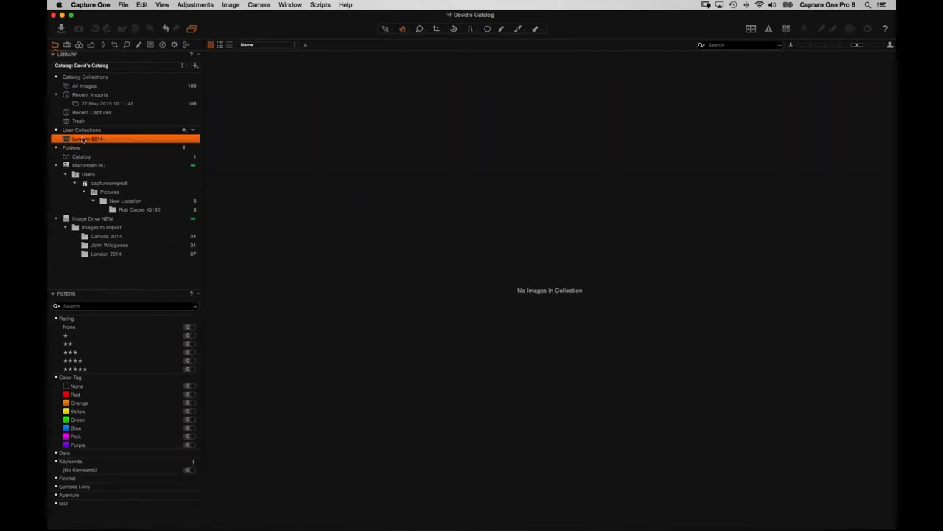
{"action": "right_click", "coordinate": [84, 140]}
{"action": "mouse_move", "coordinate": [83, 140]}
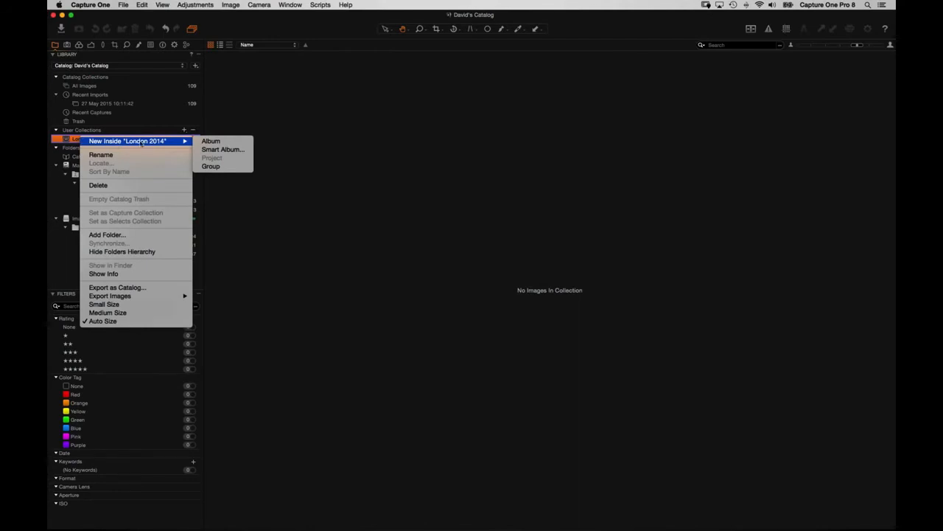
{"action": "left_click", "coordinate": [216, 166]}
{"action": "type", "text": "Images"}
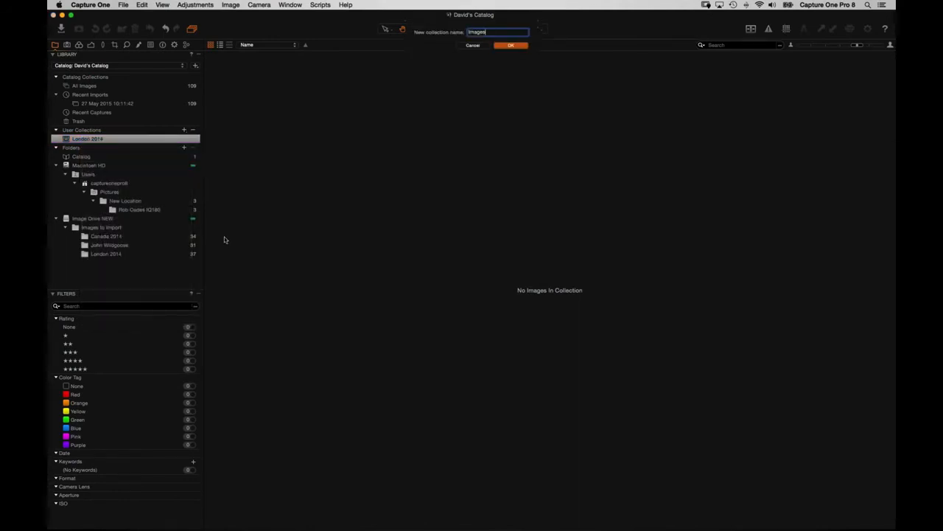
{"action": "key", "text": "Return"}
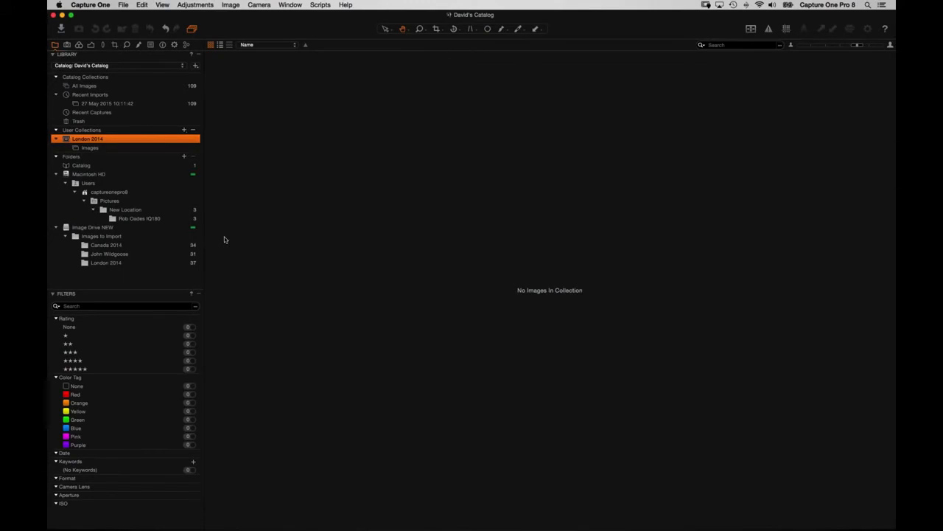
Add all images from the London 2014 folder to the project's Images album.
{"action": "left_click", "coordinate": [105, 262]}
{"action": "key", "text": "super+a"}
{"action": "left_click_drag", "start_coordinate": [272, 242], "coordinate": [78, 146]}
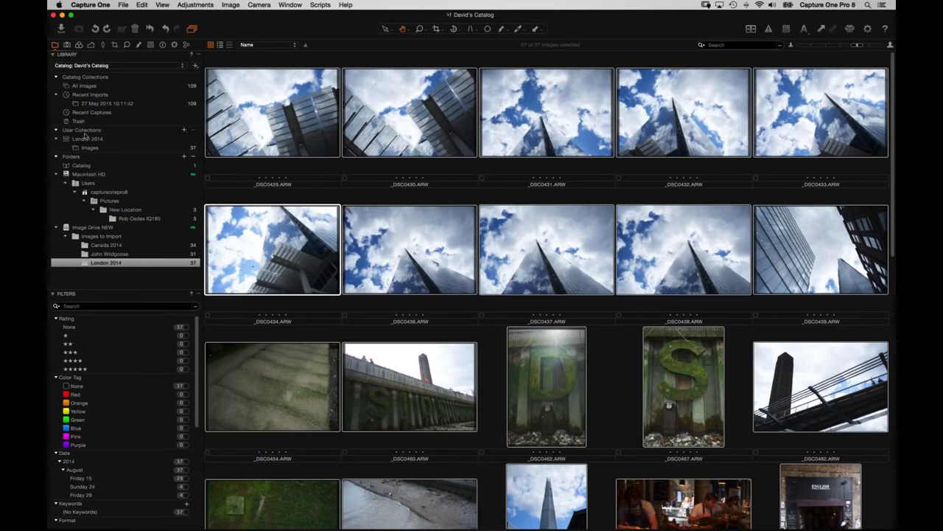
Create an album named The Shard inside the London 2014 project.
{"action": "left_click", "coordinate": [89, 147]}
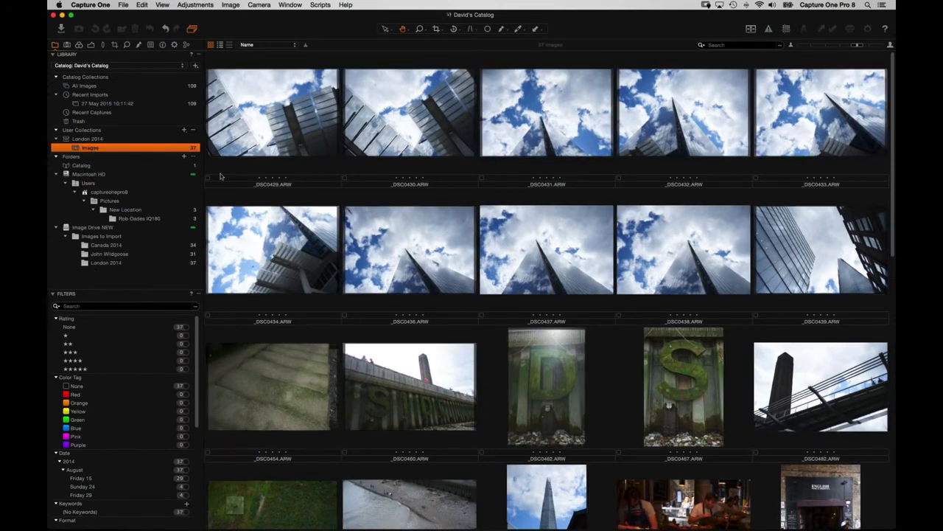
{"action": "left_click", "coordinate": [88, 137]}
{"action": "right_click", "coordinate": [89, 138]}
{"action": "mouse_move", "coordinate": [184, 143]}
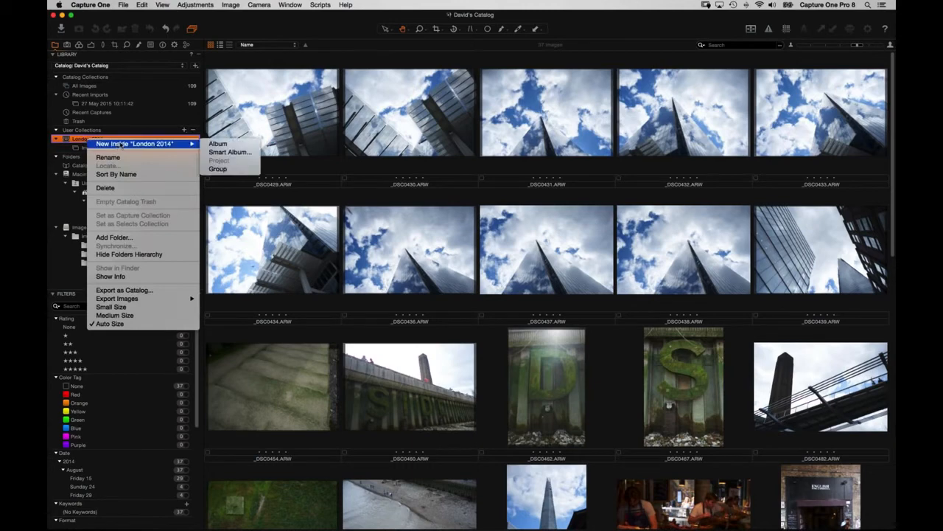
{"action": "left_click", "coordinate": [218, 143]}
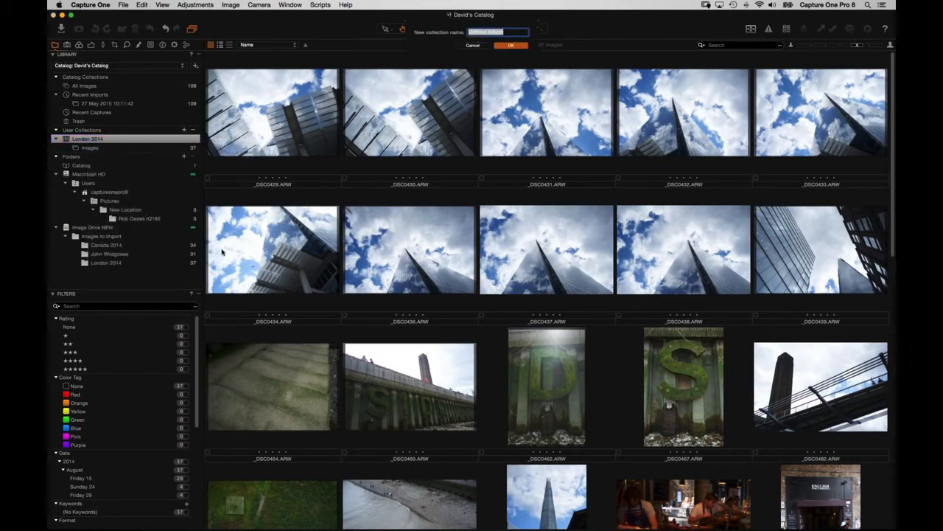
{"action": "type", "text": "The Shard"}
{"action": "key", "text": "Return"}
Add the ten images from _DSC0429.ARW to _DSC0439.ARW to The Shard album and open that album.
{"action": "left_click", "coordinate": [271, 123]}
{"action": "left_click", "coordinate": [823, 263], "text": "shift"}
{"action": "left_click_drag", "start_coordinate": [302, 253], "coordinate": [96, 156]}
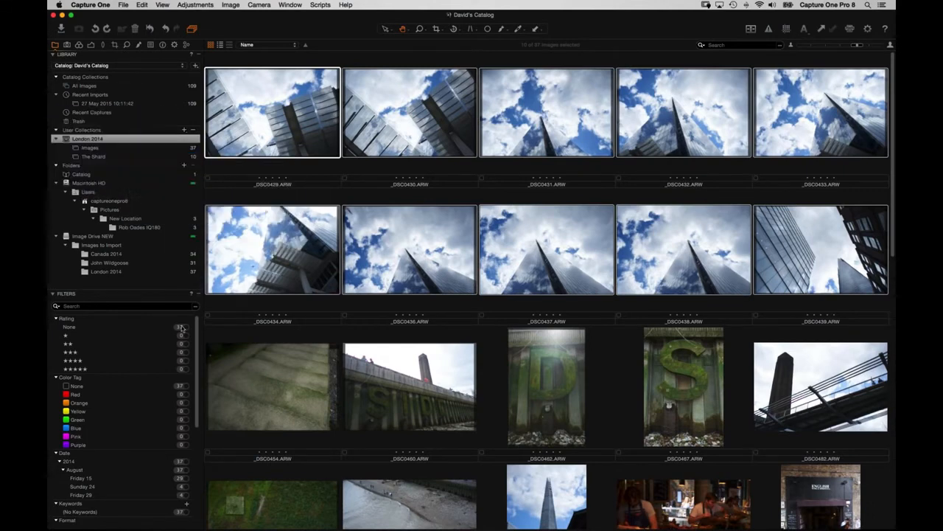
{"action": "left_click", "coordinate": [95, 156]}
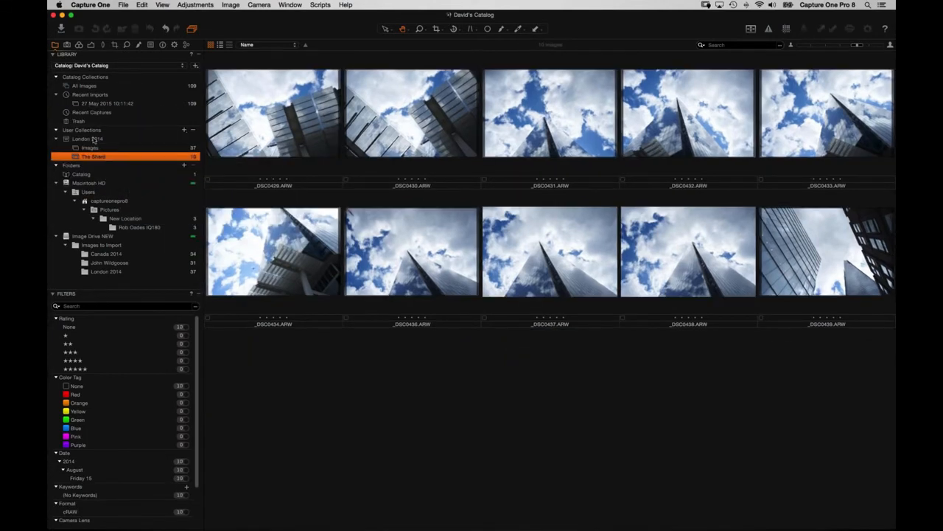
Browse the Images album and create an album named Docks inside the London 2014 project.
{"action": "left_click", "coordinate": [91, 148]}
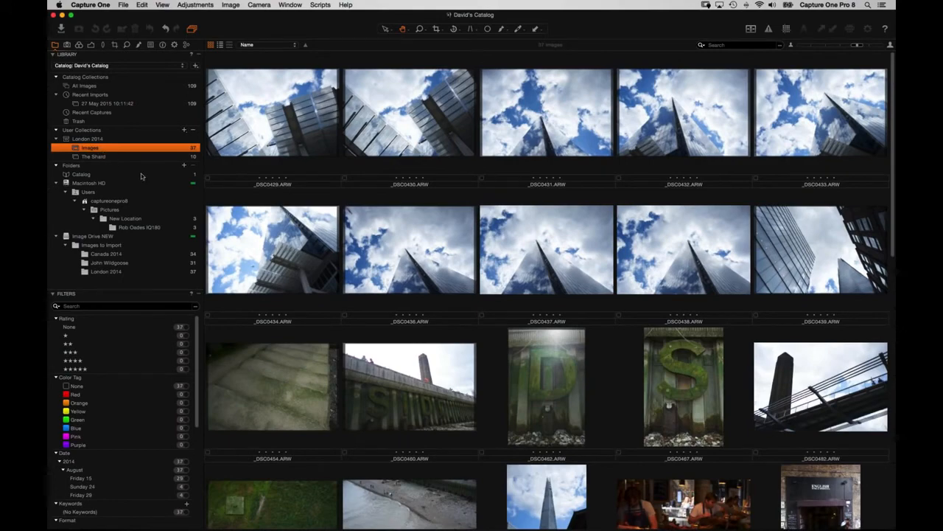
{"action": "scroll", "coordinate": [365, 309], "scroll_direction": "down", "scroll_amount": 5}
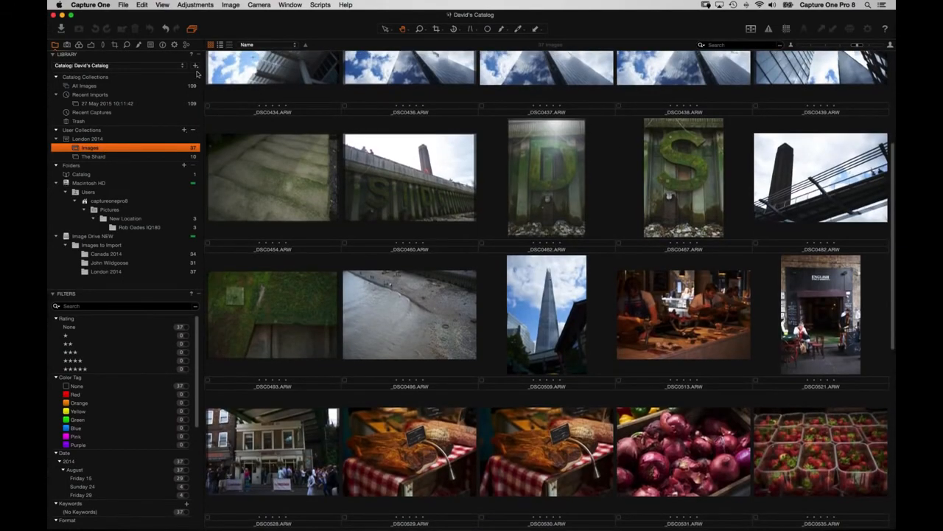
{"action": "left_click", "coordinate": [86, 139]}
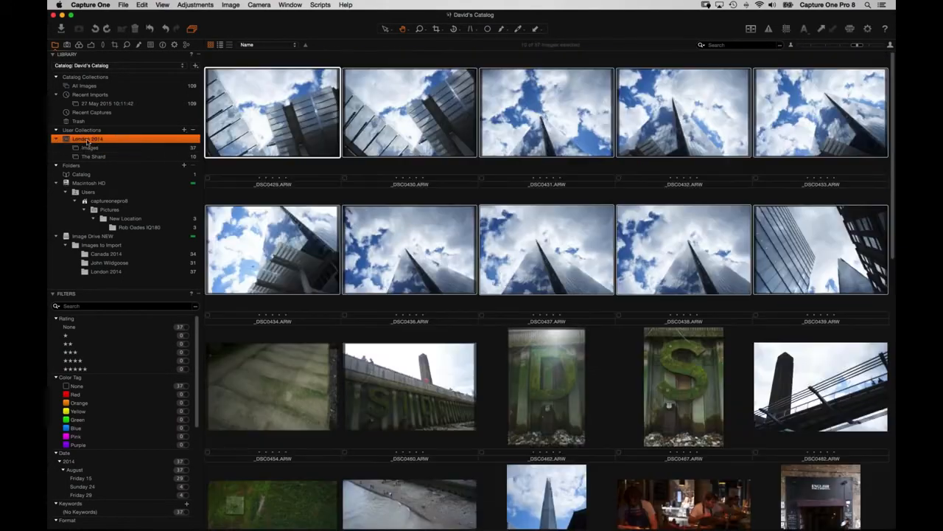
{"action": "right_click", "coordinate": [88, 140]}
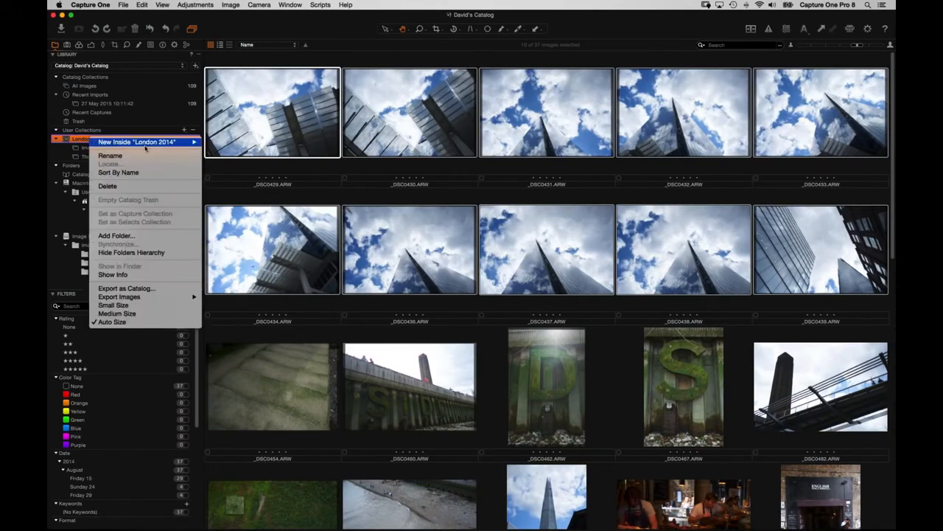
{"action": "mouse_move", "coordinate": [171, 141]}
{"action": "left_click", "coordinate": [233, 170]}
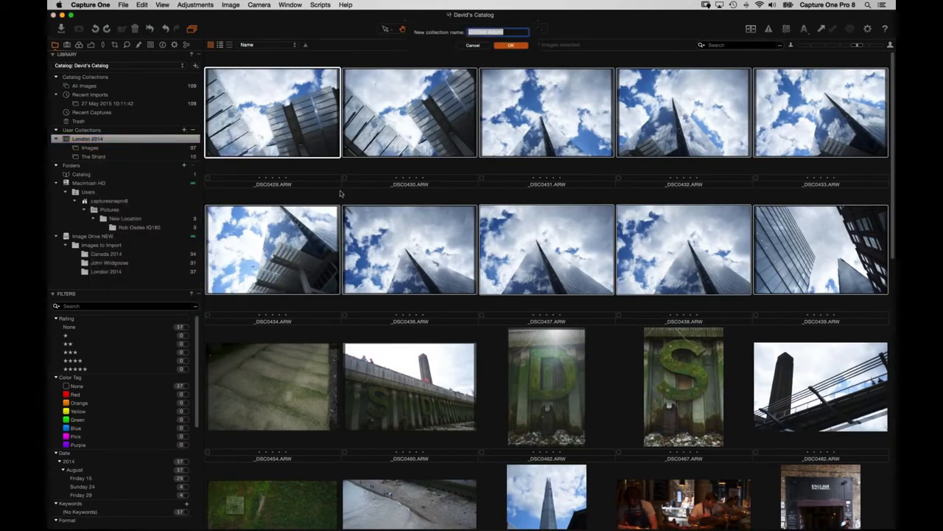
{"action": "type", "text": "Docks"}
{"action": "key", "text": "Return"}
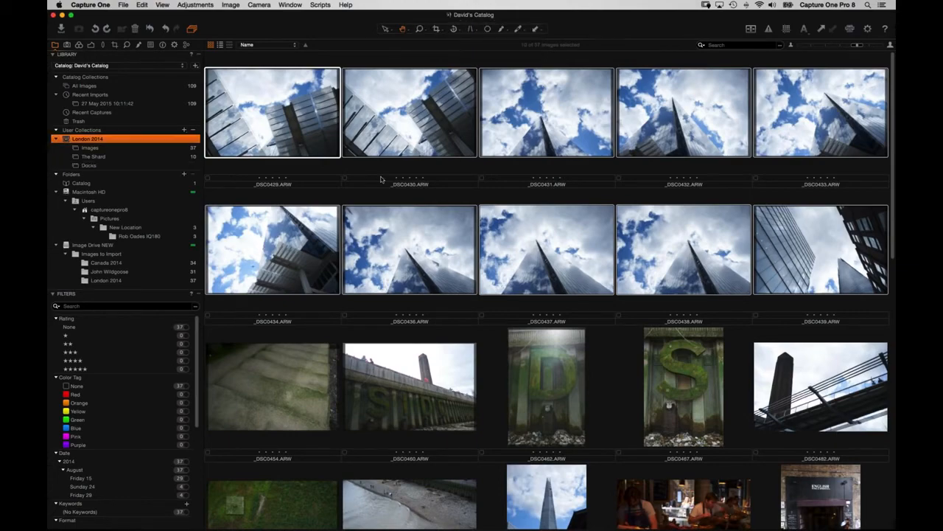
Add the seven images from _DSC0454.ARW to _DSC0496.ARW to the Docks album.
{"action": "left_click", "coordinate": [303, 431]}
{"action": "scroll", "coordinate": [423, 360], "scroll_direction": "down", "scroll_amount": 3}
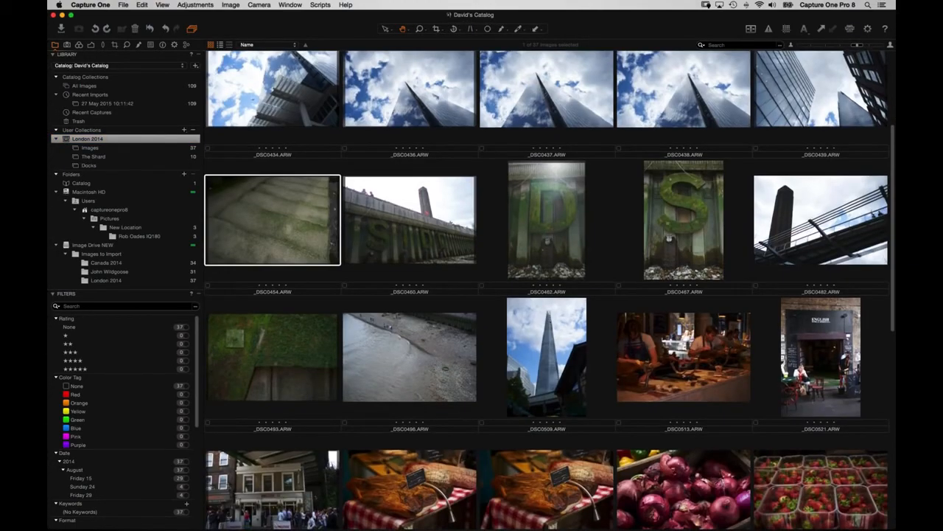
{"action": "left_click", "coordinate": [424, 359], "text": "shift"}
{"action": "left_click_drag", "start_coordinate": [212, 210], "coordinate": [91, 165]}
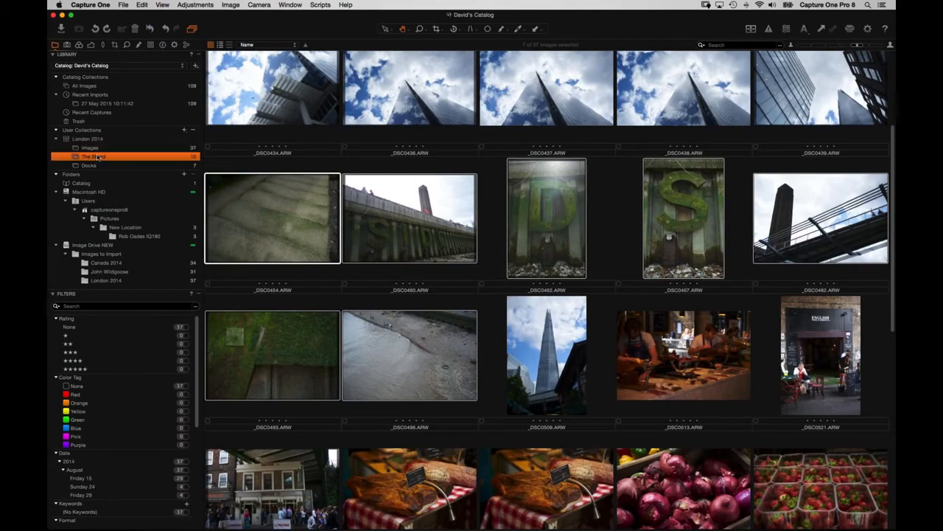
Try to place _DSC0496.ARW from the Docks album into The Shard album.
{"action": "left_click", "coordinate": [93, 157]}
{"action": "left_click", "coordinate": [110, 165]}
{"action": "left_click_drag", "start_coordinate": [404, 250], "coordinate": [110, 156]}
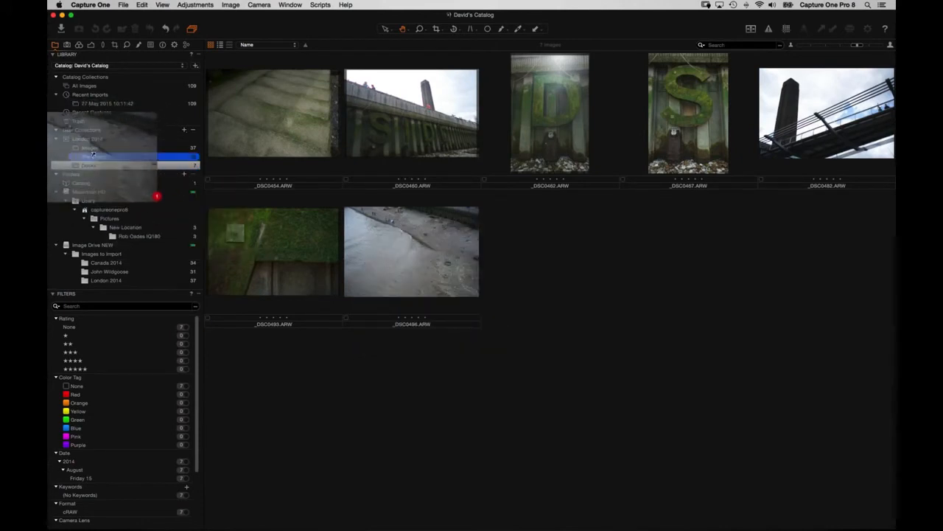
Remove _DSC0496.ARW and _DSC0493.ARW from the Docks album.
{"action": "left_click", "coordinate": [416, 276]}
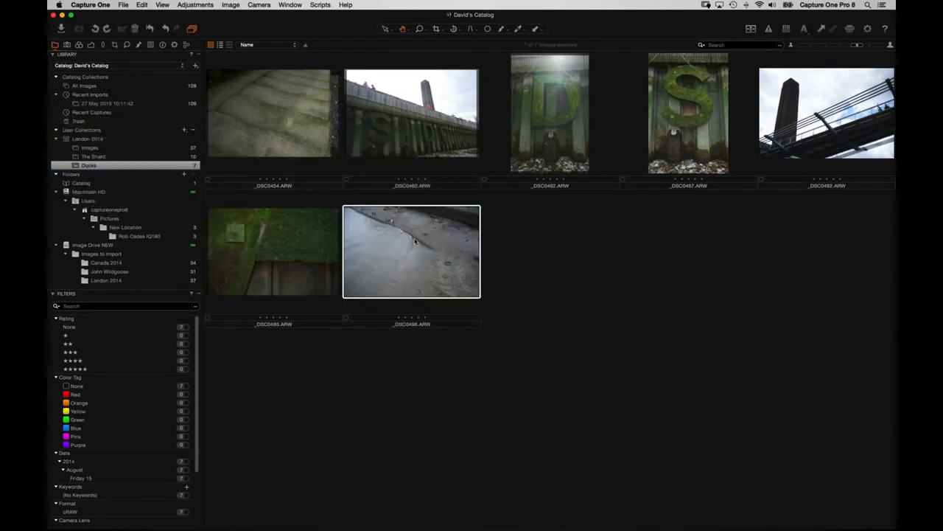
{"action": "right_click", "coordinate": [417, 255]}
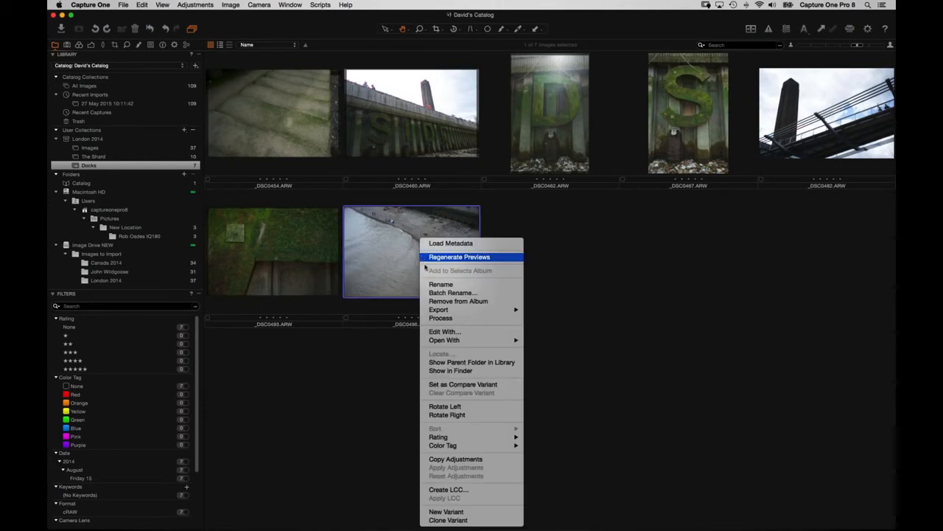
{"action": "left_click", "coordinate": [204, 469]}
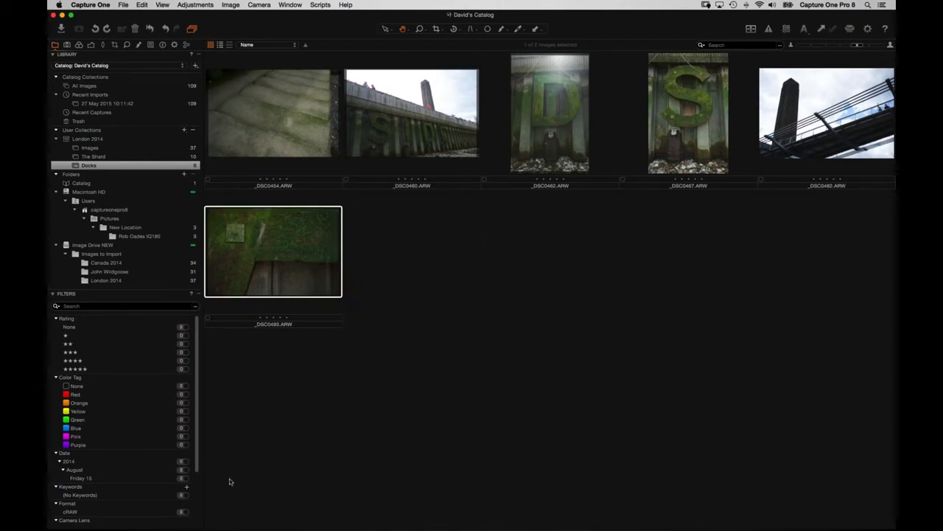
{"action": "right_click", "coordinate": [281, 239]}
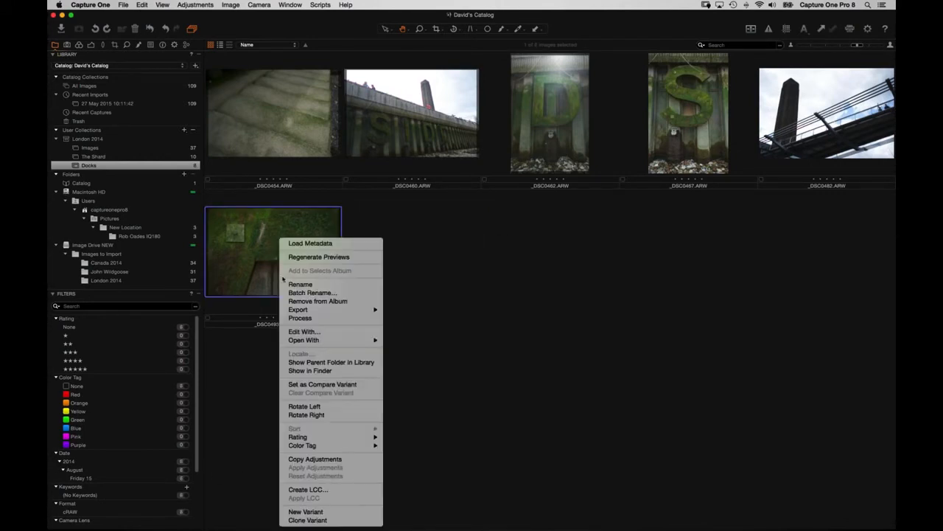
{"action": "left_click", "coordinate": [313, 301]}
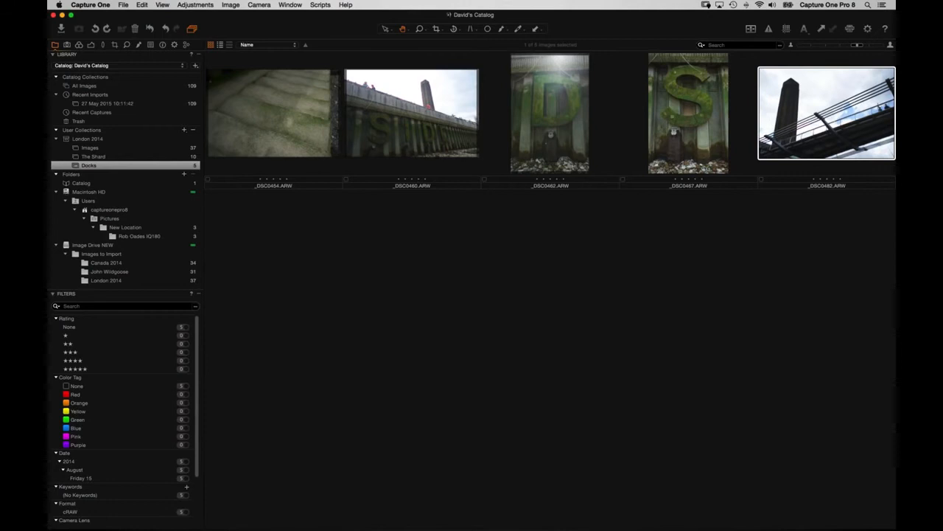
Start a new smart album inside the London 2014 project.
{"action": "right_click", "coordinate": [87, 139]}
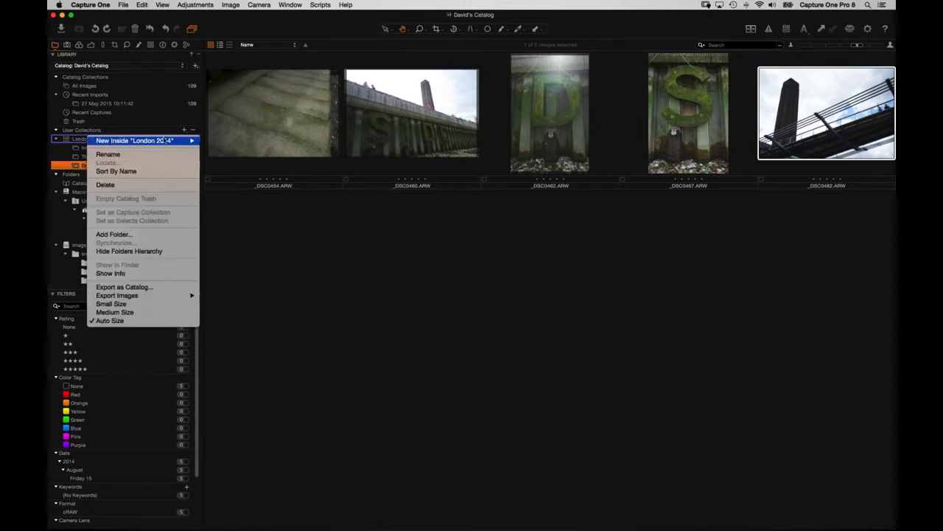
{"action": "mouse_move", "coordinate": [165, 140]}
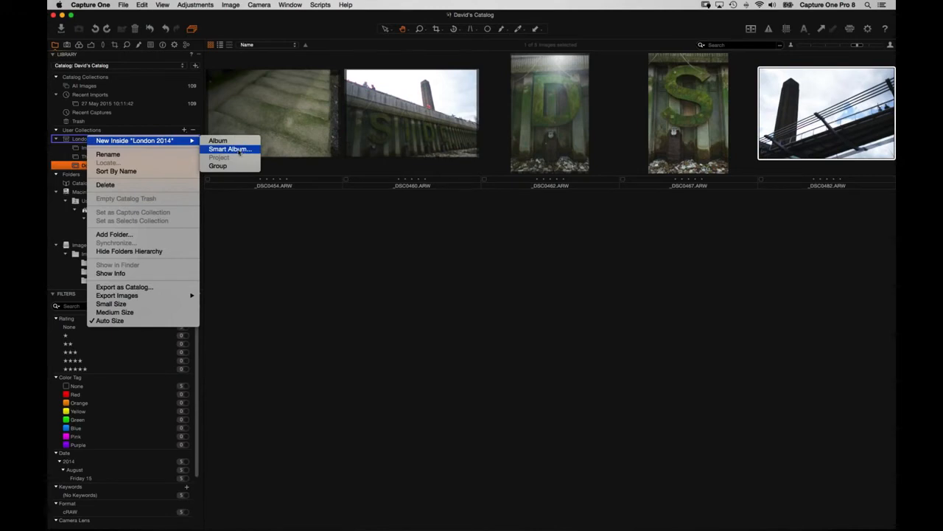
{"action": "left_click", "coordinate": [230, 149]}
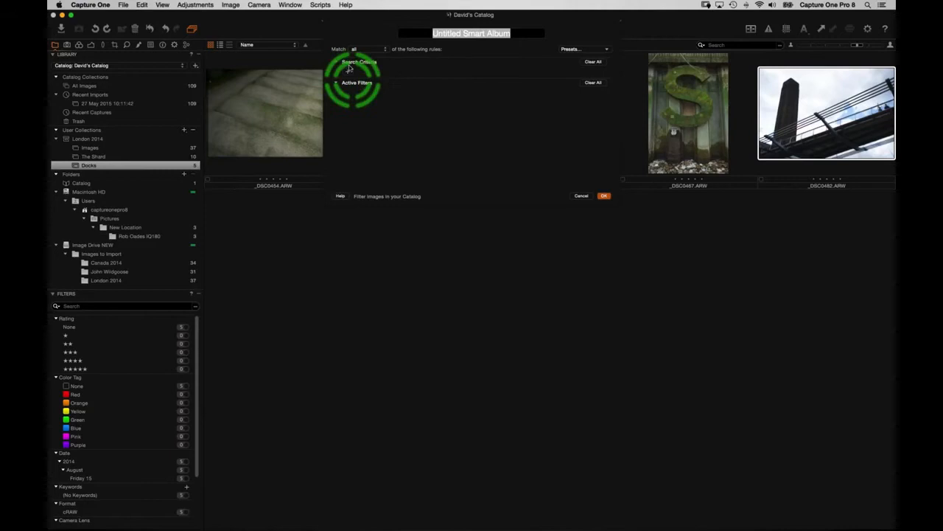
Examine the criteria available for a smart album search rule and discard the added rule.
{"action": "left_click", "coordinate": [350, 72]}
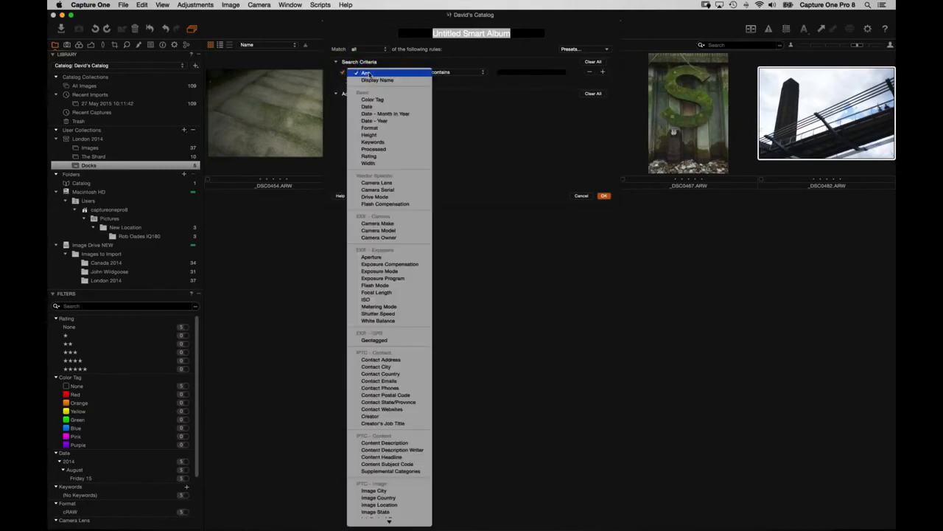
{"action": "mouse_move", "coordinate": [389, 521]}
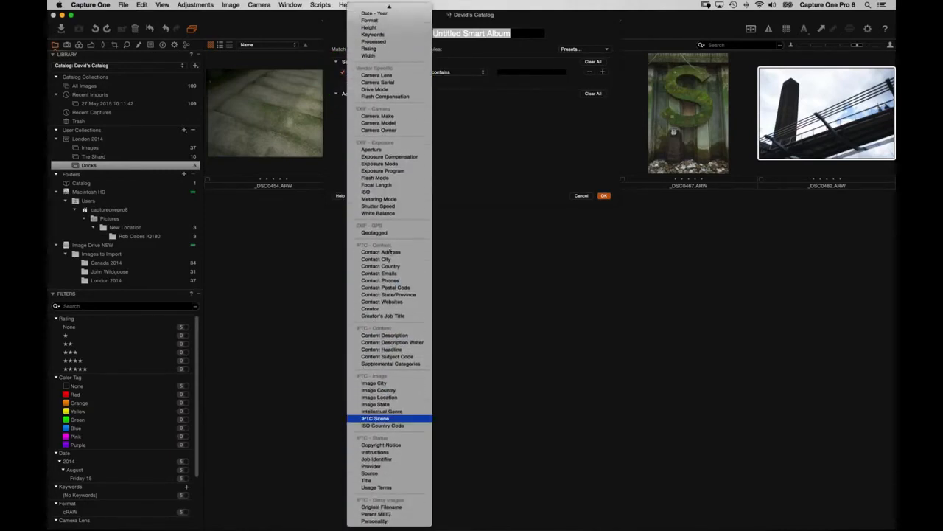
{"action": "mouse_move", "coordinate": [402, 2]}
{"action": "left_click", "coordinate": [513, 134]}
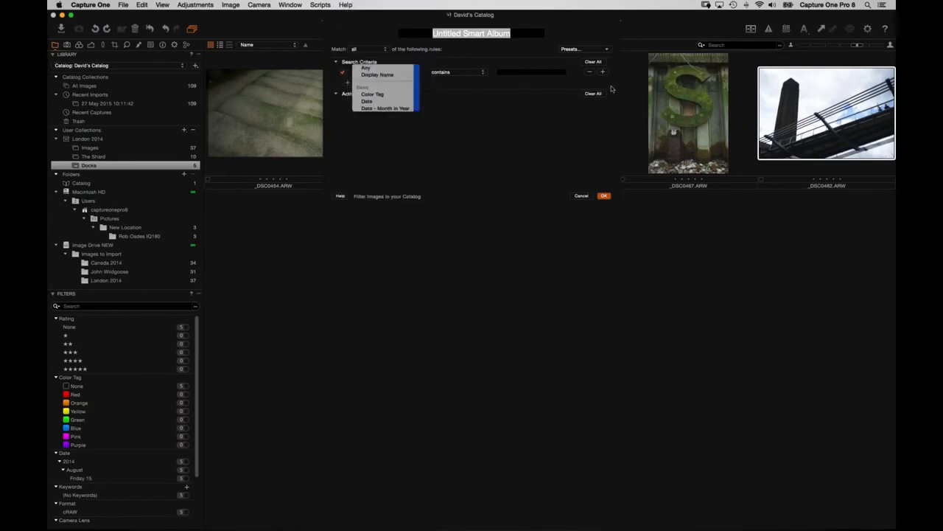
{"action": "left_click", "coordinate": [589, 72]}
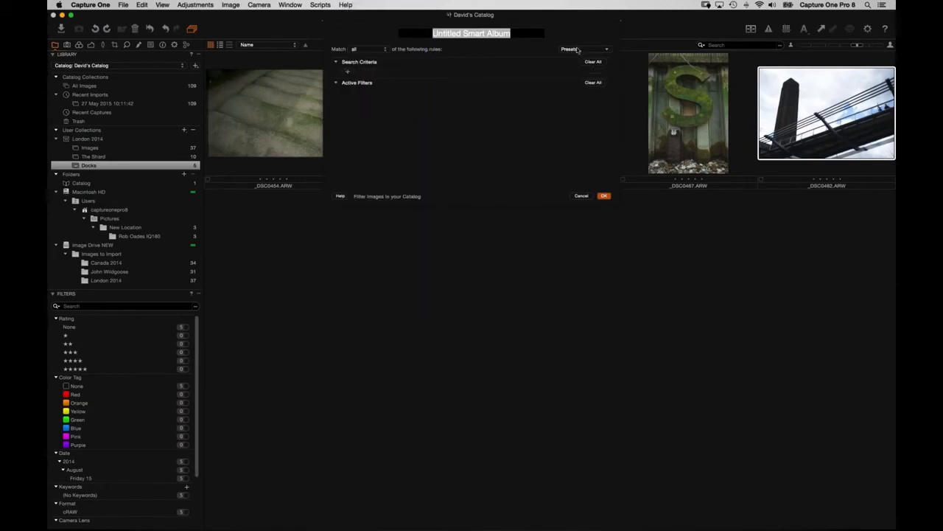
Apply the preset for four stars or higher and create the smart album as Four Star or Higher.
{"action": "left_click", "coordinate": [580, 49]}
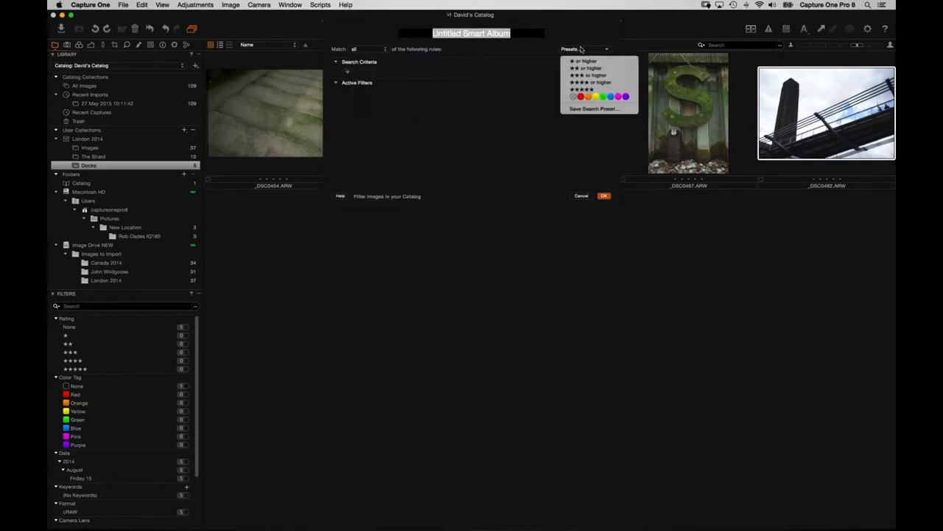
{"action": "left_click", "coordinate": [606, 83]}
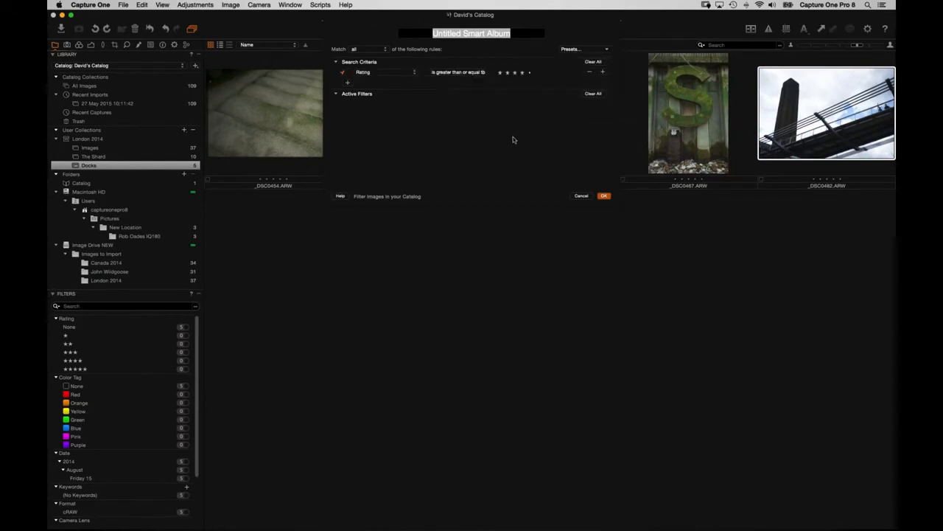
{"action": "type", "text": "Four S"}
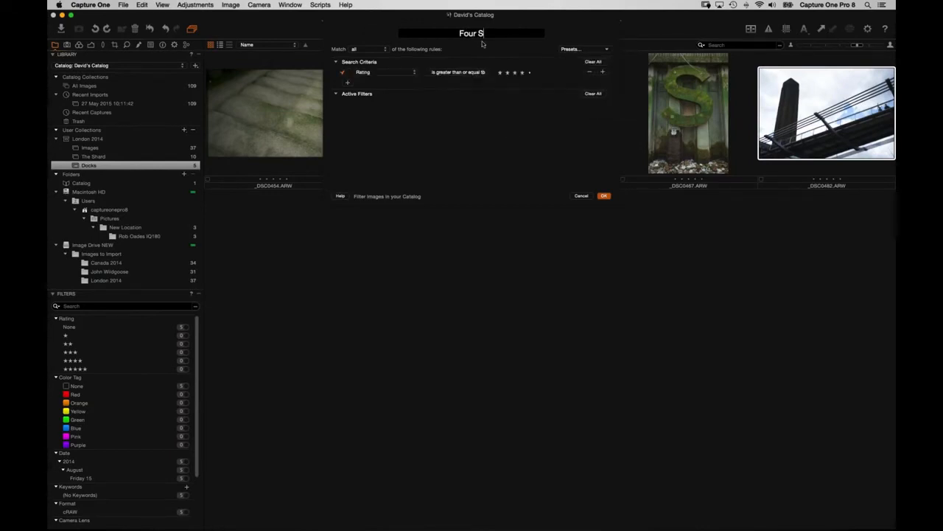
{"action": "type", "text": "tar or Higher"}
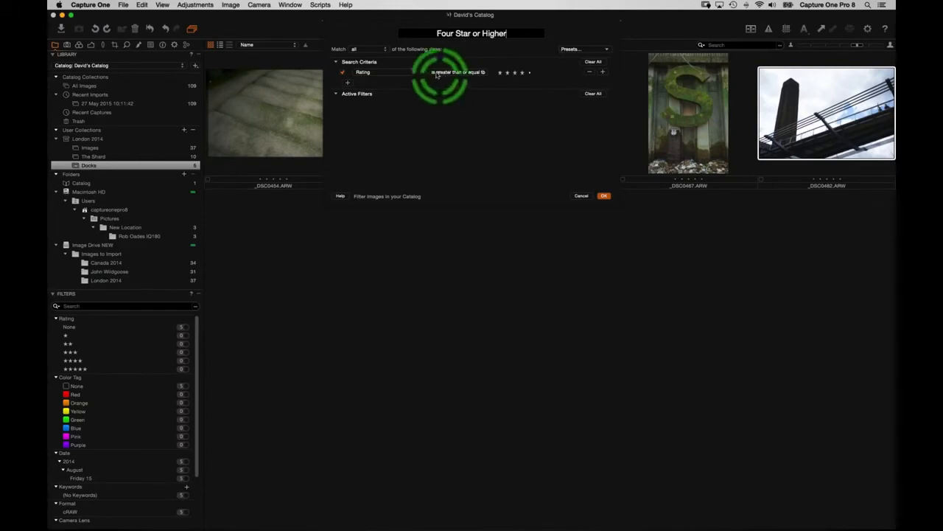
{"action": "left_click", "coordinate": [604, 195]}
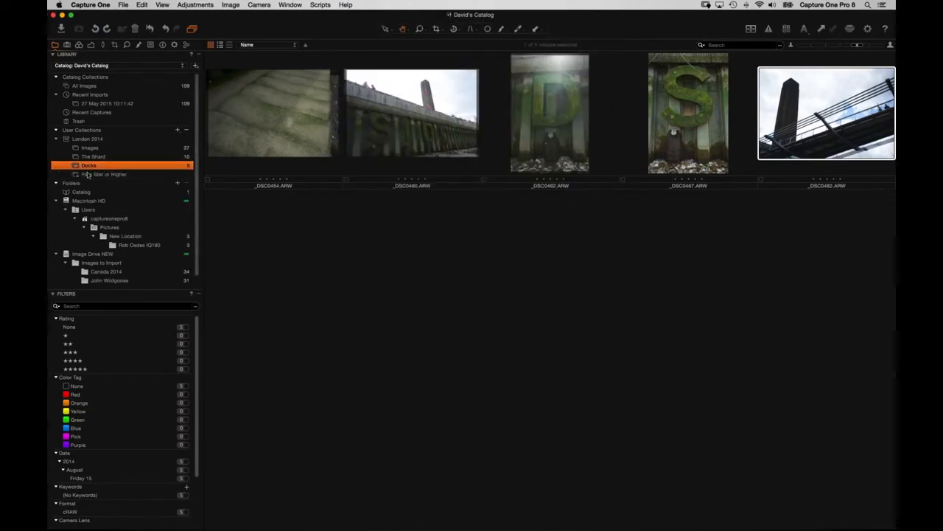
Check the Four Star or Higher smart album, and rate _DSC0529.ARW in the Images album four stars.
{"action": "left_click", "coordinate": [117, 176]}
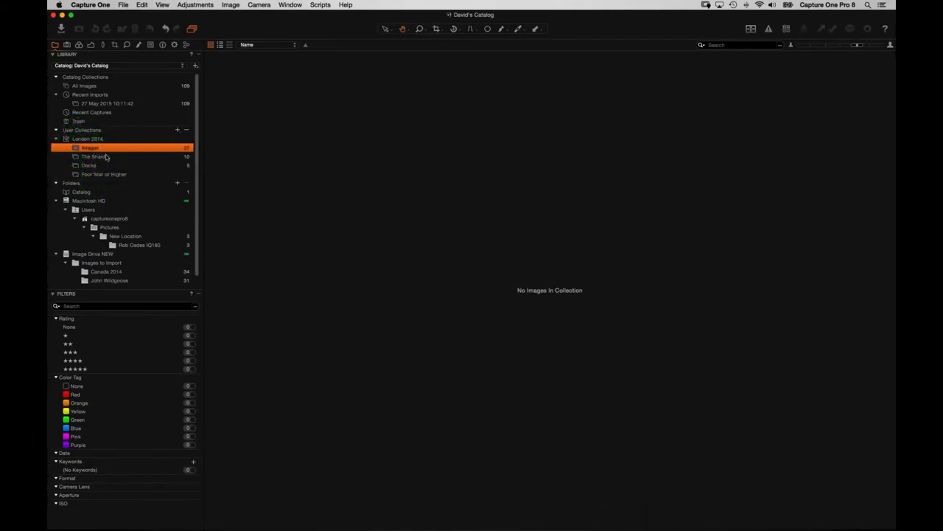
{"action": "left_click", "coordinate": [102, 149]}
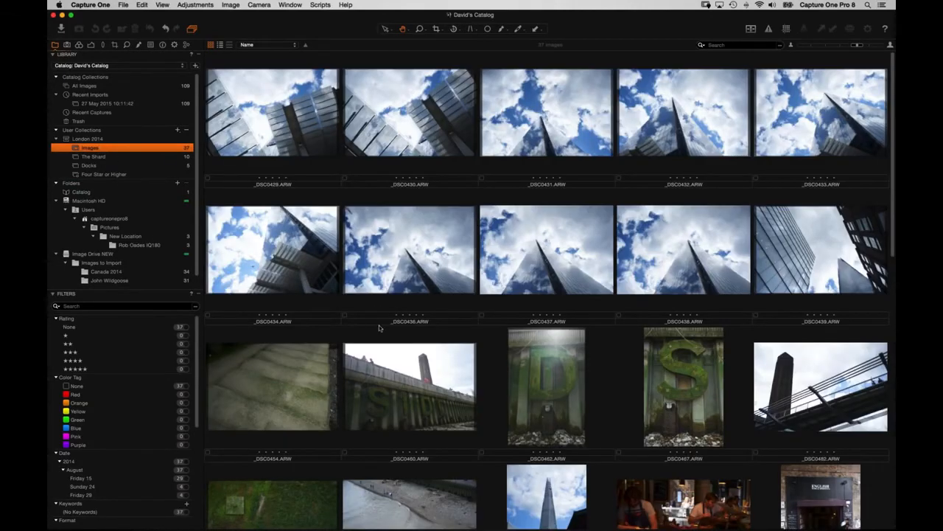
{"action": "scroll", "coordinate": [379, 328], "scroll_direction": "down", "scroll_amount": 8}
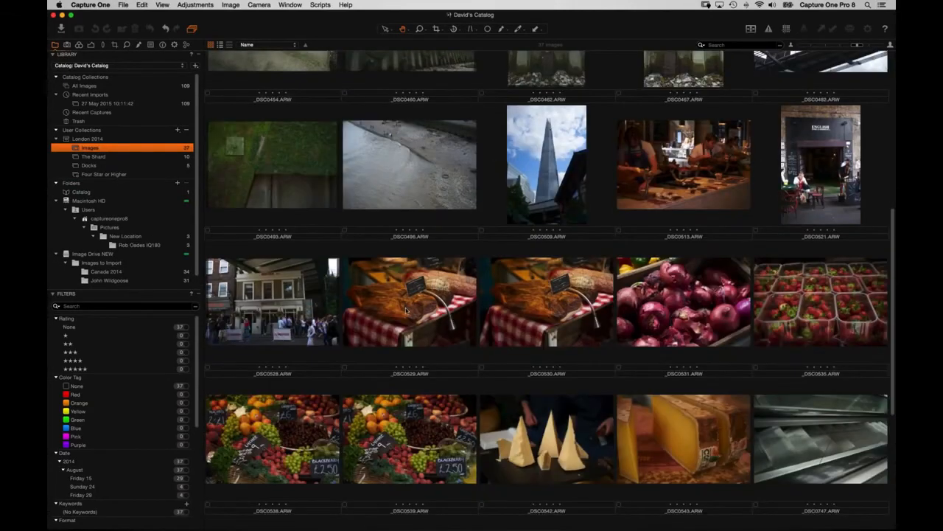
{"action": "left_click", "coordinate": [408, 336]}
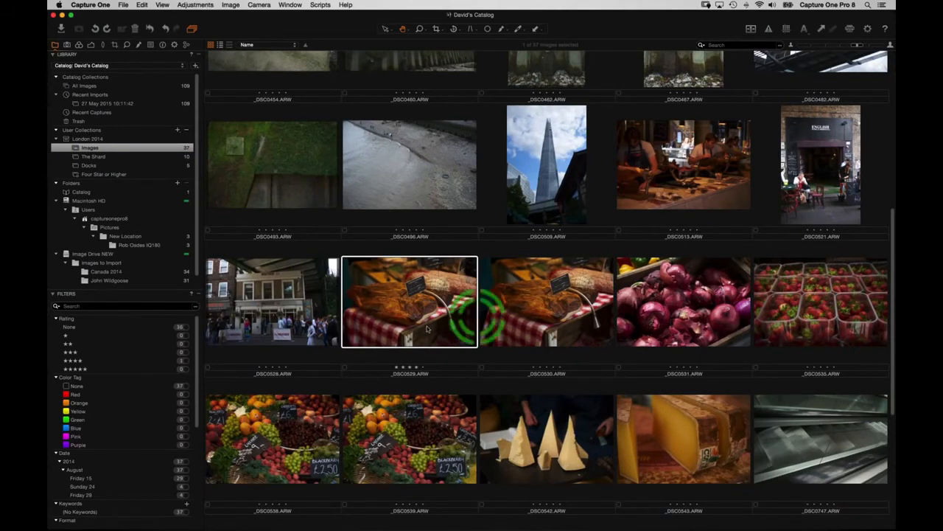
Open the Four Star or Higher smart album, set the rating of _DSC0529.ARW to two stars and recheck the album.
{"action": "left_click", "coordinate": [116, 174]}
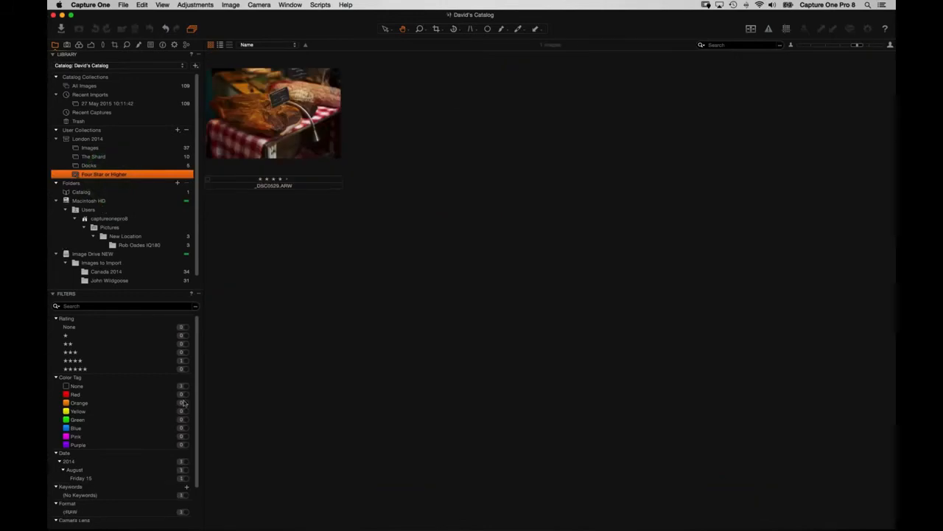
{"action": "left_click", "coordinate": [256, 135]}
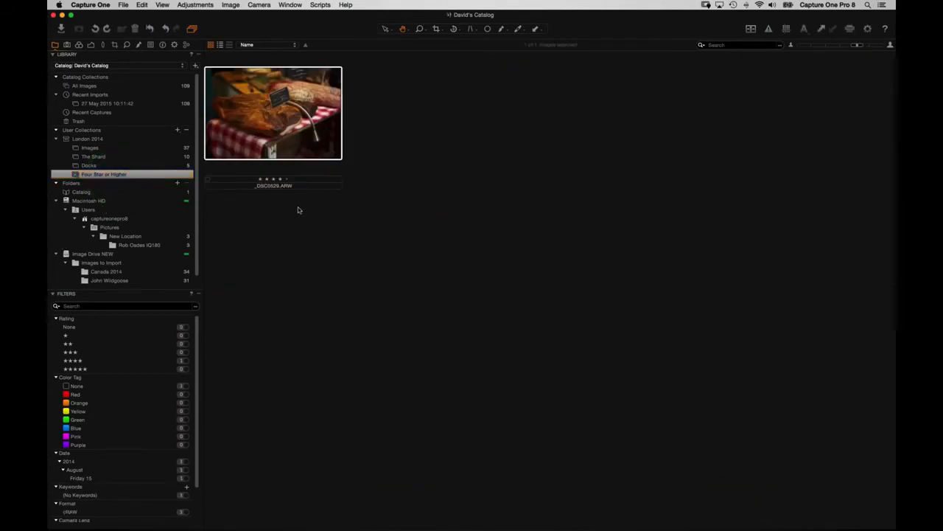
{"action": "key", "text": "3"}
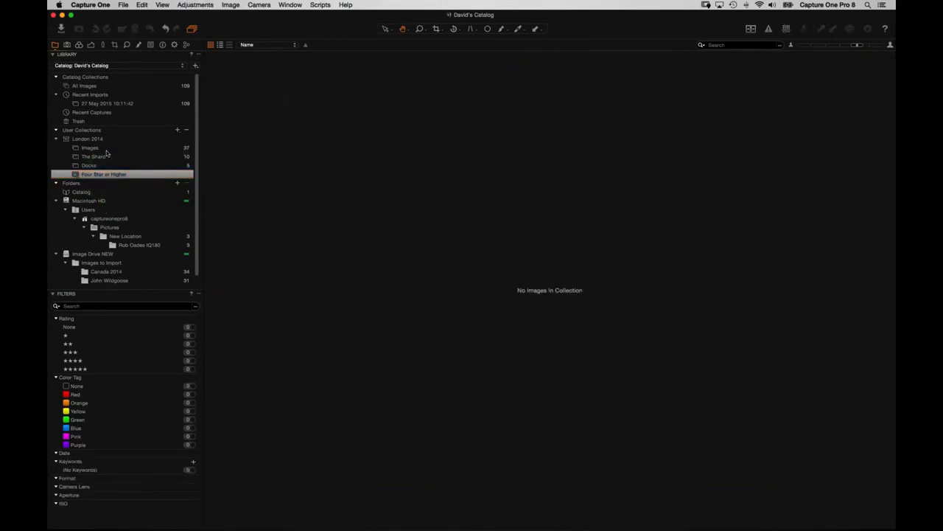
{"action": "left_click", "coordinate": [100, 174]}
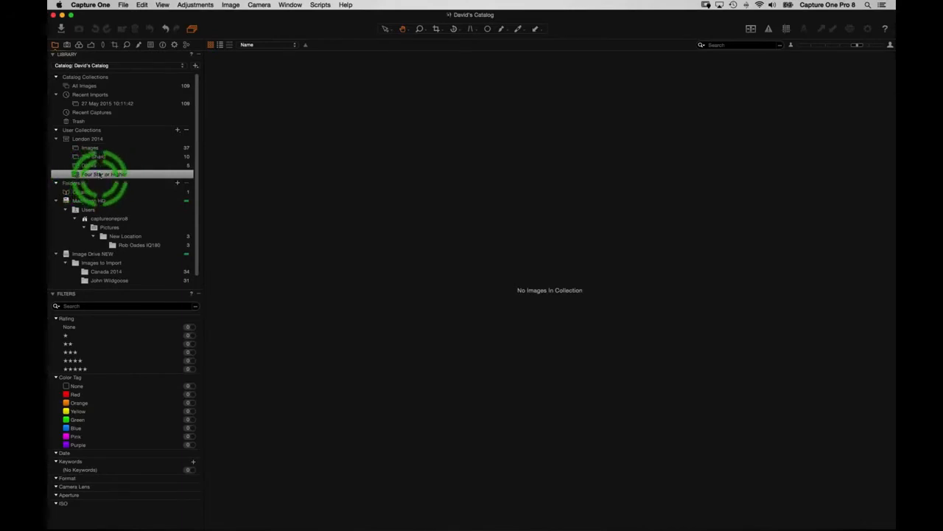
{"action": "scroll", "coordinate": [115, 177], "scroll_direction": "down", "scroll_amount": 1}
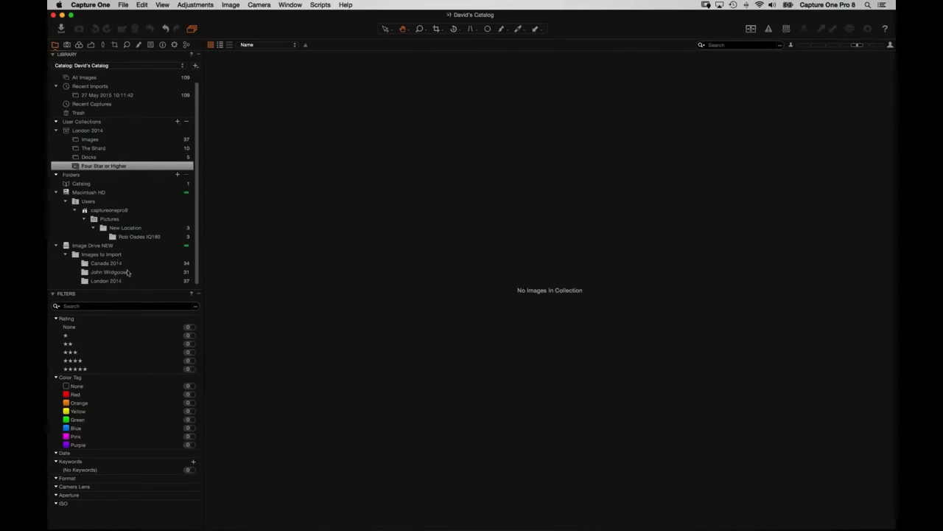
Create a new album named Print inside the London 2014 project.
{"action": "left_click", "coordinate": [97, 140]}
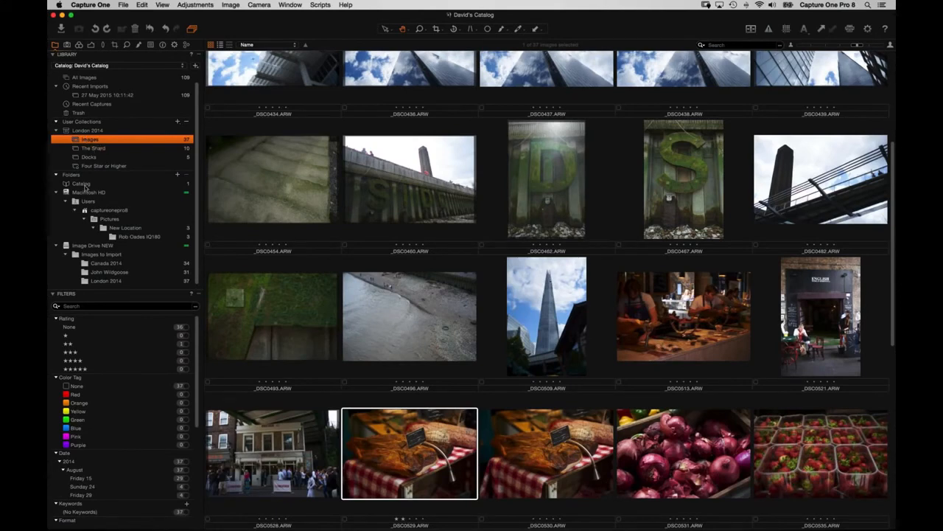
{"action": "right_click", "coordinate": [91, 131]}
{"action": "left_click", "coordinate": [237, 136]}
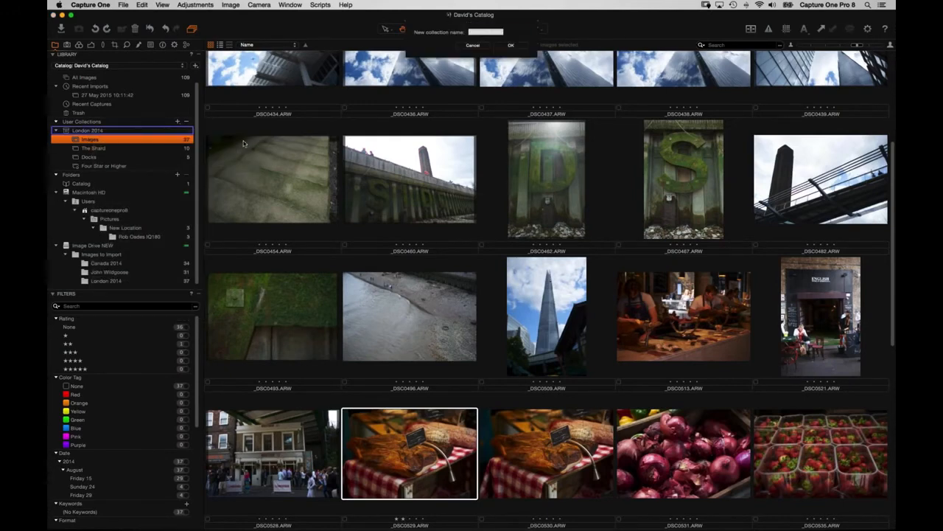
{"action": "type", "text": "Print"}
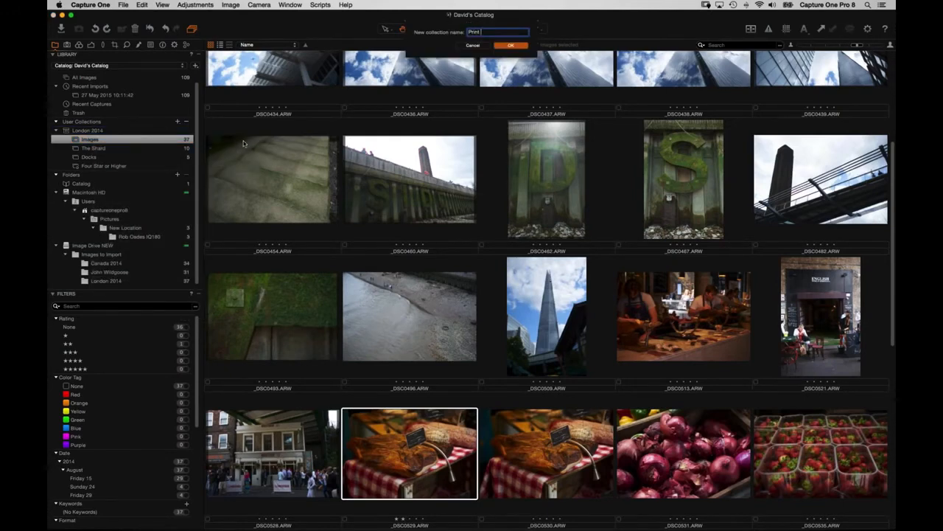
{"action": "key", "text": "Return"}
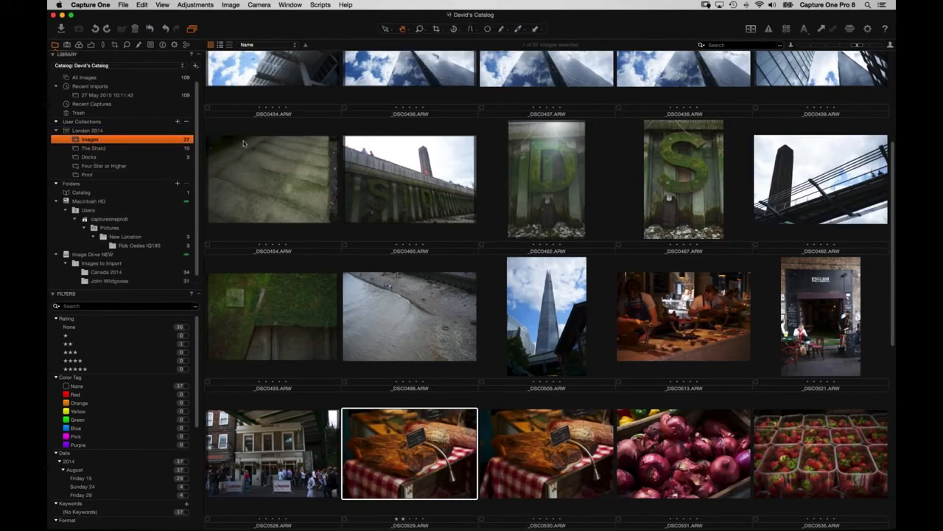
Add _DSC0429.ARW from The Shard album to the Print album.
{"action": "left_click", "coordinate": [94, 148]}
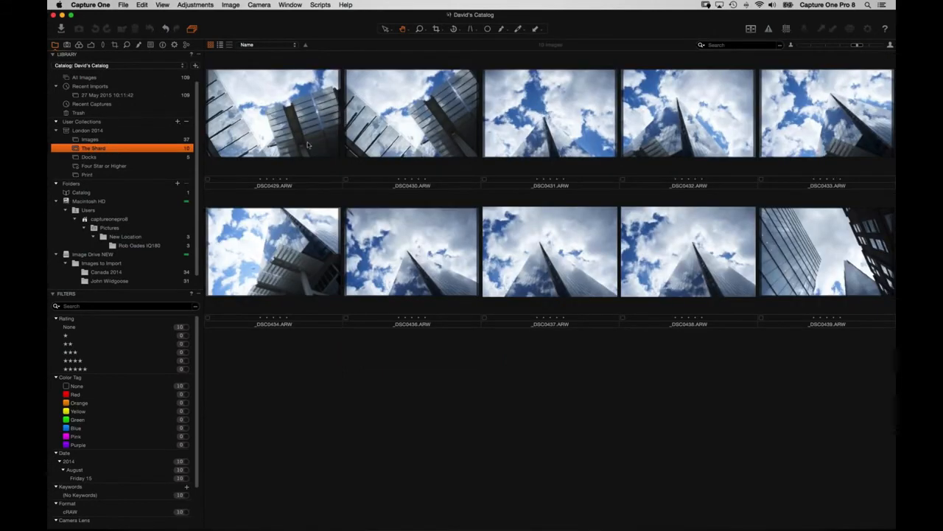
{"action": "left_click_drag", "start_coordinate": [296, 119], "coordinate": [89, 174]}
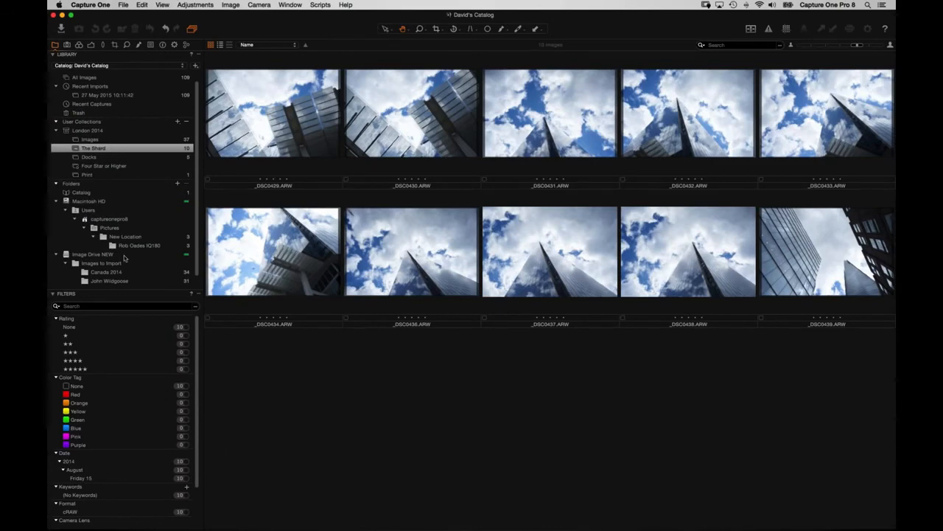
{"action": "scroll", "coordinate": [125, 258], "scroll_direction": "down", "scroll_amount": 1}
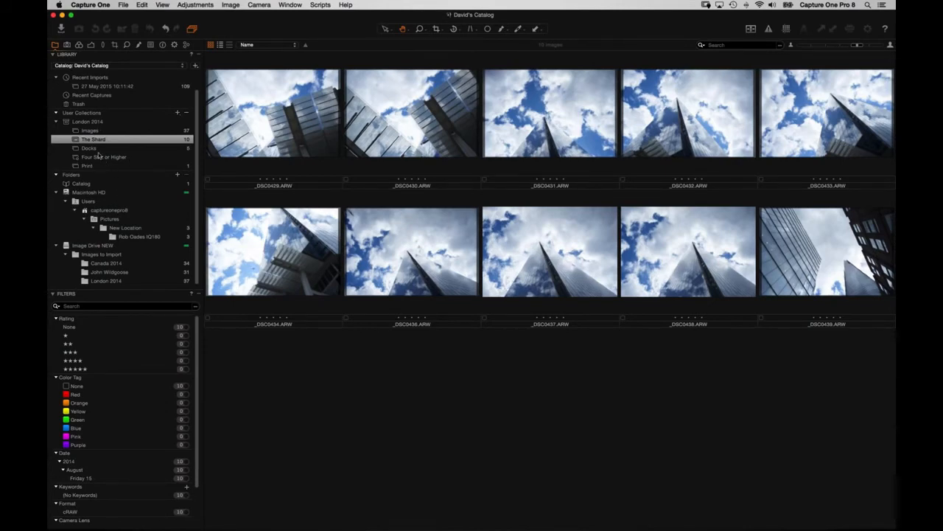
Create a catalog-wide smart album named Global 4-5 STars, outside the London 2014 project, using the preset for four stars or higher.
{"action": "left_click", "coordinate": [54, 123]}
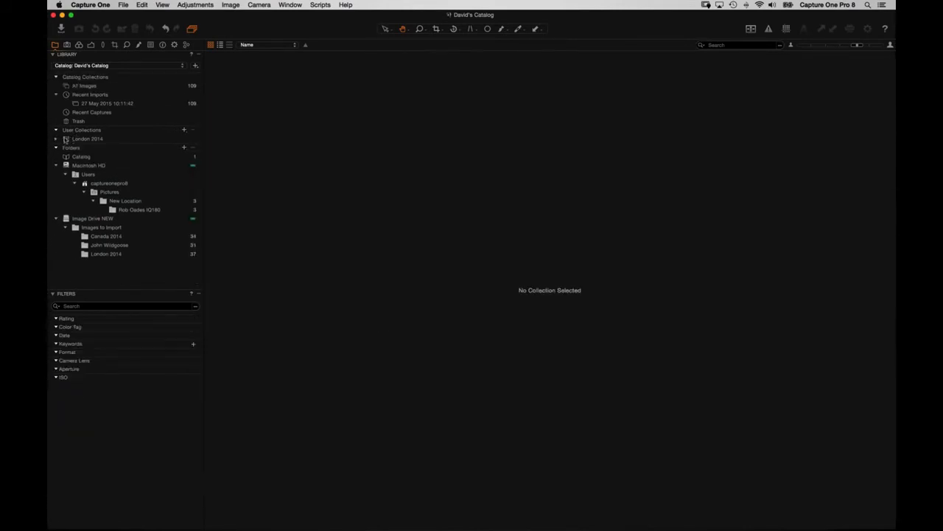
{"action": "left_click", "coordinate": [56, 139]}
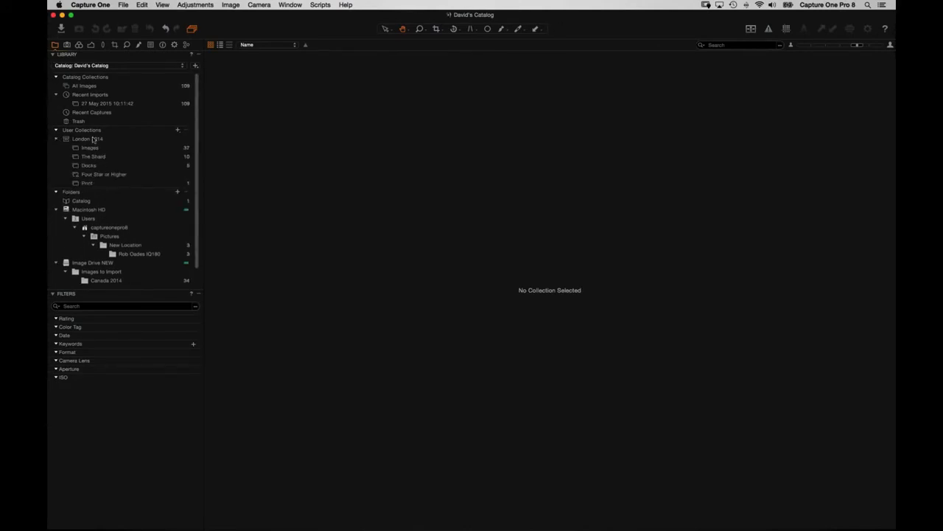
{"action": "left_click", "coordinate": [91, 85]}
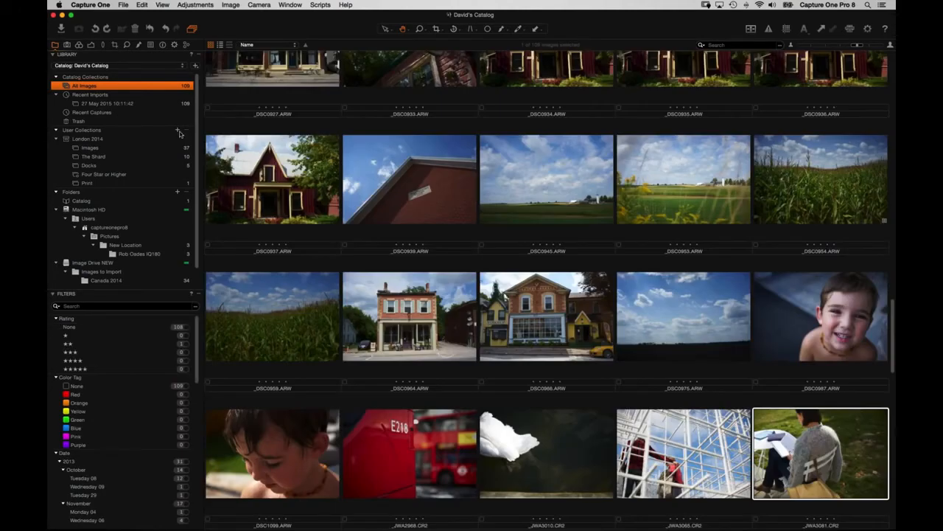
{"action": "left_click", "coordinate": [177, 131]}
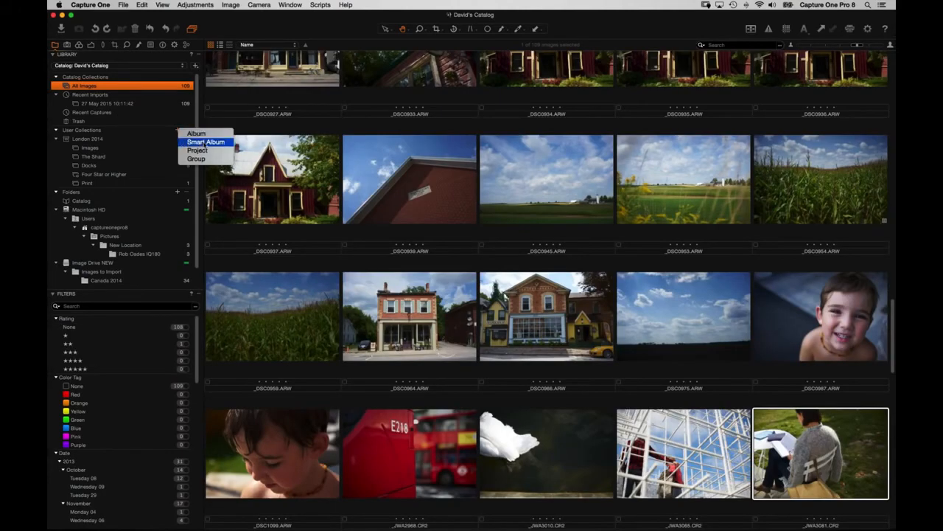
{"action": "left_click", "coordinate": [193, 142]}
{"action": "type", "text": "Gl"}
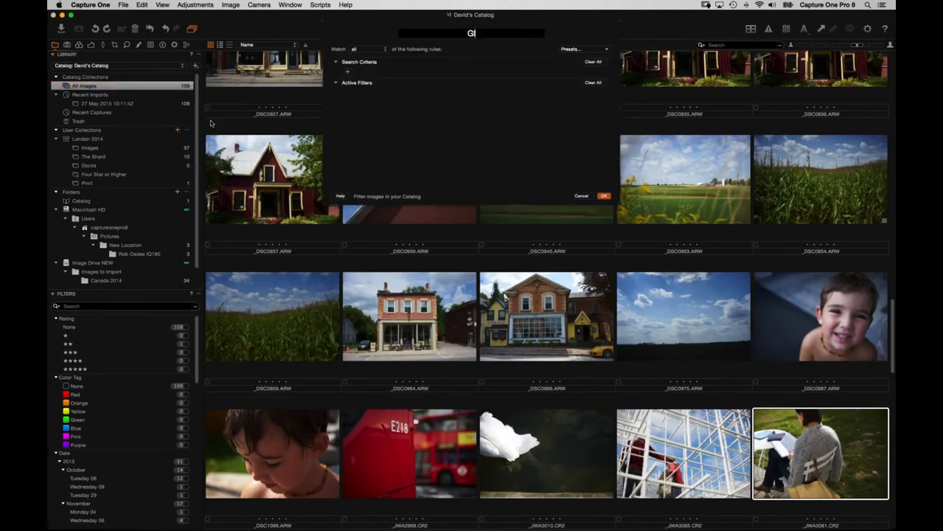
{"action": "type", "text": "obal 4-5 STars"}
{"action": "left_click", "coordinate": [585, 50]}
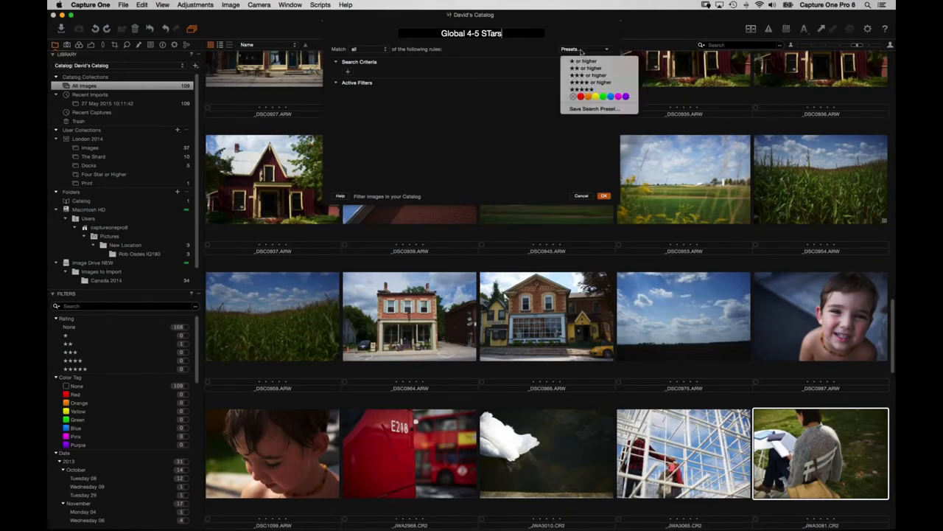
{"action": "left_click", "coordinate": [596, 83]}
{"action": "left_click", "coordinate": [604, 195]}
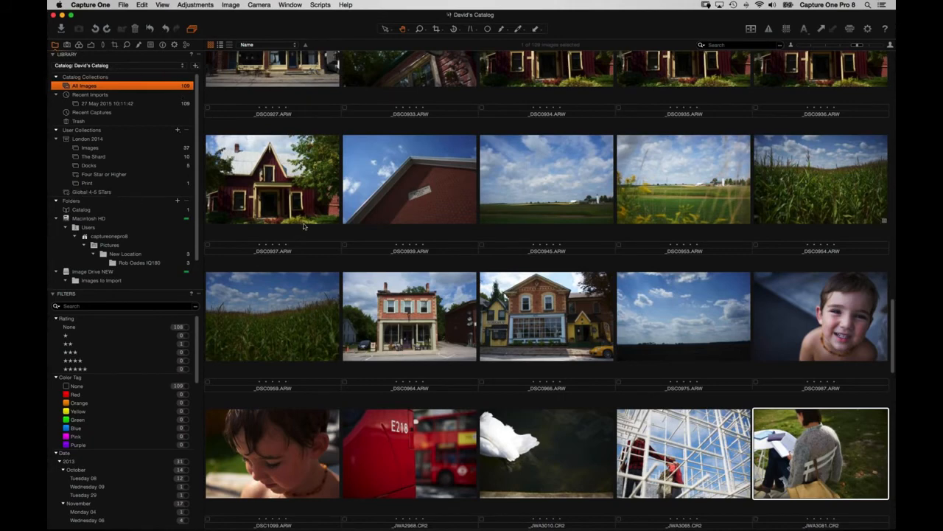
Rate _DSC0937.ARW five stars and compare the Global 4-5 STars and Four Star or Higher smart albums.
{"action": "left_click", "coordinate": [283, 203]}
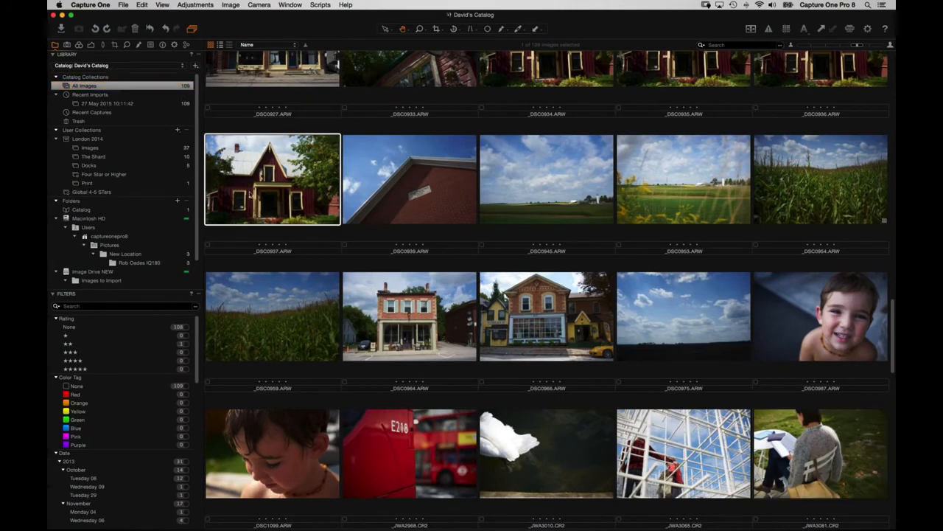
{"action": "left_click", "coordinate": [116, 189]}
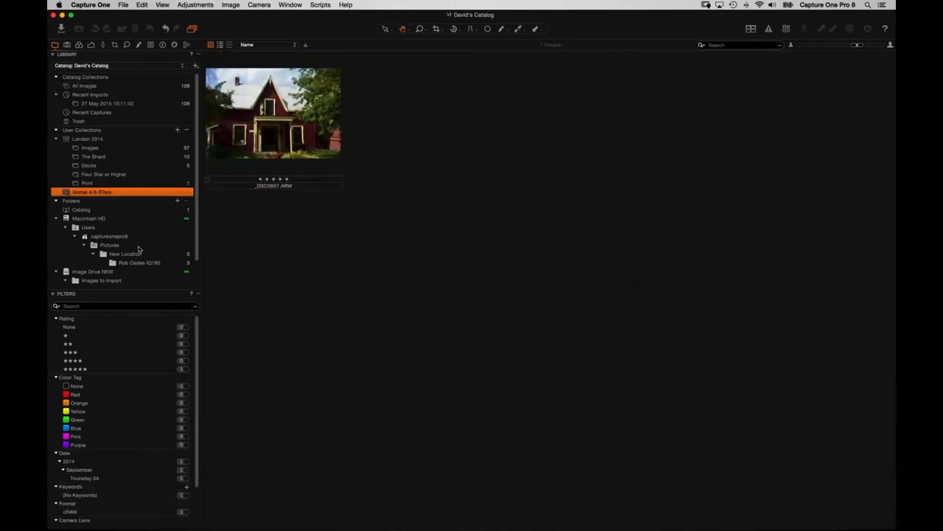
{"action": "left_click", "coordinate": [107, 175]}
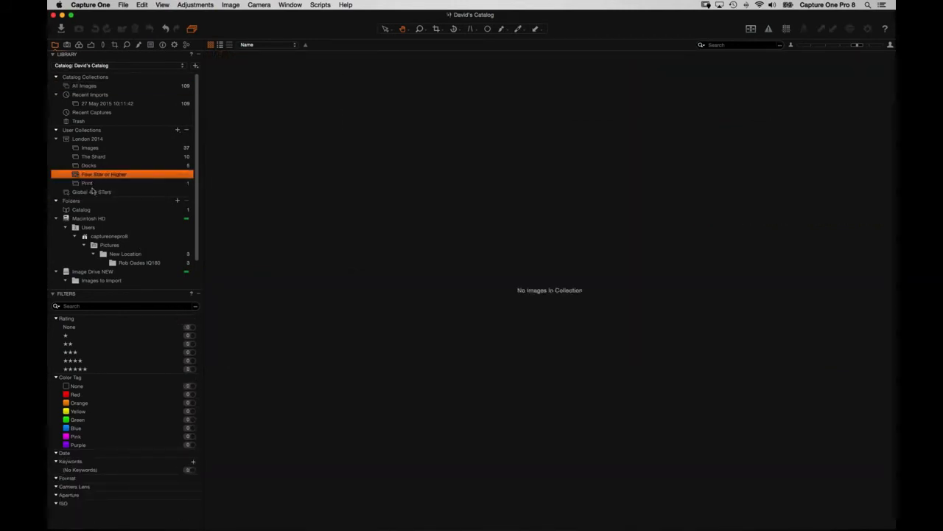
{"action": "left_click", "coordinate": [91, 192]}
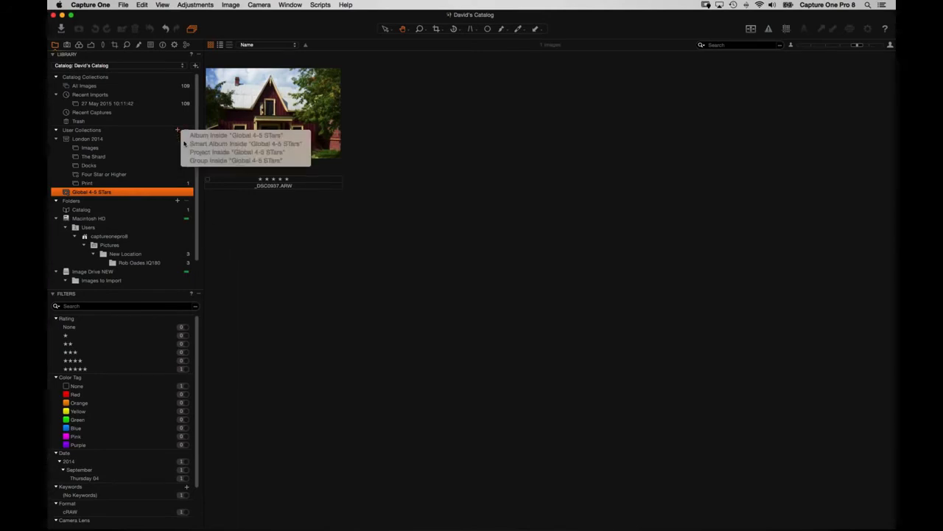
{"action": "left_click", "coordinate": [98, 86]}
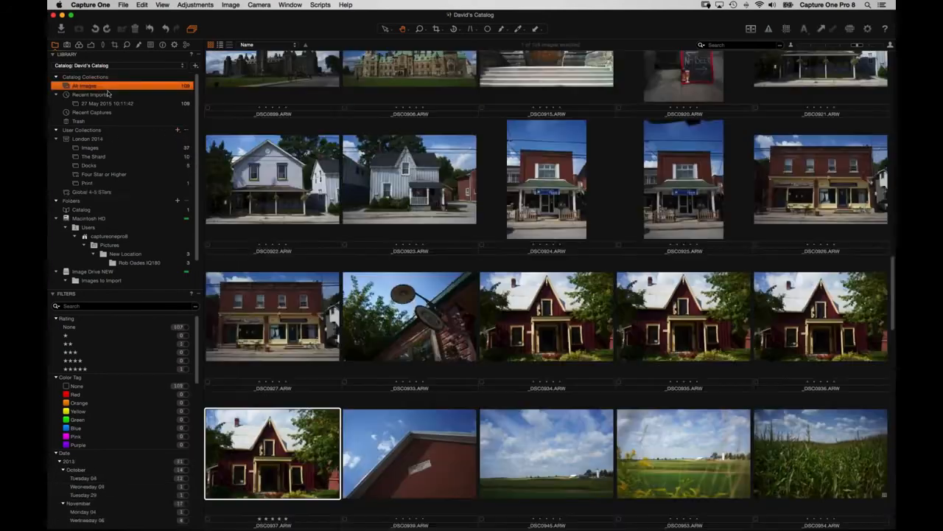
{"action": "left_click", "coordinate": [176, 132]}
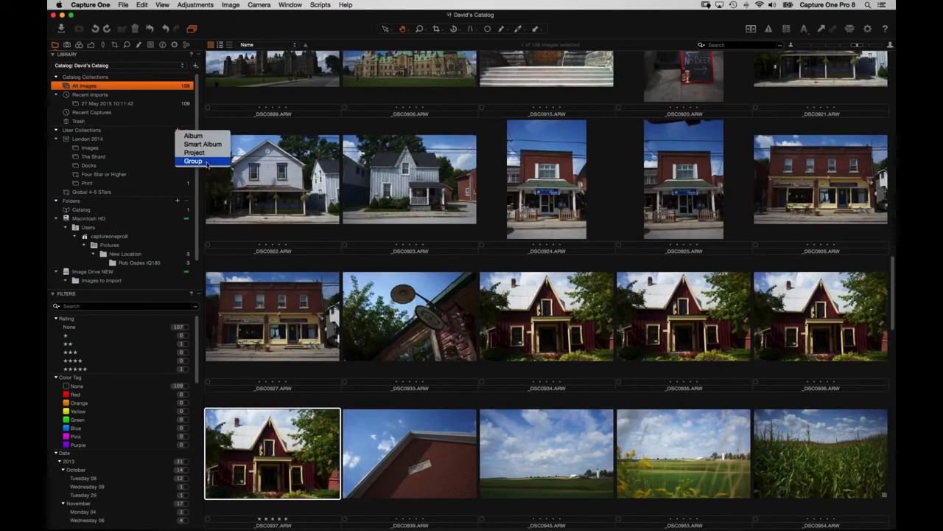
{"action": "left_click", "coordinate": [208, 160]}
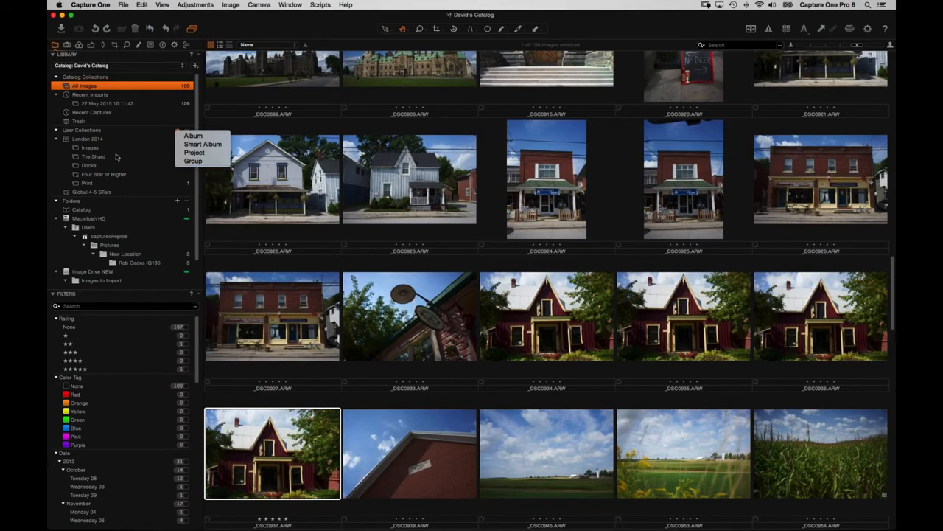
Collapse the London 2014 project and the Folders list in the library.
{"action": "left_click", "coordinate": [60, 139]}
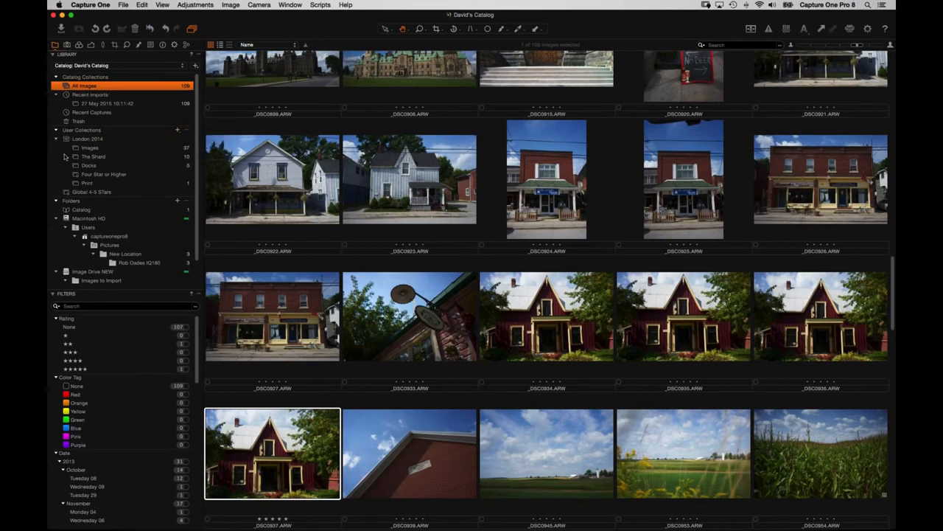
{"action": "left_click", "coordinate": [56, 138]}
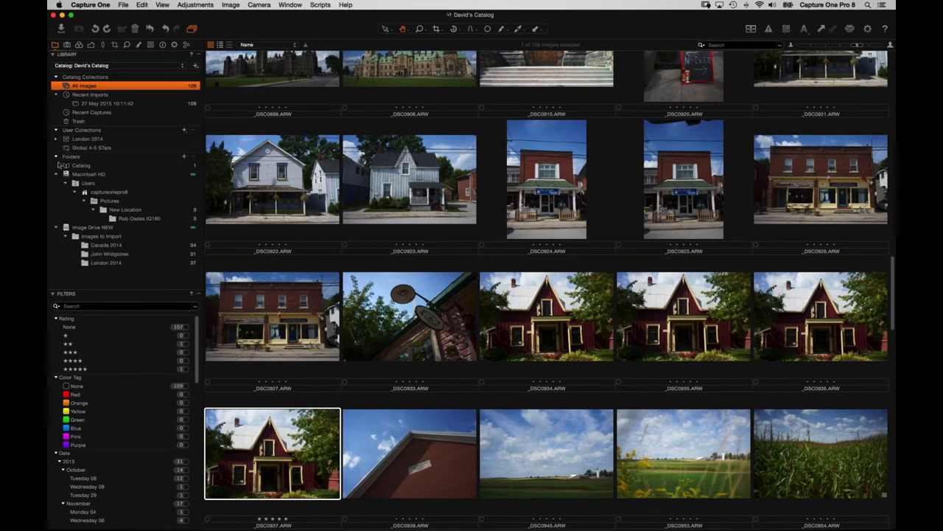
{"action": "left_click", "coordinate": [56, 156]}
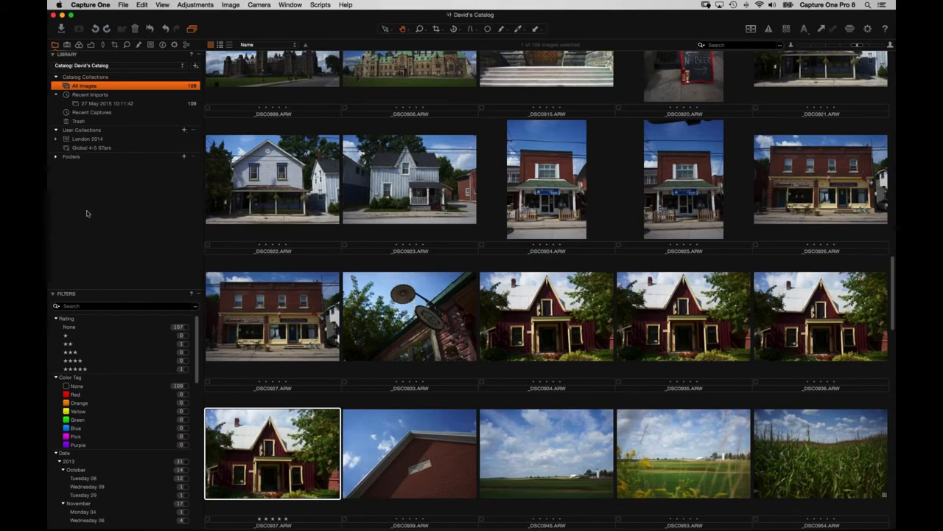
Switch to the Capture One Pro 8 Catalog window and collapse its user collections, including Photographers and Features.
{"action": "left_click", "coordinate": [290, 4]}
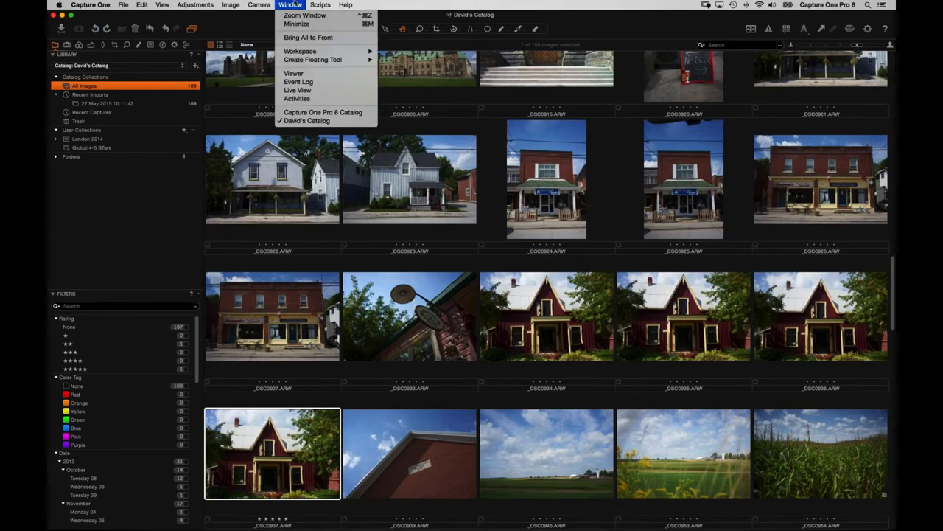
{"action": "left_click", "coordinate": [300, 113]}
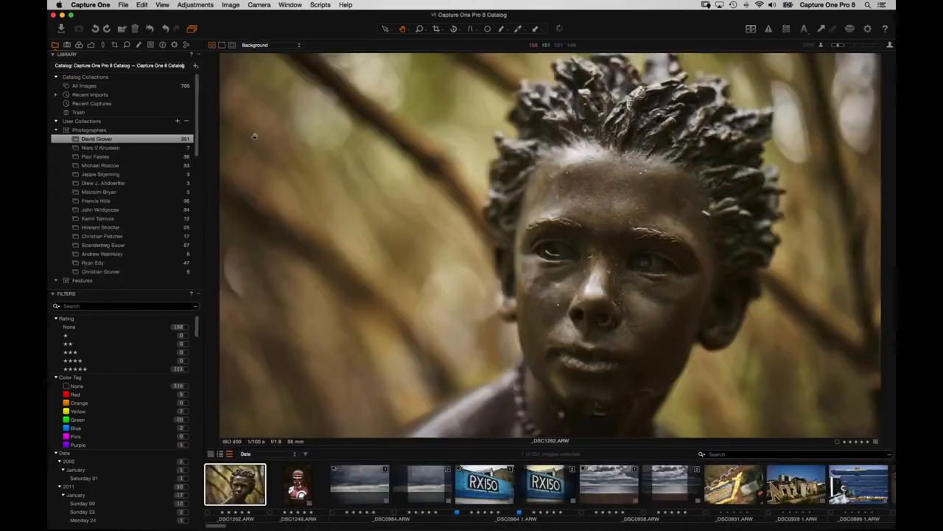
{"action": "left_click", "coordinate": [56, 131]}
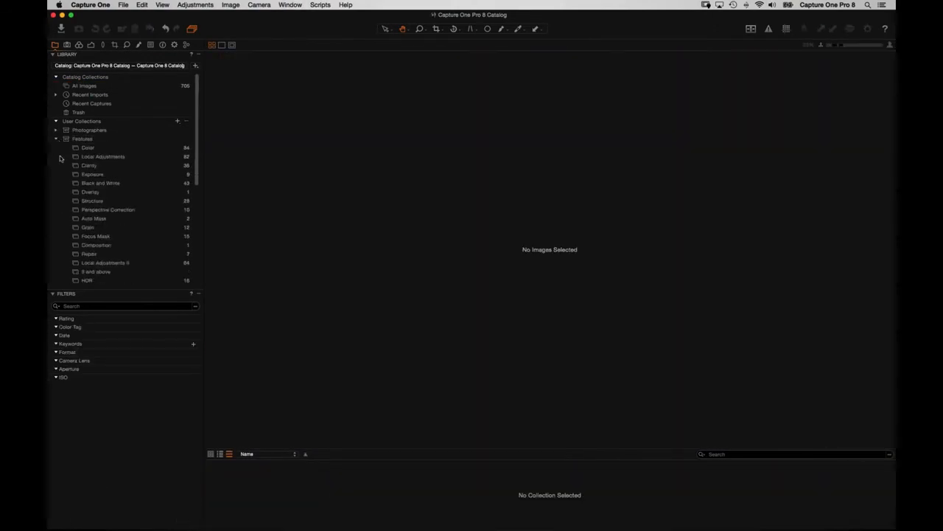
{"action": "left_click", "coordinate": [56, 139]}
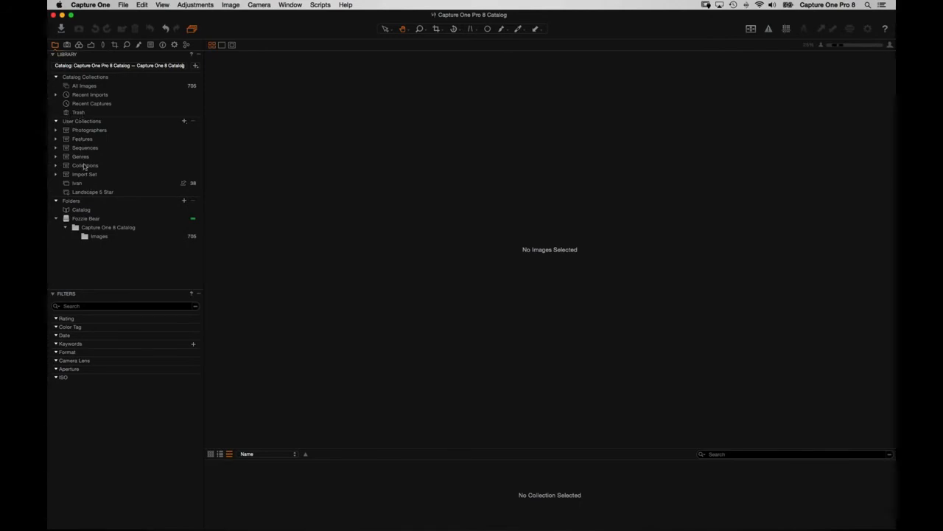
Create a group named Personal Work in the user collections.
{"action": "left_click", "coordinate": [137, 86]}
{"action": "left_click", "coordinate": [185, 121]}
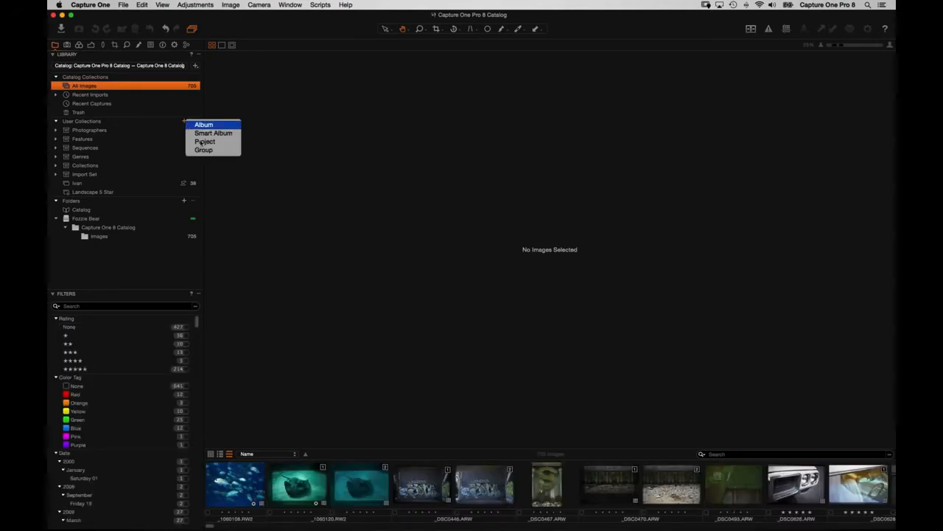
{"action": "left_click", "coordinate": [203, 149]}
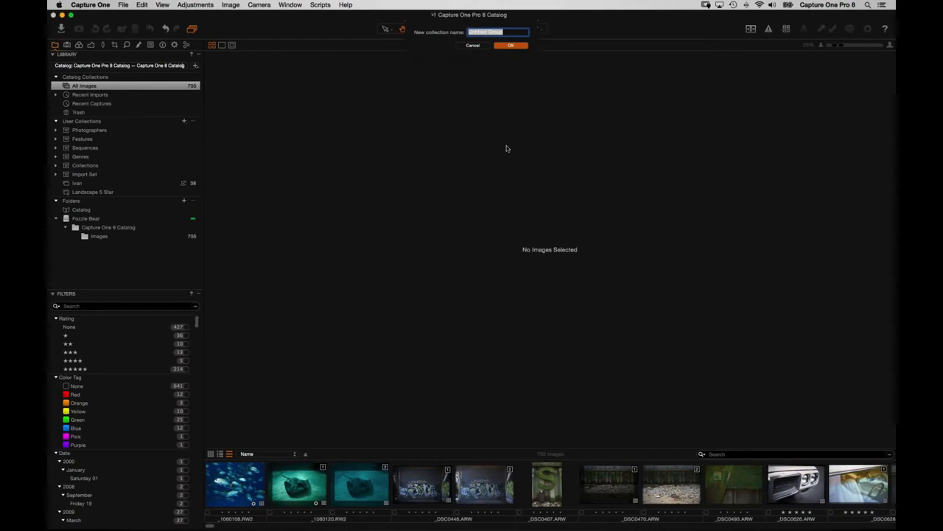
{"action": "type", "text": "Personal Work"}
{"action": "key", "text": "Return"}
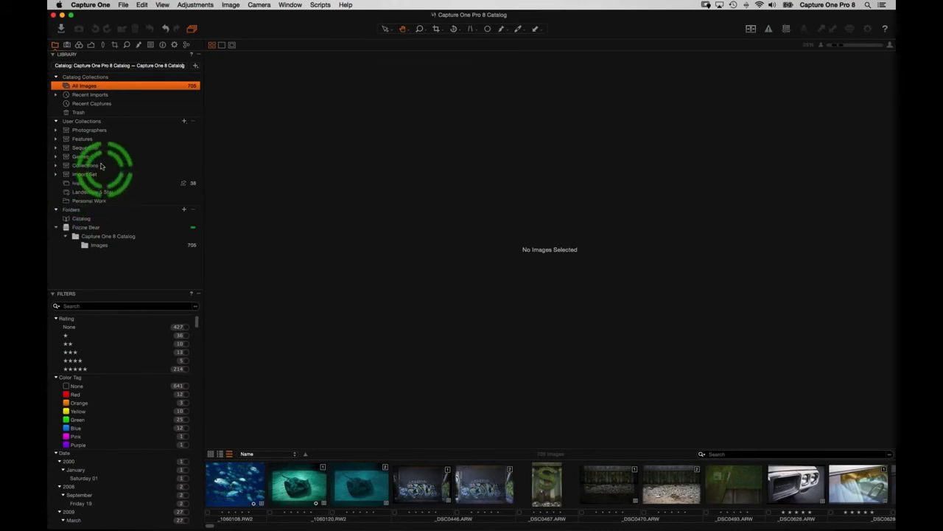
Move the Features and Sequences projects into the Personal Work group and expand the group to show them.
{"action": "left_click_drag", "start_coordinate": [67, 140], "coordinate": [92, 199]}
{"action": "left_click_drag", "start_coordinate": [80, 139], "coordinate": [90, 192]}
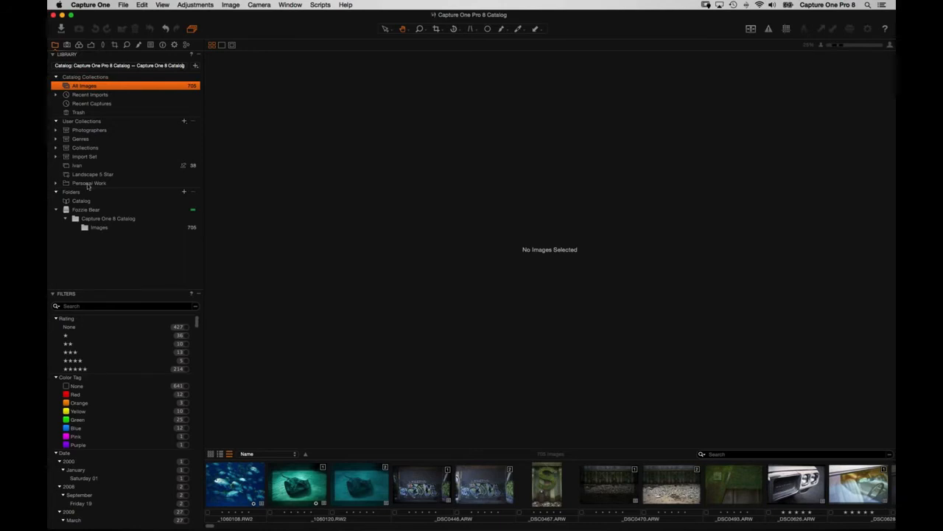
{"action": "left_click", "coordinate": [57, 184]}
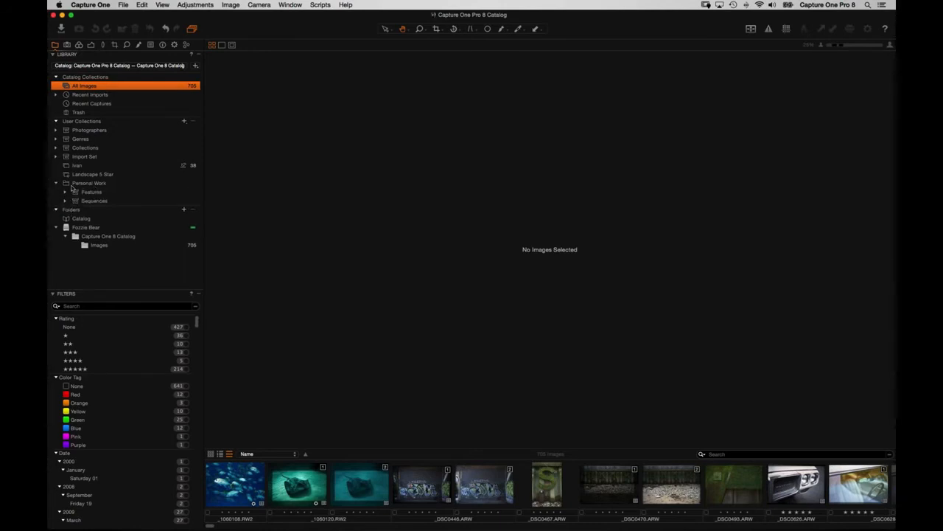
{"action": "left_click", "coordinate": [288, 231]}
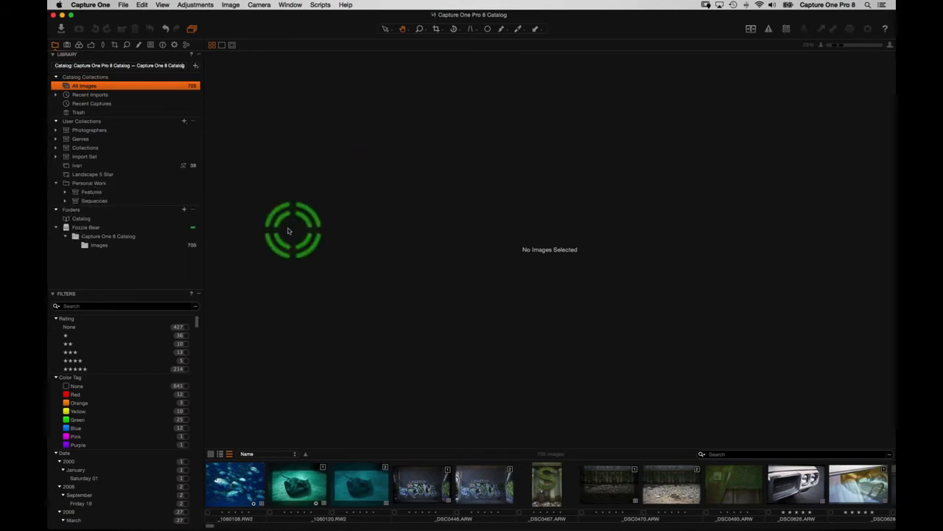
Switch to the other open catalog window and browse the London 2014 project's images and its Images album.
{"action": "left_click", "coordinate": [290, 4]}
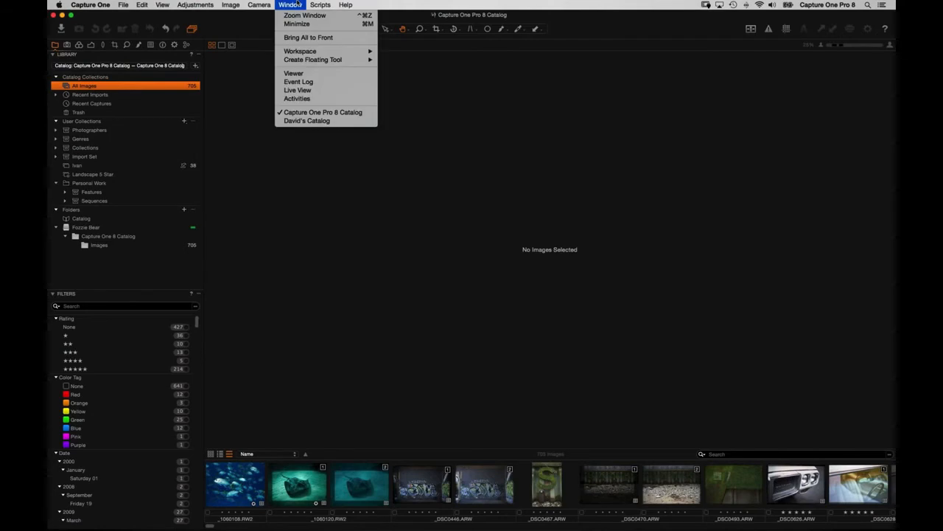
{"action": "left_click", "coordinate": [301, 122]}
{"action": "left_click", "coordinate": [55, 139]}
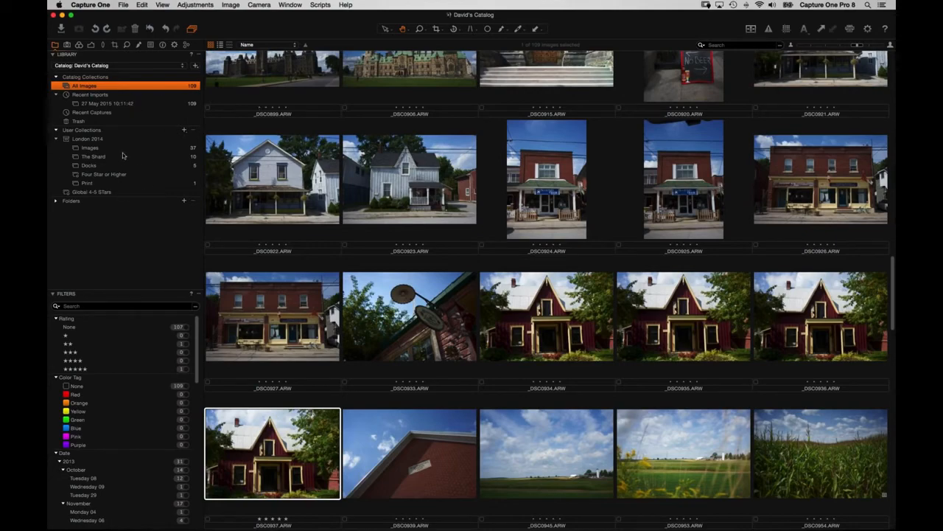
{"action": "left_click", "coordinate": [90, 139]}
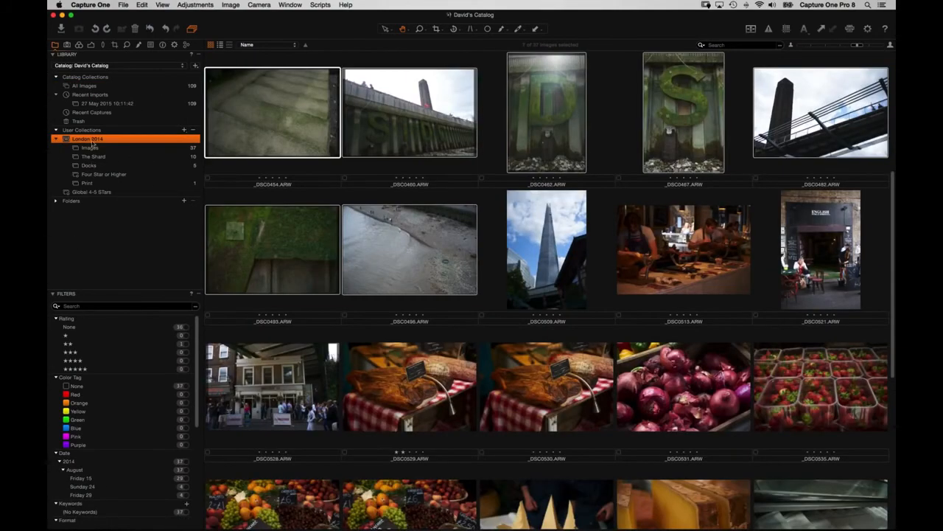
{"action": "scroll", "coordinate": [326, 140], "scroll_direction": "down", "scroll_amount": 5}
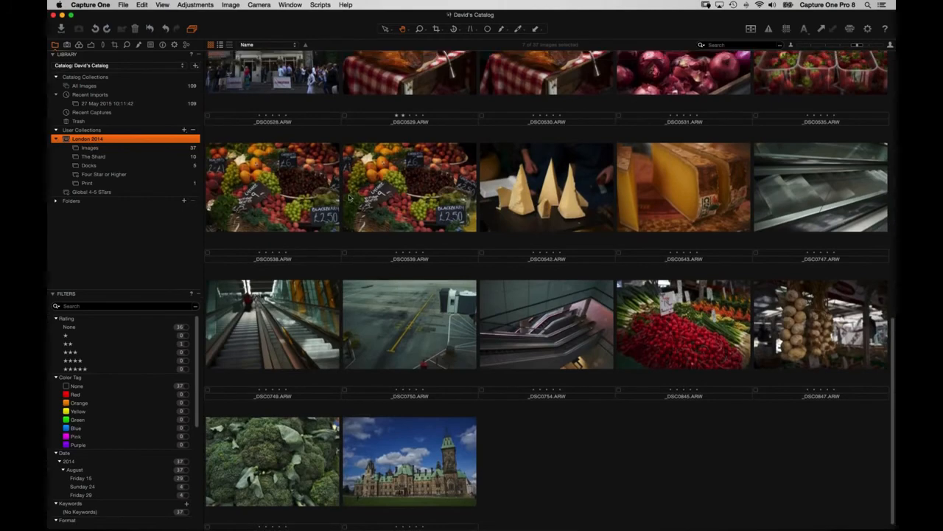
{"action": "scroll", "coordinate": [390, 389], "scroll_direction": "up", "scroll_amount": 7}
{"action": "scroll", "coordinate": [485, 286], "scroll_direction": "up", "scroll_amount": 2}
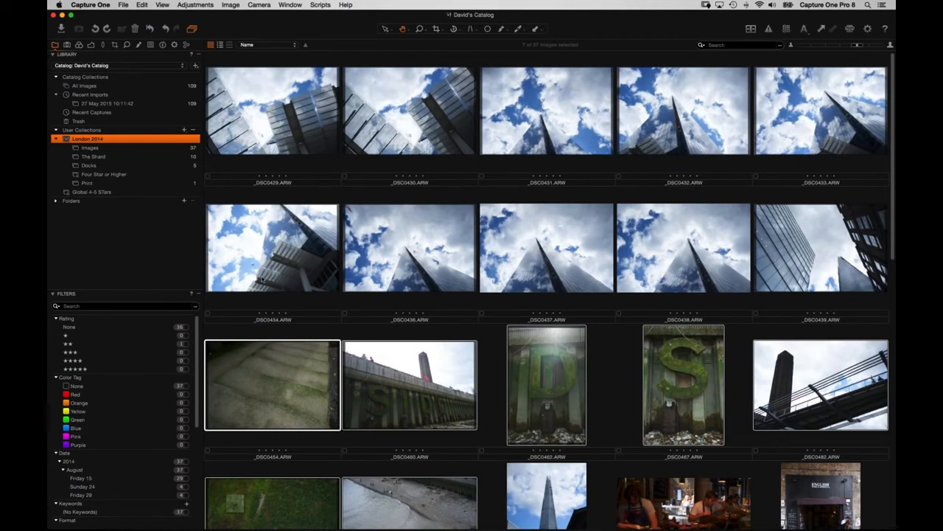
{"action": "left_click", "coordinate": [86, 147]}
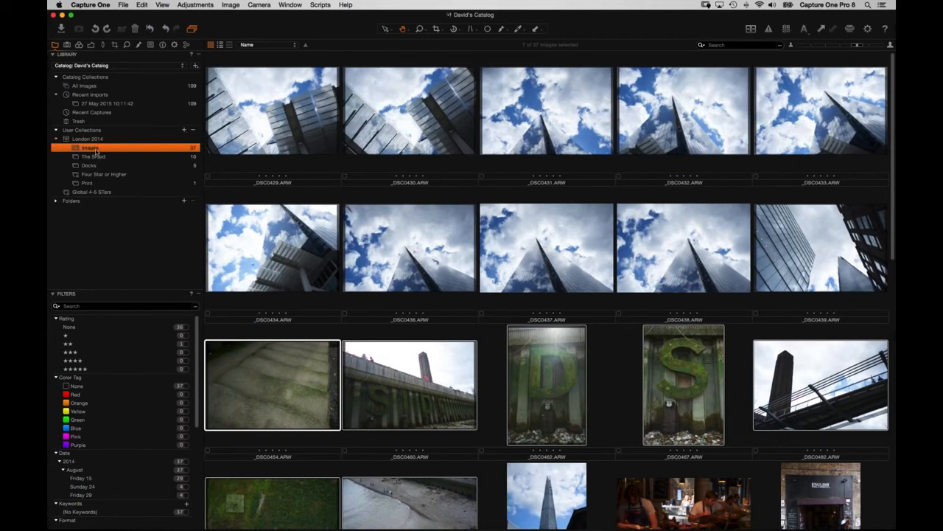
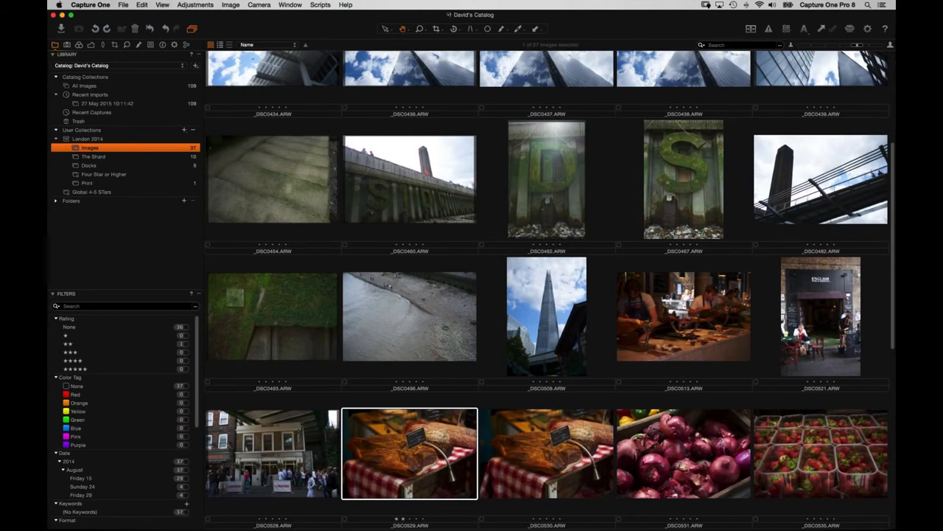
Switch to Finder and locate the current catalog file in the Webinar Wednesday folder inside Pictures.
{"action": "key", "text": "super+Tab"}
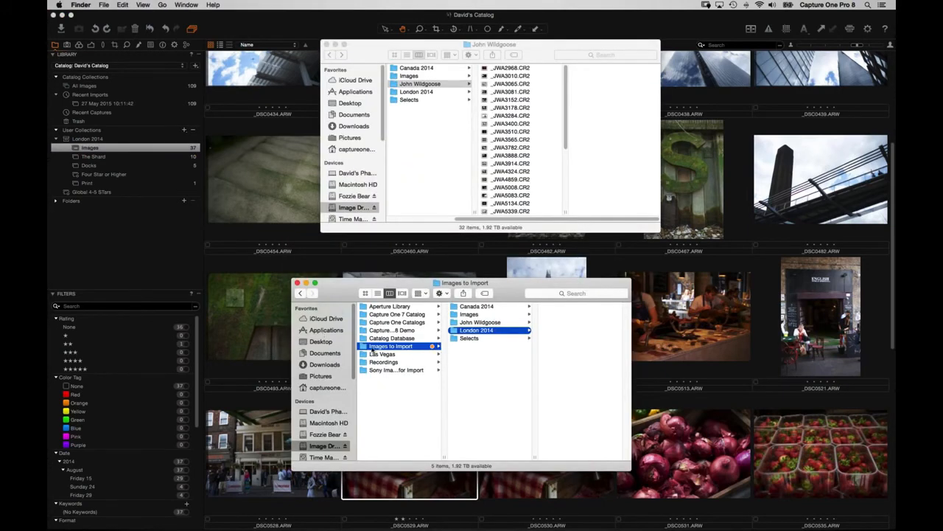
{"action": "left_click", "coordinate": [321, 377]}
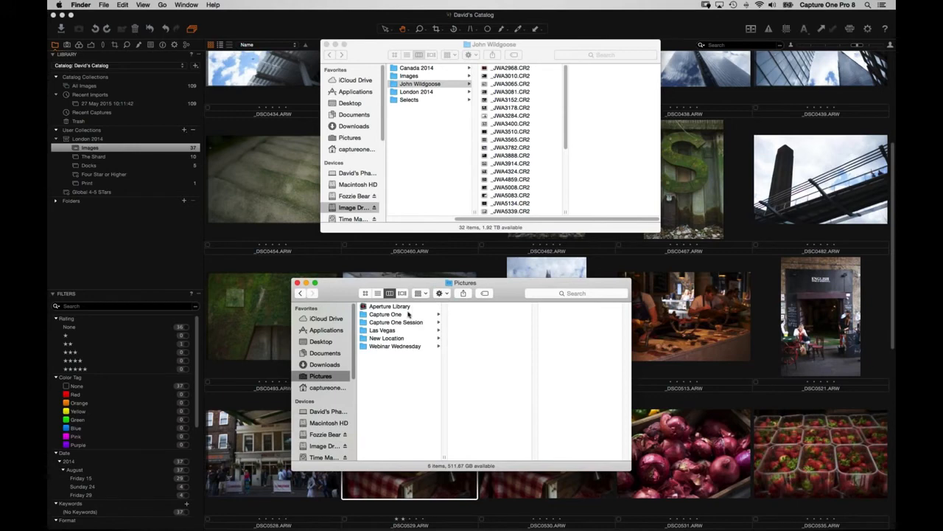
{"action": "left_click", "coordinate": [404, 316]}
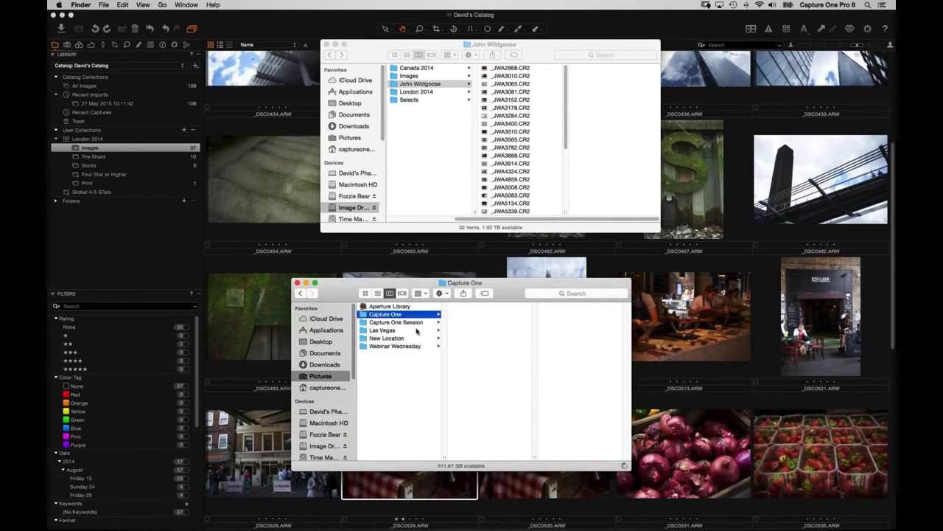
{"action": "left_click", "coordinate": [401, 339]}
{"action": "left_click", "coordinate": [405, 346]}
{"action": "left_click", "coordinate": [457, 307]}
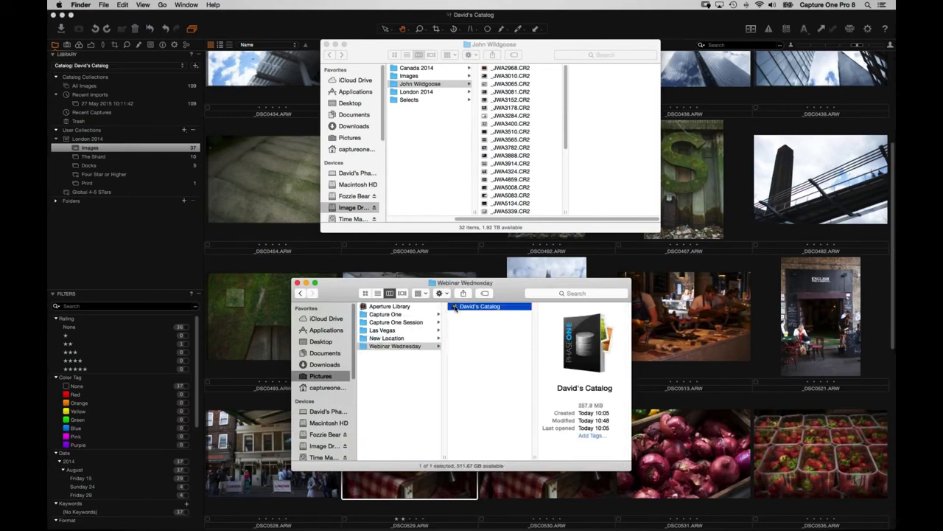
{"action": "left_click_drag", "start_coordinate": [455, 308], "coordinate": [638, 87]}
{"action": "left_click_drag", "start_coordinate": [456, 309], "coordinate": [605, 132]}
{"action": "left_click_drag", "start_coordinate": [497, 349], "coordinate": [486, 401]}
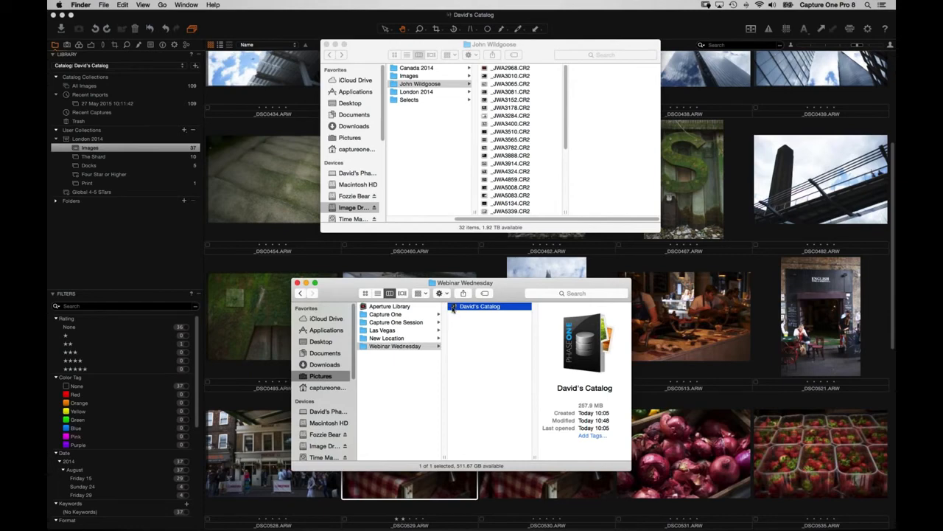
{"action": "left_click_drag", "start_coordinate": [454, 309], "coordinate": [495, 346]}
Back in Capture One, create a blank catalog named Aperture Import in Pictures/Webinar Wednesday, opened in a new window, and enlarge that window.
{"action": "left_click", "coordinate": [142, 255]}
{"action": "left_click", "coordinate": [124, 4]}
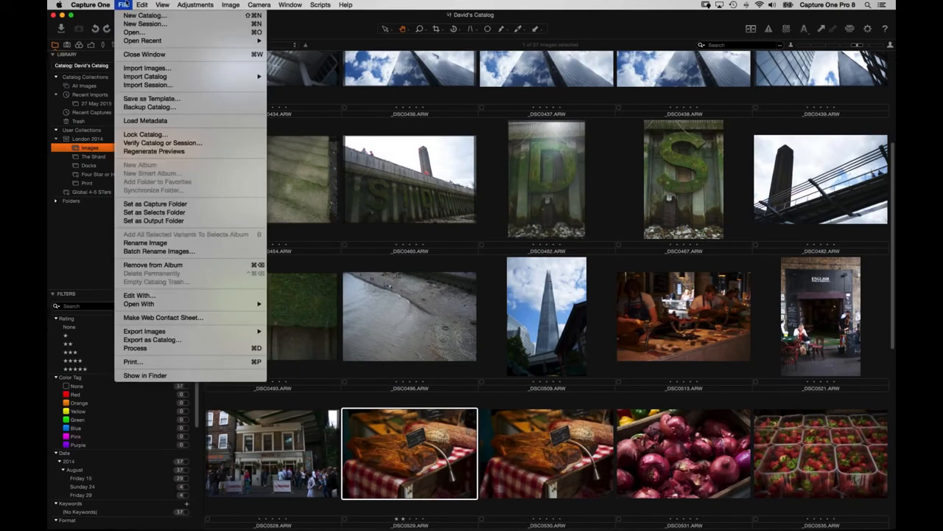
{"action": "left_click", "coordinate": [142, 15]}
{"action": "type", "text": "Aperture Import"}
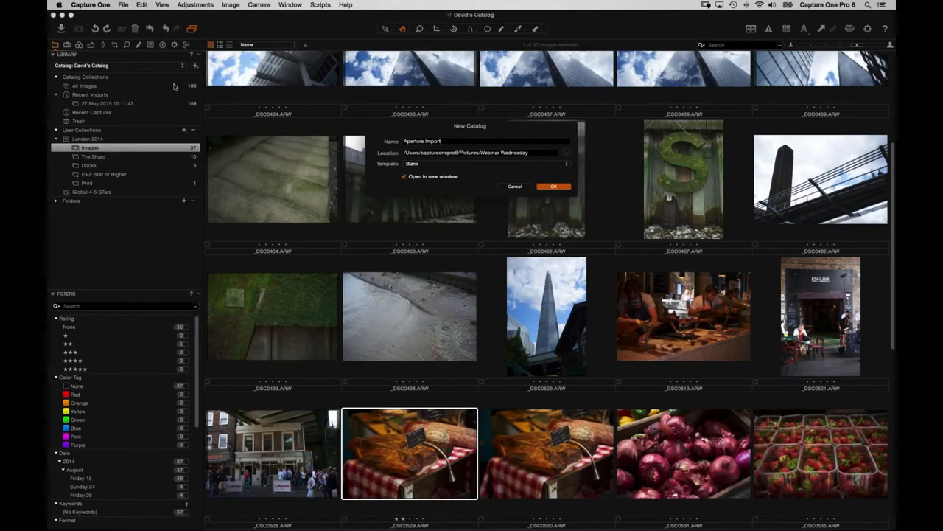
{"action": "key", "text": "Return"}
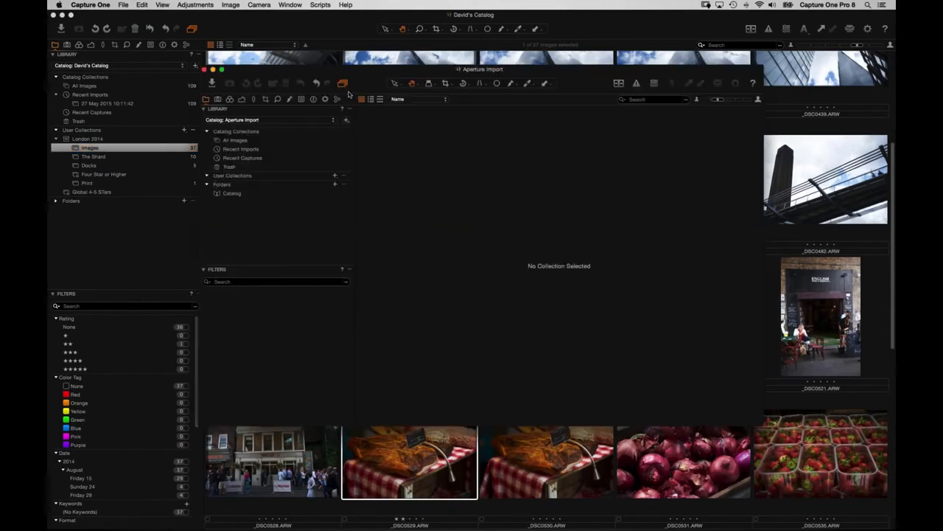
{"action": "left_click", "coordinate": [222, 70]}
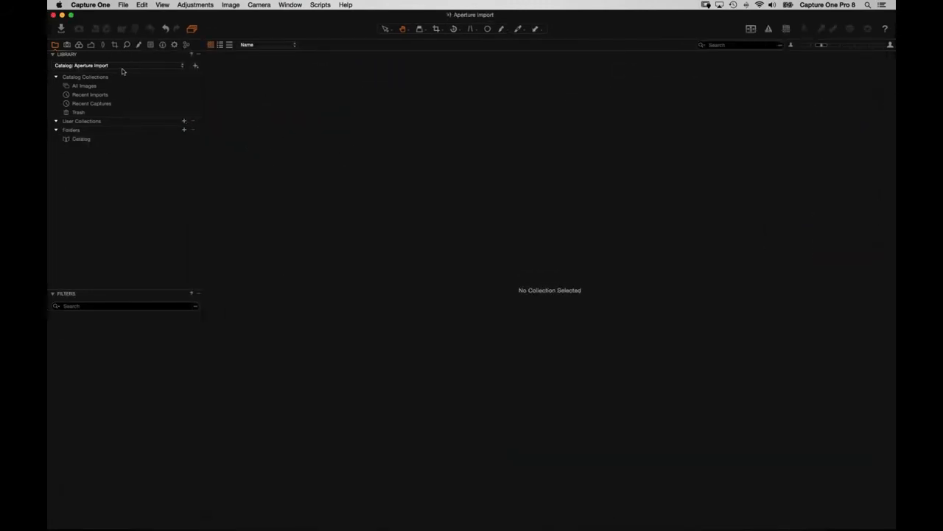
Switch to Finder and look at the details of the Aperture Library file in Pictures.
{"action": "key", "text": "super+Tab"}
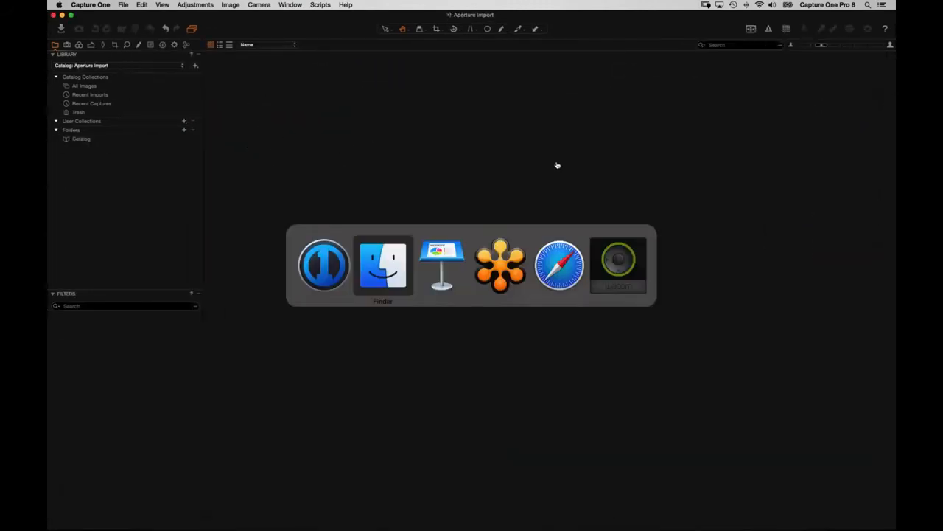
{"action": "left_click", "coordinate": [393, 267]}
{"action": "left_click", "coordinate": [397, 306]}
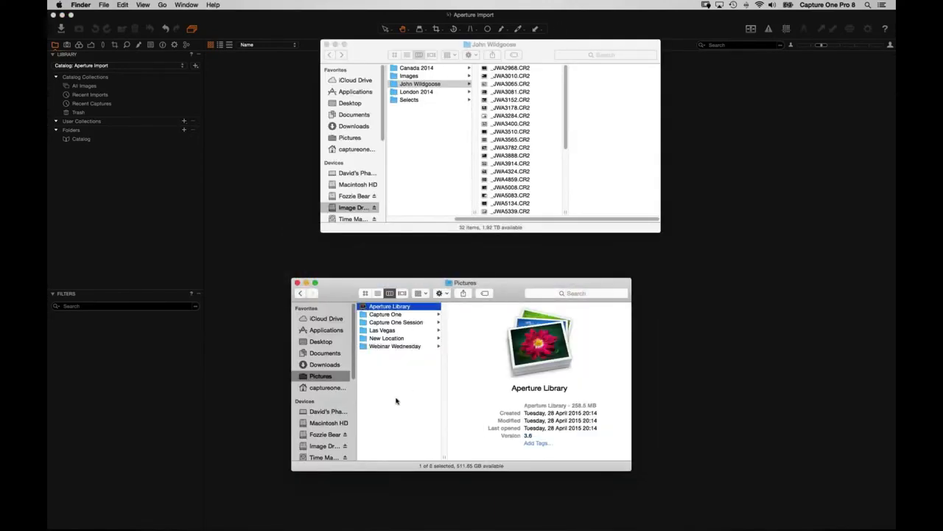
Import the Aperture Library from Pictures into the Aperture Import catalog in Capture One, skipping all offline files.
{"action": "left_click", "coordinate": [263, 215]}
{"action": "left_click", "coordinate": [123, 6]}
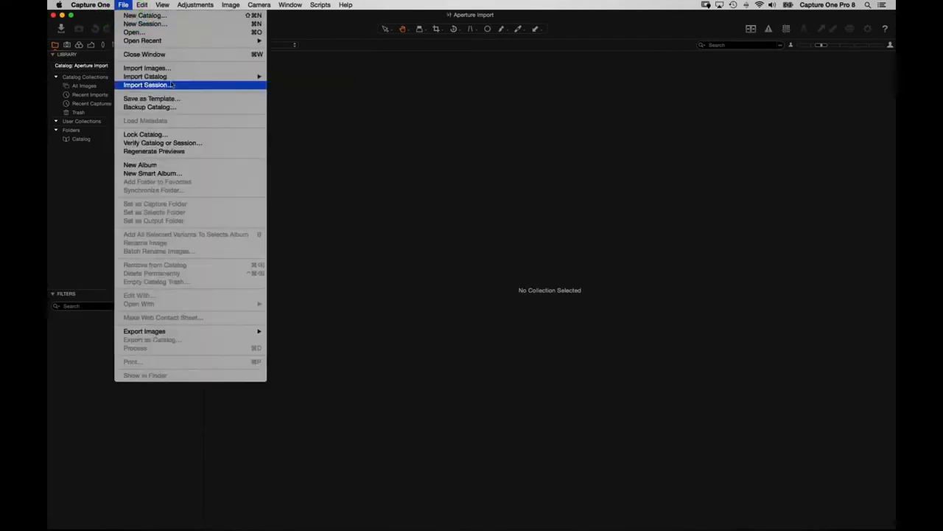
{"action": "mouse_move", "coordinate": [177, 78]}
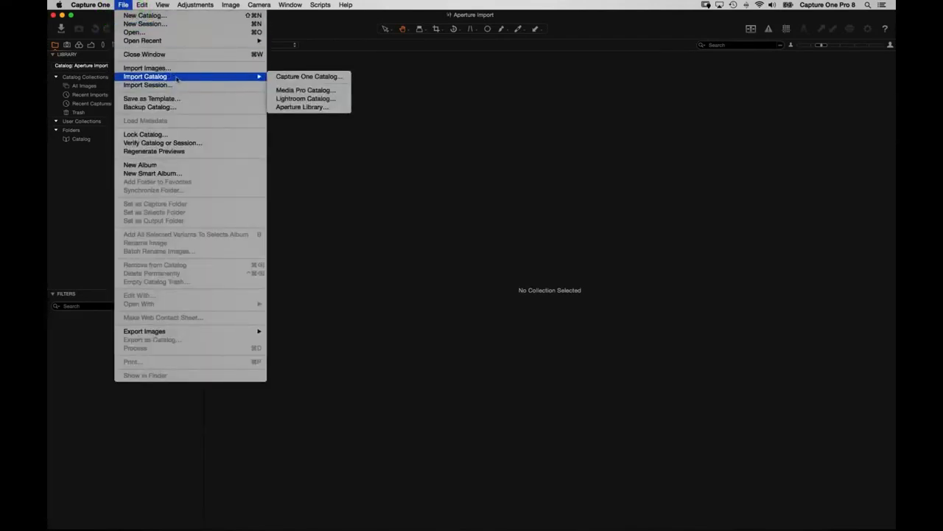
{"action": "left_click", "coordinate": [341, 109]}
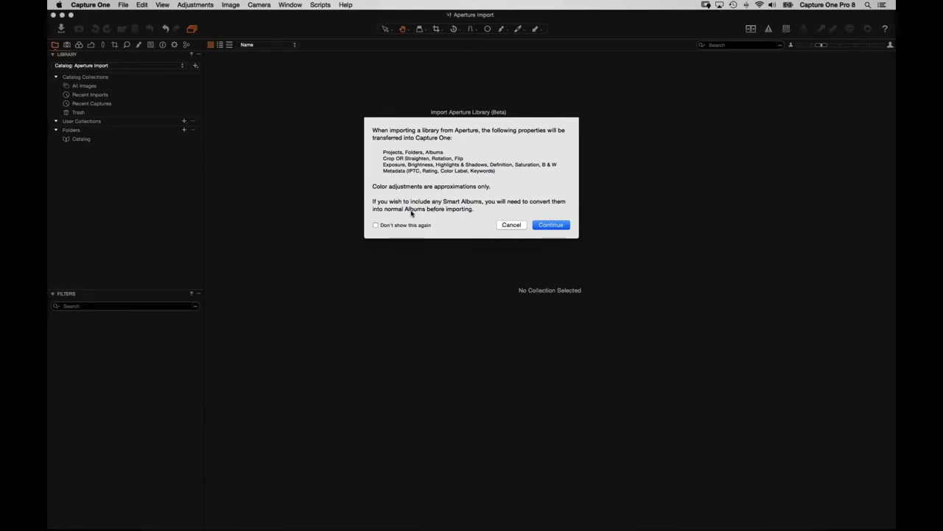
{"action": "left_click", "coordinate": [553, 226]}
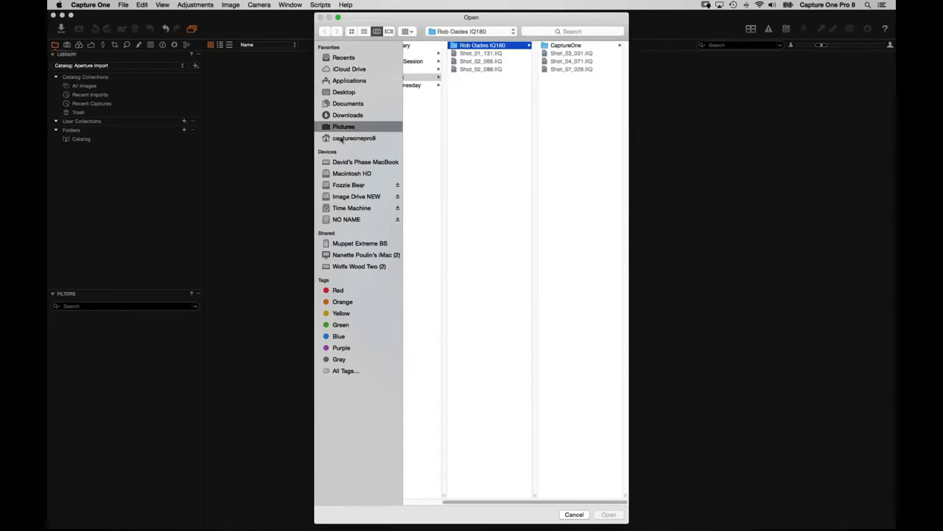
{"action": "left_click", "coordinate": [342, 127]}
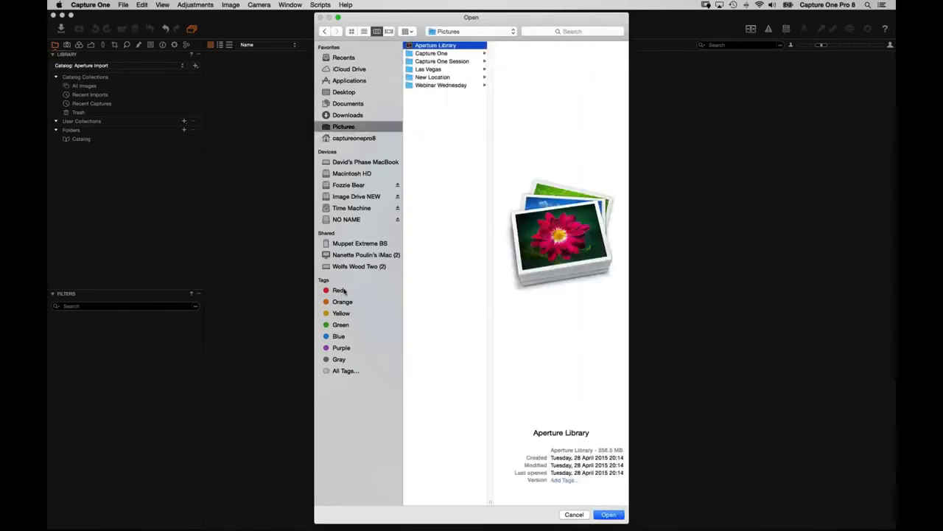
{"action": "left_click", "coordinate": [609, 515]}
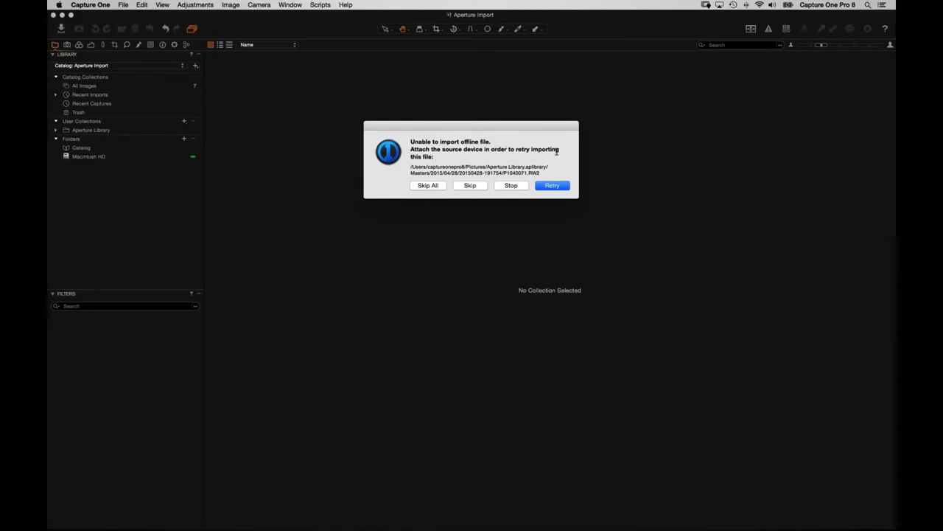
{"action": "left_click", "coordinate": [428, 186]}
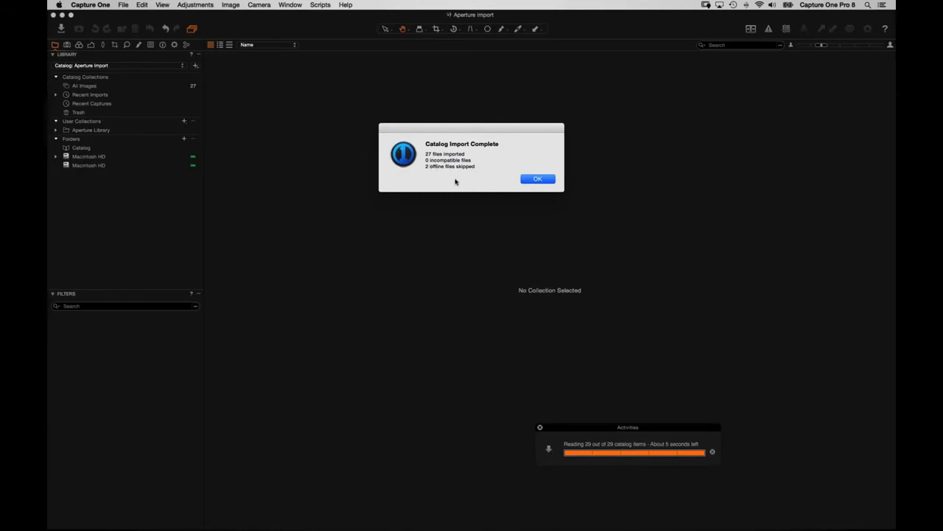
{"action": "left_click", "coordinate": [533, 181]}
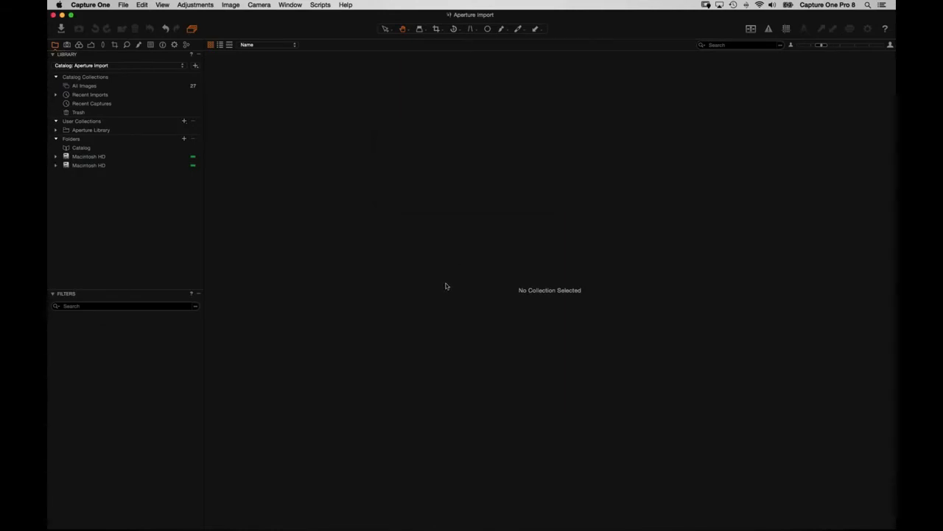
Expand the imported Aperture Library group and view the Animals, Cityscape and Landscape projects' image albums.
{"action": "double_click", "coordinate": [65, 132]}
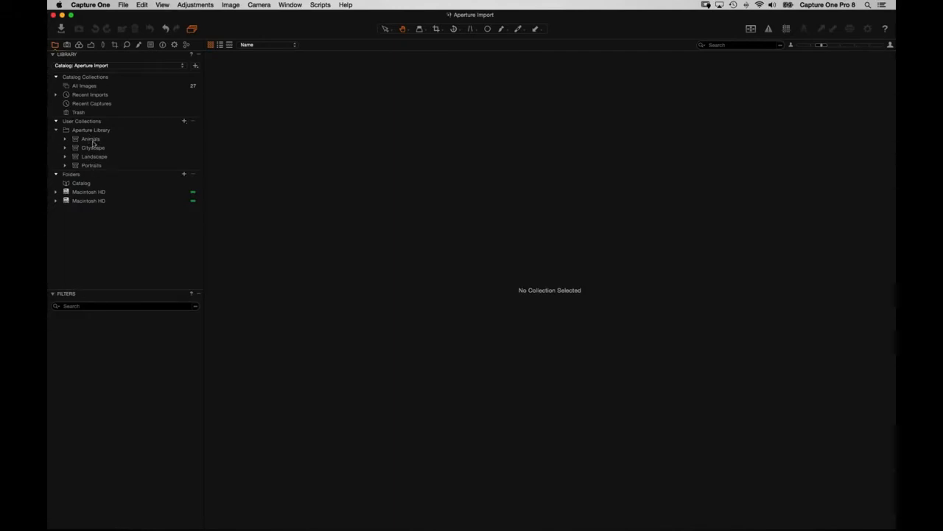
{"action": "left_click", "coordinate": [64, 140]}
{"action": "left_click", "coordinate": [84, 149]}
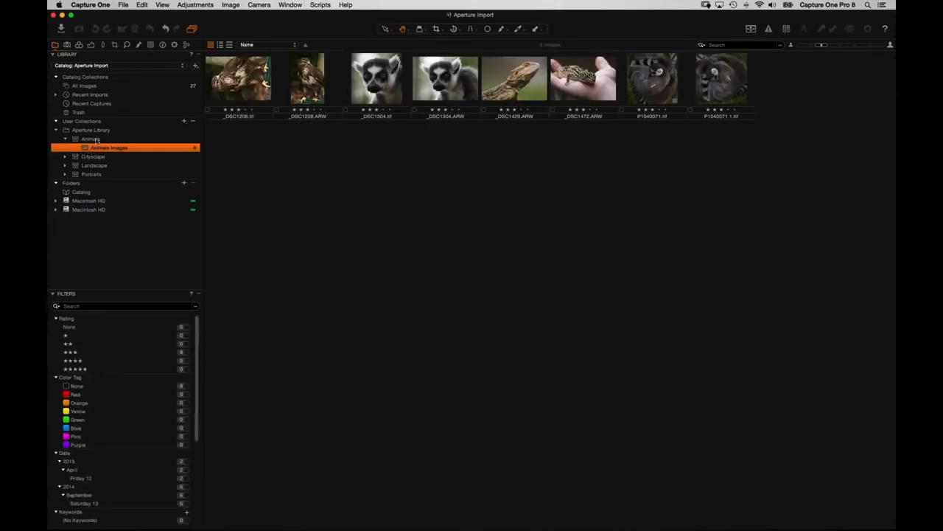
{"action": "left_click", "coordinate": [66, 157]}
{"action": "left_click", "coordinate": [103, 166]}
{"action": "left_click", "coordinate": [66, 175]}
{"action": "left_click", "coordinate": [110, 183]}
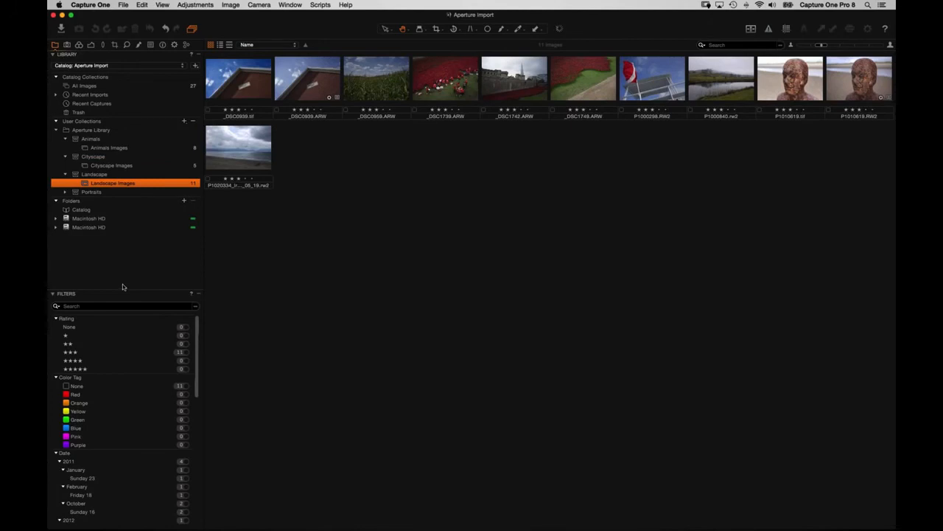
Expand both Macintosh HD folder trees and view the Cityscape, Landscape and Portraits folders in Documents/Lightroom/Image Collection.
{"action": "left_click", "coordinate": [55, 228]}
{"action": "left_click", "coordinate": [65, 246]}
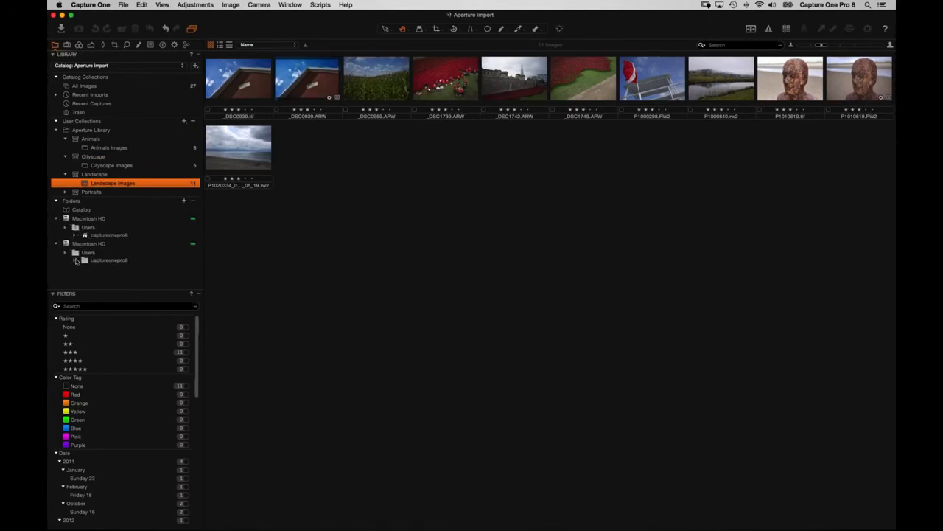
{"action": "left_click", "coordinate": [74, 263]}
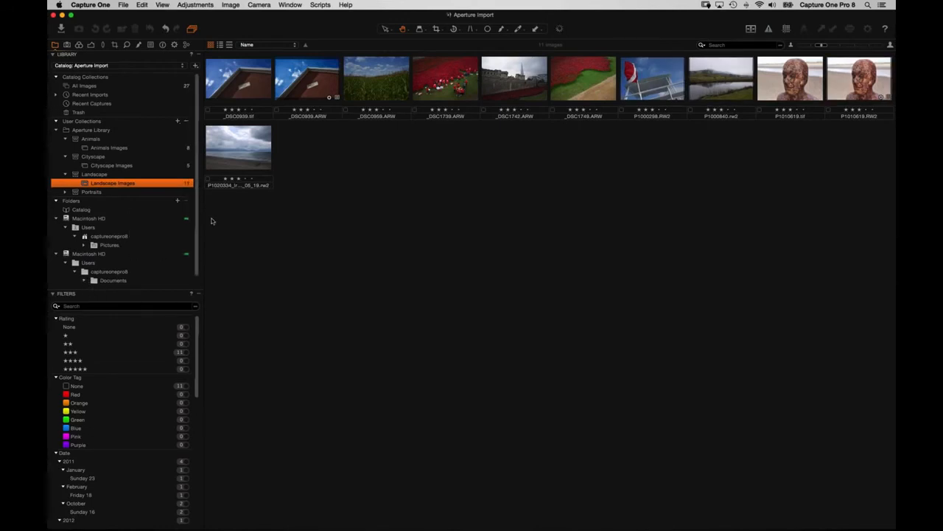
{"action": "scroll", "coordinate": [195, 219], "scroll_direction": "down", "scroll_amount": 1}
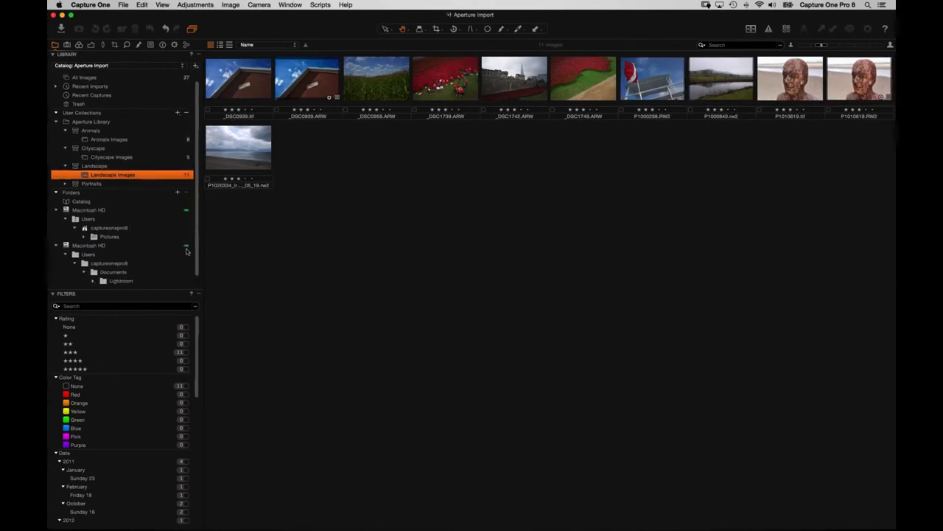
{"action": "left_click_drag", "start_coordinate": [196, 219], "coordinate": [197, 301]}
{"action": "left_click", "coordinate": [104, 281]}
{"action": "left_click", "coordinate": [139, 263]}
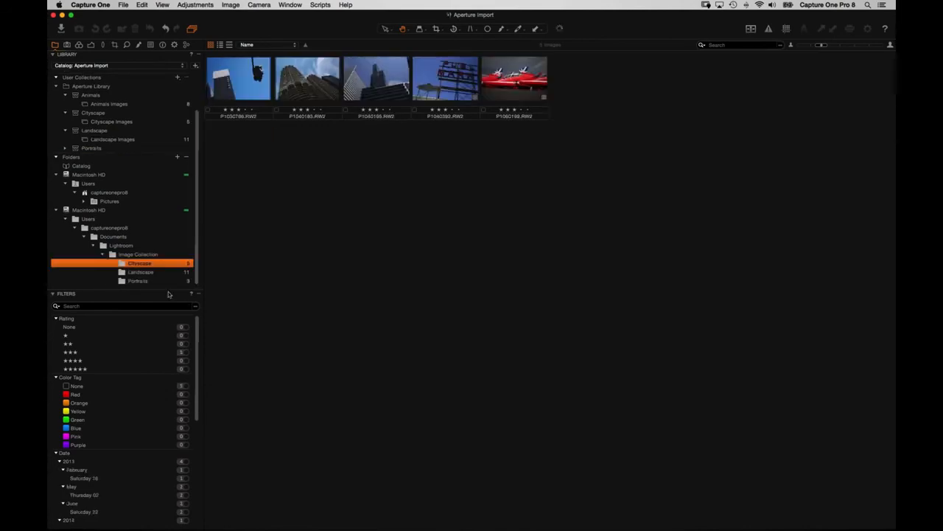
{"action": "left_click", "coordinate": [140, 272]}
{"action": "left_click", "coordinate": [139, 281]}
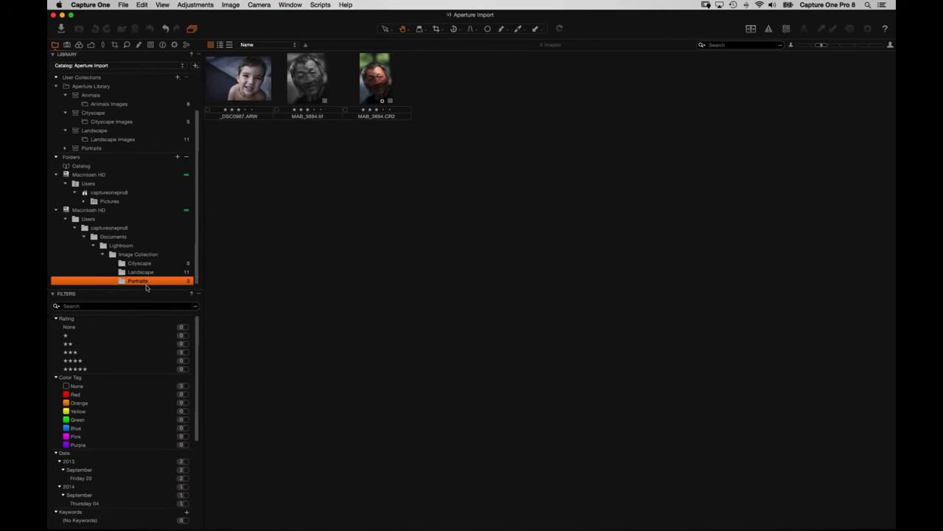
{"action": "left_click", "coordinate": [140, 264]}
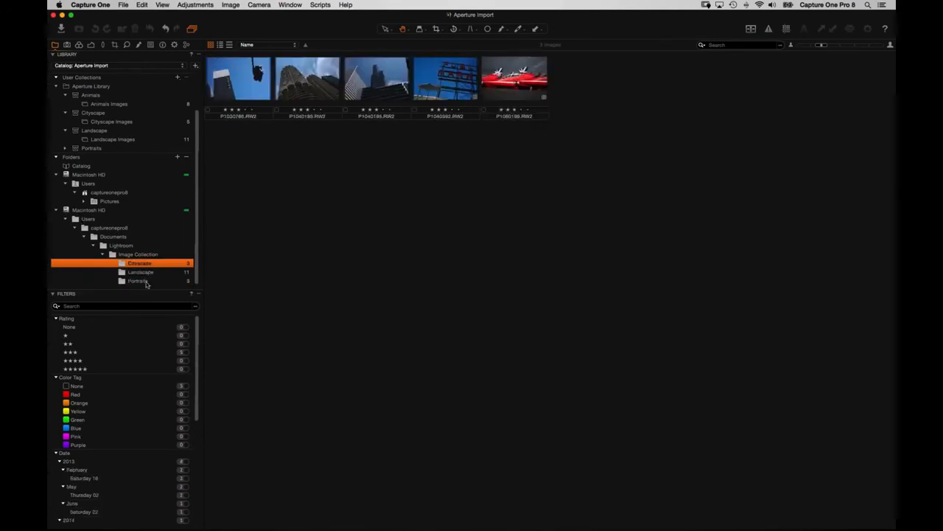
Expand Pictures/Aperture Library/Masters down to its innermost dated 2015 folder and view the images stored there.
{"action": "left_click", "coordinate": [85, 201]}
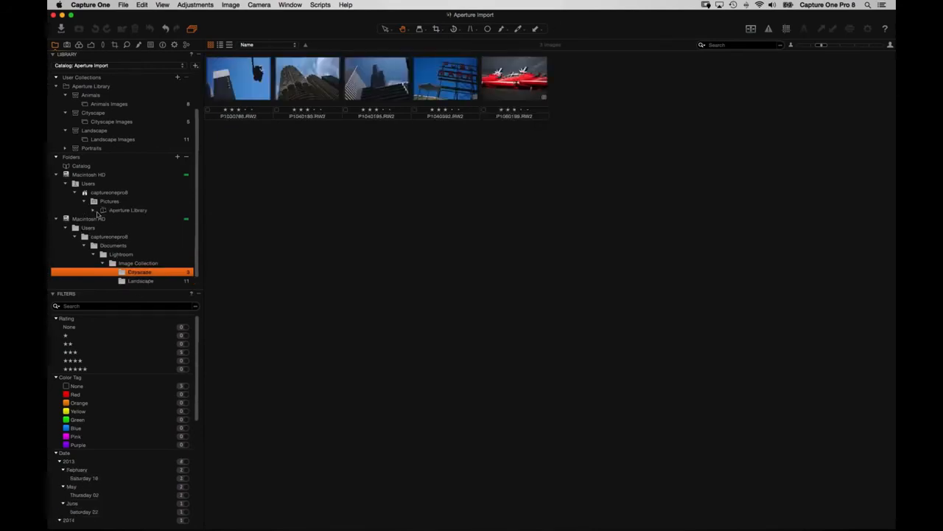
{"action": "left_click", "coordinate": [94, 210]}
{"action": "left_click", "coordinate": [102, 219]}
{"action": "left_click", "coordinate": [112, 228]}
{"action": "left_click", "coordinate": [121, 237]}
{"action": "left_click", "coordinate": [131, 246]}
{"action": "left_click", "coordinate": [150, 254]}
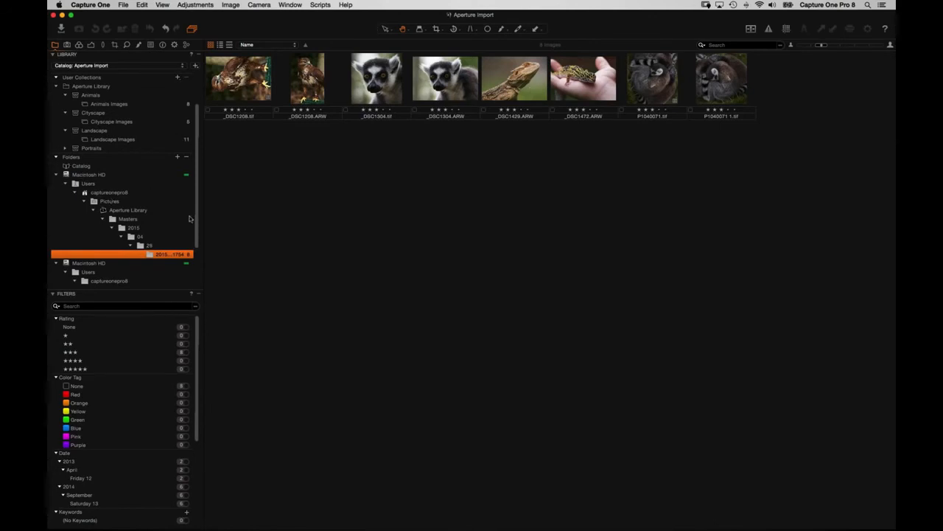
{"action": "scroll", "coordinate": [197, 183], "scroll_direction": "down", "scroll_amount": 3}
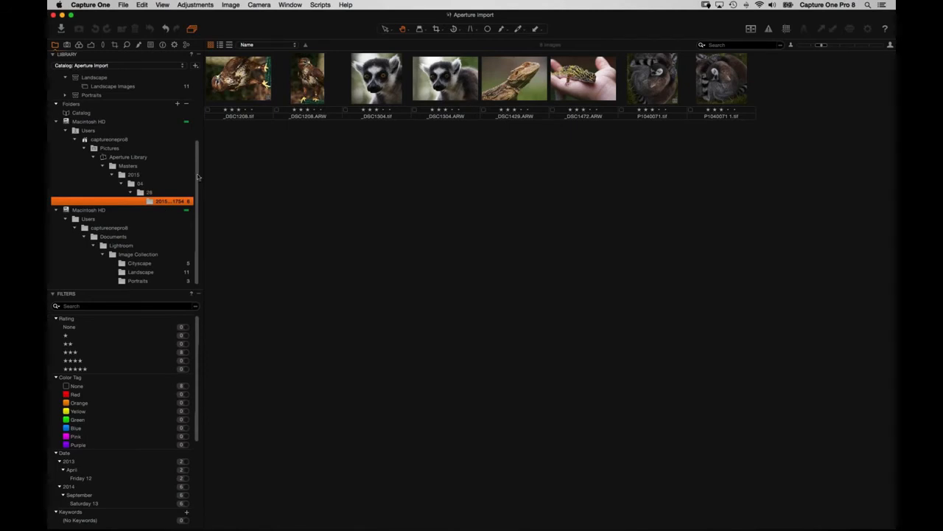
{"action": "mouse_move", "coordinate": [199, 181]}
{"action": "left_mouse_down"}
{"action": "mouse_move", "coordinate": [202, 131]}
{"action": "mouse_move", "coordinate": [200, 185]}
{"action": "left_mouse_up"}
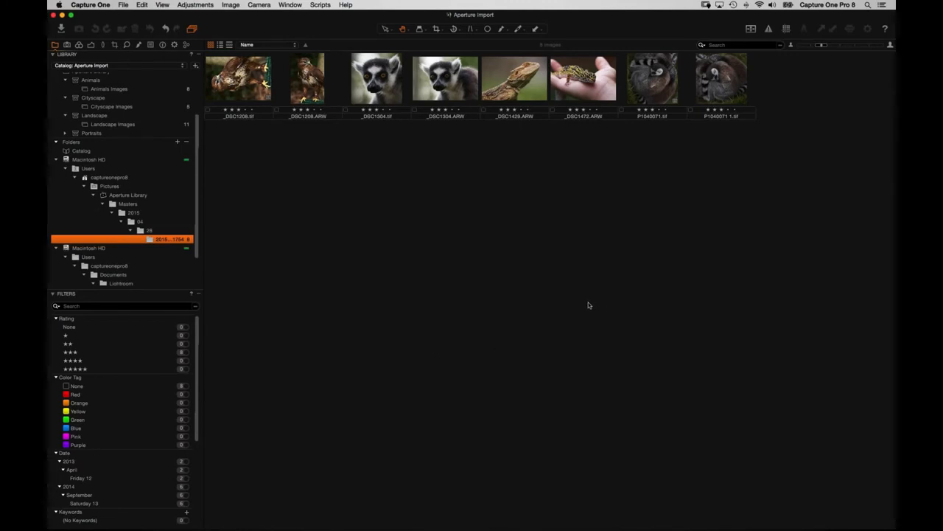
{"action": "scroll", "coordinate": [196, 214], "scroll_direction": "down", "scroll_amount": 3}
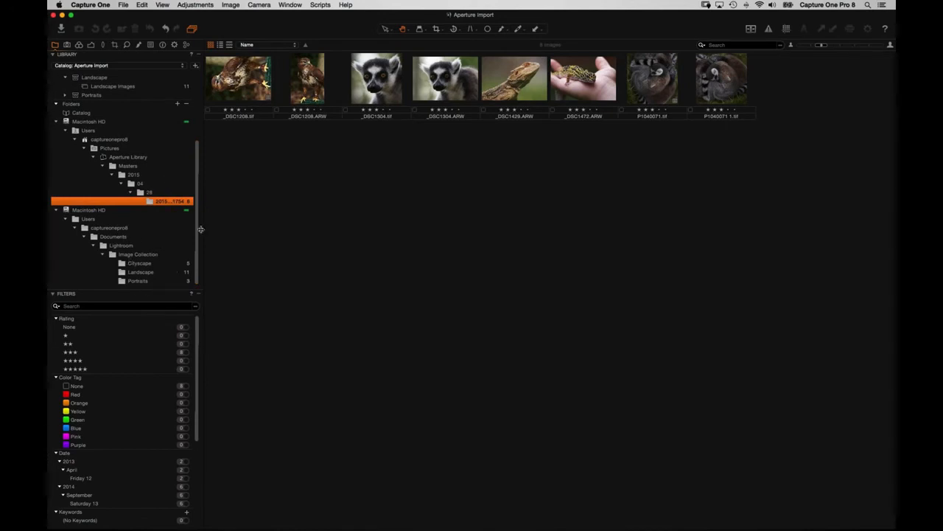
{"action": "mouse_move", "coordinate": [196, 229]}
{"action": "left_mouse_down"}
{"action": "mouse_move", "coordinate": [197, 220]}
{"action": "mouse_move", "coordinate": [199, 231]}
{"action": "left_mouse_up"}
{"action": "left_click_drag", "start_coordinate": [199, 219], "coordinate": [226, 179]}
Move _DSC1208.tif and _DSC1208.ARW to the end of the folder's image order.
{"action": "left_click_drag", "start_coordinate": [234, 81], "coordinate": [247, 166]}
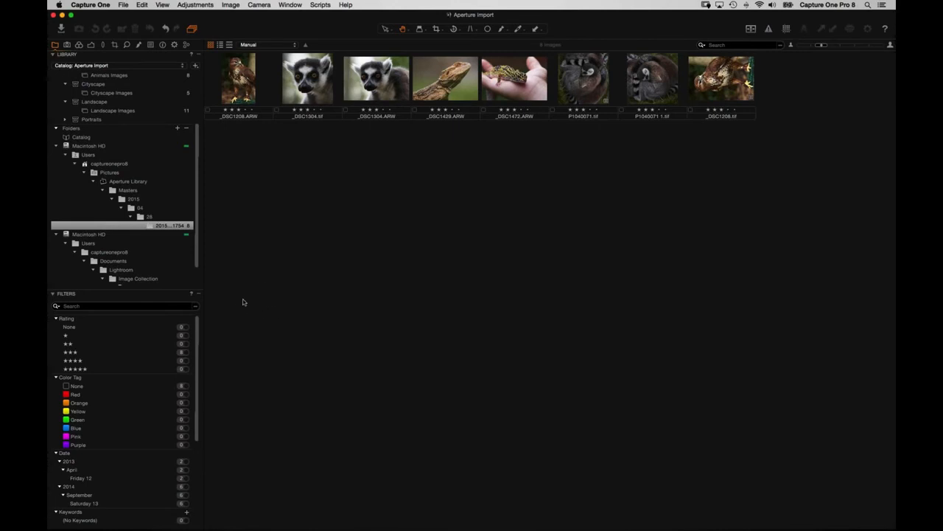
{"action": "left_click_drag", "start_coordinate": [233, 82], "coordinate": [267, 145]}
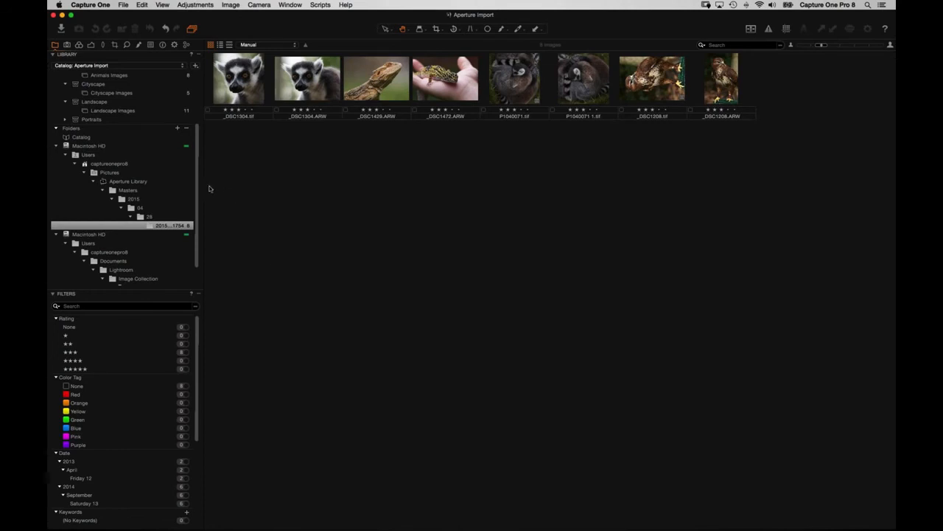
{"action": "scroll", "coordinate": [198, 184], "scroll_direction": "down", "scroll_amount": 3}
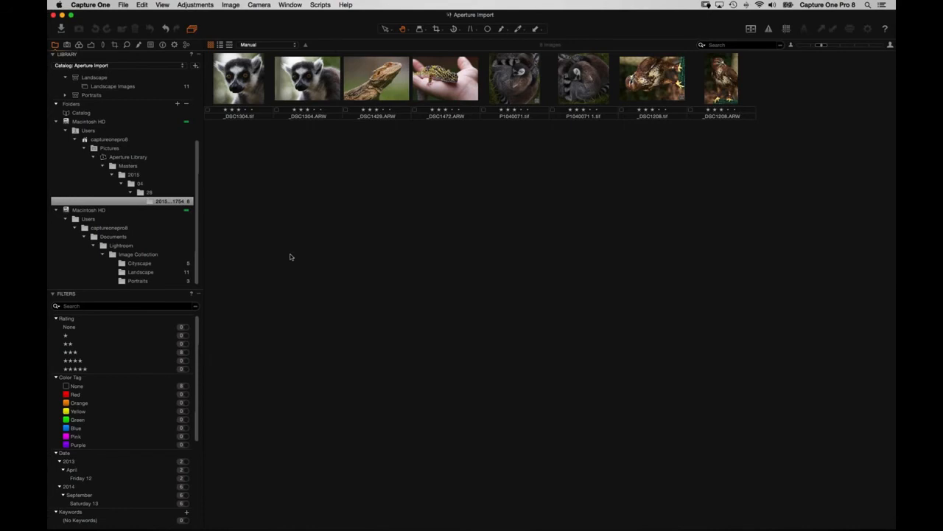
Close the Aperture Import catalog and create a blank catalog named Lightroom Import in Pictures/Webinar Wednesday, opened in a new window.
{"action": "left_click", "coordinate": [53, 15]}
{"action": "left_click", "coordinate": [123, 5]}
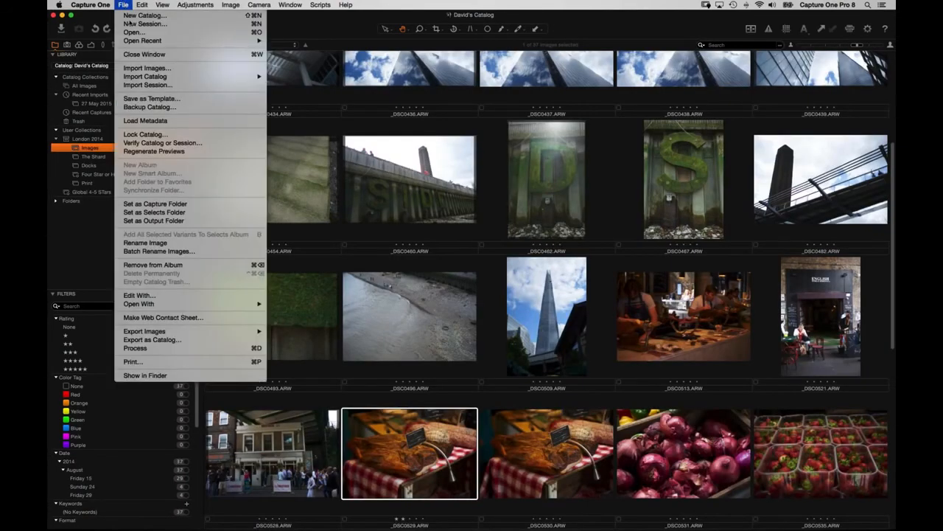
{"action": "left_click", "coordinate": [136, 16]}
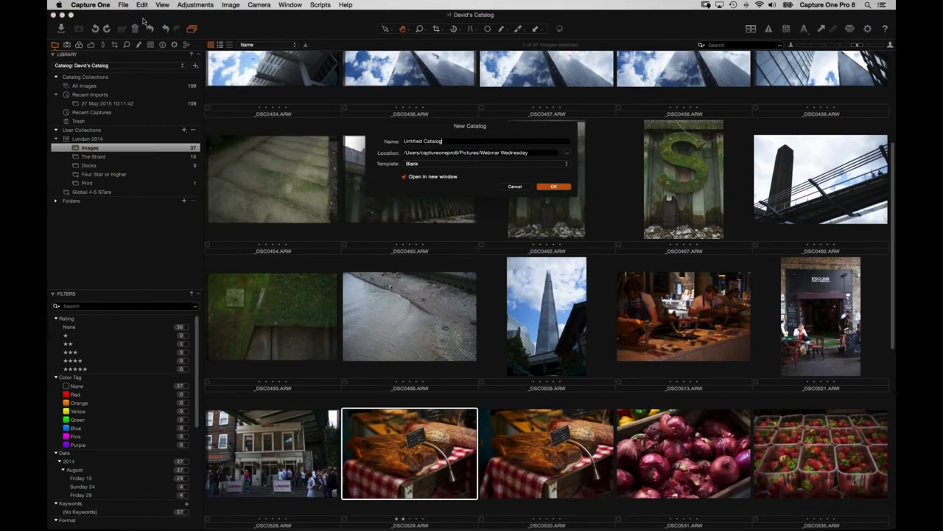
{"action": "key", "text": "BackSpace"}
{"action": "type", "text": "Lightroom Import"}
{"action": "key", "text": "Return"}
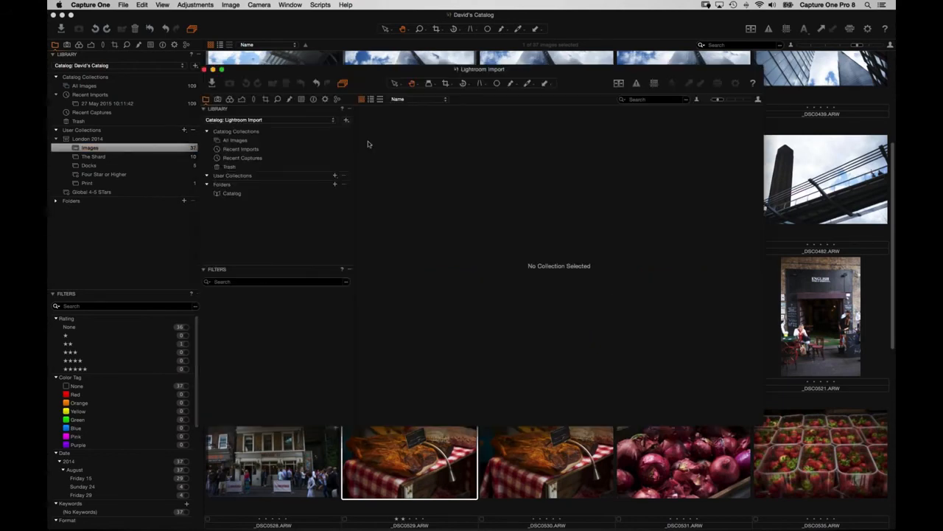
Enlarge the Lightroom Import catalog window to fill the screen.
{"action": "left_click", "coordinate": [222, 70]}
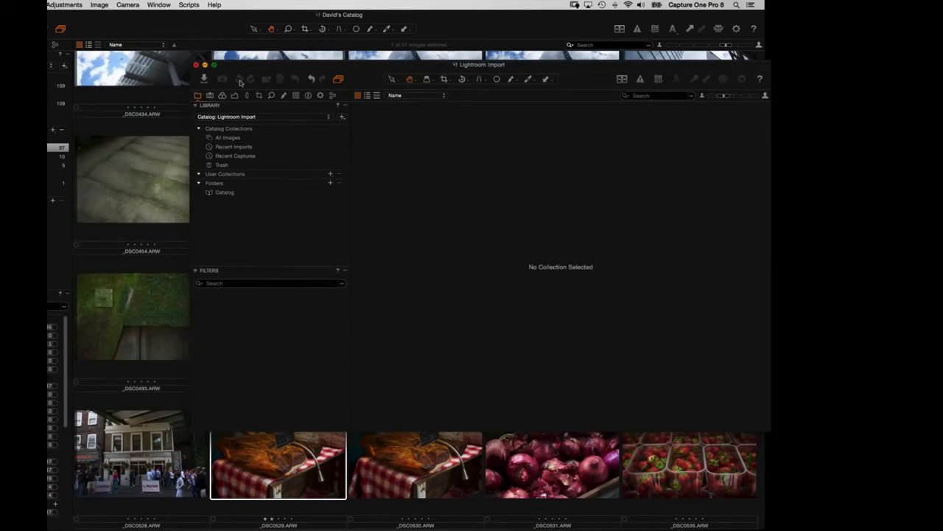
{"action": "key", "text": "Escape"}
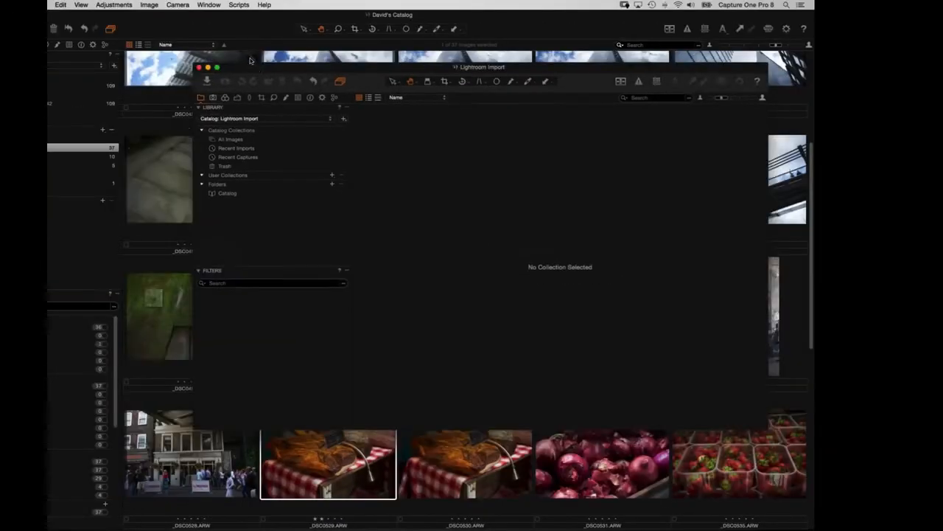
{"action": "left_click", "coordinate": [221, 70]}
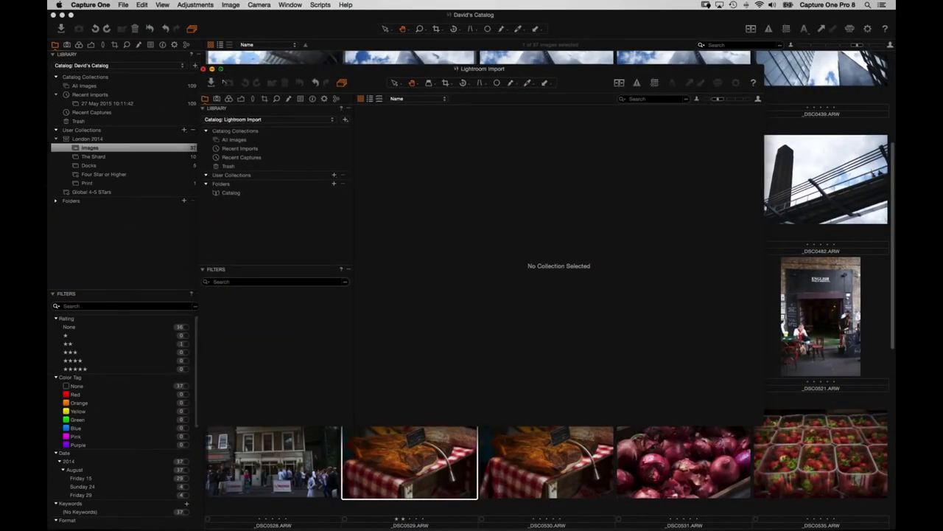
Import Capture One & Lightroom.lrcat from Documents/Lightroom/Capture One & Lightroom into the catalog, skipping all offline files.
{"action": "left_click", "coordinate": [122, 4]}
{"action": "mouse_move", "coordinate": [146, 76]}
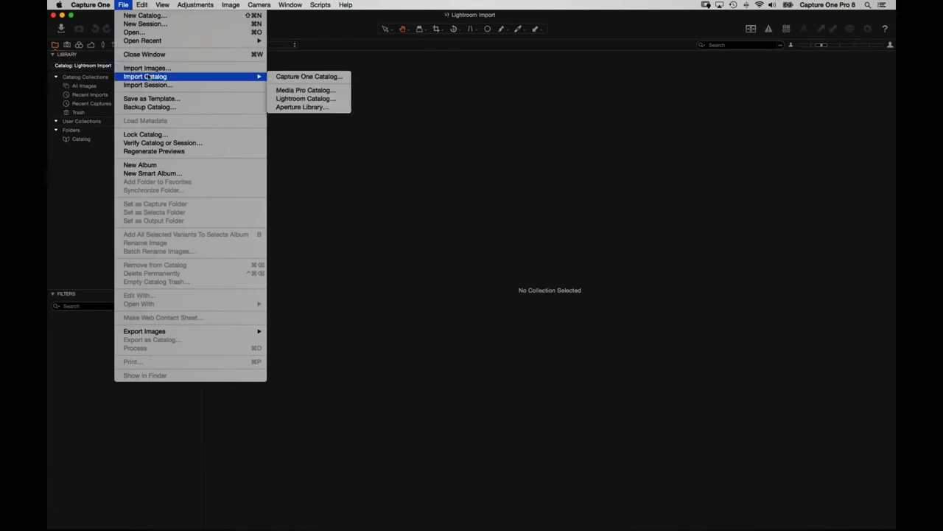
{"action": "left_click", "coordinate": [341, 102]}
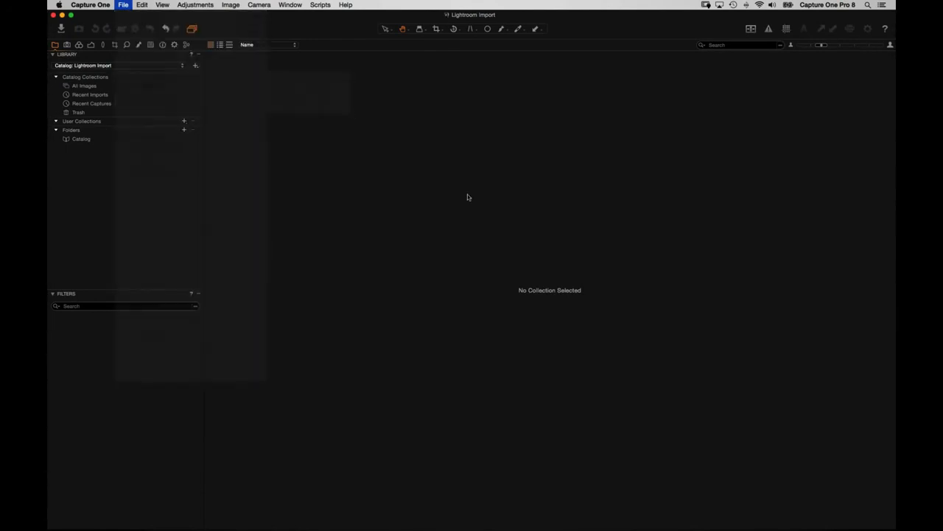
{"action": "left_click", "coordinate": [561, 226]}
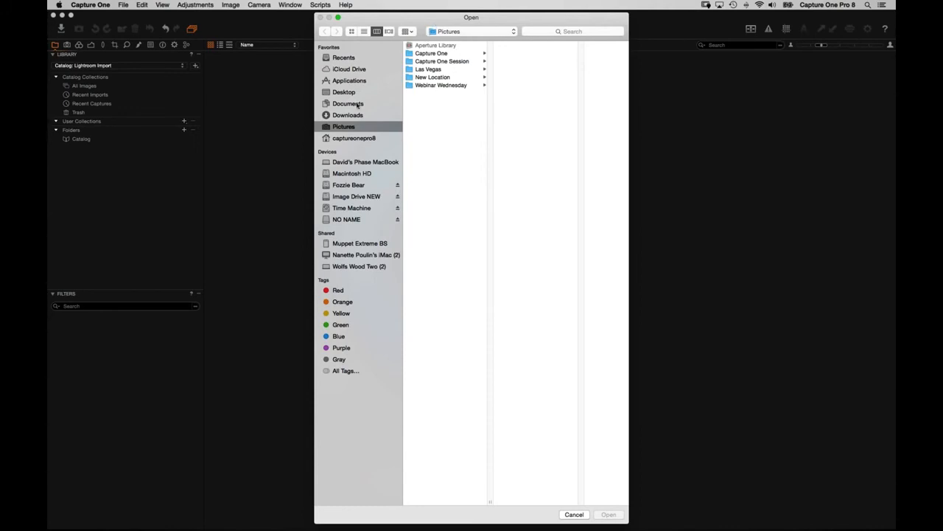
{"action": "left_click", "coordinate": [357, 104]}
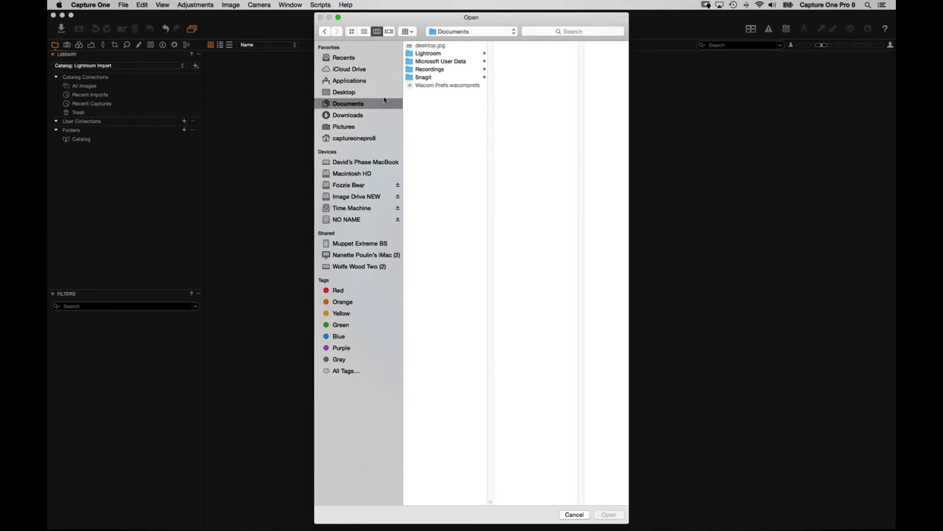
{"action": "left_click", "coordinate": [446, 53]}
{"action": "left_click", "coordinate": [525, 45]}
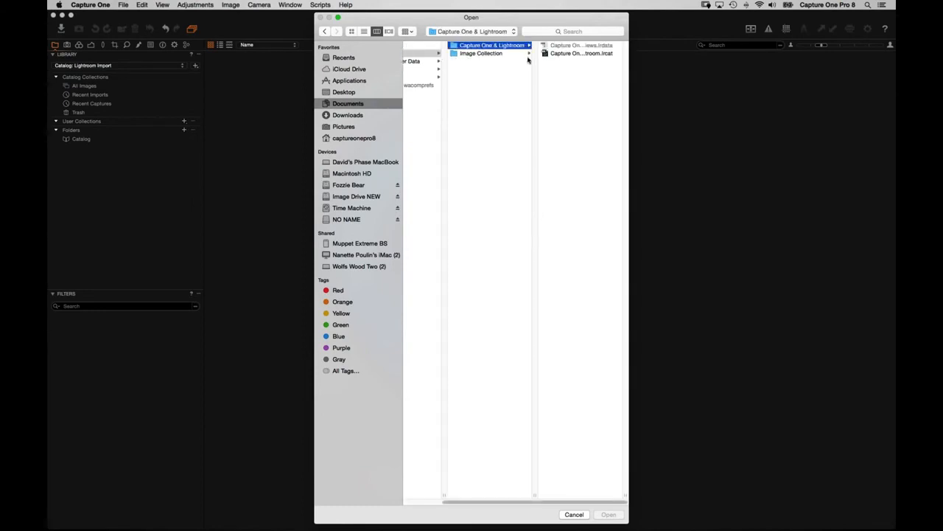
{"action": "left_click", "coordinate": [568, 53]}
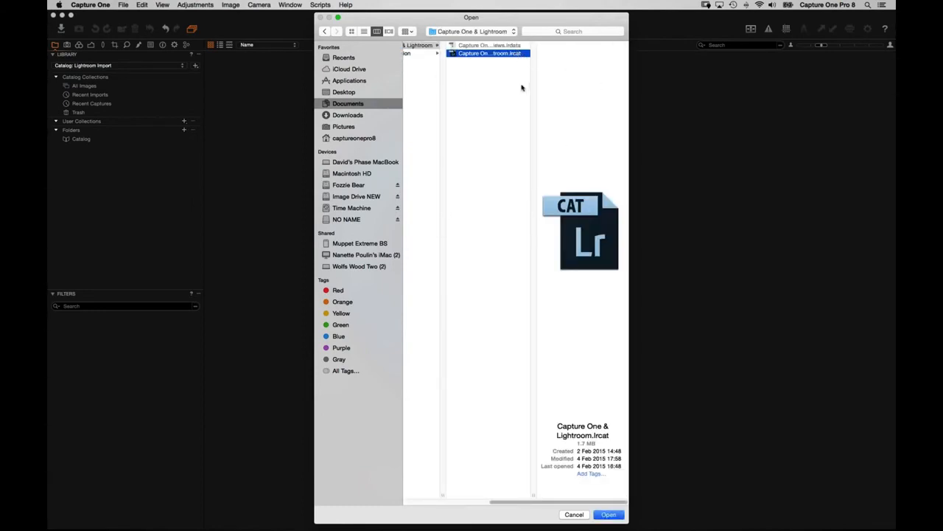
{"action": "left_click", "coordinate": [609, 514]}
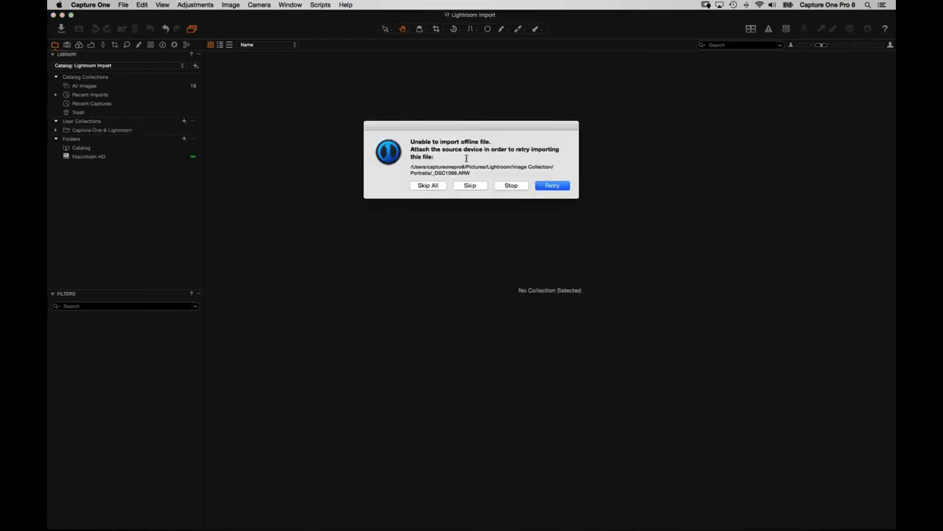
{"action": "left_click", "coordinate": [429, 185]}
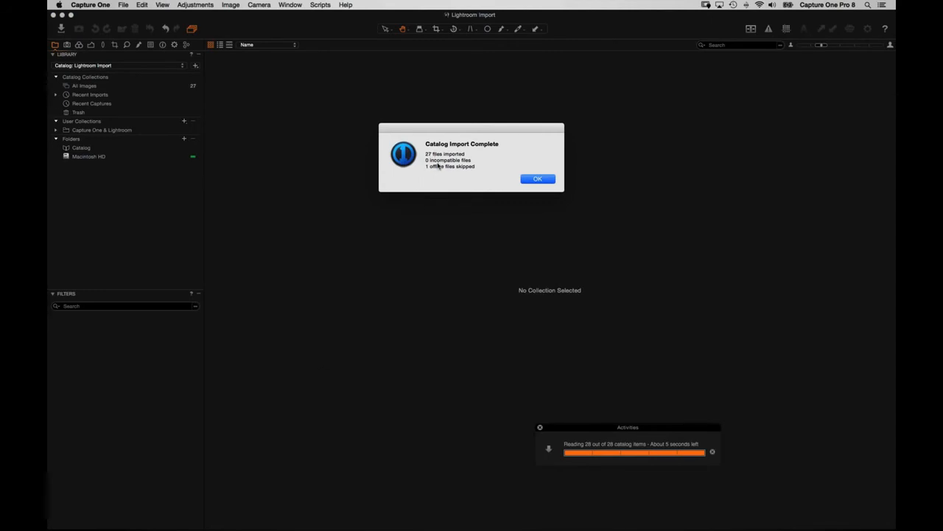
{"action": "left_click", "coordinate": [542, 178]}
View the Animals, Cityscape, Landscape and Portraits folders in Documents/Lightroom/Image Collection, and expand the Capture One & Lightroom user collection.
{"action": "left_click", "coordinate": [72, 160]}
{"action": "left_click", "coordinate": [56, 157]}
{"action": "left_click", "coordinate": [65, 165]}
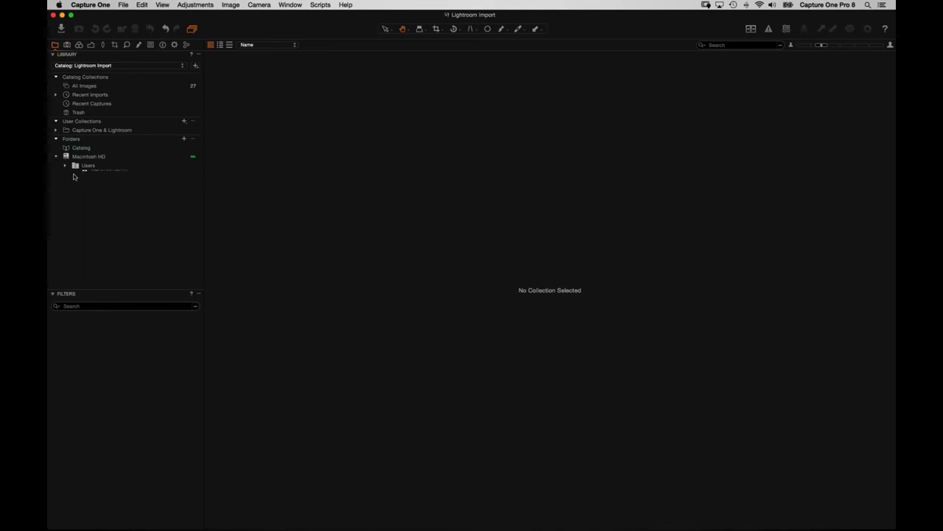
{"action": "left_click", "coordinate": [74, 174]}
{"action": "left_click", "coordinate": [84, 183]}
{"action": "left_click", "coordinate": [110, 191]}
{"action": "left_click", "coordinate": [93, 191]}
{"action": "left_click", "coordinate": [102, 200]}
{"action": "left_click", "coordinate": [136, 209]}
{"action": "left_click", "coordinate": [139, 219]}
{"action": "left_click", "coordinate": [138, 228]}
{"action": "left_click", "coordinate": [137, 235]}
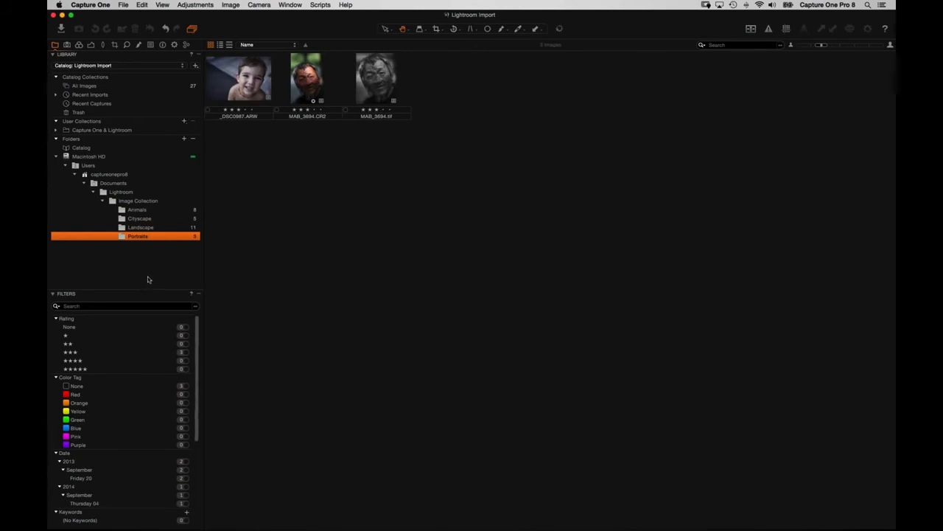
{"action": "left_click", "coordinate": [56, 132]}
{"action": "left_click", "coordinate": [112, 140]}
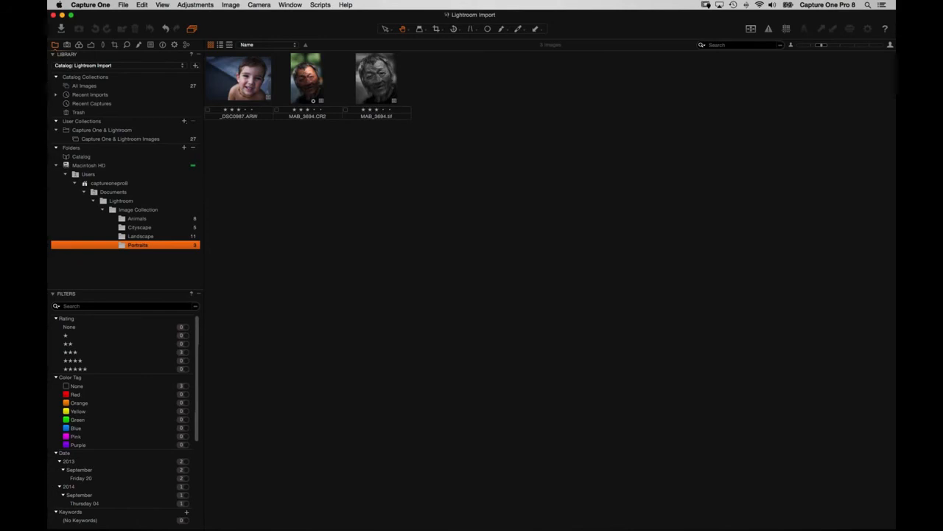
Switch to Finder and locate the catalog file in Capture One 8 Catalog/Catalog DB on the Fozzie Bear drive.
{"action": "key", "text": "super+Tab"}
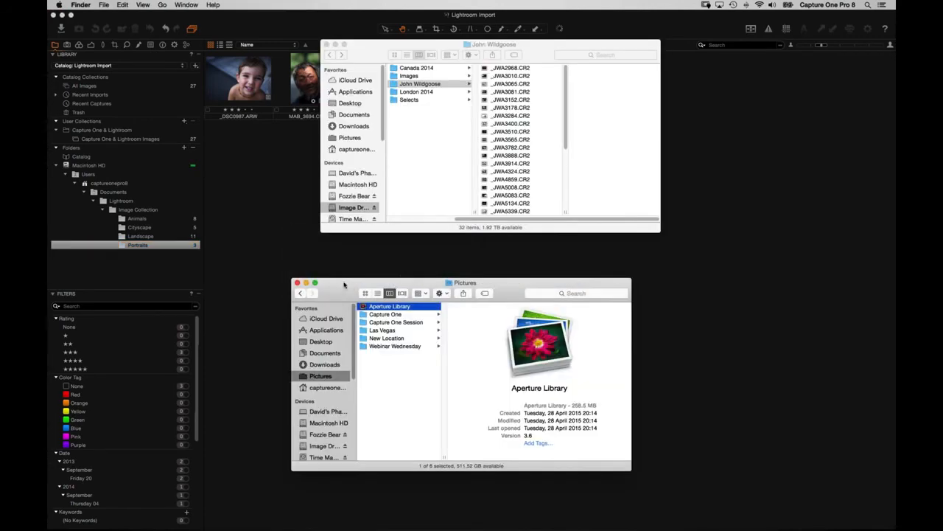
{"action": "left_click_drag", "start_coordinate": [343, 285], "coordinate": [328, 234]}
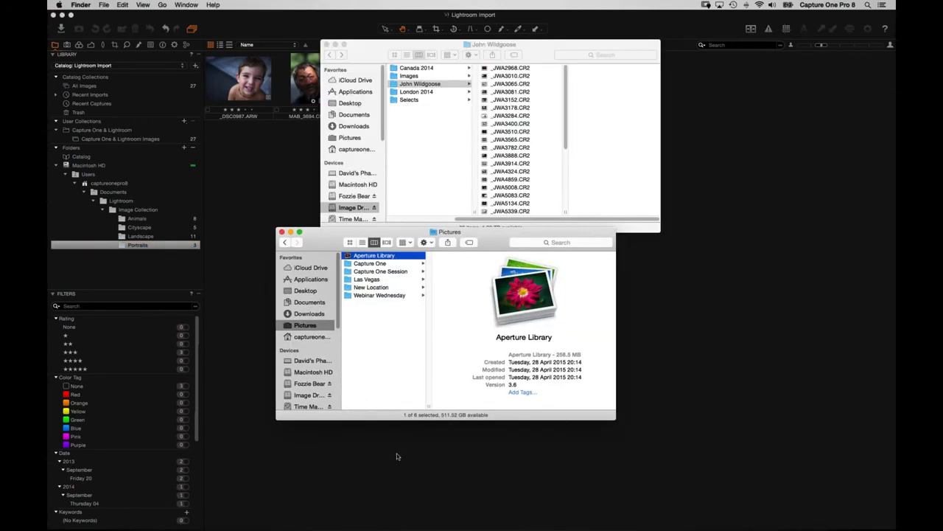
{"action": "left_click", "coordinate": [313, 384]}
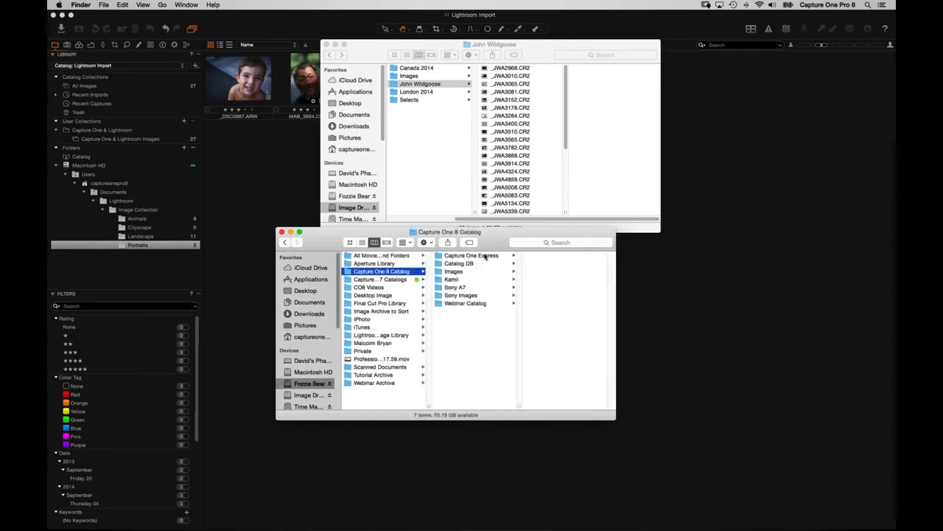
{"action": "left_click", "coordinate": [474, 264]}
{"action": "left_click", "coordinate": [560, 263]}
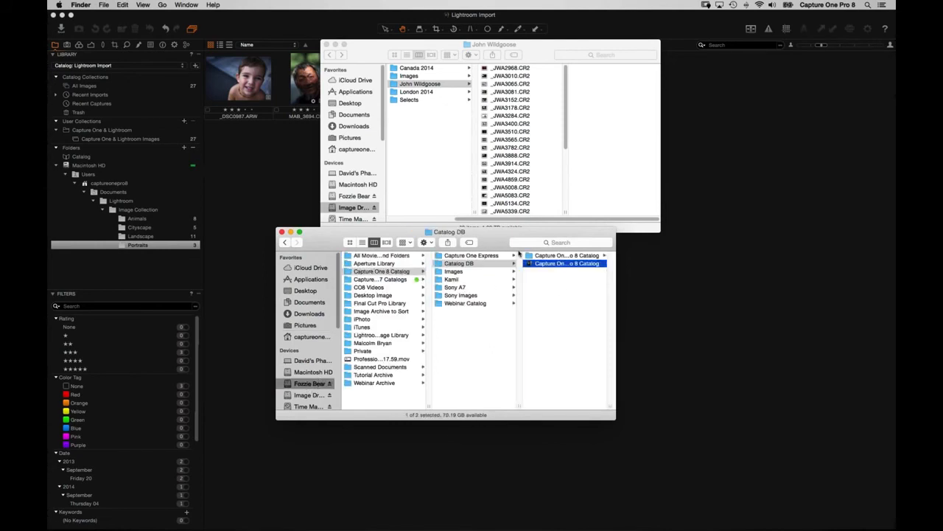
Reposition the Catalog DB window below the image folder window and select the Capture One Pro 8 Catalog file.
{"action": "left_click_drag", "start_coordinate": [501, 232], "coordinate": [449, 317]}
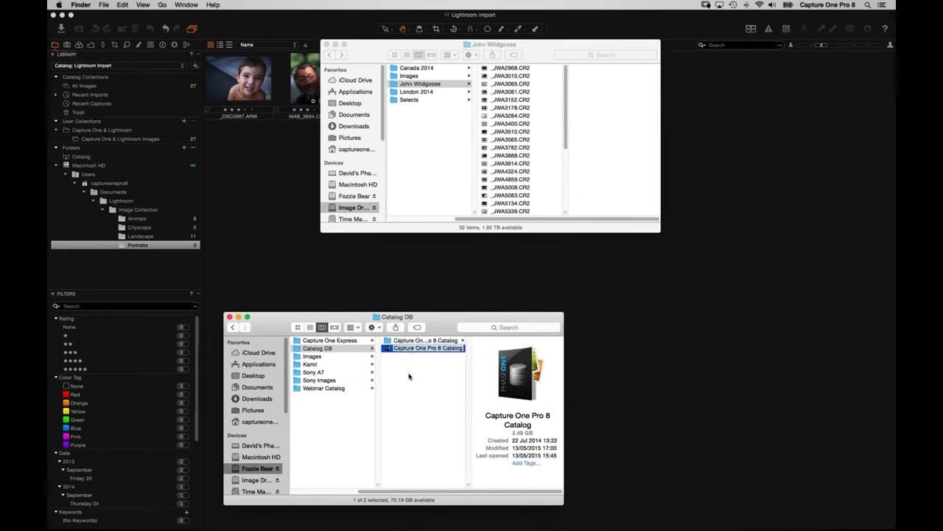
{"action": "left_click", "coordinate": [413, 380]}
{"action": "left_click", "coordinate": [408, 350]}
{"action": "left_click_drag", "start_coordinate": [388, 348], "coordinate": [360, 138]}
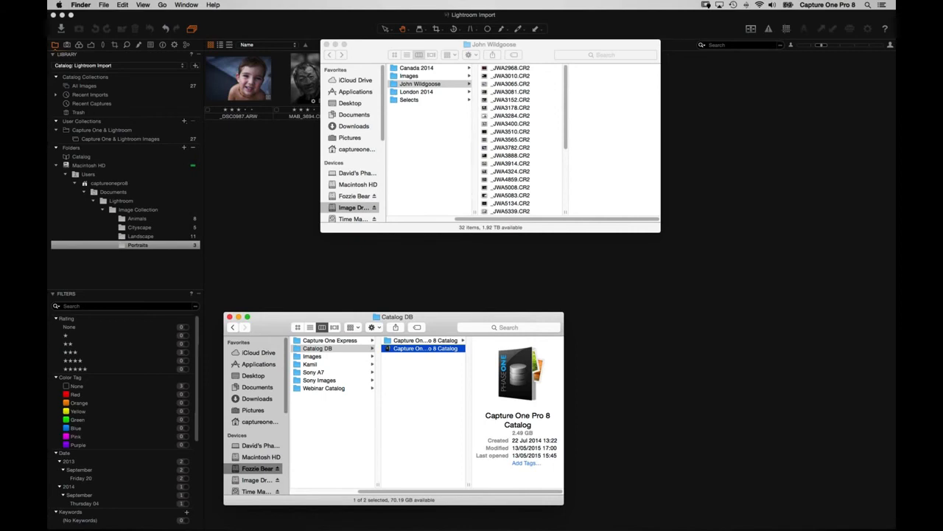
Switch back to Capture One and close the Lightroom Import catalog.
{"action": "left_click", "coordinate": [216, 166]}
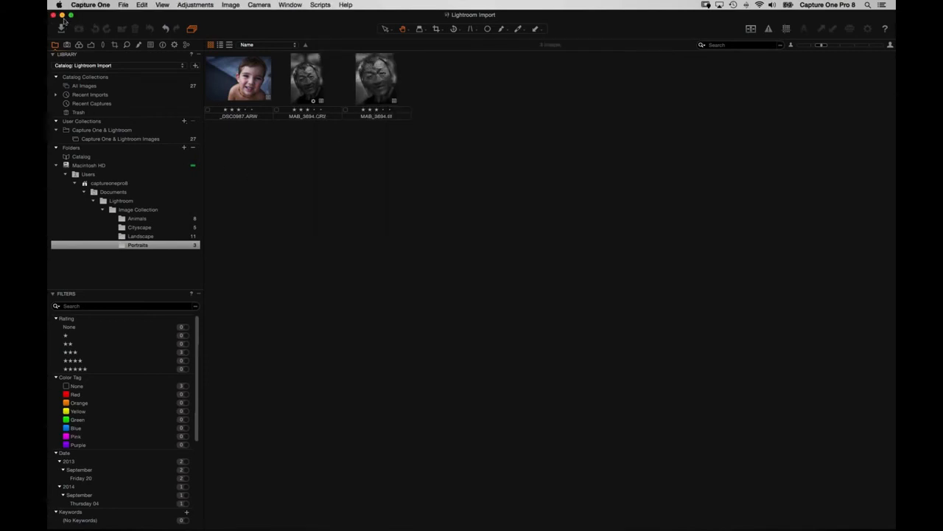
{"action": "left_click", "coordinate": [53, 14]}
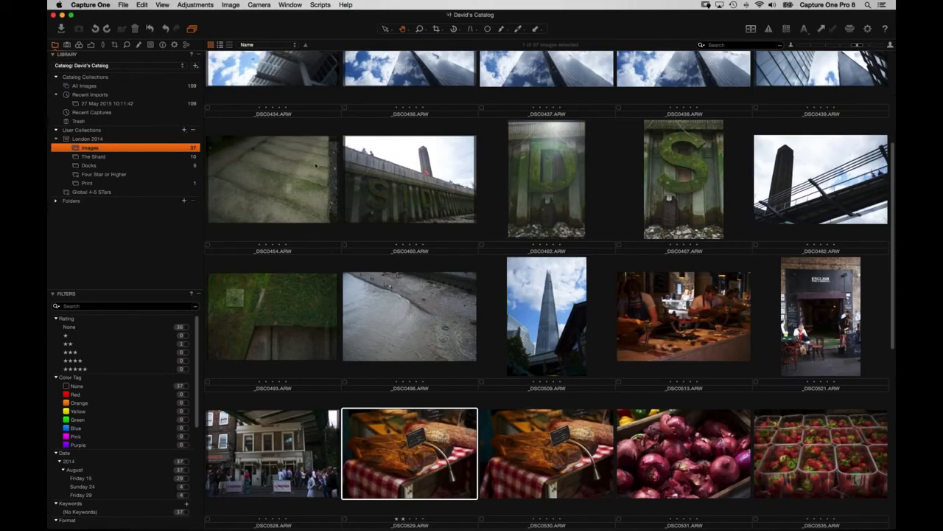
Select _DSC0436.ARW in the London 2014 Images album and show it in the viewer.
{"action": "scroll", "coordinate": [317, 272], "scroll_direction": "up", "scroll_amount": 3}
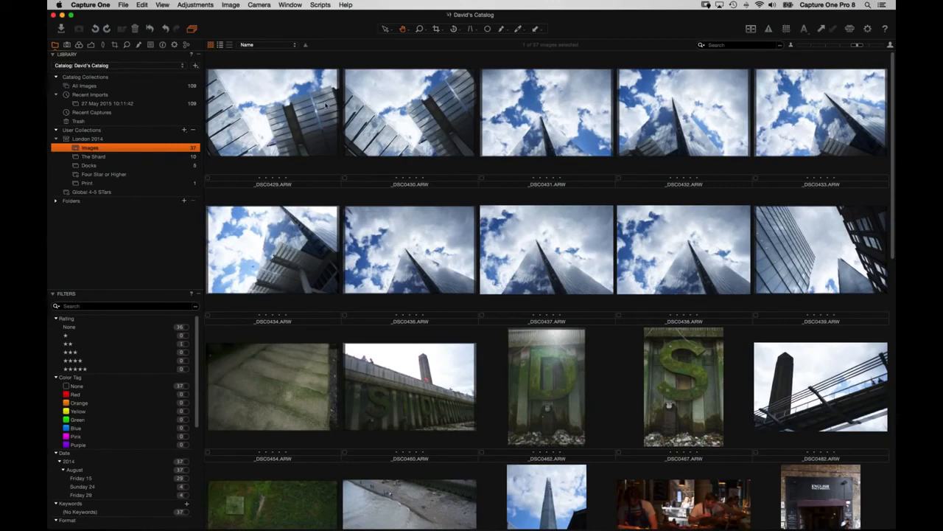
{"action": "left_click", "coordinate": [453, 246]}
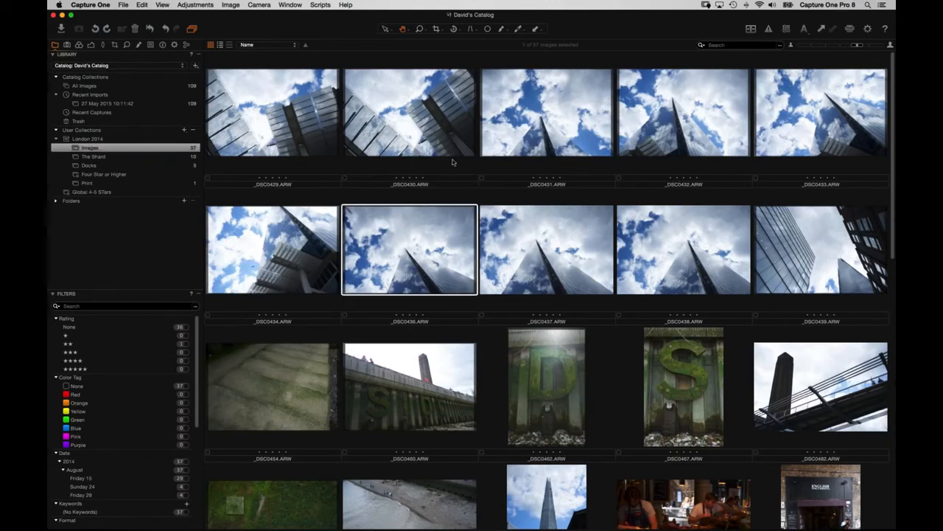
{"action": "key", "text": "super+alt+v"}
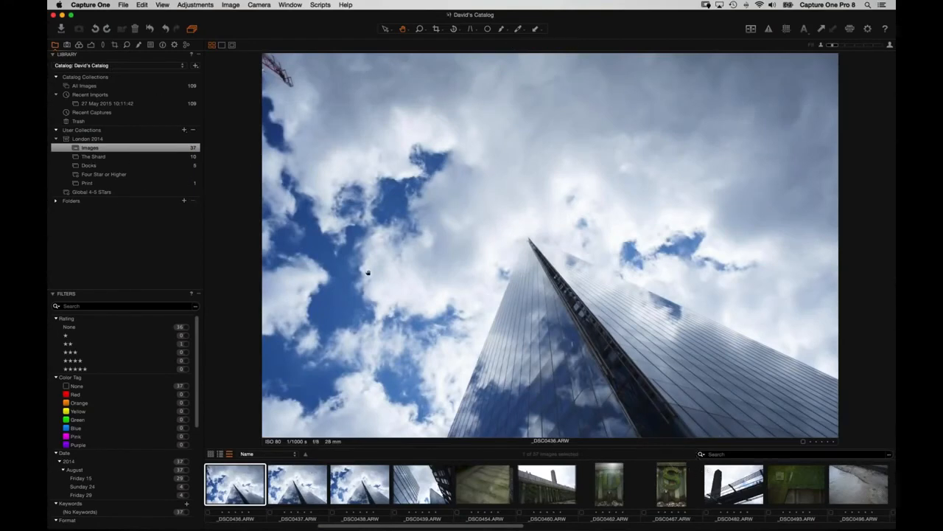
Place the browser and then the tools on the right-hand side of the workspace, and show the exposure tools.
{"action": "left_click", "coordinate": [162, 6]}
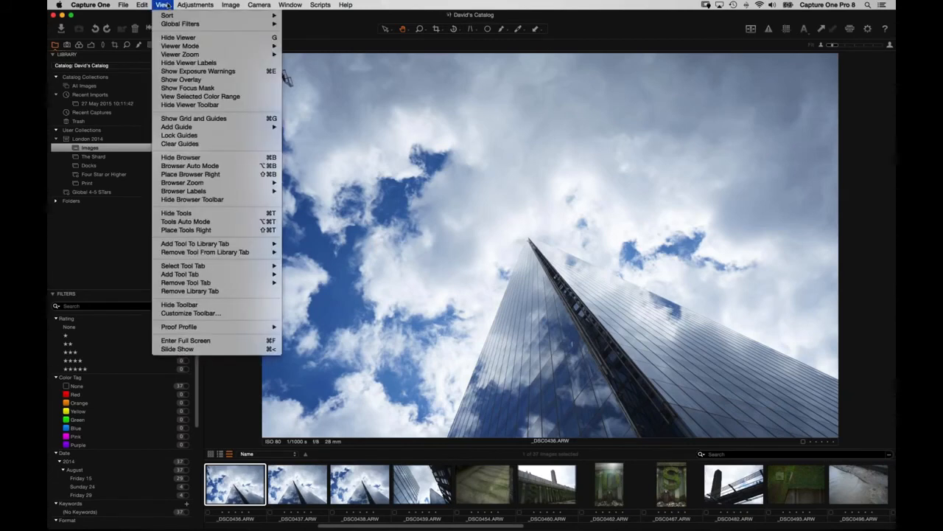
{"action": "left_click", "coordinate": [190, 174]}
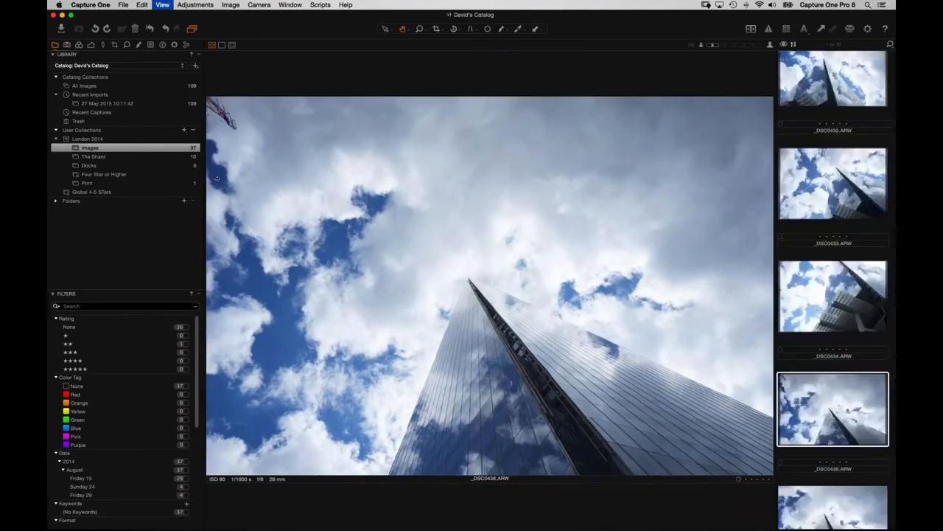
{"action": "left_click", "coordinate": [164, 5]}
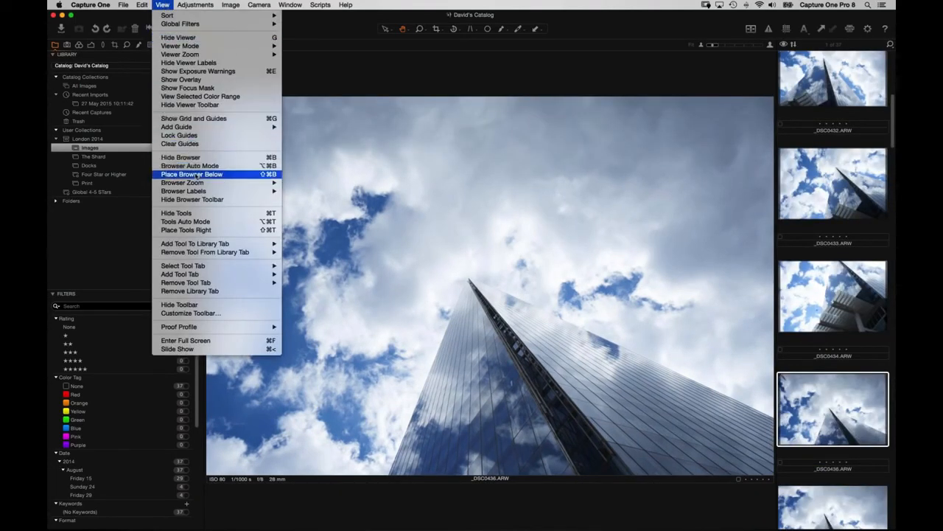
{"action": "left_click", "coordinate": [205, 231]}
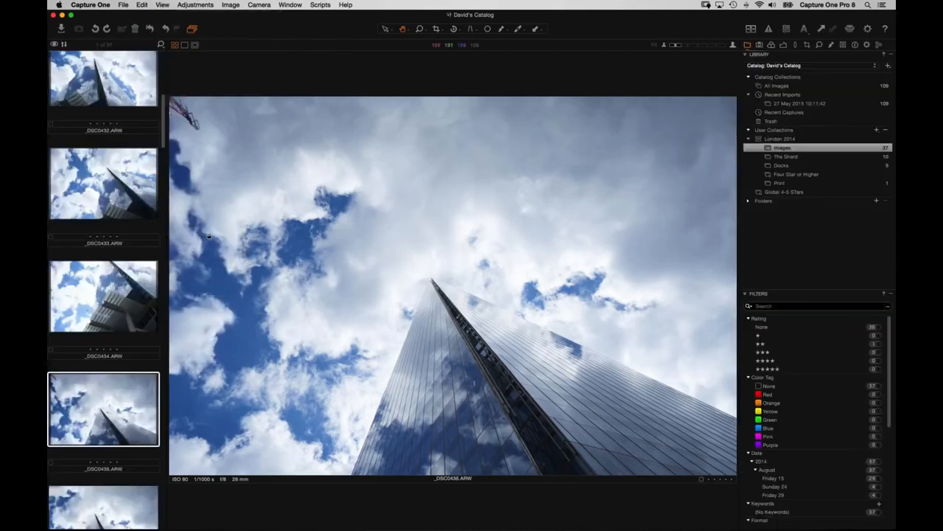
{"action": "left_click", "coordinate": [784, 45]}
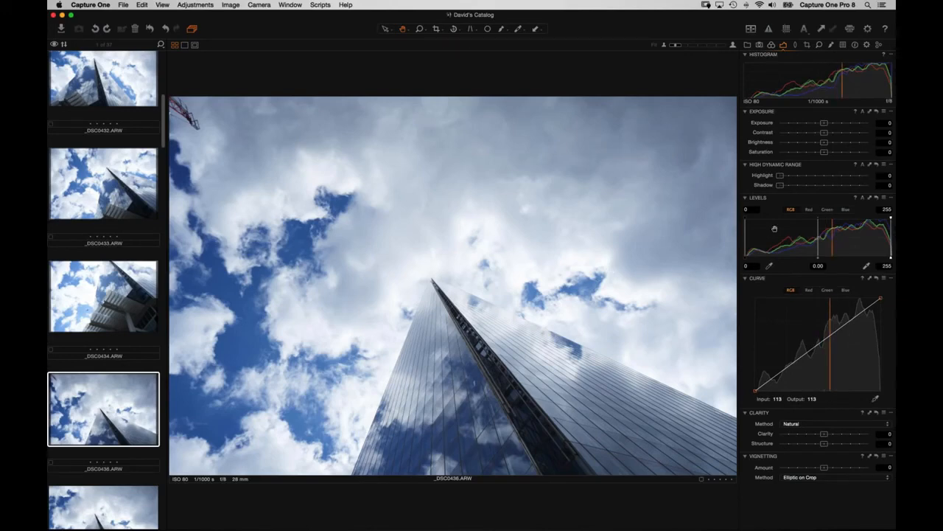
Reset the layout to the Default workspace.
{"action": "left_click", "coordinate": [163, 5]}
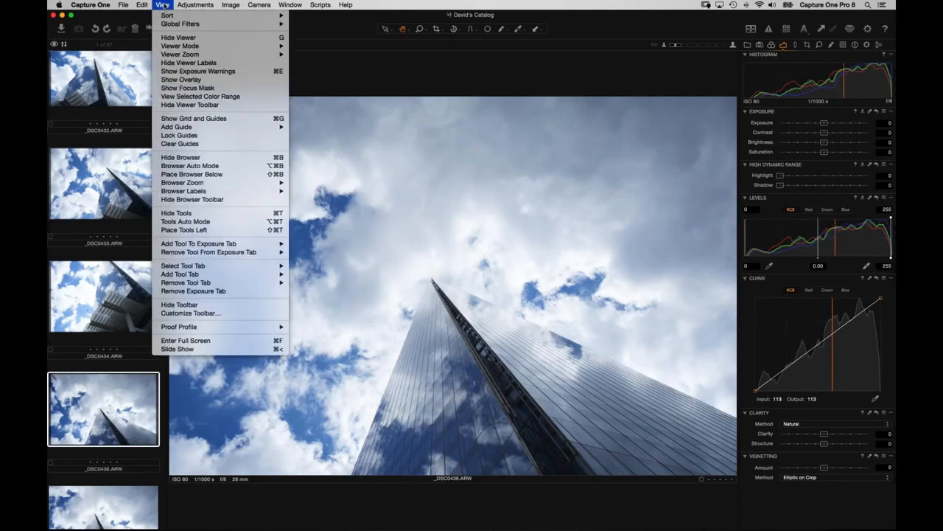
{"action": "mouse_move", "coordinate": [184, 5]}
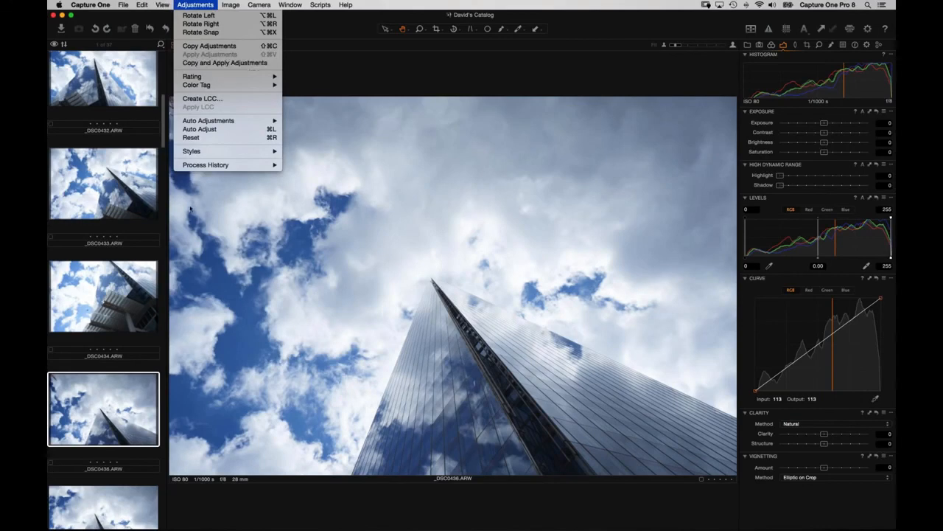
{"action": "mouse_move", "coordinate": [300, 4]}
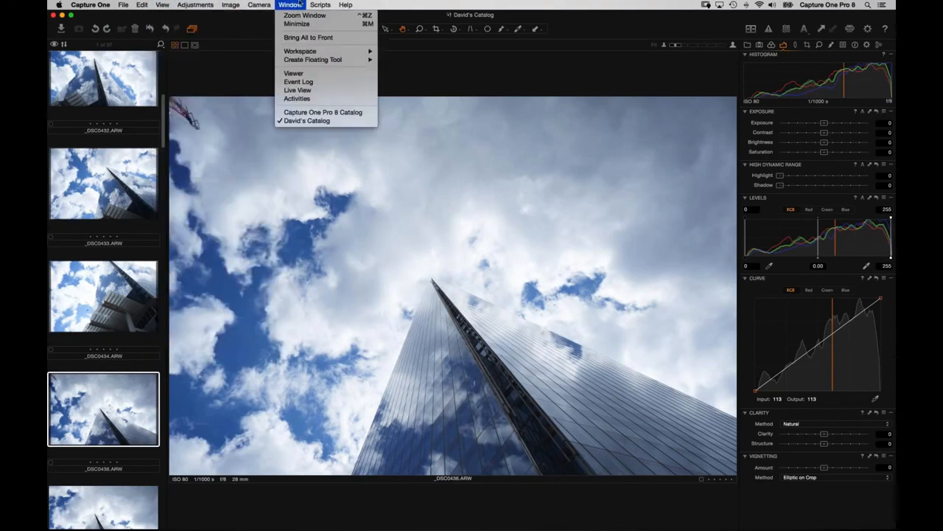
{"action": "mouse_move", "coordinate": [308, 51]}
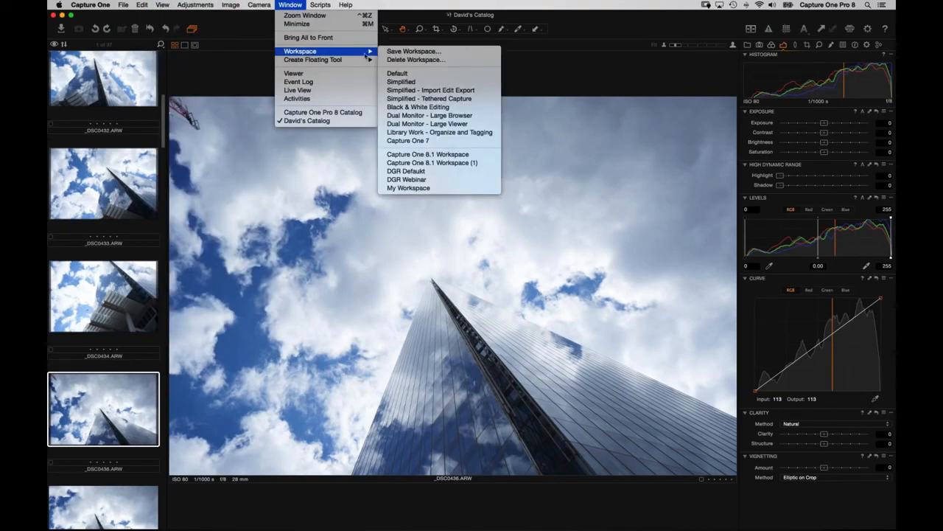
{"action": "left_click", "coordinate": [443, 74]}
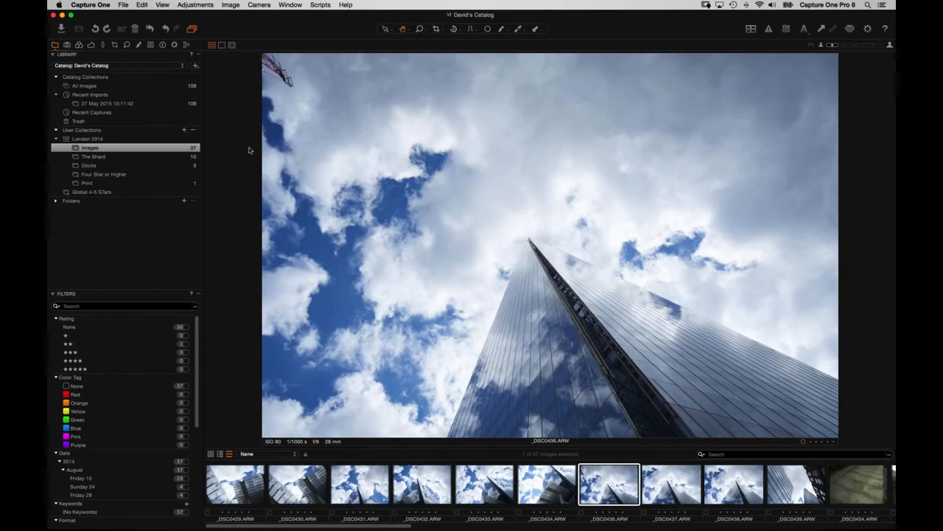
Hide and show the viewer several times and check which shortcut is assigned to Hide Viewer.
{"action": "key", "text": "alt+super+v"}
{"action": "key", "text": "alt+super+v"}
{"action": "key", "text": "alt+super+v"}
{"action": "key", "text": "alt+super+v"}
{"action": "key", "text": "alt+super+v"}
{"action": "key", "text": "alt+super+v"}
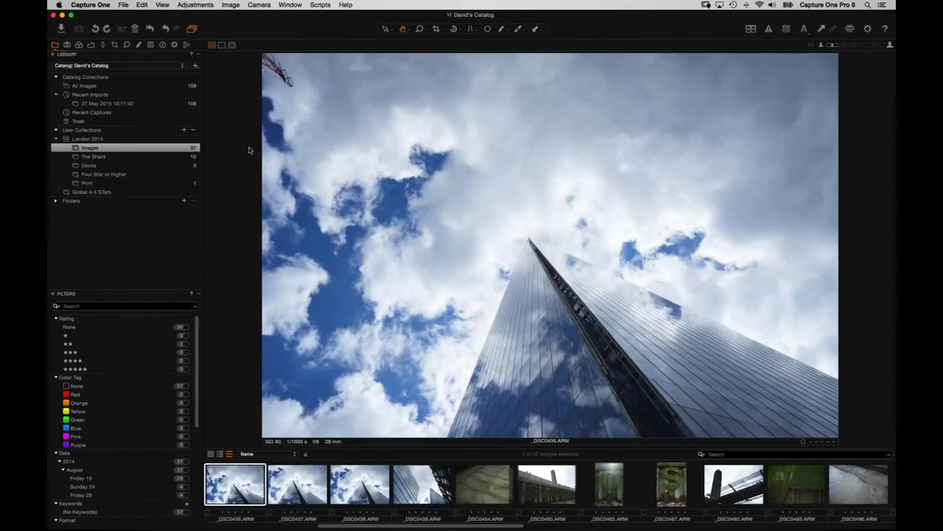
{"action": "left_click", "coordinate": [162, 5]}
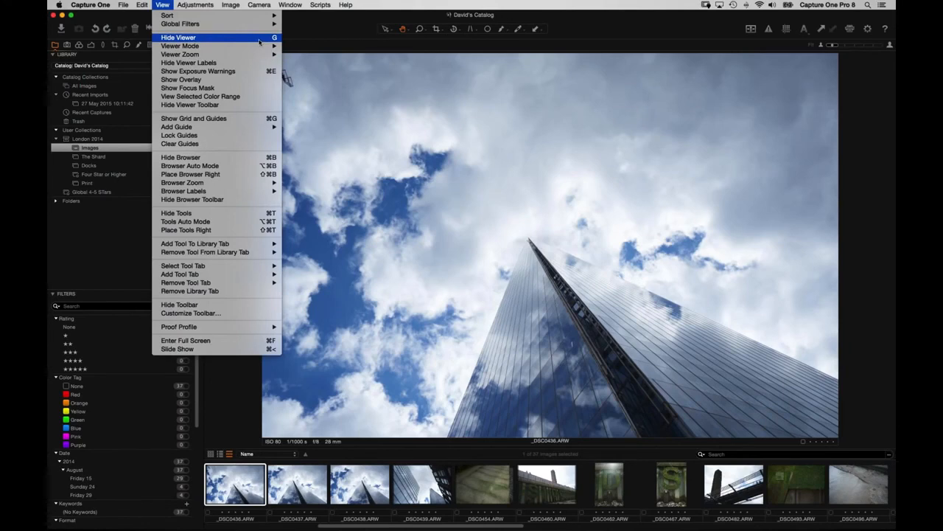
{"action": "left_click", "coordinate": [311, 37]}
Open the keyboard shortcut editor, choose the Default set and expand its View commands.
{"action": "left_click", "coordinate": [99, 5]}
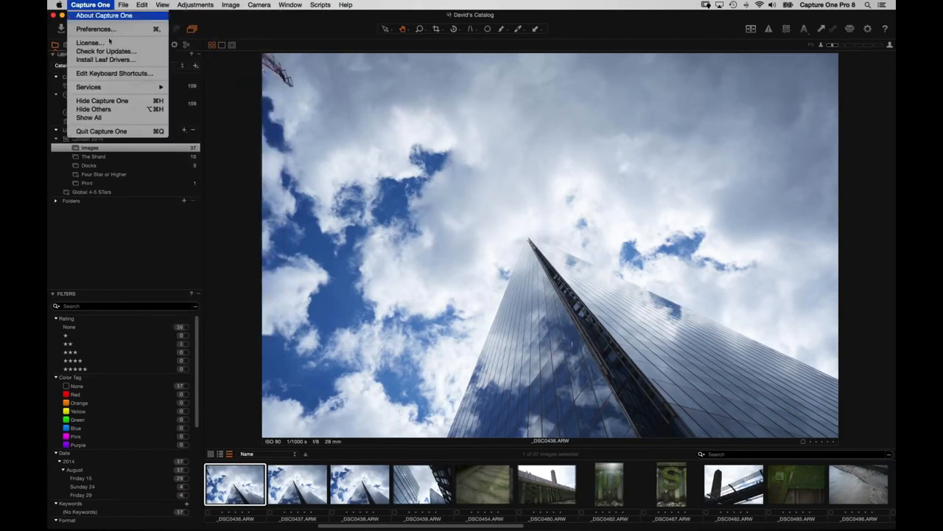
{"action": "left_click", "coordinate": [114, 74]}
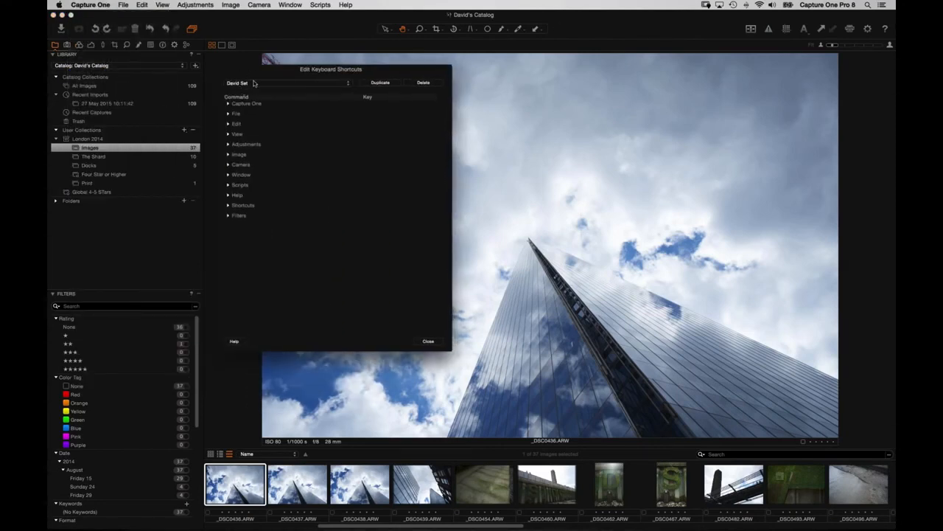
{"action": "left_click", "coordinate": [258, 84]}
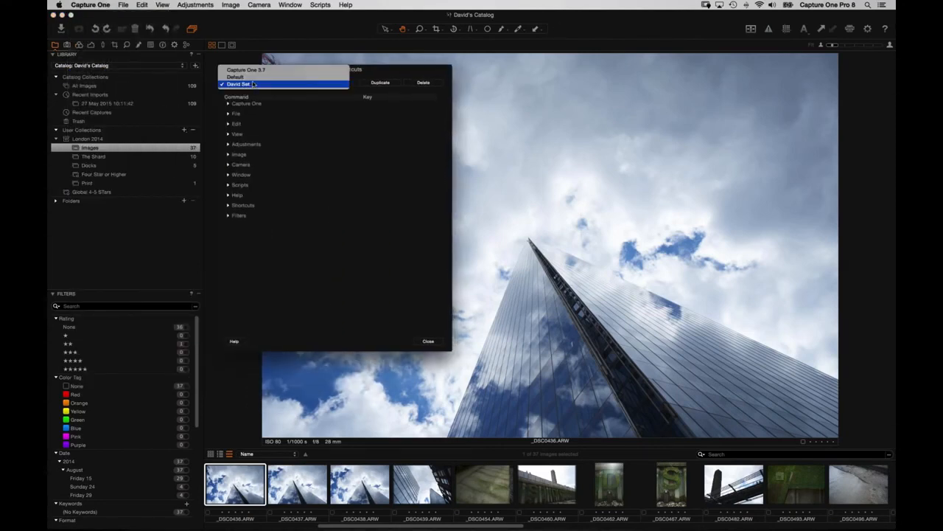
{"action": "left_click", "coordinate": [302, 84]}
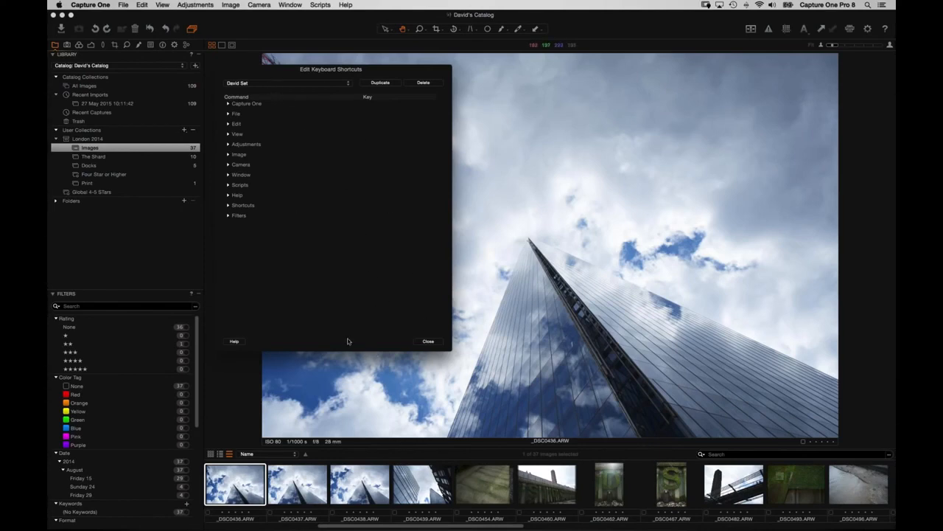
{"action": "left_click", "coordinate": [289, 85]}
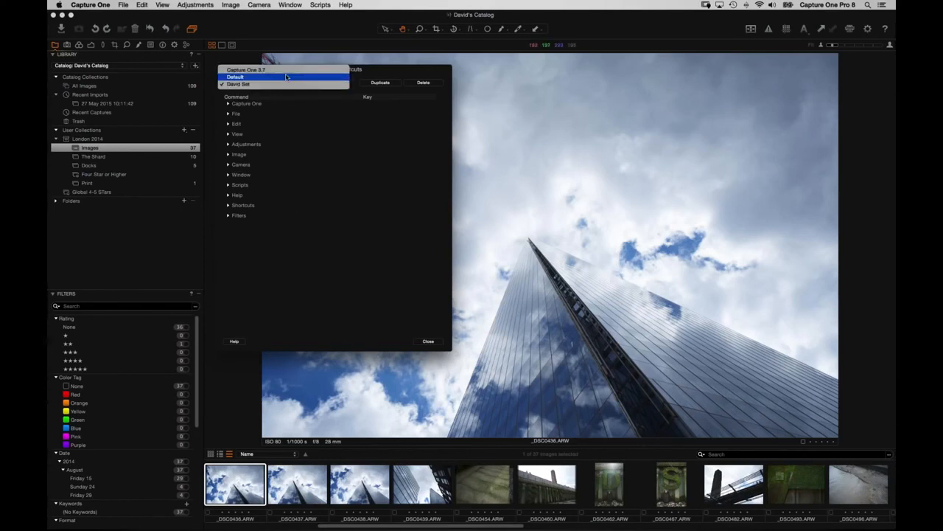
{"action": "left_click", "coordinate": [287, 76]}
{"action": "left_click", "coordinate": [229, 134]}
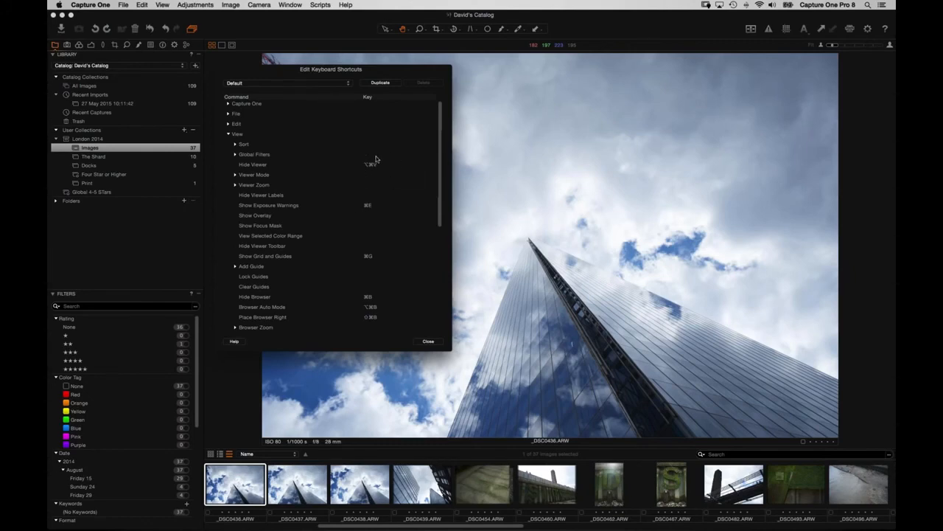
Duplicate the Default keyboard shortcut set under the name My Shortcuts.
{"action": "left_click", "coordinate": [382, 83]}
{"action": "type", "text": "My Shortcuts"}
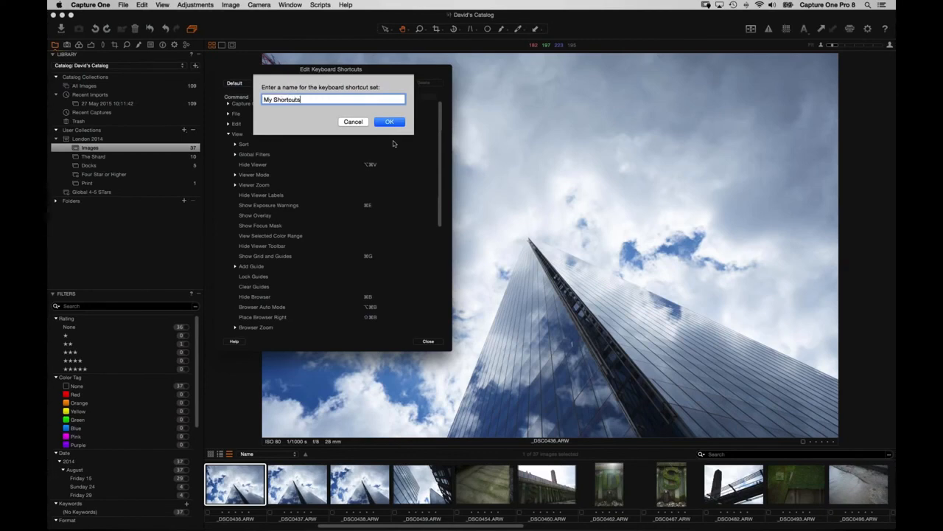
{"action": "key", "text": "Return"}
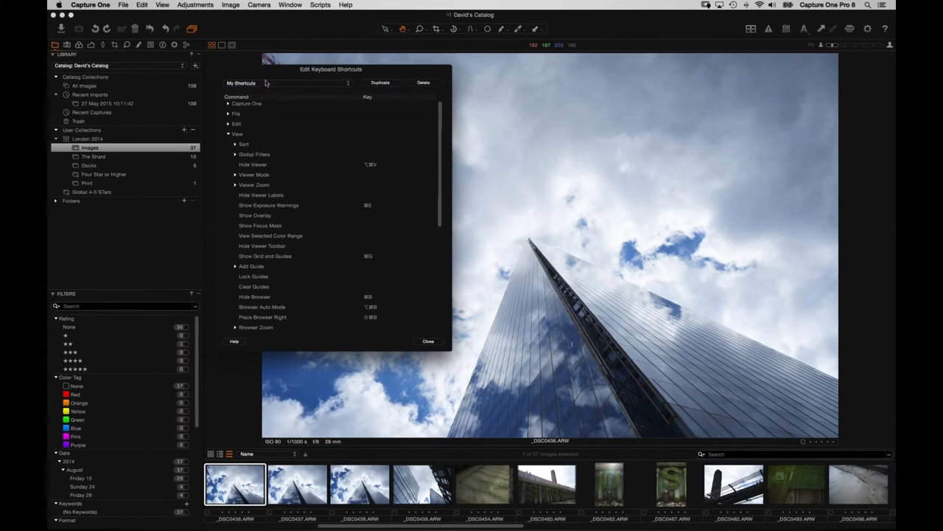
Assign G as the shortcut for Hide Viewer in My Shortcuts and close the shortcut editor.
{"action": "left_click", "coordinate": [374, 168]}
{"action": "left_click", "coordinate": [375, 167]}
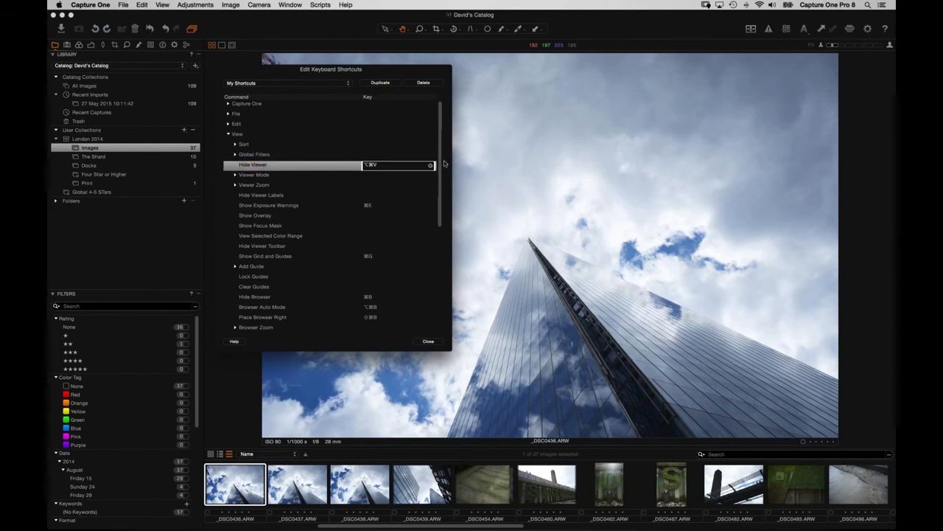
{"action": "left_click", "coordinate": [431, 166]}
{"action": "key", "text": "g"}
{"action": "key", "text": "Down"}
{"action": "key", "text": "Down"}
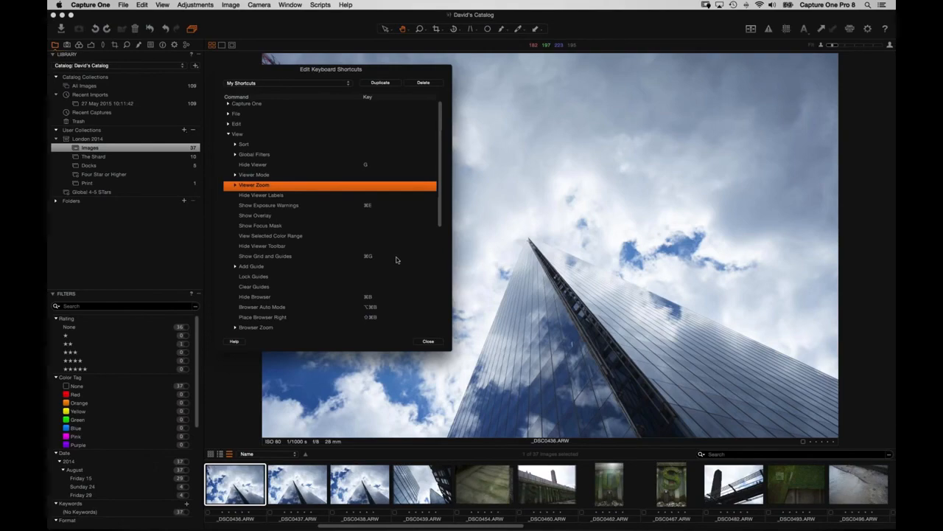
{"action": "left_click", "coordinate": [430, 342]}
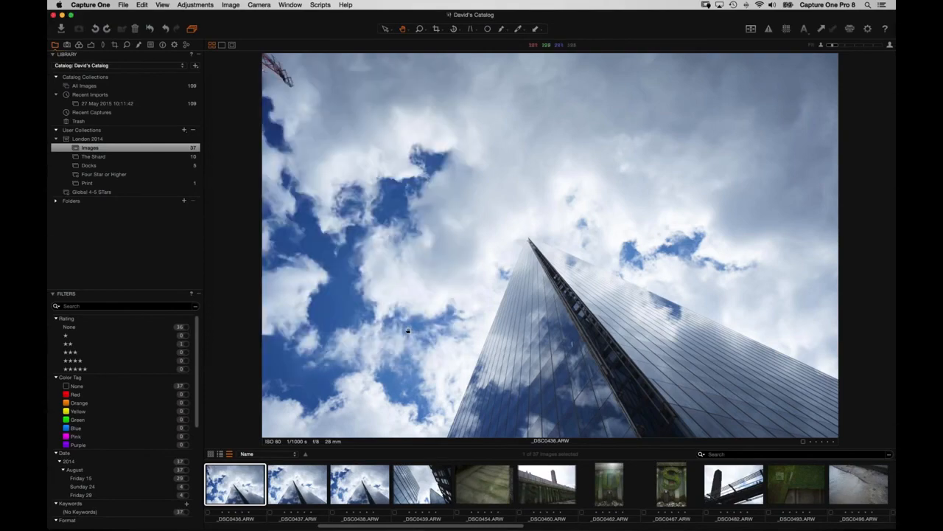
Test the new G shortcut by repeatedly hiding and showing the viewer.
{"action": "key", "text": "g"}
{"action": "key", "text": "g"}
{"action": "key", "text": "g"}
{"action": "key", "text": "g"}
{"action": "key", "text": "g"}
{"action": "key", "text": "g"}
{"action": "key", "text": "g"}
{"action": "key", "text": "g"}
{"action": "key", "text": "g"}
{"action": "key", "text": "g"}
{"action": "key", "text": "g"}
{"action": "key", "text": "g"}
{"action": "key", "text": "g"}
{"action": "key", "text": "g"}
{"action": "key", "text": "g"}
{"action": "key", "text": "g"}
{"action": "left_click", "coordinate": [90, 5]}
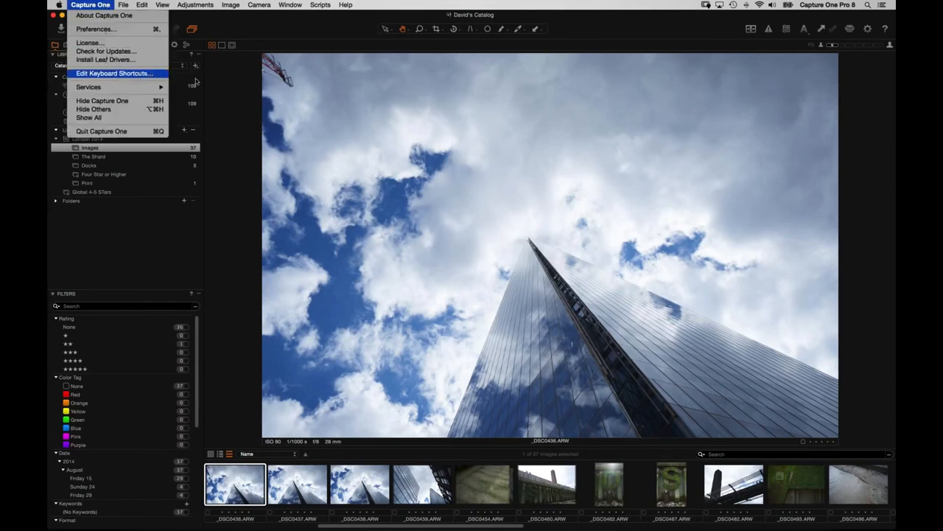
{"action": "left_click", "coordinate": [154, 75]}
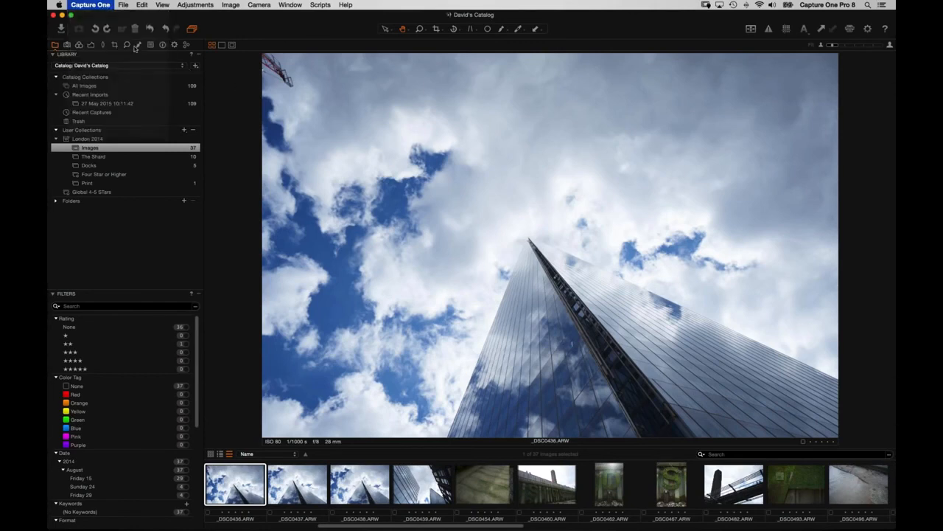
Remove the Capture tool tab and move the Exposure tool tab directly after the Library tab.
{"action": "left_click", "coordinate": [91, 45]}
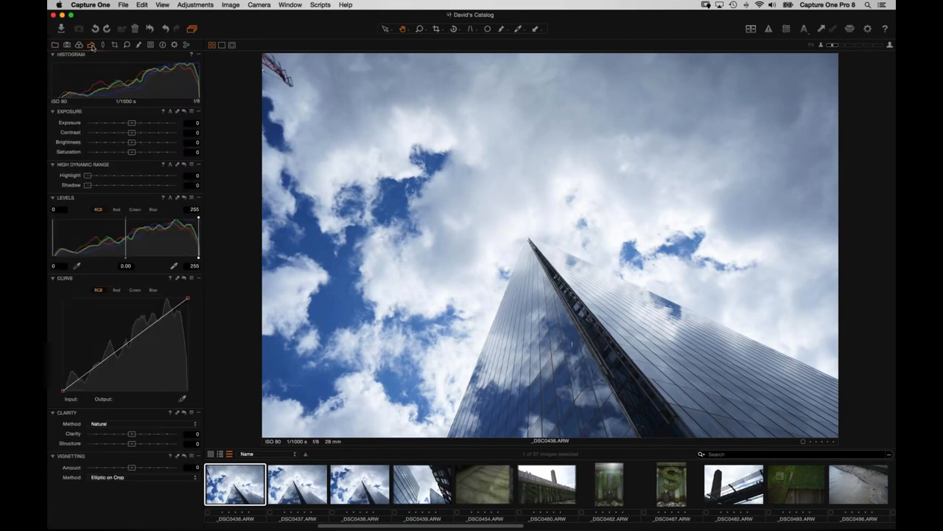
{"action": "right_click", "coordinate": [92, 47]}
{"action": "mouse_move", "coordinate": [111, 48]}
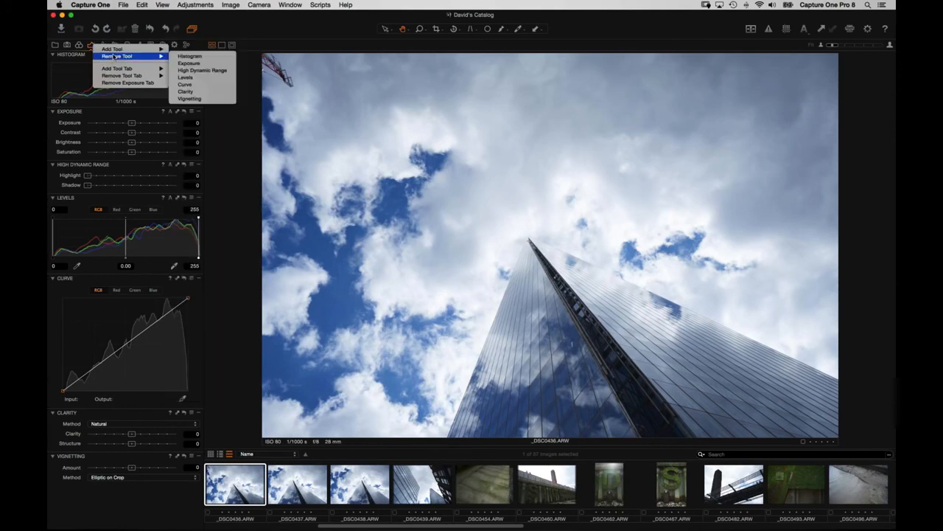
{"action": "mouse_move", "coordinate": [119, 76]}
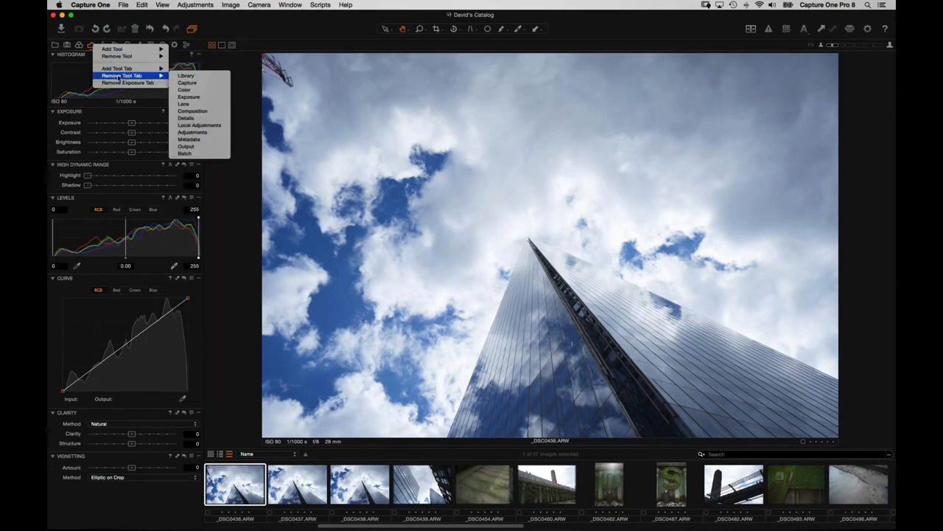
{"action": "left_click", "coordinate": [189, 85]}
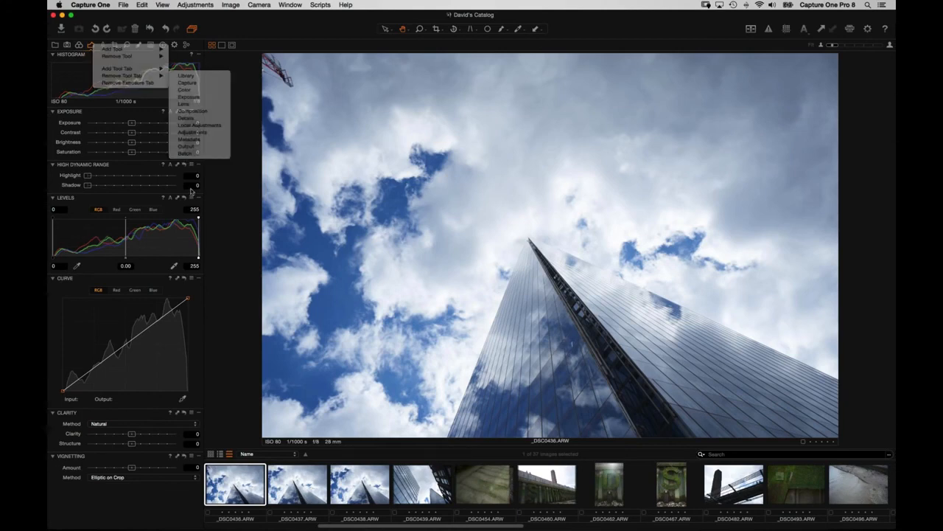
{"action": "left_click", "coordinate": [536, 179]}
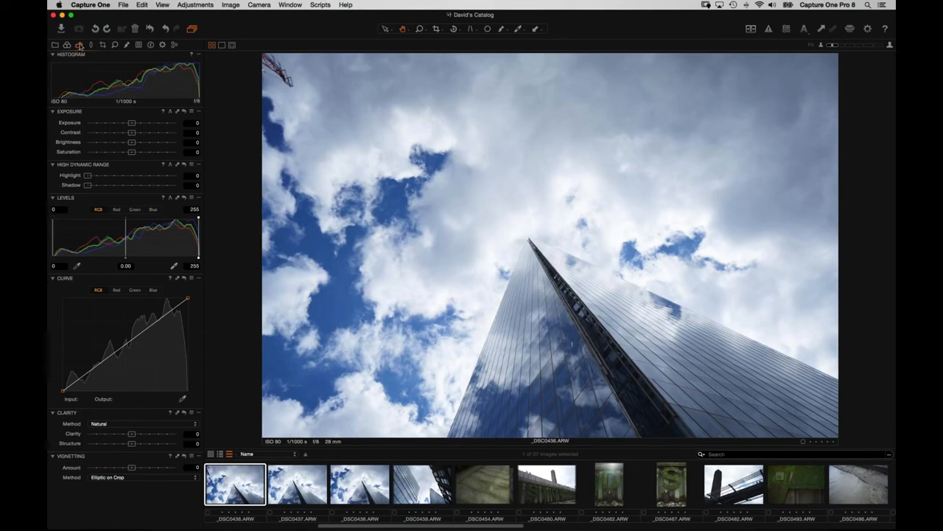
{"action": "mouse_move", "coordinate": [79, 46]}
{"action": "left_mouse_down"}
{"action": "mouse_move", "coordinate": [95, 48]}
{"action": "mouse_move", "coordinate": [66, 48]}
{"action": "left_mouse_up"}
Cycle through the first six tool tabs in their new order and return to the Exposure tab.
{"action": "key", "text": "super+1"}
{"action": "key", "text": "super+2"}
{"action": "key", "text": "super+3"}
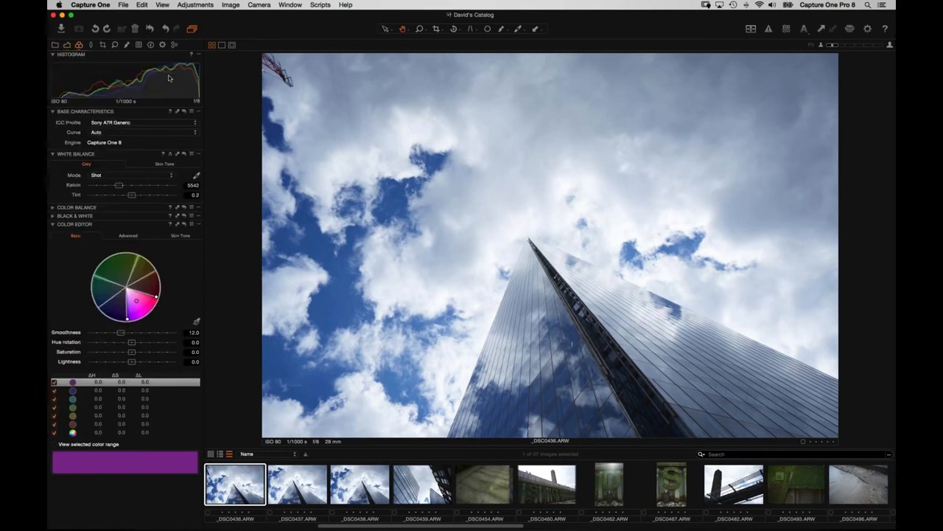
{"action": "key", "text": "super+4"}
{"action": "key", "text": "super+5"}
{"action": "key", "text": "super+6"}
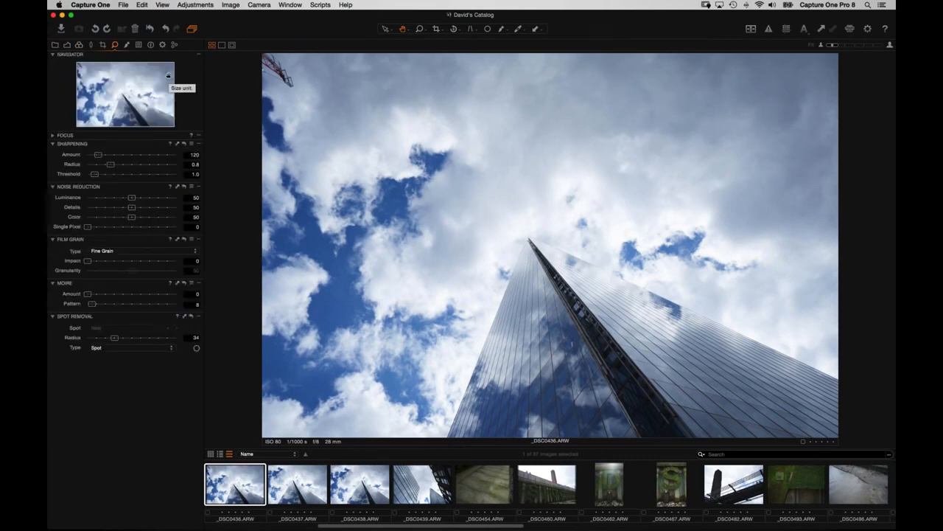
{"action": "left_click", "coordinate": [67, 45]}
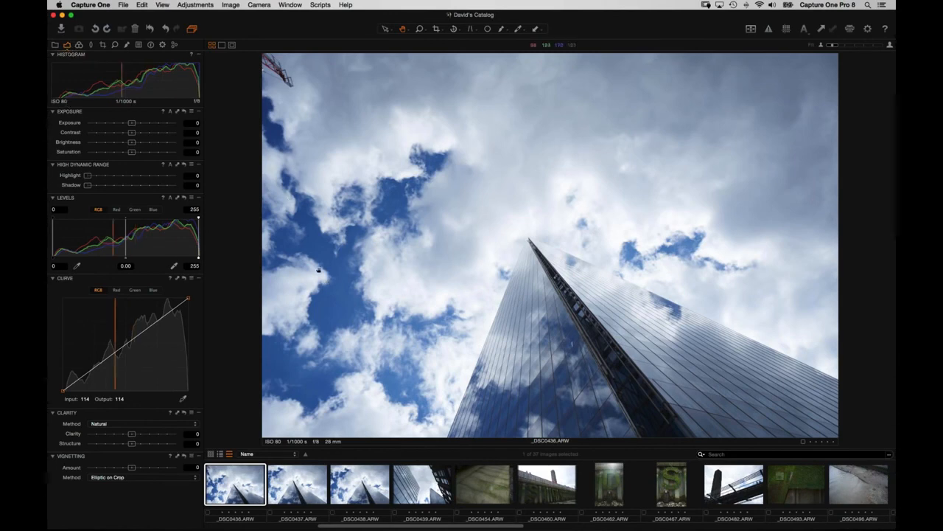
Open the Keyboard Shortcut Summary, read through the My Shortcuts list in Safari and return to Capture One.
{"action": "left_click", "coordinate": [350, 174]}
{"action": "left_click", "coordinate": [299, 4]}
{"action": "left_click", "coordinate": [319, 5]}
{"action": "left_click", "coordinate": [345, 4]}
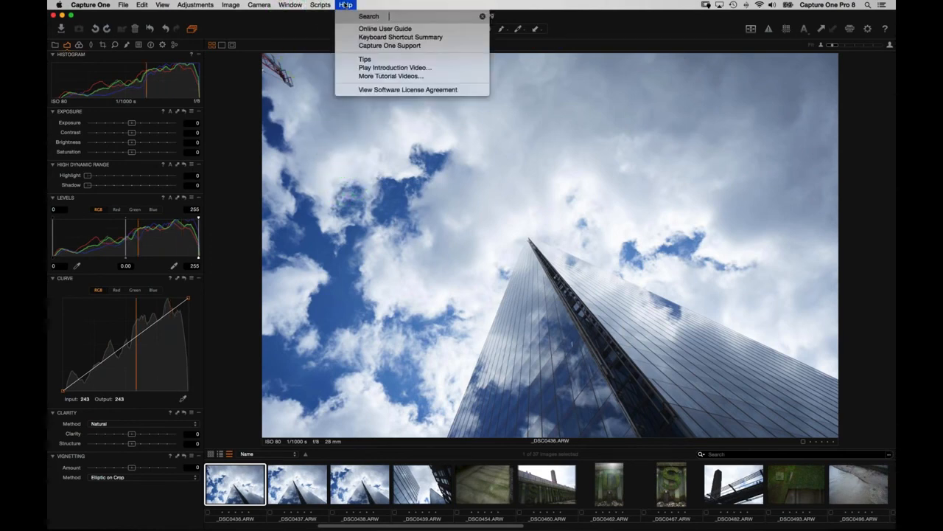
{"action": "left_click", "coordinate": [472, 37]}
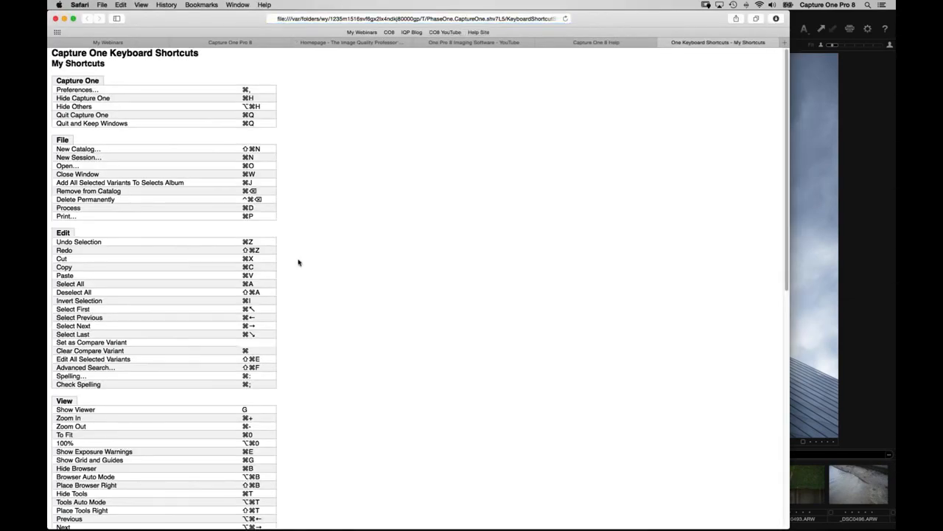
{"action": "scroll", "coordinate": [309, 295], "scroll_direction": "down", "scroll_amount": 10}
{"action": "scroll", "coordinate": [328, 238], "scroll_direction": "up", "scroll_amount": 10}
{"action": "key", "text": "super+Tab"}
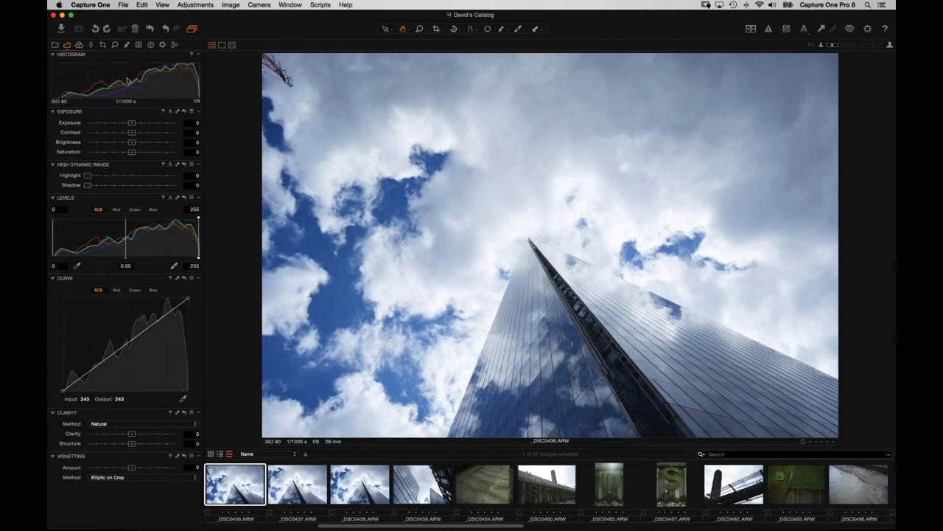
Show the Library and Output tool tabs, and view the images _DSC0467 and _DSC0496 in the viewer.
{"action": "left_click", "coordinate": [55, 45]}
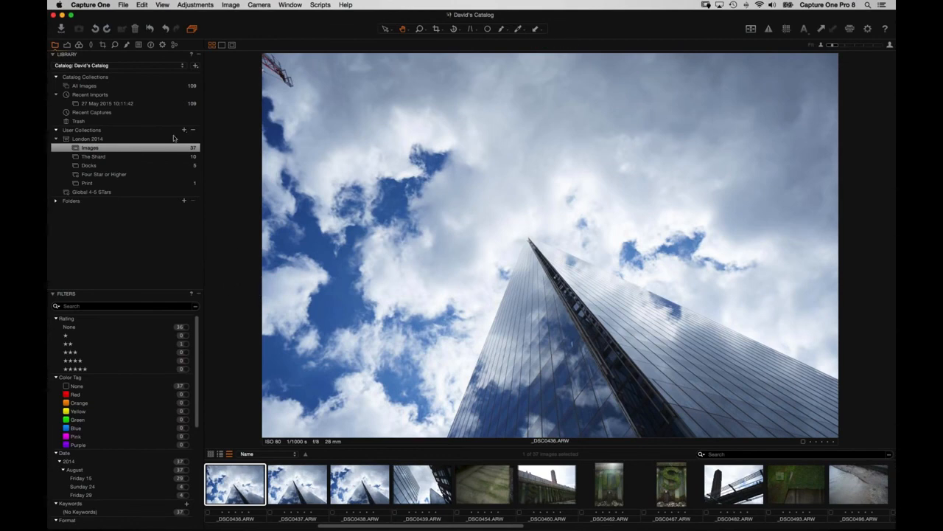
{"action": "left_click", "coordinate": [162, 45]}
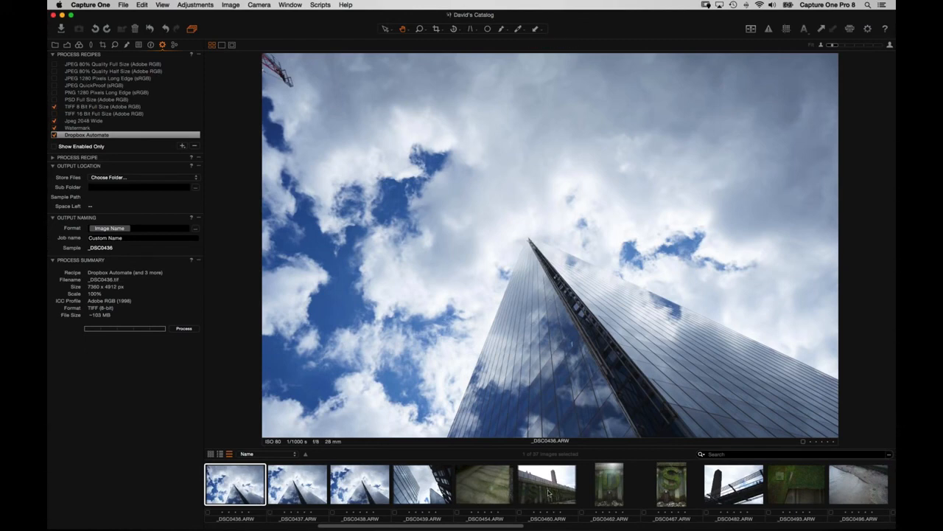
{"action": "left_click", "coordinate": [669, 482]}
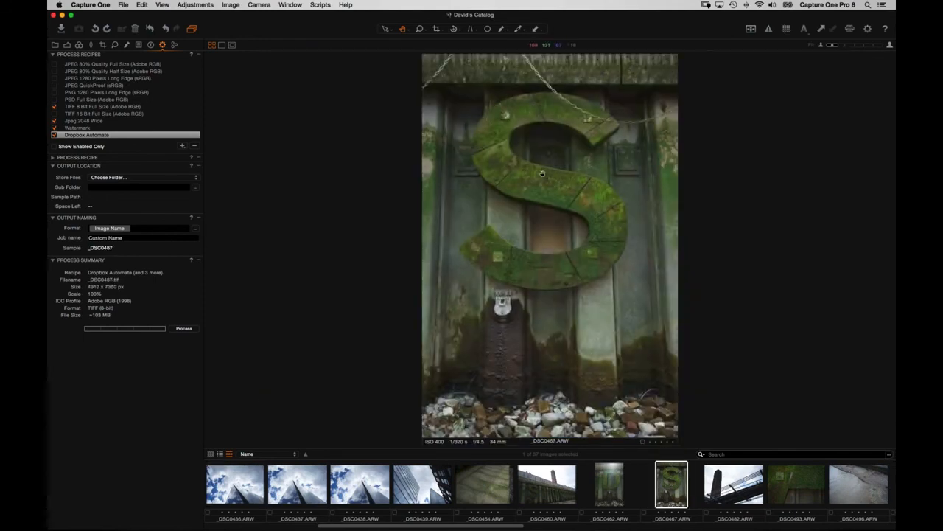
{"action": "left_click", "coordinate": [513, 224]}
{"action": "left_click_drag", "start_coordinate": [648, 316], "coordinate": [527, 224]}
{"action": "double_click", "coordinate": [537, 305]}
{"action": "left_click", "coordinate": [839, 494]}
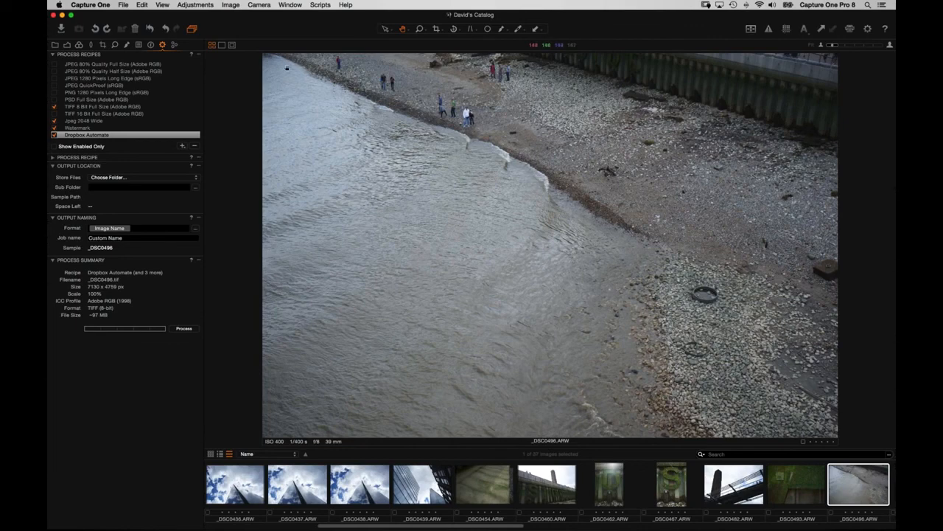
Show the Exposure tool tab and choose Pan from the hand tool's cursor options.
{"action": "left_click", "coordinate": [67, 45]}
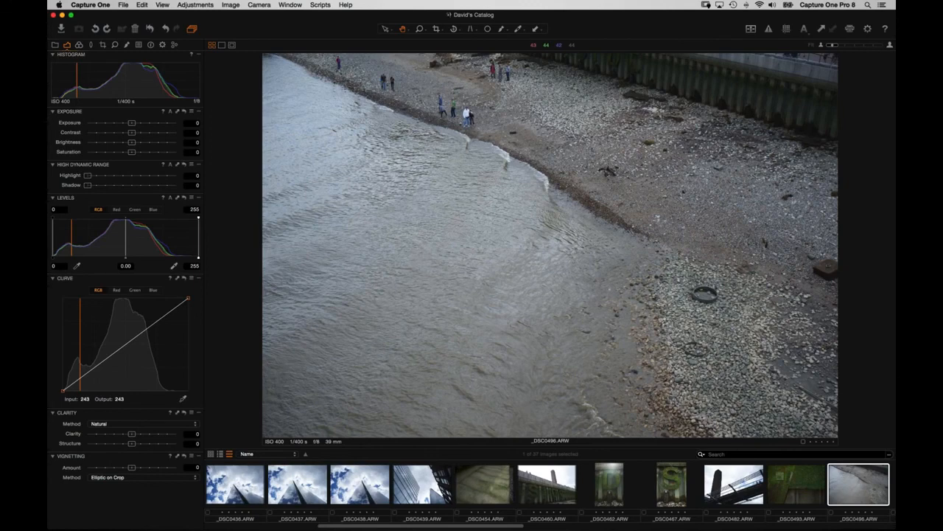
{"action": "left_click", "coordinate": [403, 30]}
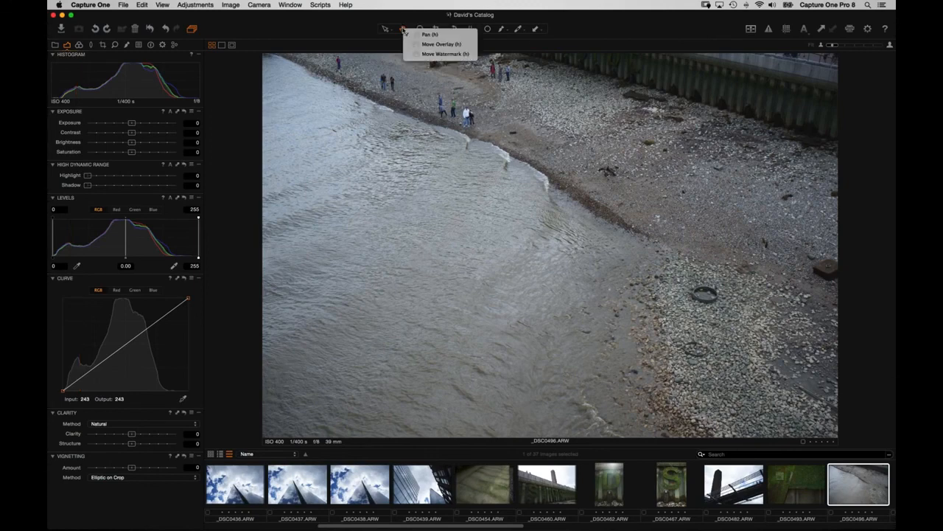
{"action": "left_click", "coordinate": [433, 34]}
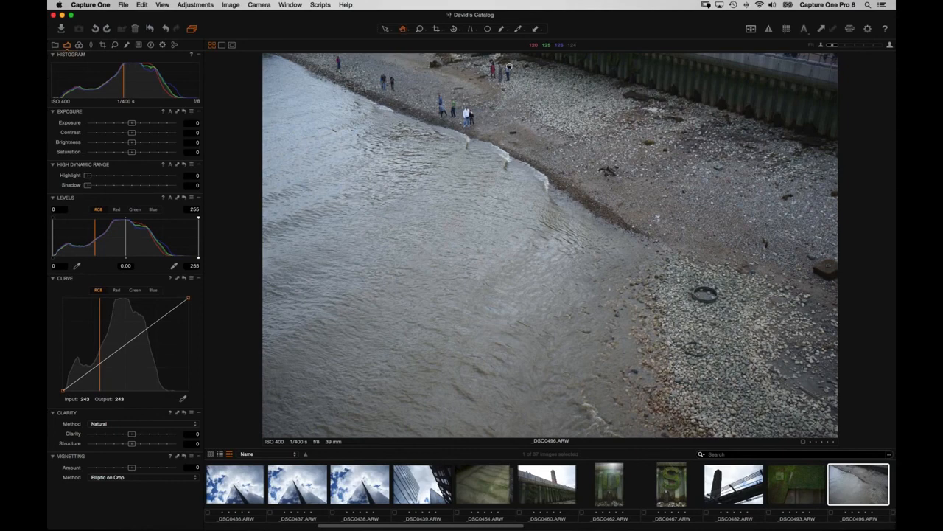
Activate the Crop tool and bring up its settings over the _DSC0496 image.
{"action": "left_click", "coordinate": [435, 28]}
{"action": "left_click", "coordinate": [434, 30]}
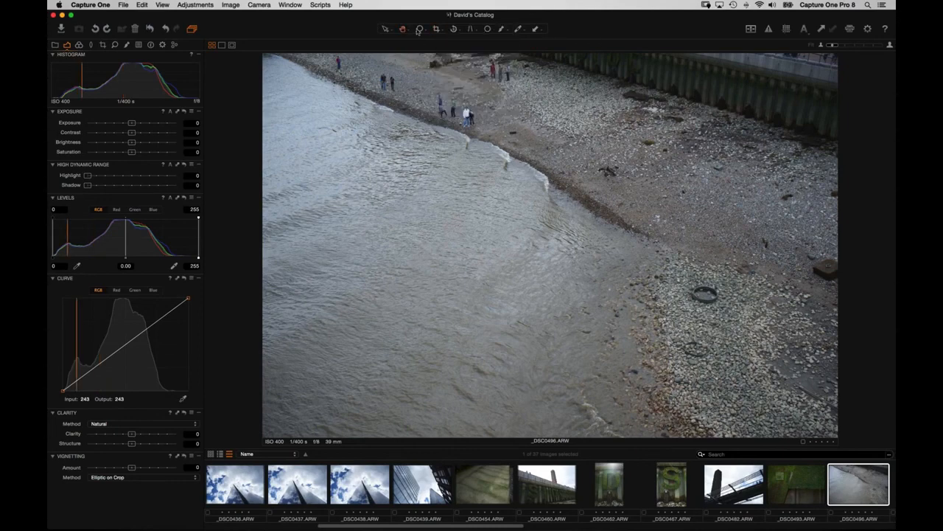
{"action": "left_click", "coordinate": [434, 31]}
{"action": "left_click", "coordinate": [436, 30]}
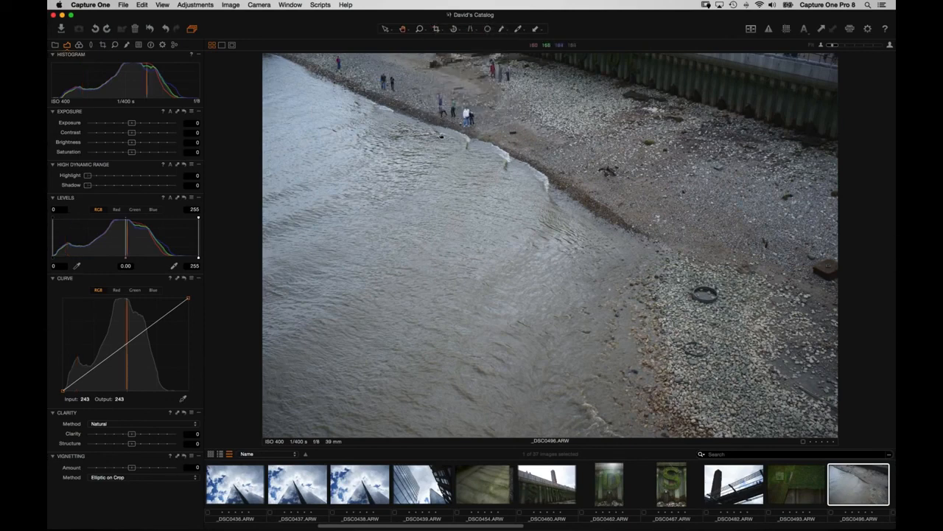
{"action": "left_click", "coordinate": [436, 31]}
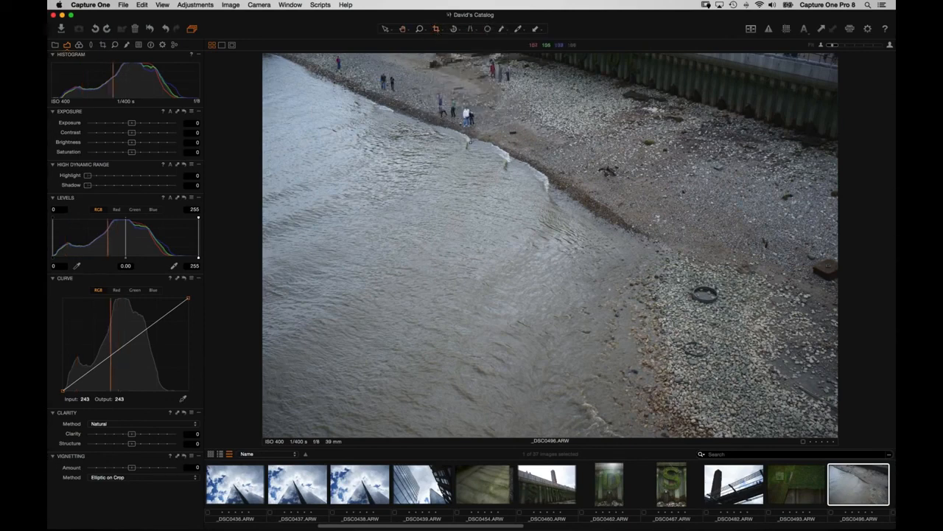
{"action": "right_click", "coordinate": [384, 132]}
{"action": "left_click", "coordinate": [457, 146]}
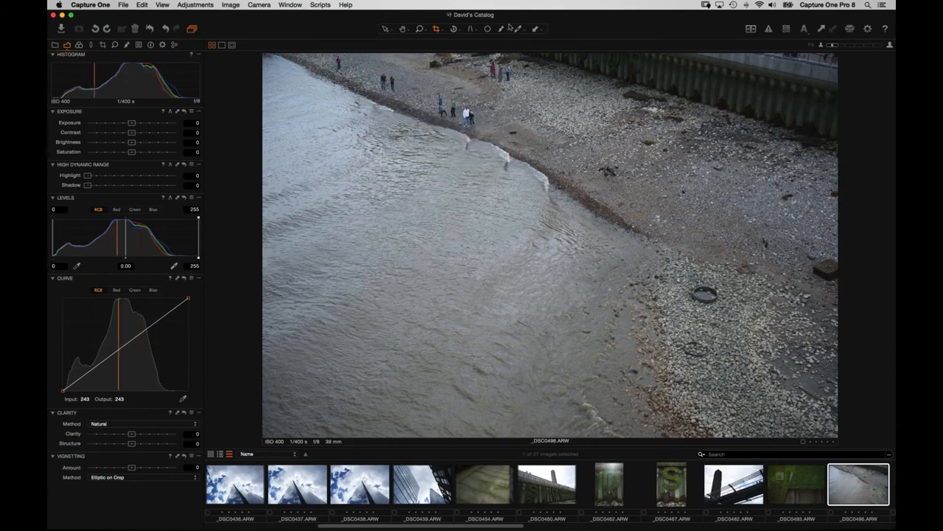
Activate the Keystone tool and try it on the _DSC0496 image.
{"action": "left_click", "coordinate": [472, 30]}
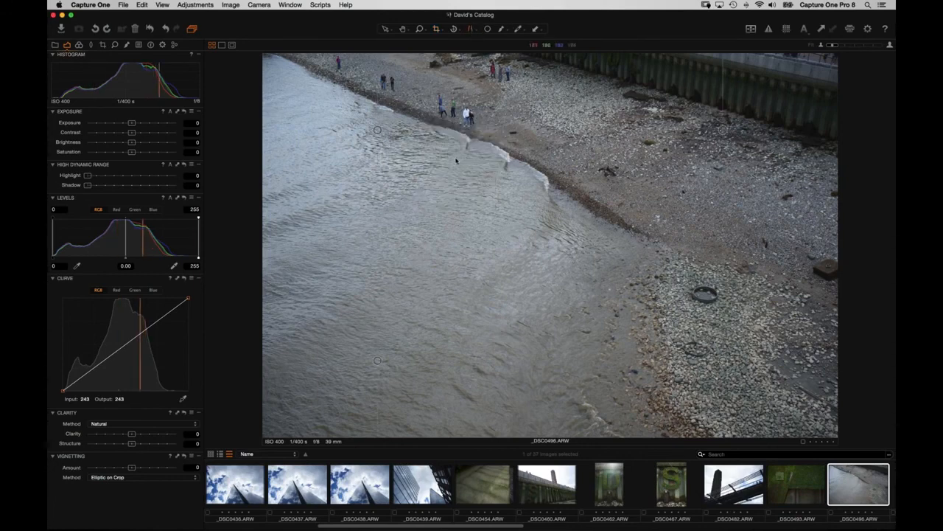
{"action": "right_click", "coordinate": [450, 157]}
{"action": "left_click_drag", "start_coordinate": [449, 157], "coordinate": [445, 159]}
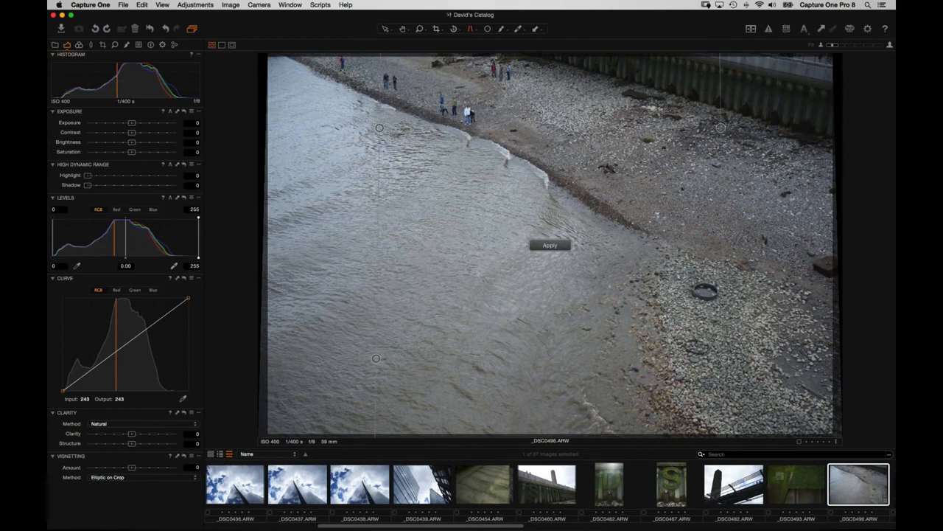
Create a cloned variant of the _DSC0438 image.
{"action": "left_click", "coordinate": [367, 497]}
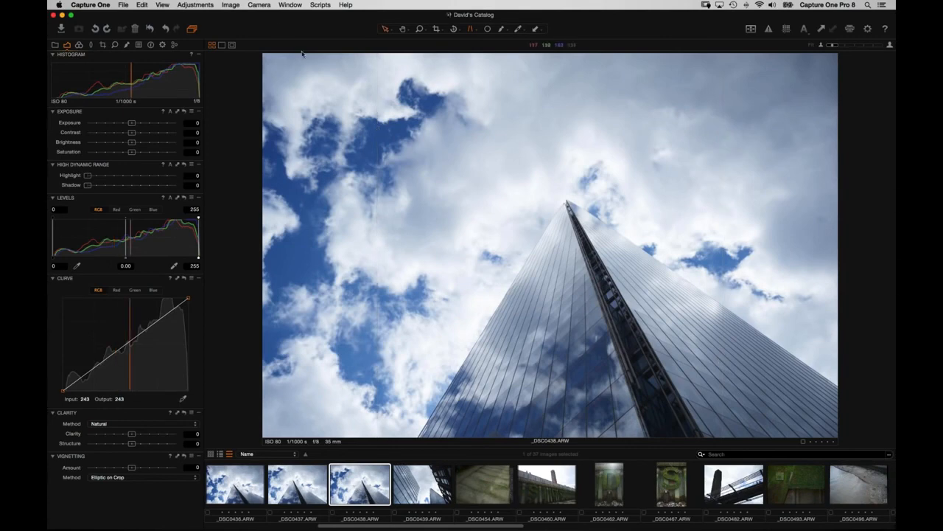
{"action": "left_click", "coordinate": [231, 4]}
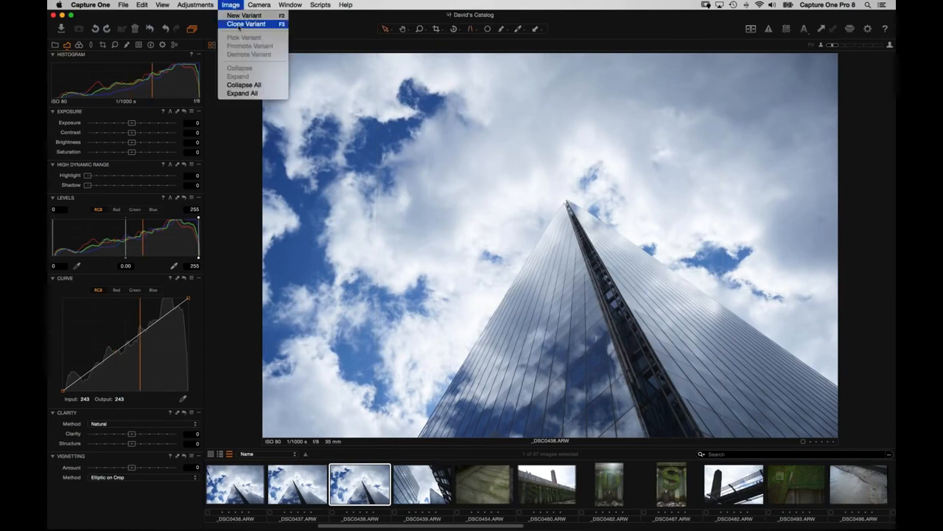
{"action": "left_click", "coordinate": [238, 24]}
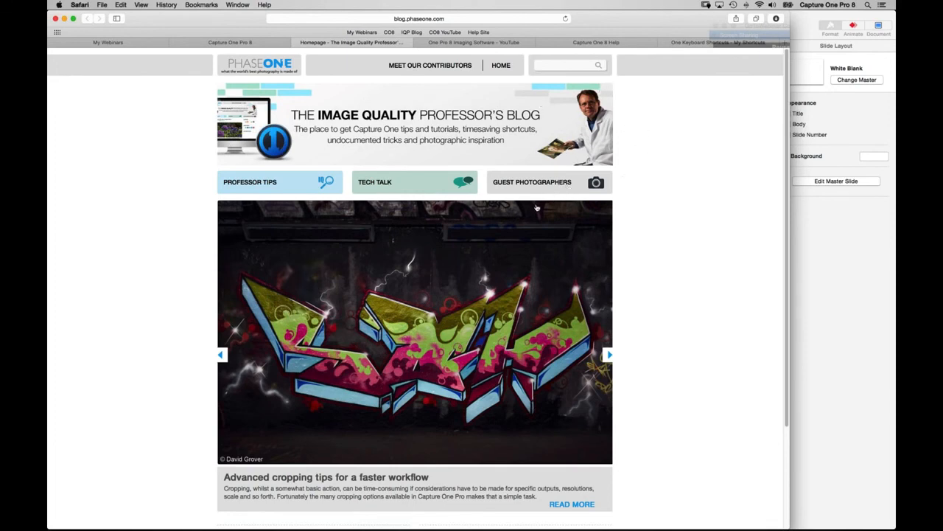
Browse the featured articles on the Image Quality Professor's blog in Safari.
{"action": "left_click", "coordinate": [218, 356]}
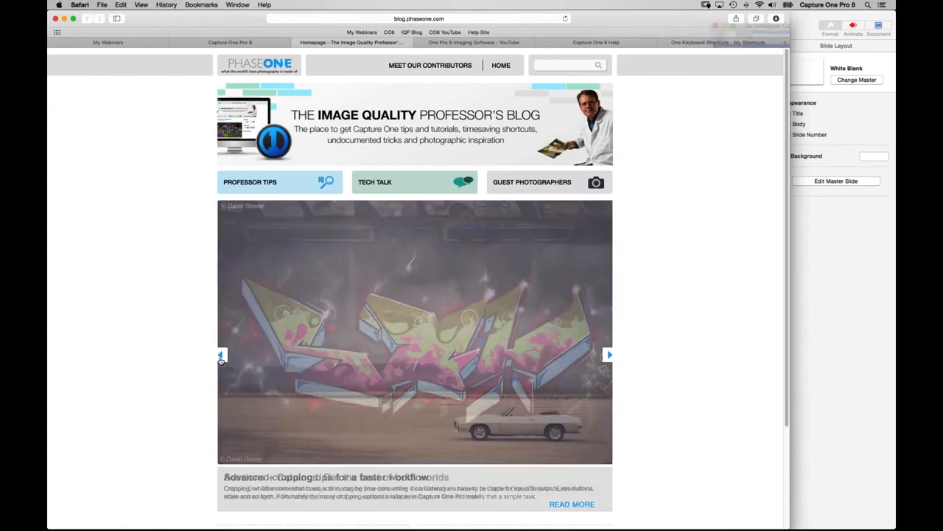
{"action": "left_click", "coordinate": [220, 358]}
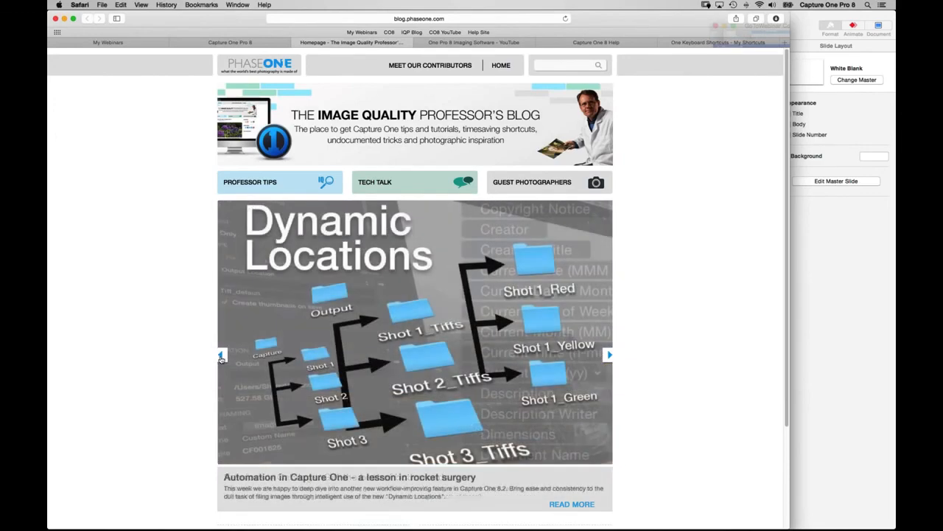
{"action": "left_click", "coordinate": [609, 355]}
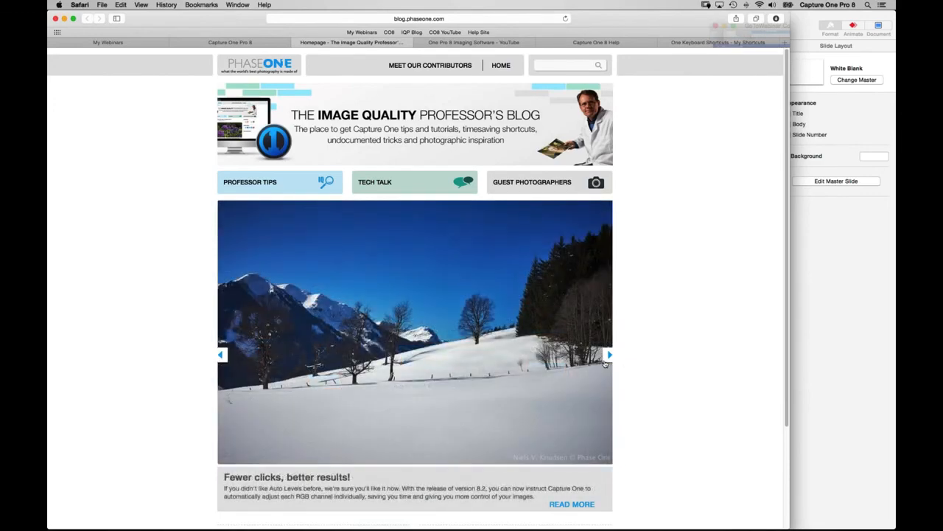
{"action": "left_click", "coordinate": [606, 357]}
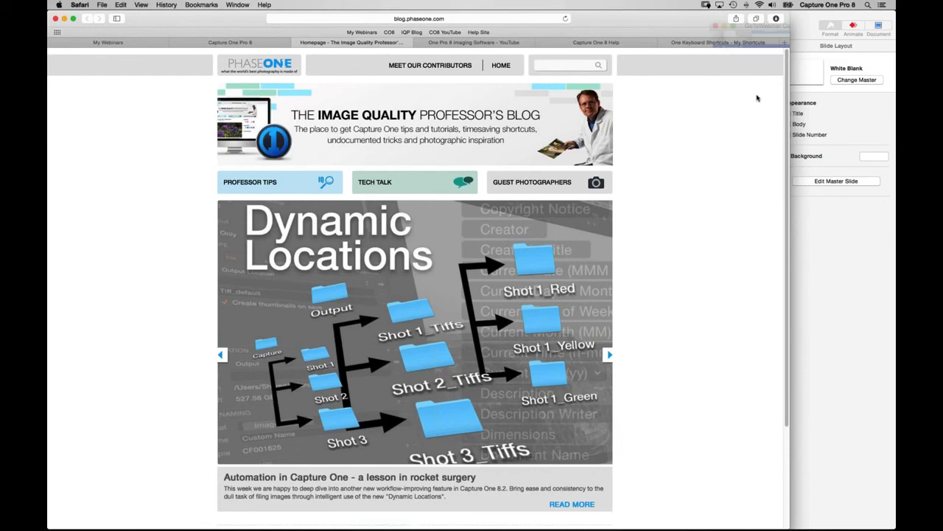
Open Phase One's YouTube playlist Capture One Pro 8 Imaging Software and look through its videos.
{"action": "left_click", "coordinate": [507, 43]}
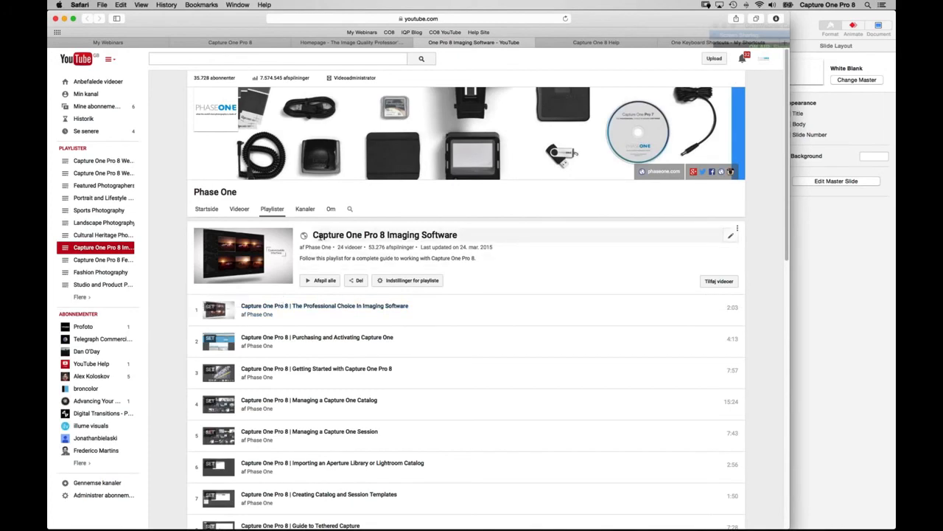
{"action": "scroll", "coordinate": [474, 318], "scroll_direction": "down", "scroll_amount": 10}
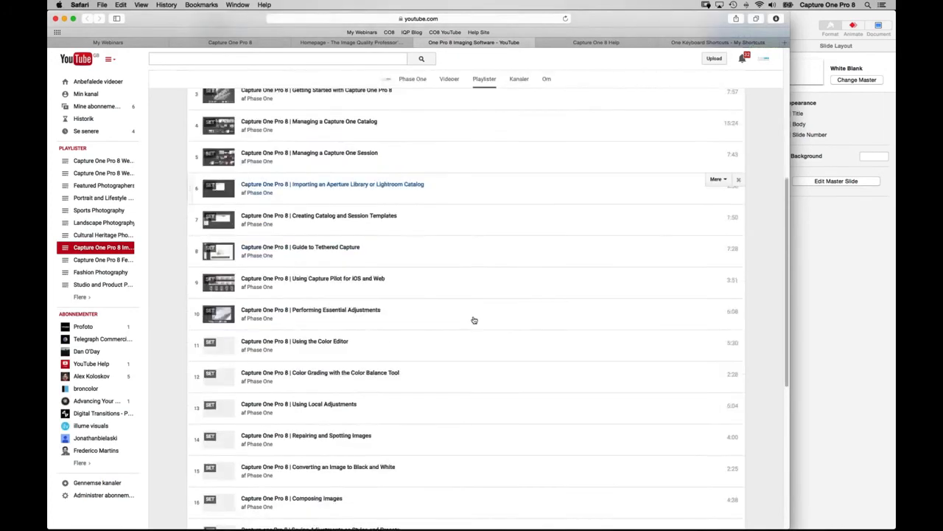
{"action": "scroll", "coordinate": [479, 308], "scroll_direction": "down", "scroll_amount": 3}
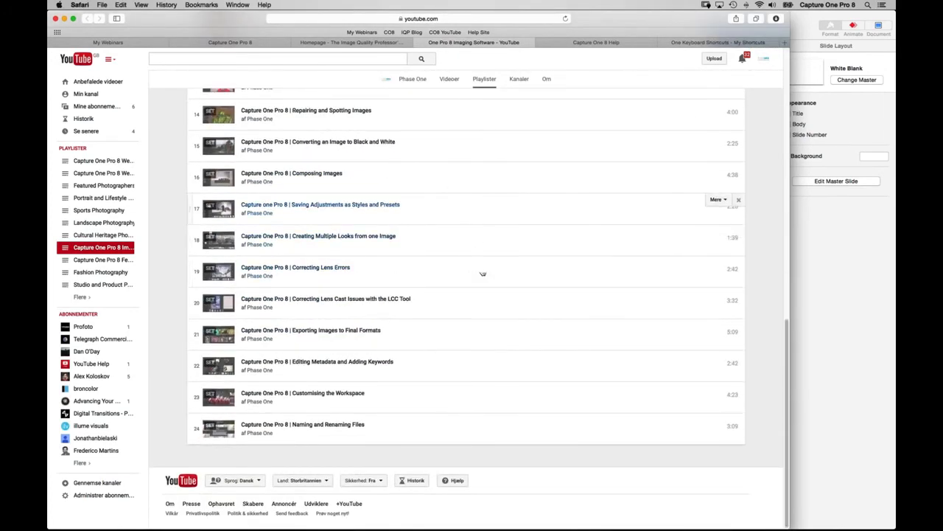
{"action": "scroll", "coordinate": [482, 274], "scroll_direction": "up", "scroll_amount": 10}
{"action": "scroll", "coordinate": [474, 275], "scroll_direction": "up", "scroll_amount": 3}
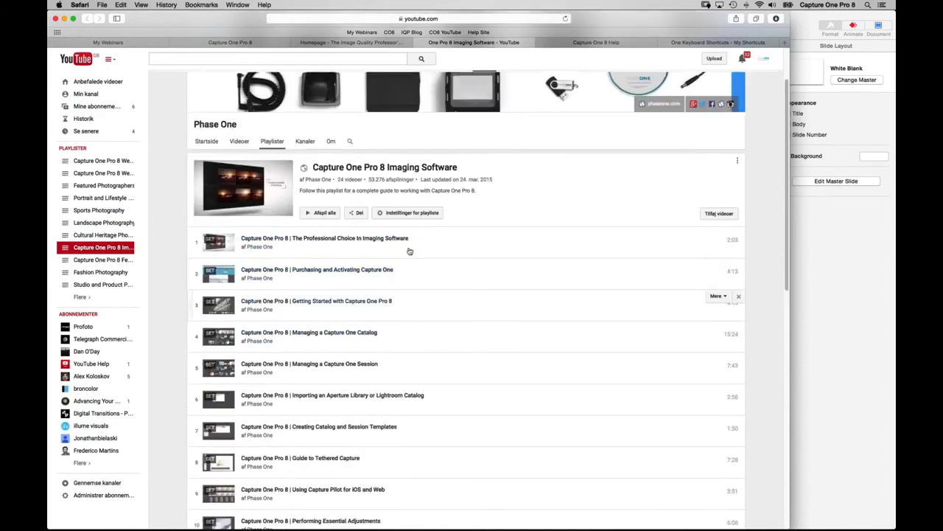
View the Capture One Pro 8 Webinar Archive playlist and look through the videos of the Webinars (Attendees) playlist.
{"action": "left_click", "coordinate": [109, 172]}
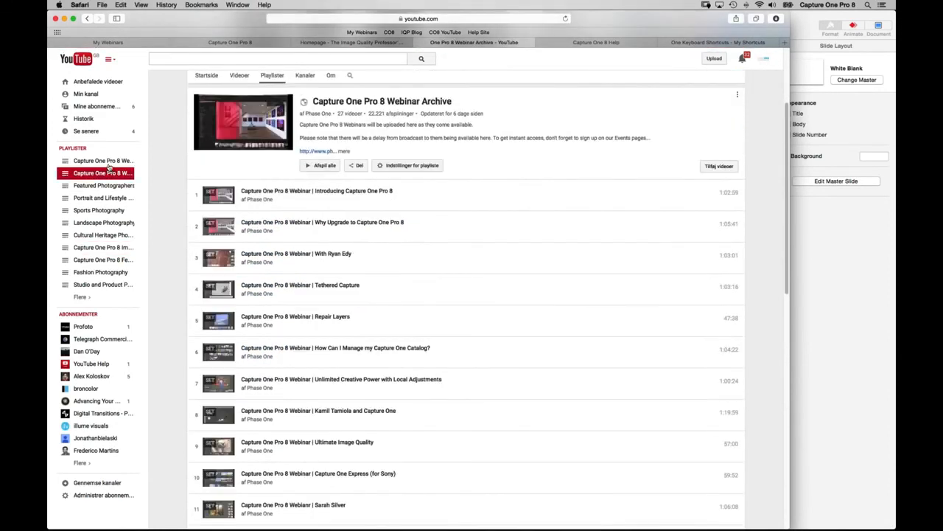
{"action": "left_click", "coordinate": [116, 159]}
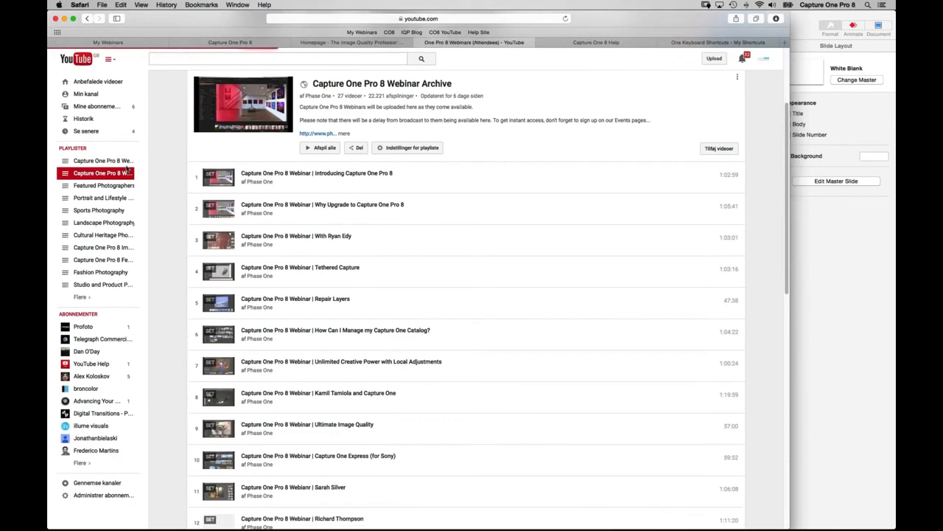
{"action": "scroll", "coordinate": [476, 342], "scroll_direction": "down", "scroll_amount": 2}
{"action": "scroll", "coordinate": [475, 295], "scroll_direction": "down", "scroll_amount": 10}
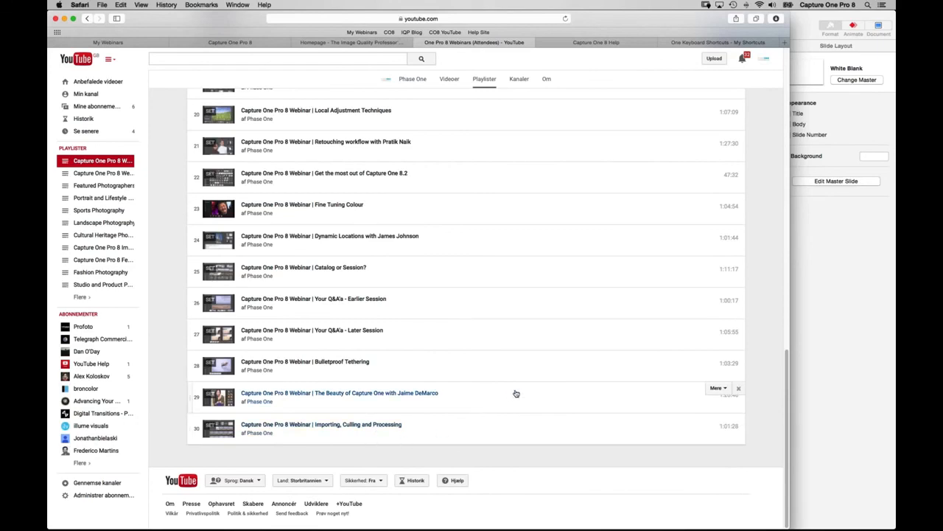
{"action": "scroll", "coordinate": [550, 221], "scroll_direction": "up", "scroll_amount": 6}
{"action": "scroll", "coordinate": [561, 336], "scroll_direction": "up", "scroll_amount": 10}
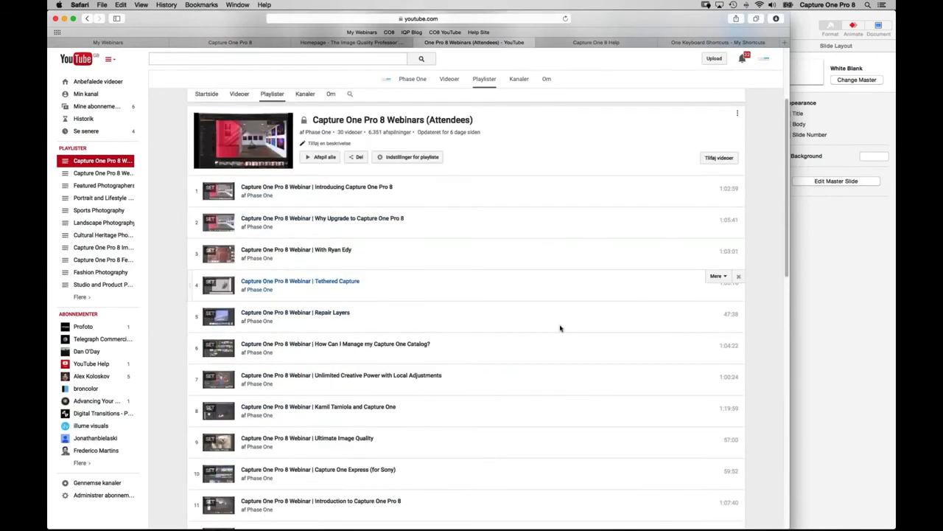
Open the Capture One 8 online help site.
{"action": "left_click", "coordinate": [613, 42]}
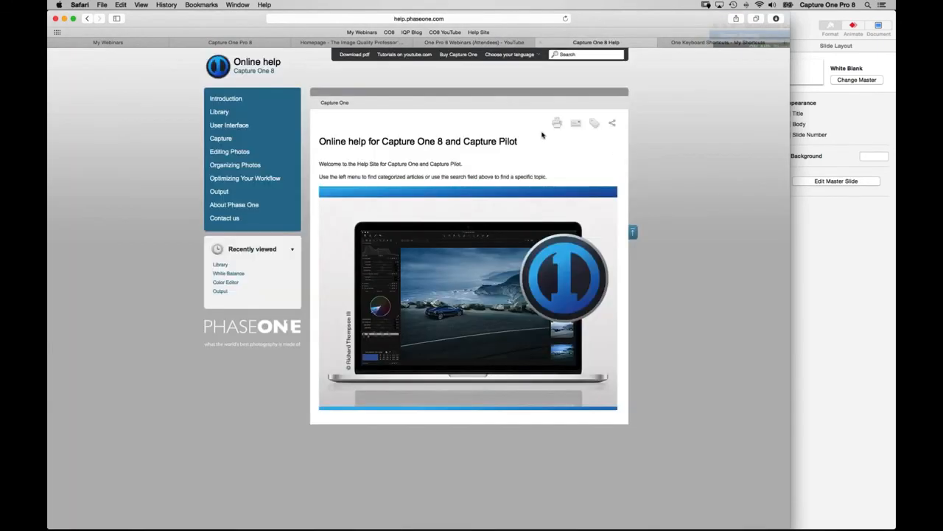